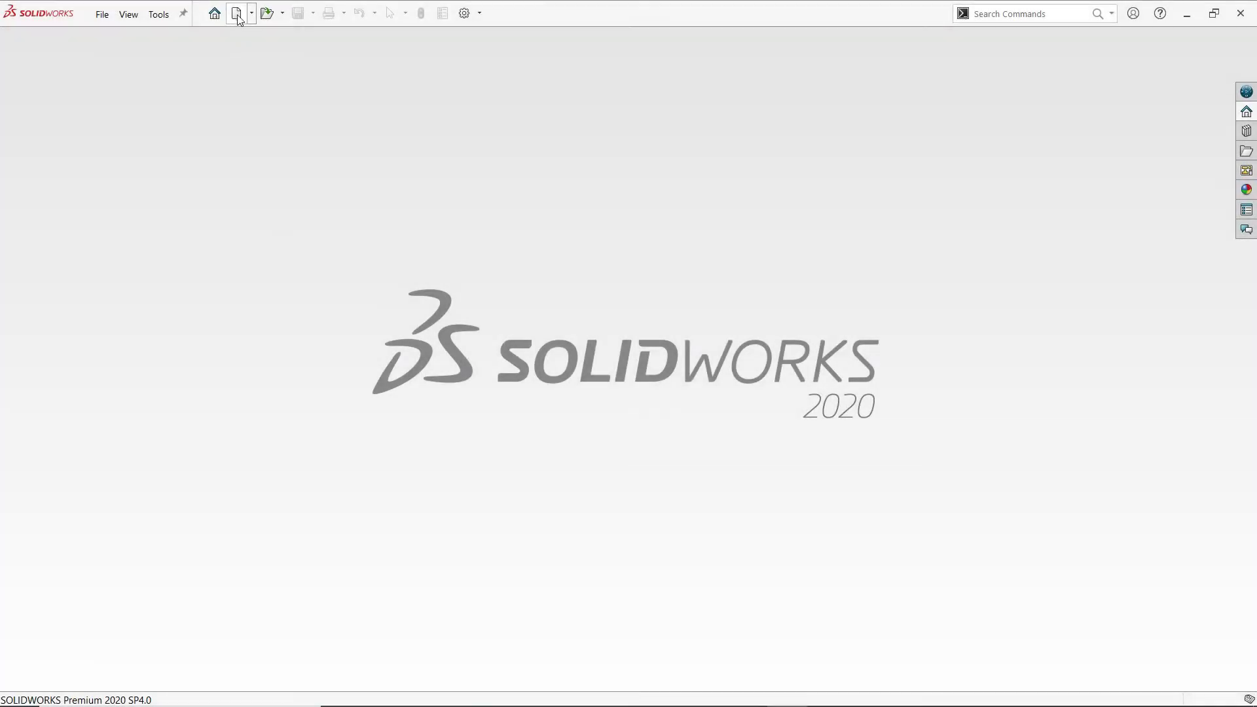
Step: Create a new blank part document (Part5) from the Part template
click(237, 15)
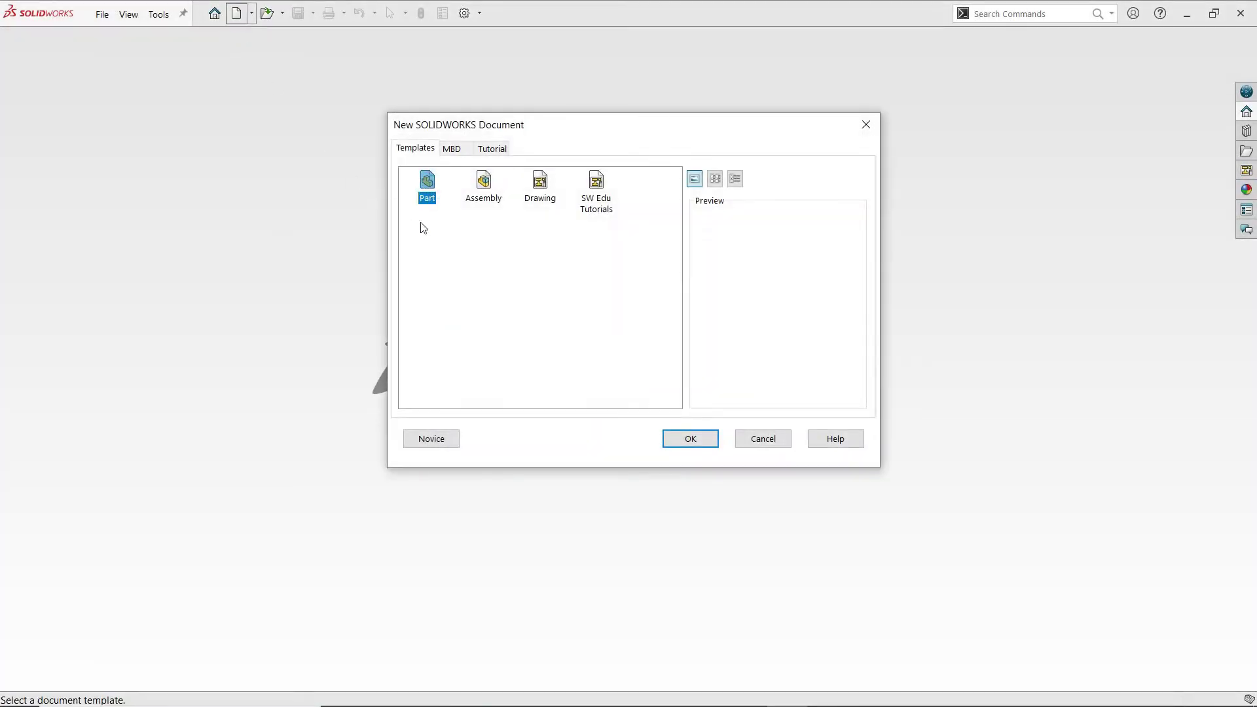
click(692, 437)
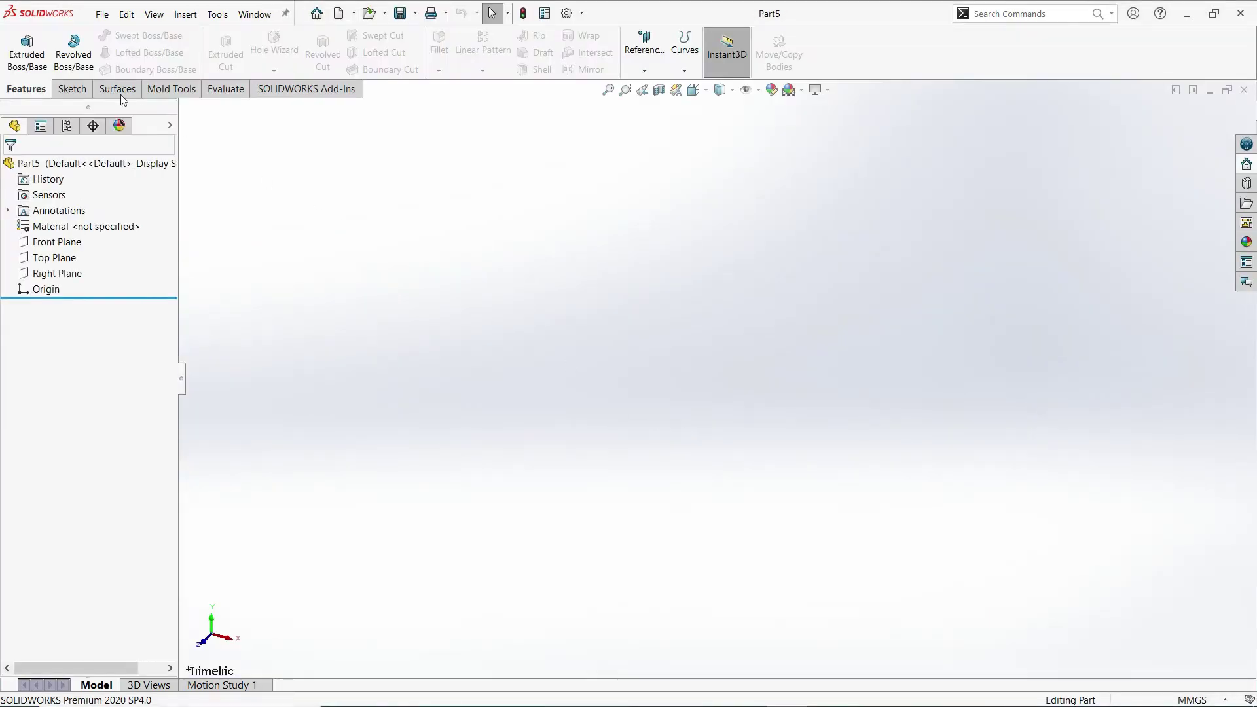
Step: Start a sketch on the Top Plane and draw a horizontal centerline from the origin
click(72, 89)
click(20, 45)
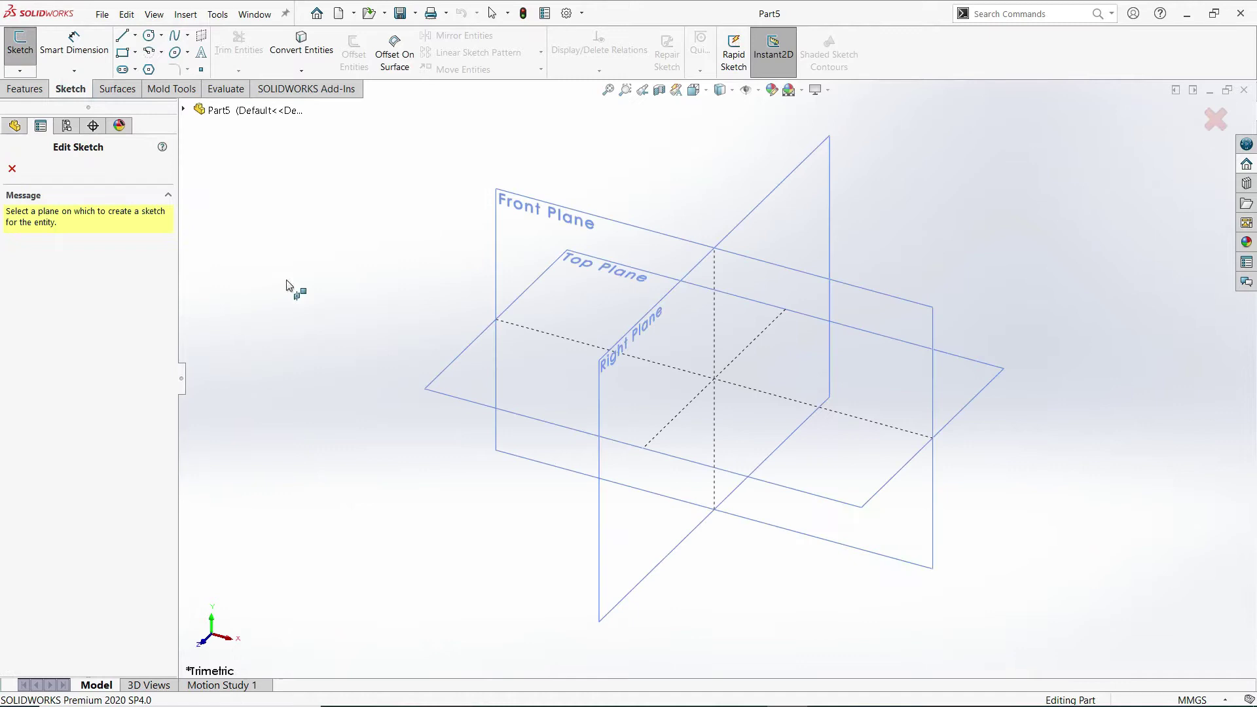
click(476, 373)
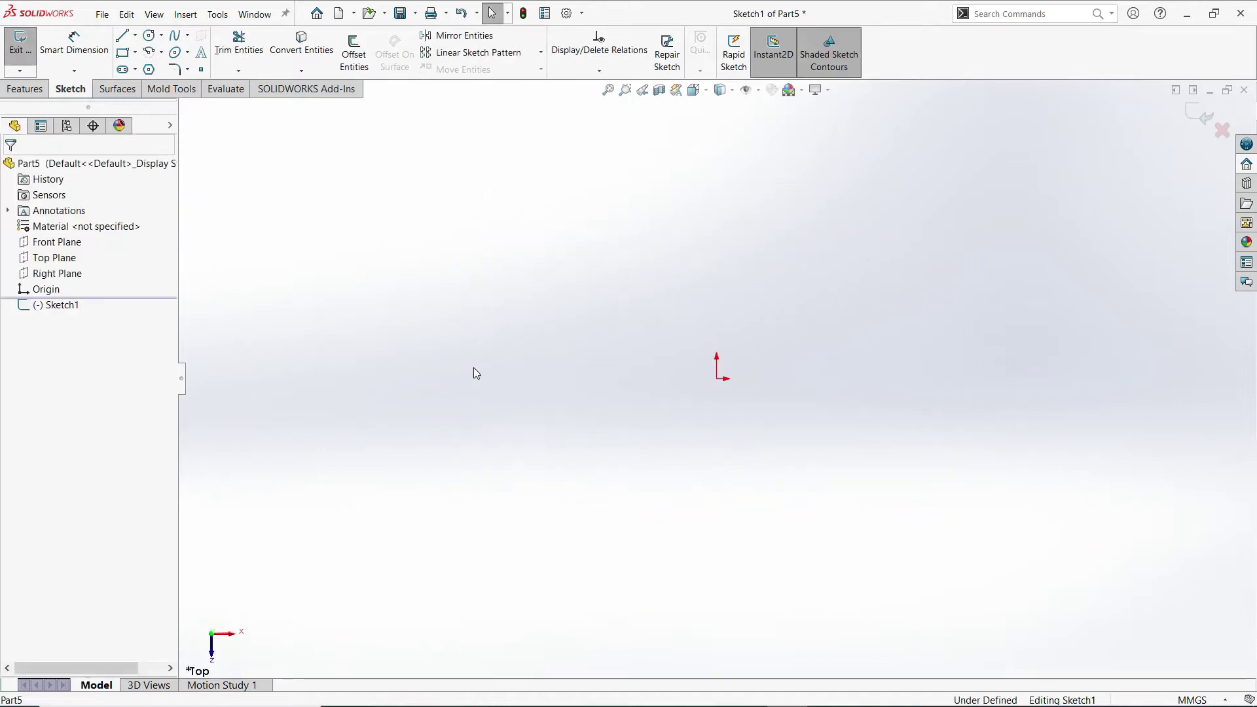
click(135, 36)
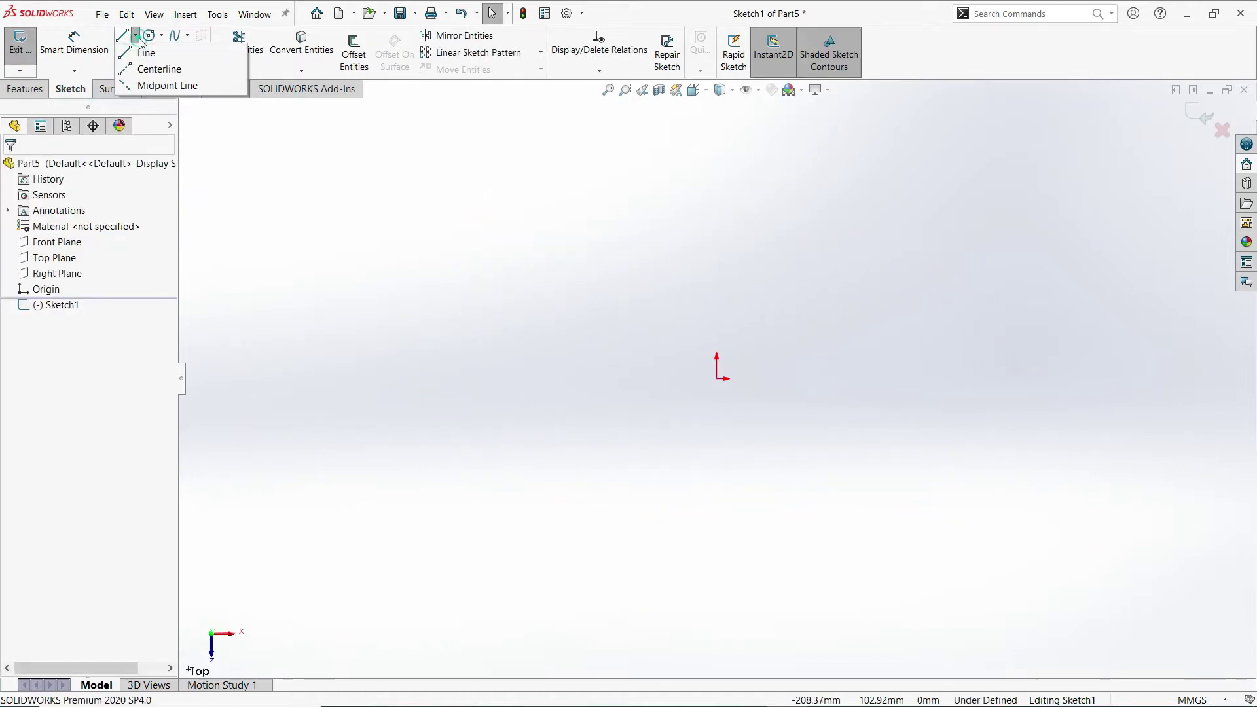
click(157, 67)
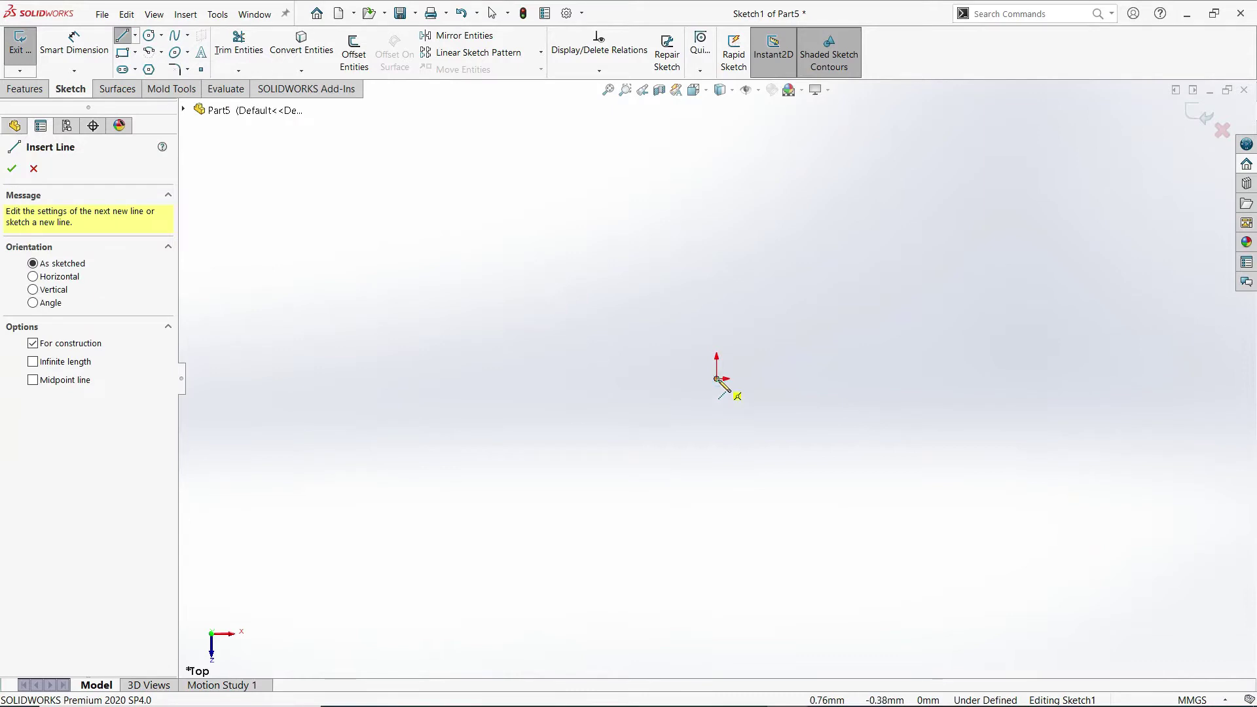
click(717, 378)
click(1067, 378)
right_click(1009, 436)
click(1042, 458)
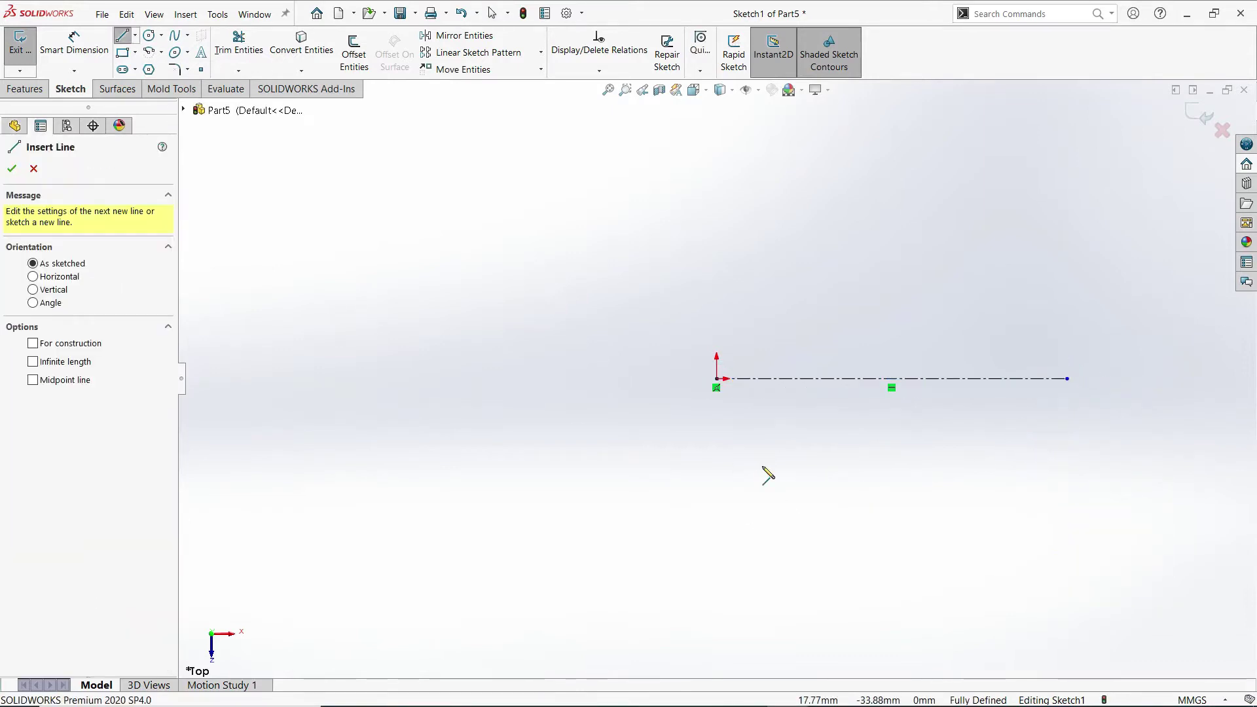
Step: Draw a vertical line, a horizontal top line and a tangent arc to the centerline's end
click(717, 379)
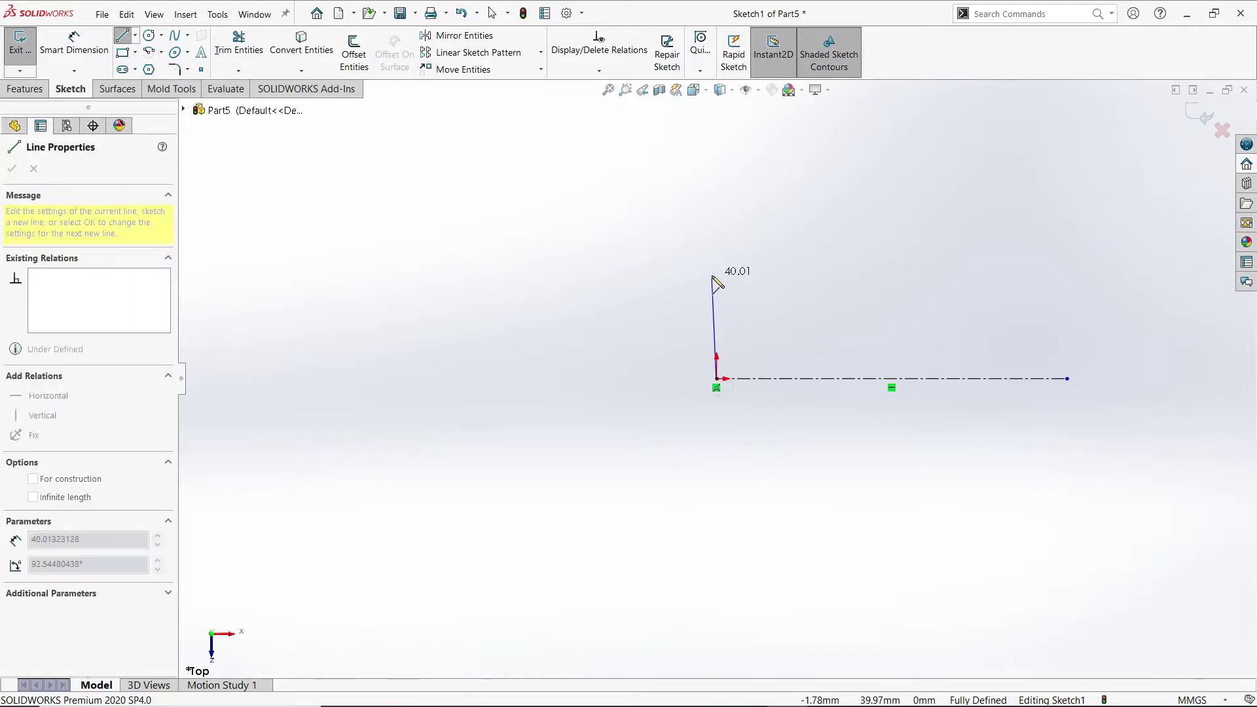
click(717, 273)
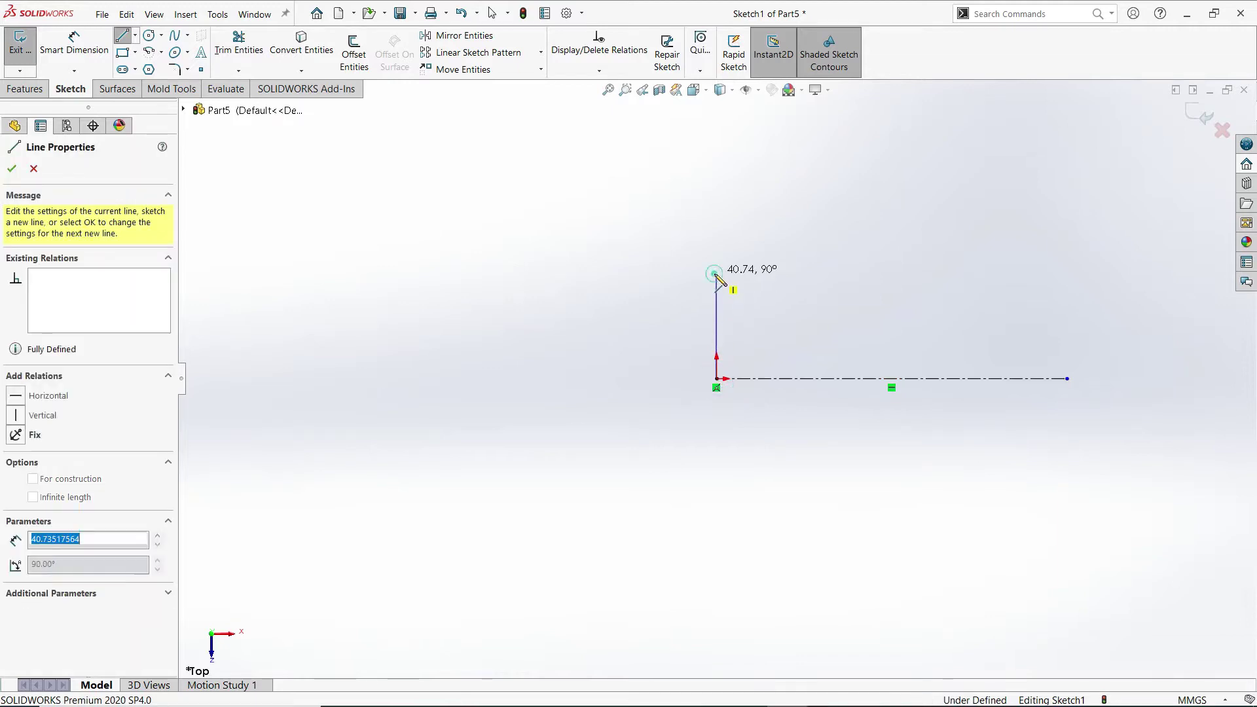
click(969, 274)
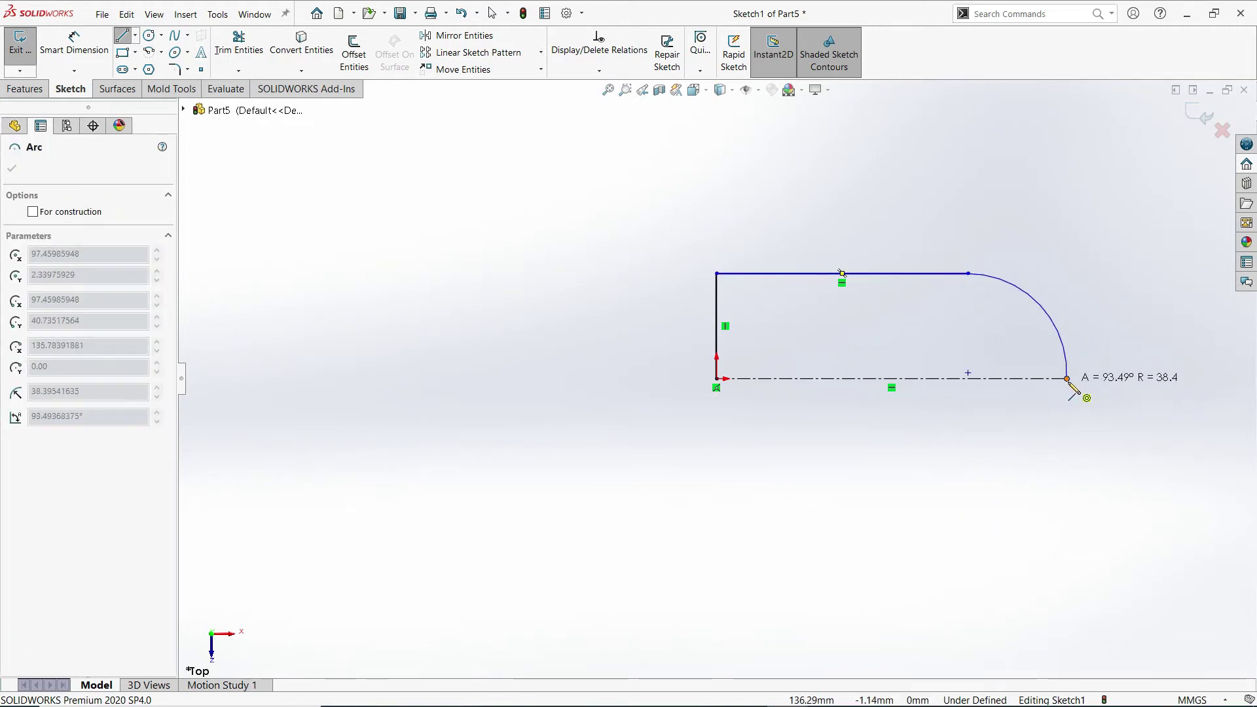
click(1067, 378)
right_click(1065, 195)
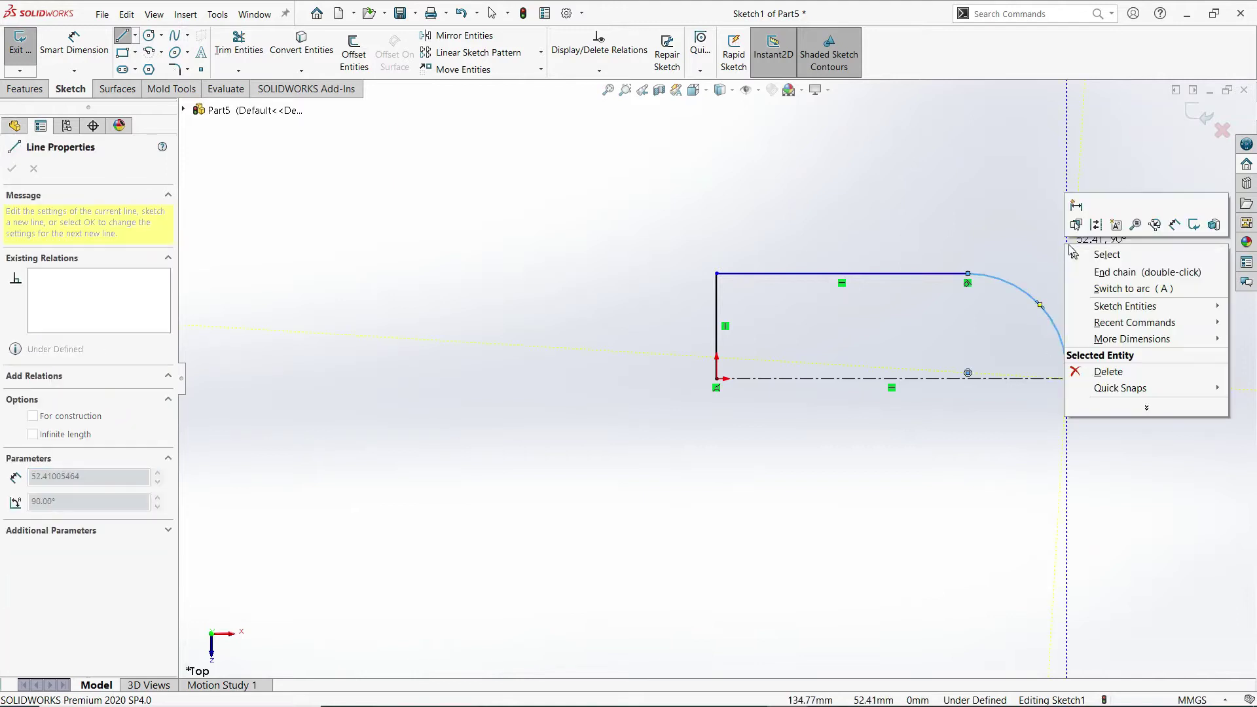
click(1104, 256)
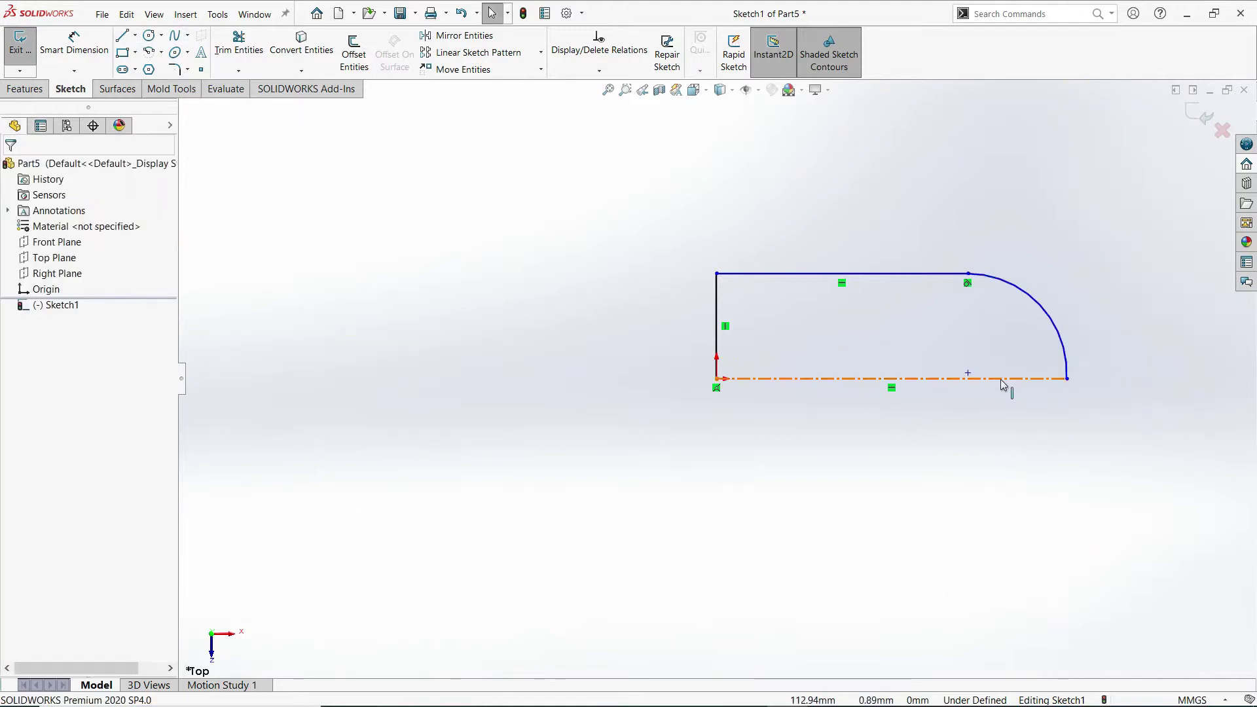
Step: Make the arc's centre point Coincident with the horizontal centerline
click(596, 72)
click(600, 103)
scroll(982, 393, down, 3)
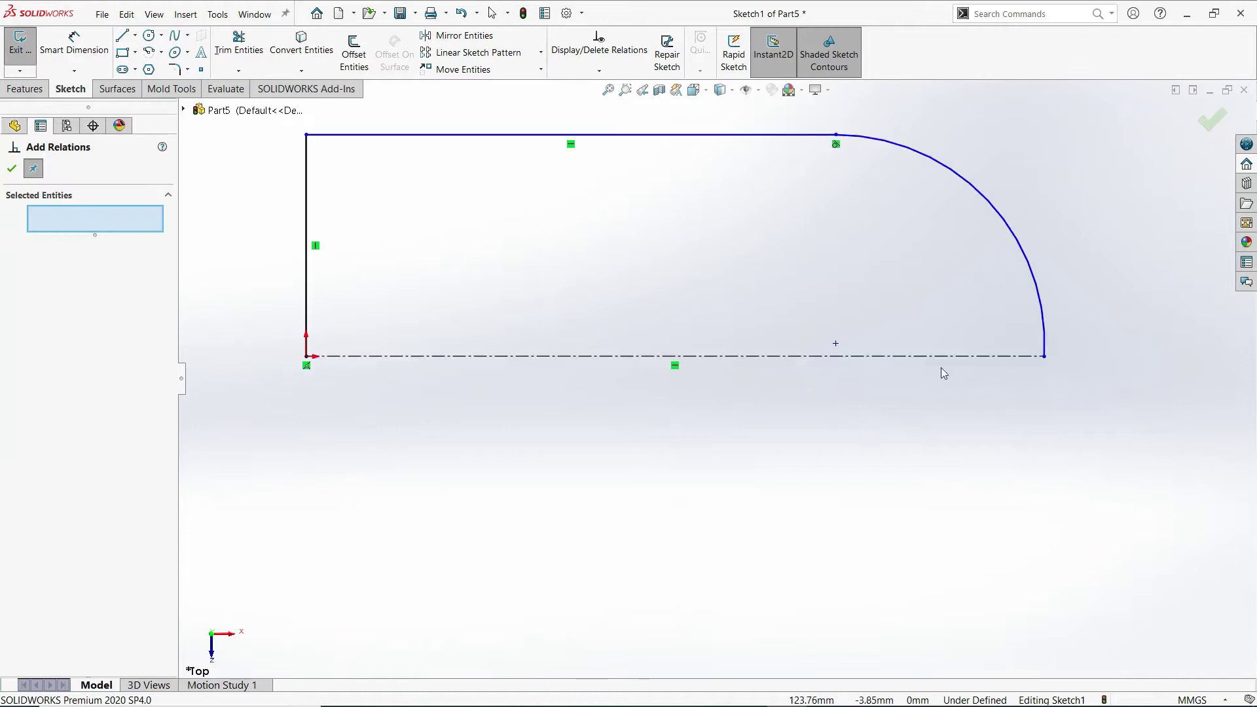
click(835, 344)
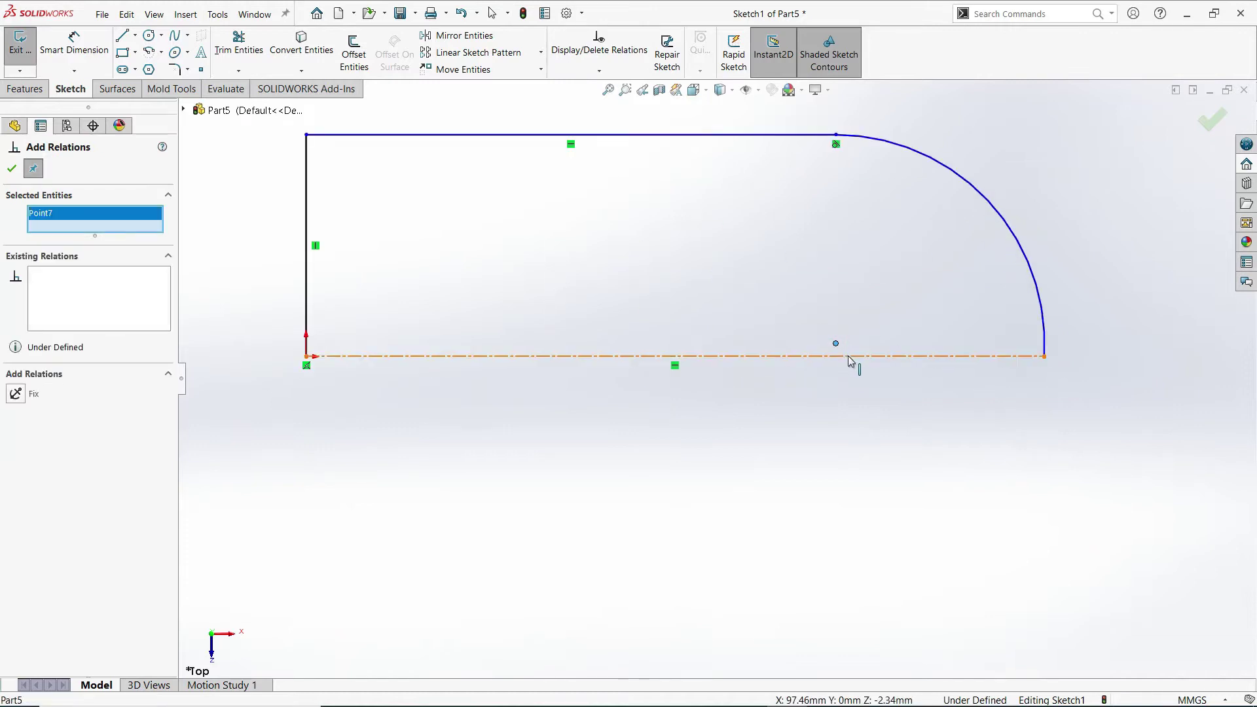
click(849, 357)
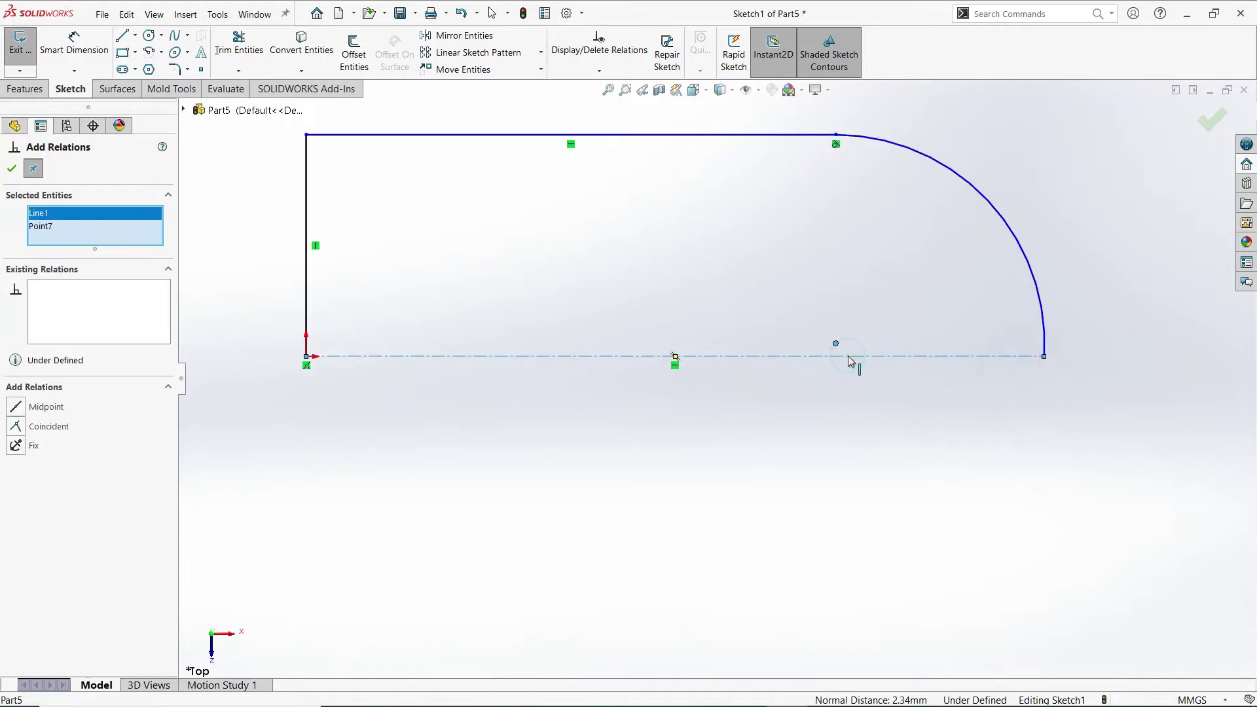
click(15, 426)
scroll(636, 406, up, 2)
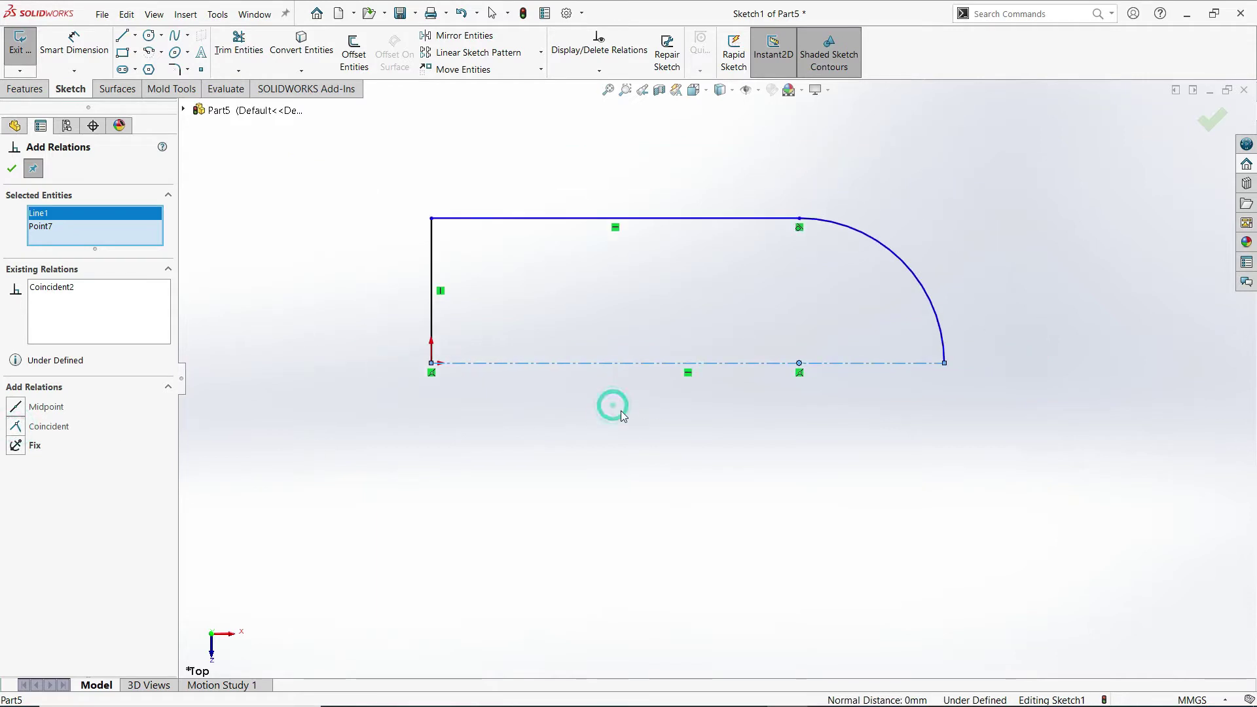
click(11, 169)
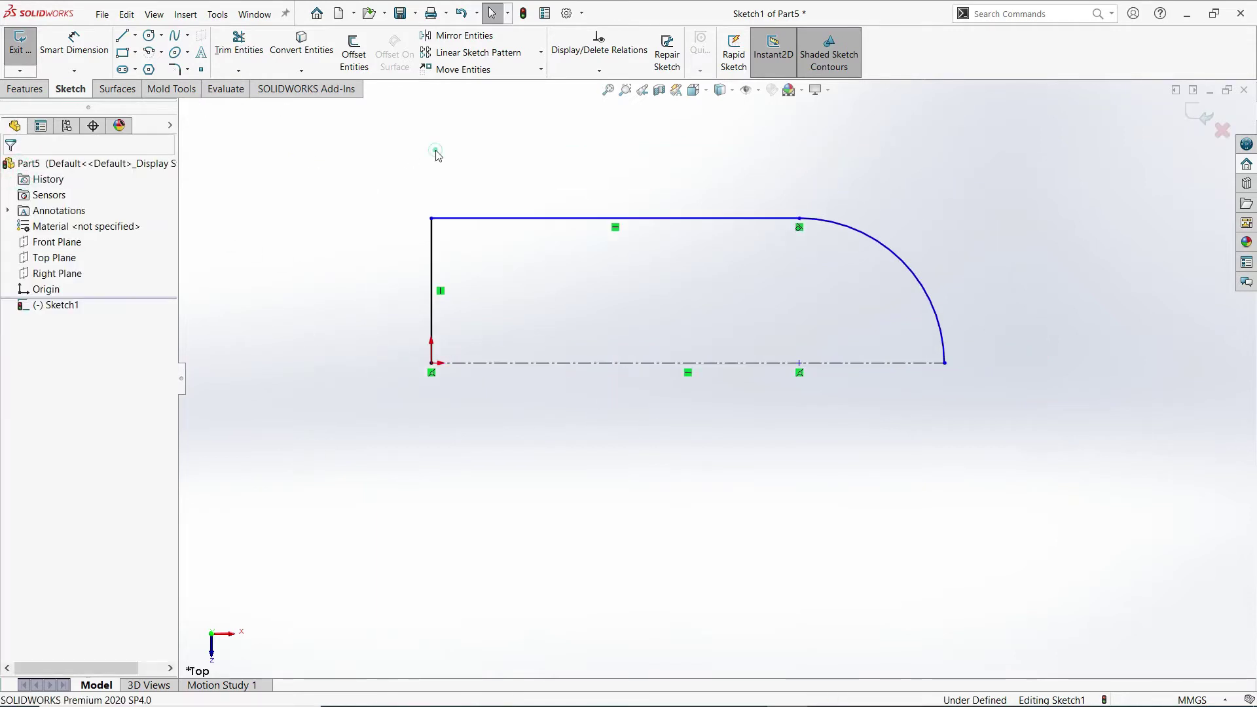
Step: Mirror the arc, top line and vertical line about the centerline to close the profile
click(469, 39)
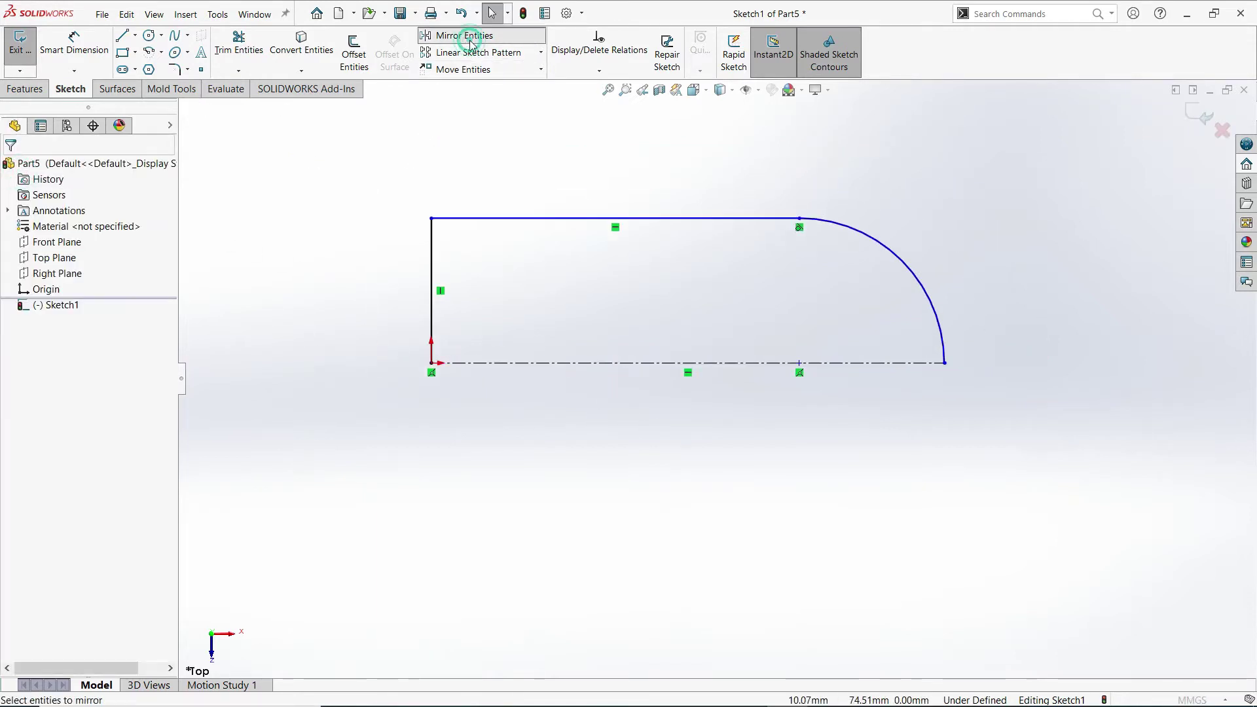
click(896, 252)
click(732, 221)
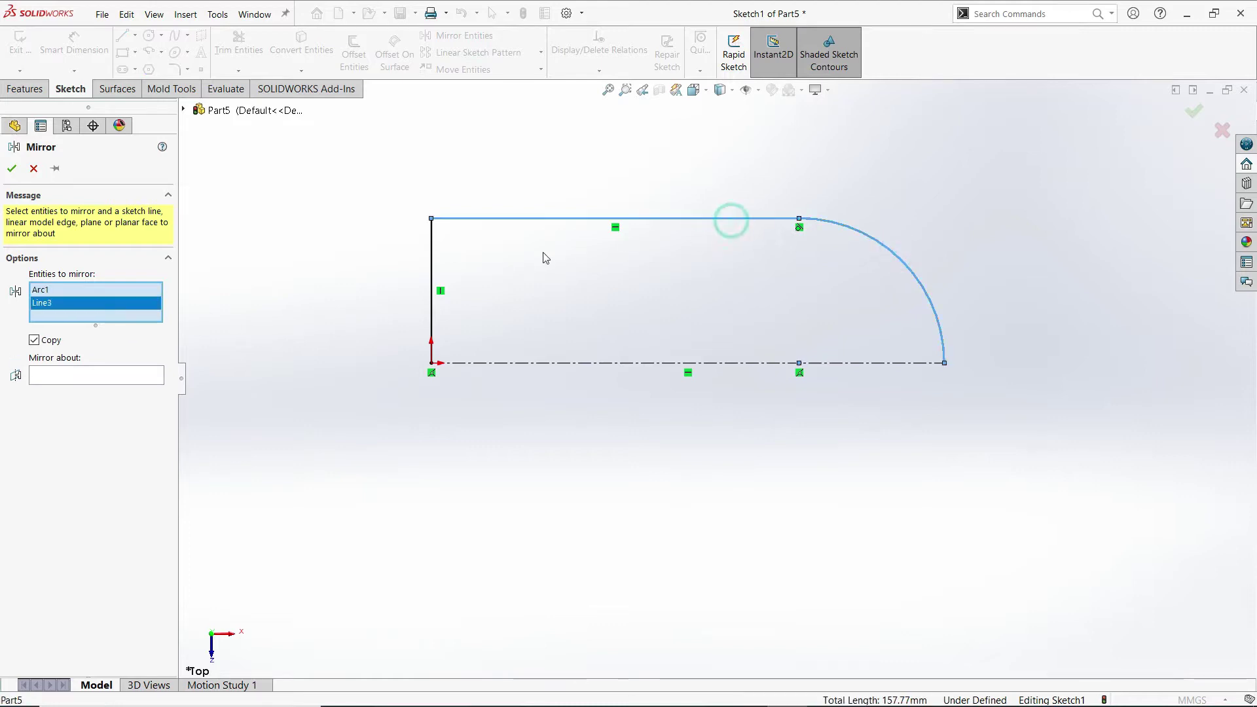
click(432, 260)
click(52, 389)
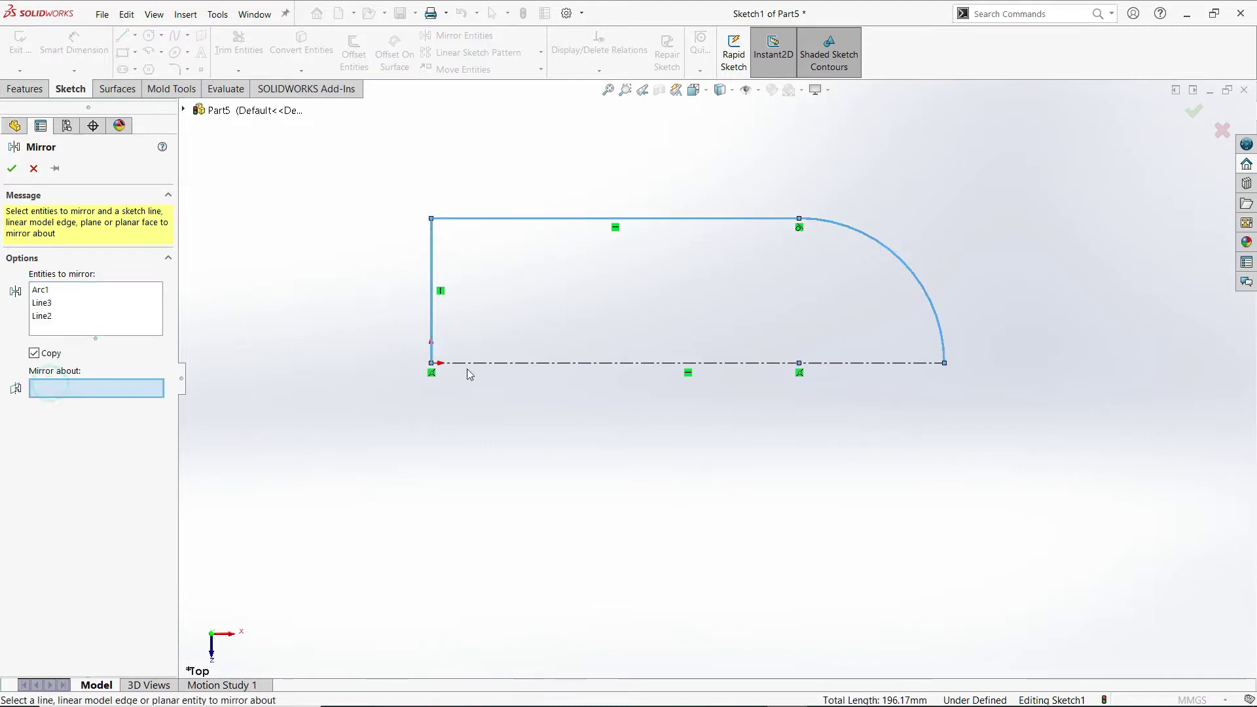
click(539, 364)
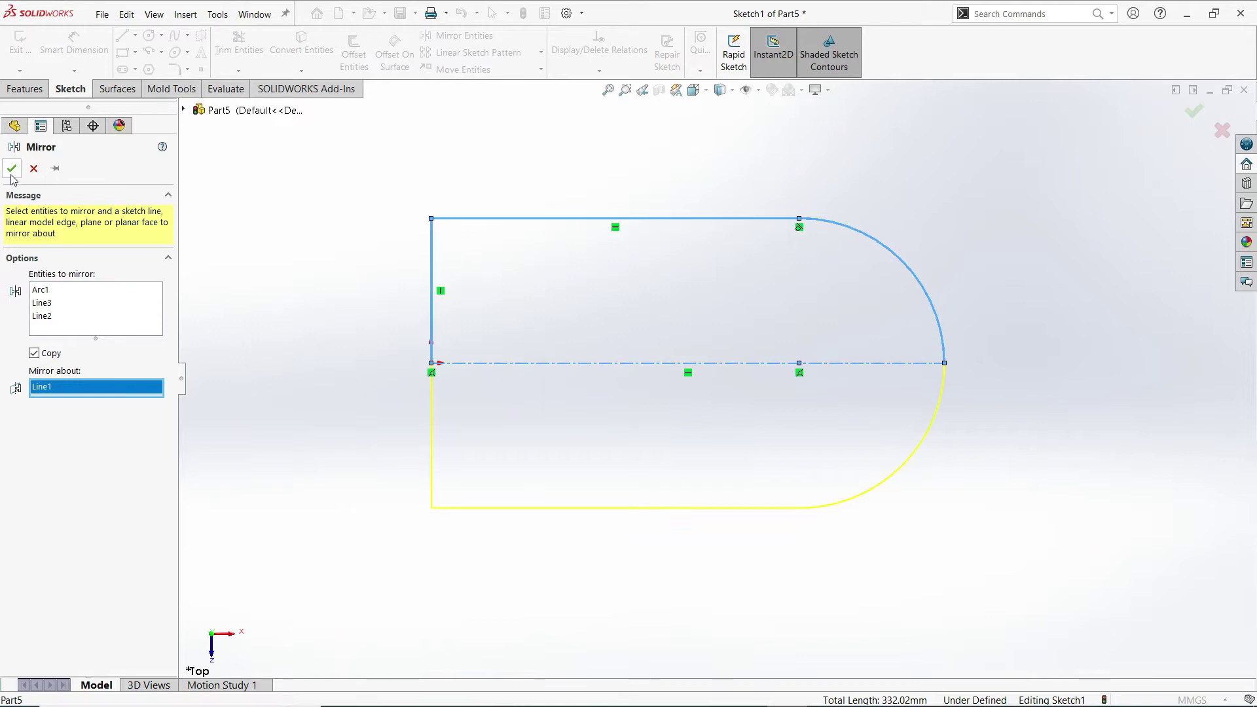
click(12, 171)
Step: Dimension the arc radius to R20 and the top edge length to 40 mm
key(z)
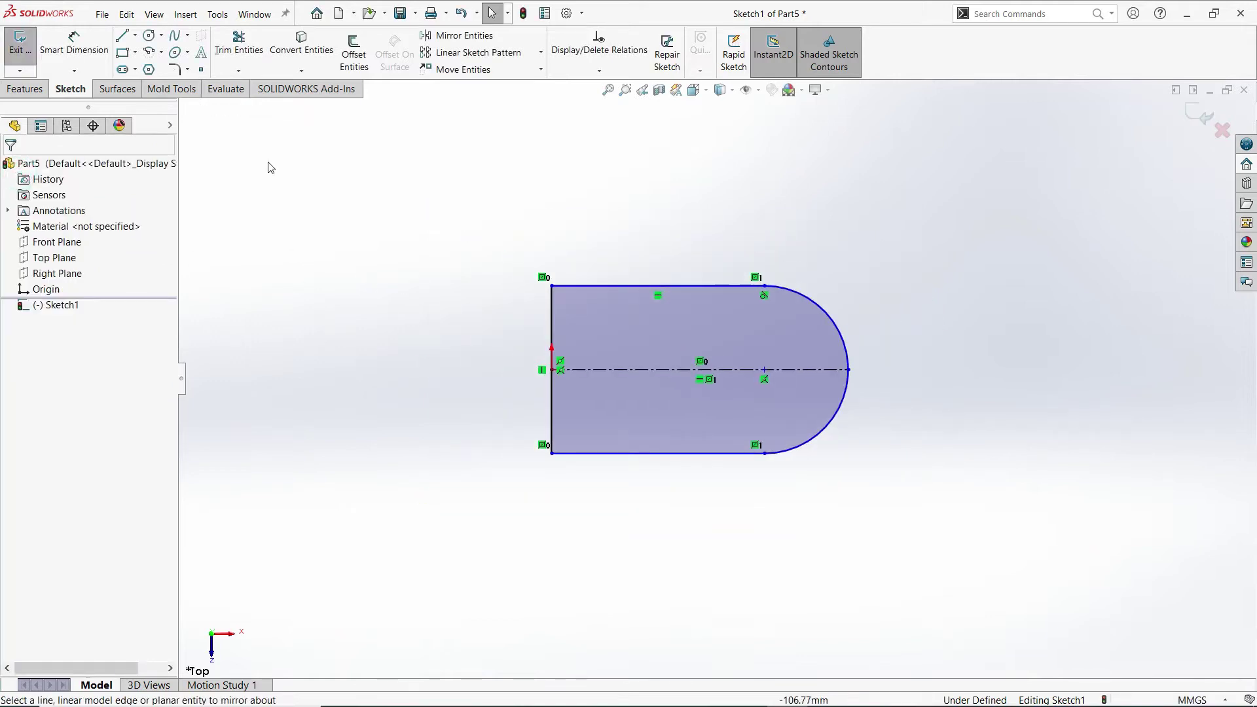
click(76, 55)
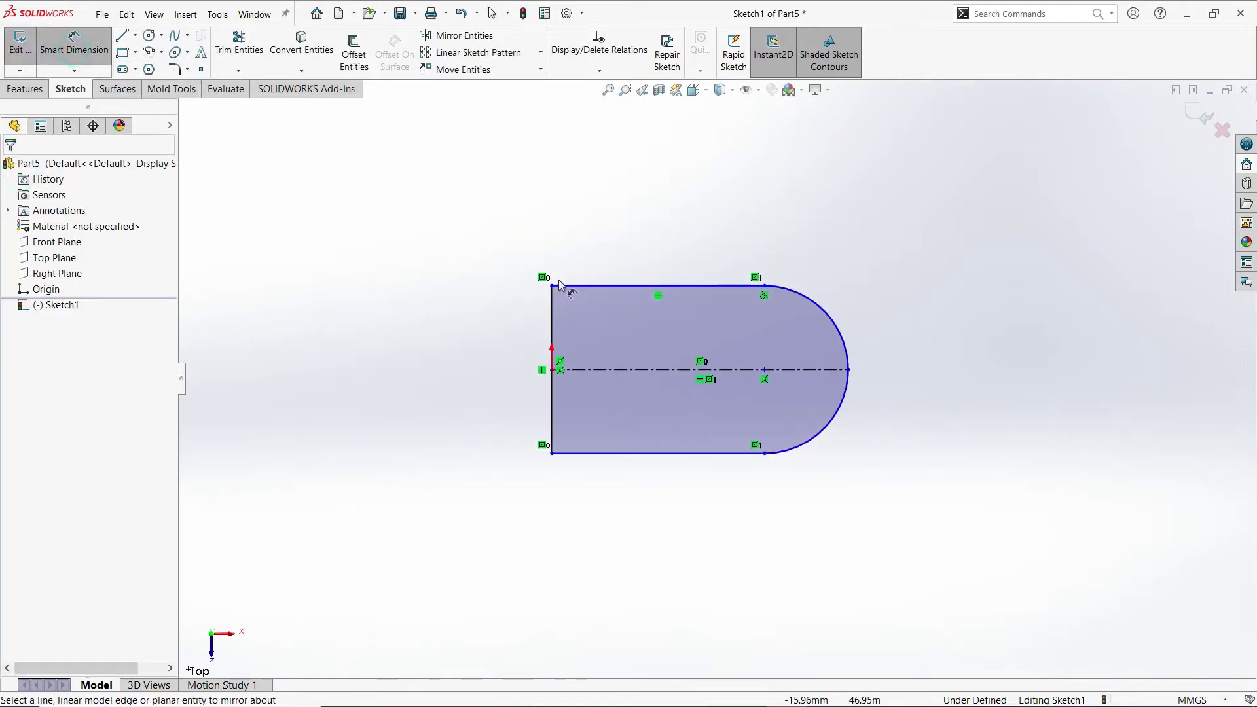
click(806, 299)
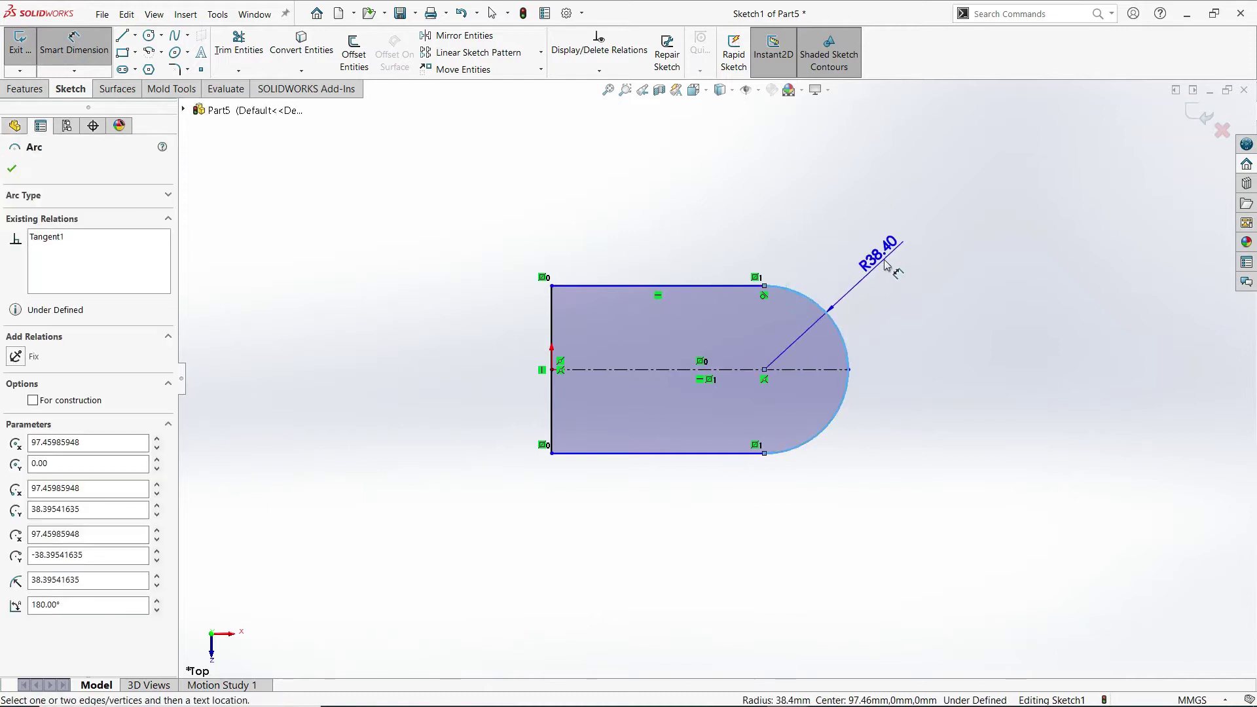
click(885, 265)
text(20)
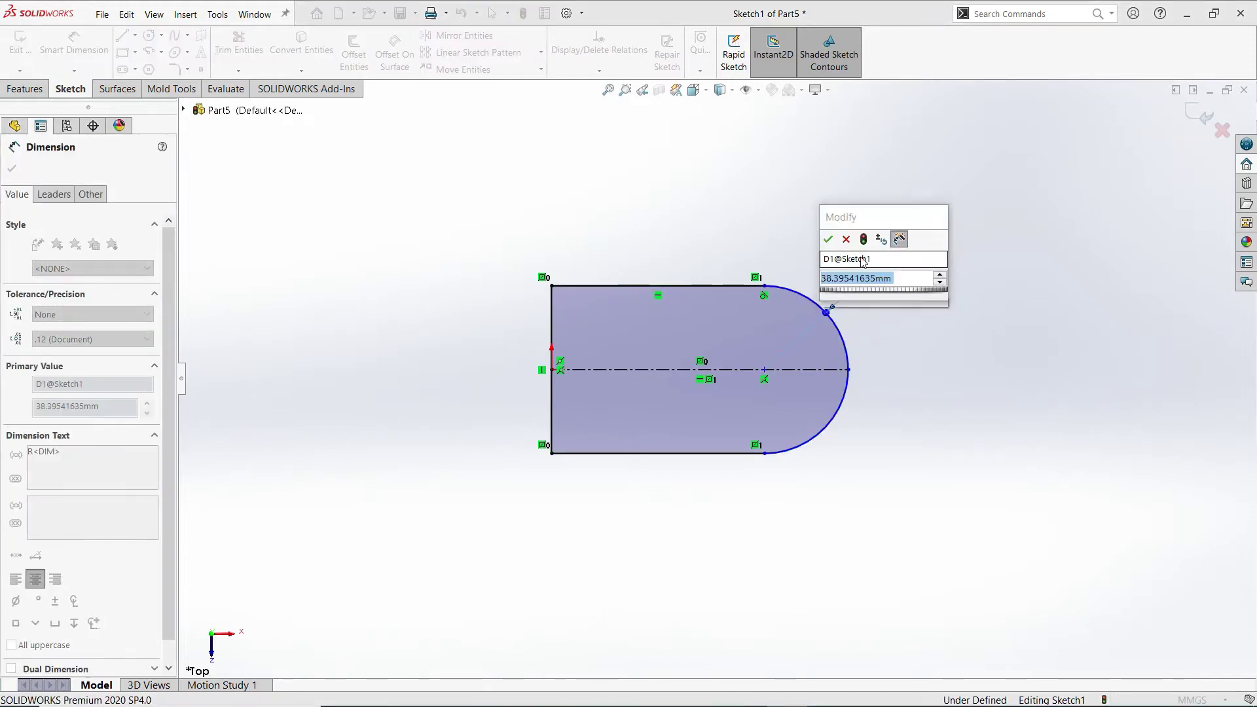
key(Return)
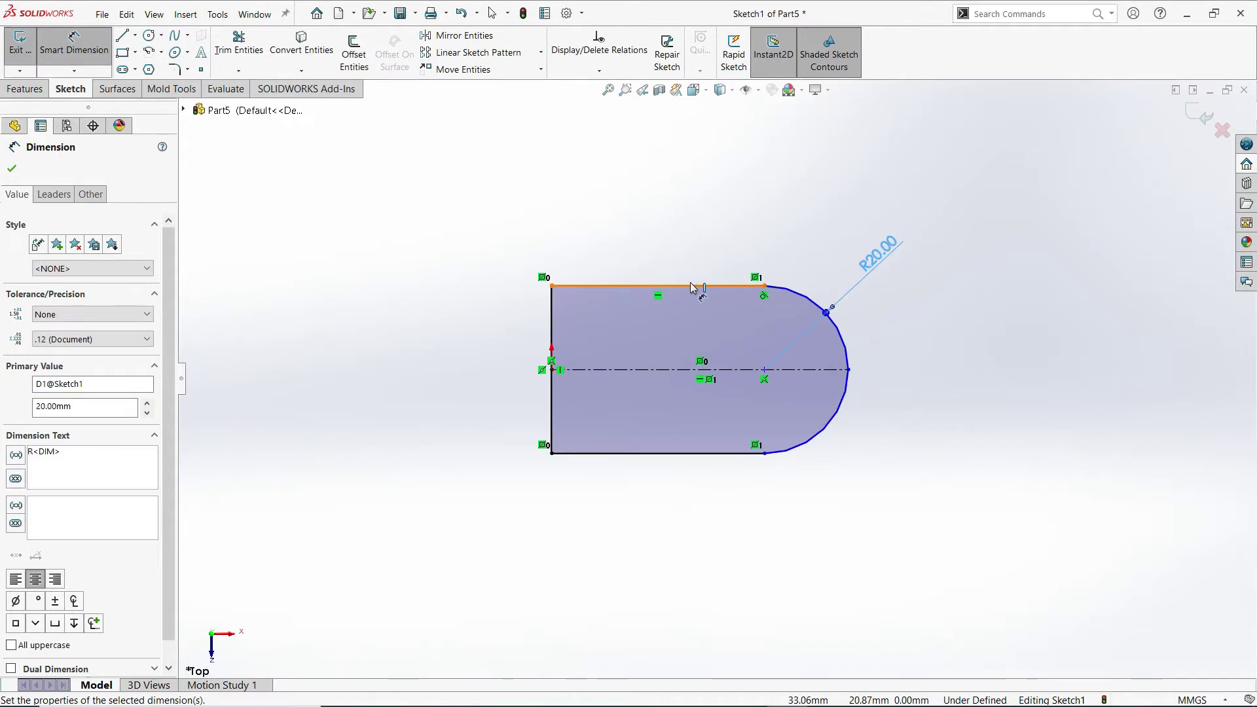
click(691, 286)
click(652, 230)
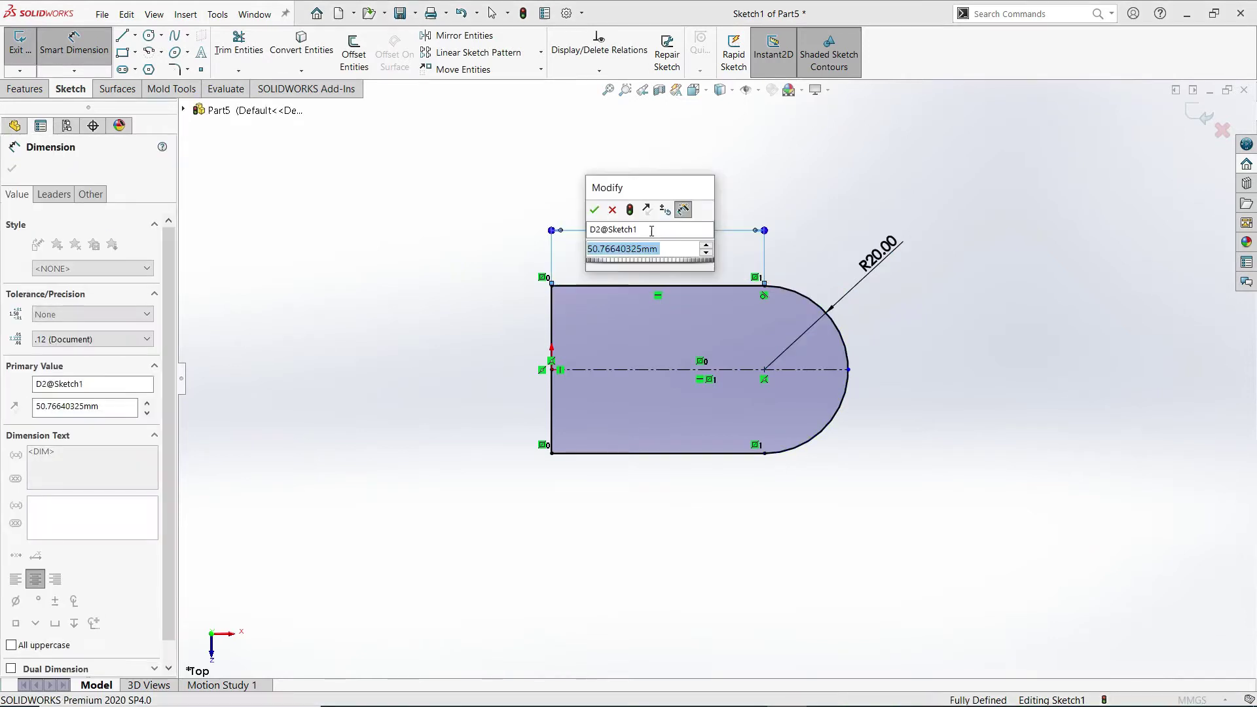
text(40)
key(Return)
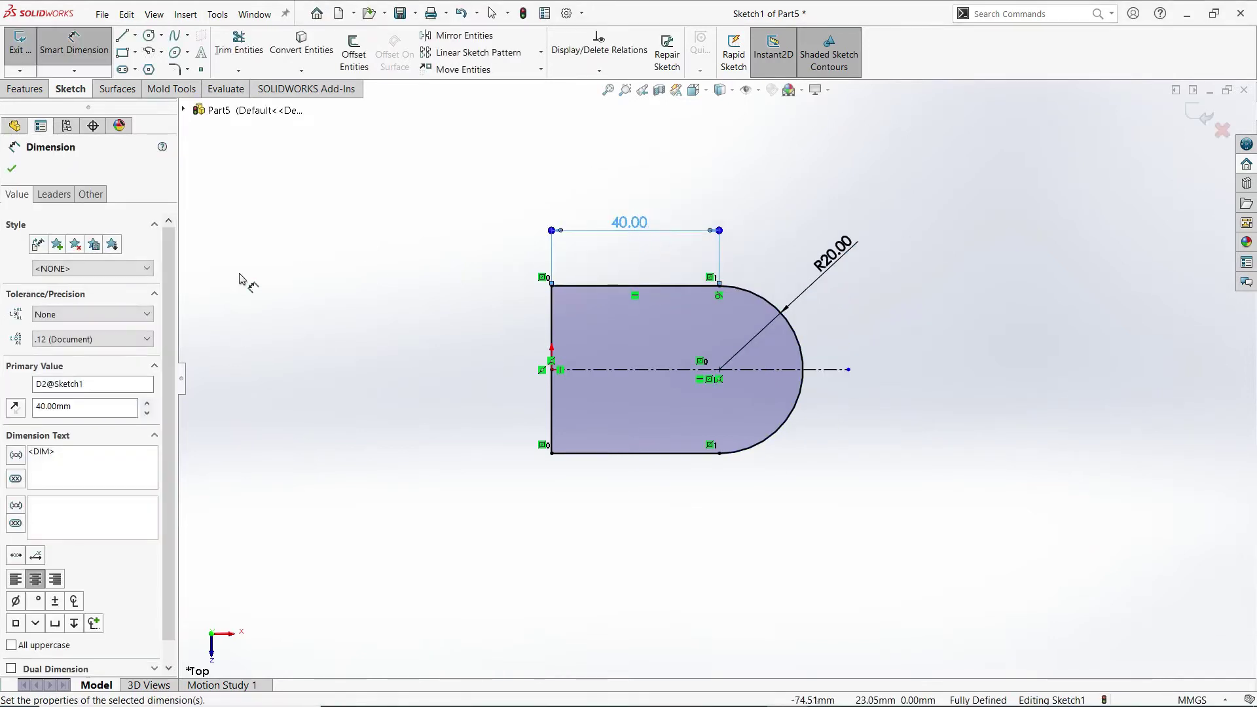
click(249, 276)
Step: Extrude the slot profile 10 mm blind as Boss-Extrude1
click(24, 89)
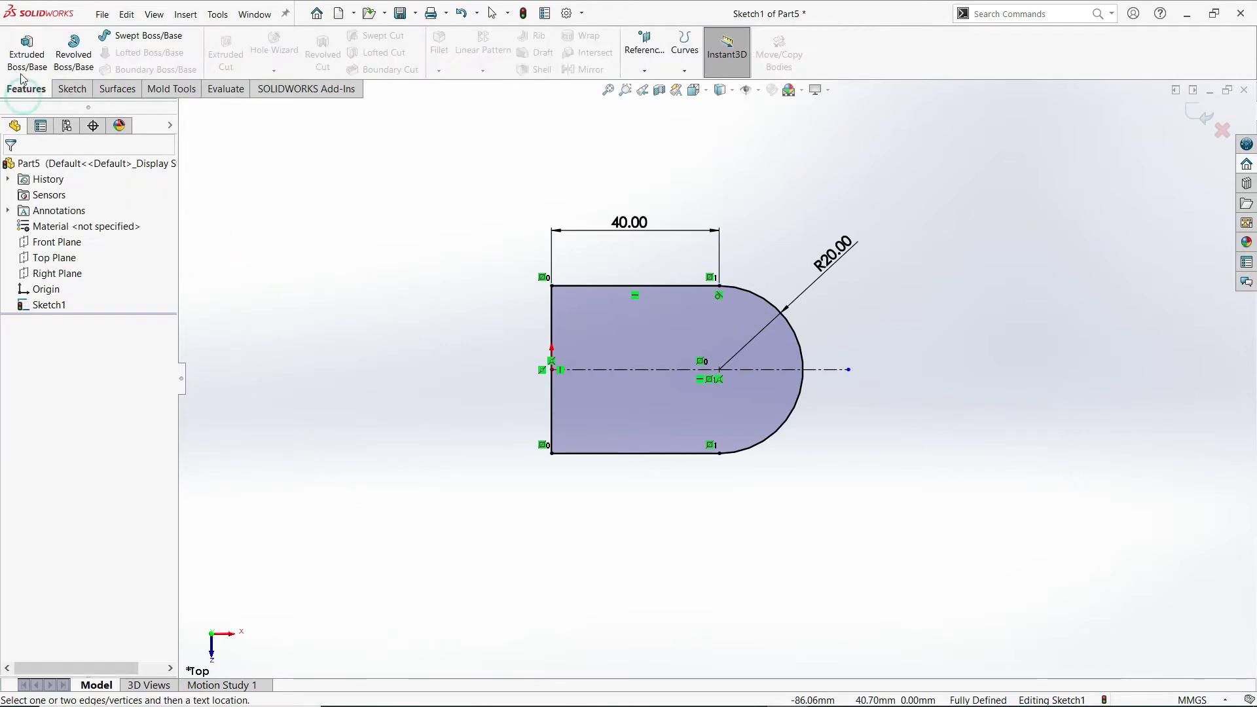
click(27, 51)
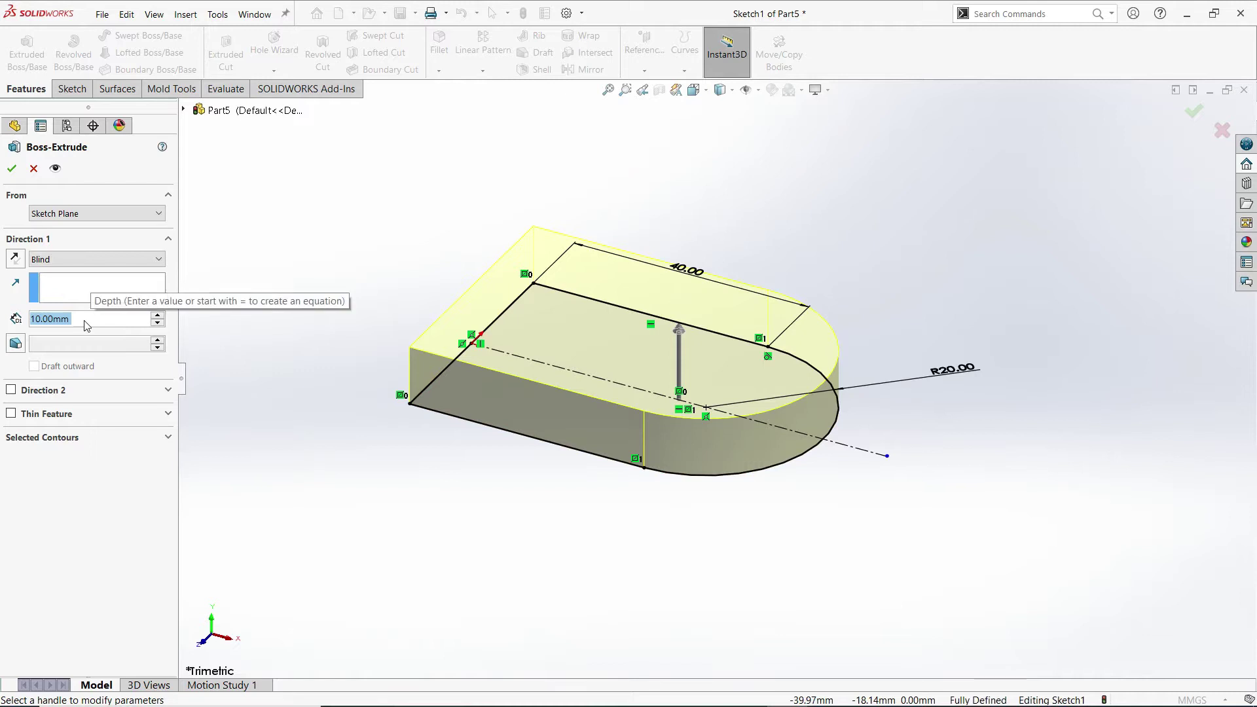
key(Return)
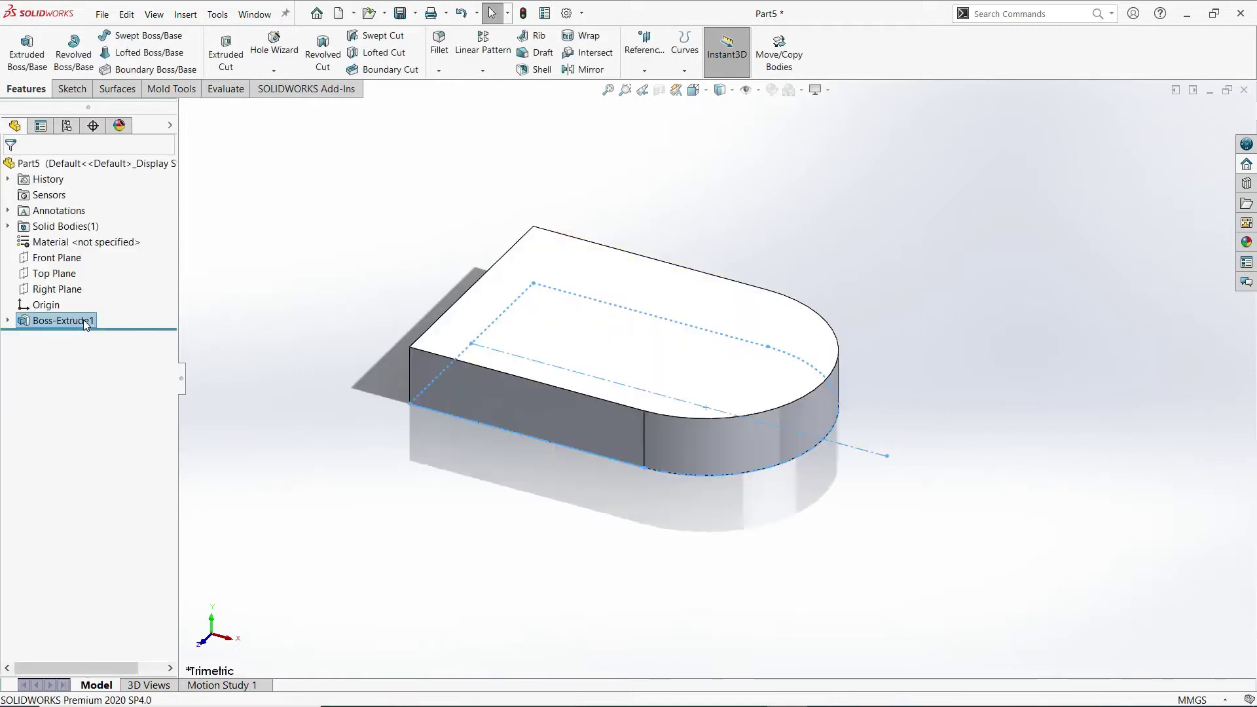
click(296, 304)
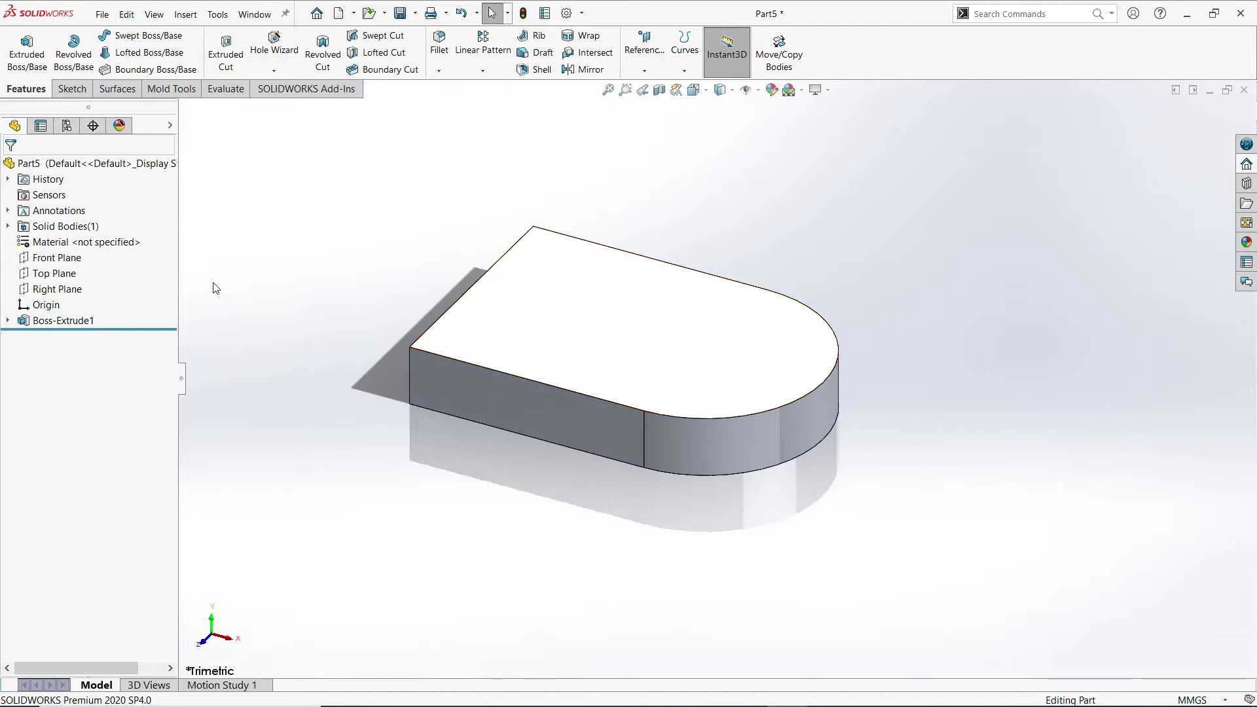
Step: Start a sketch on the Right Plane and view it from the Left
click(56, 289)
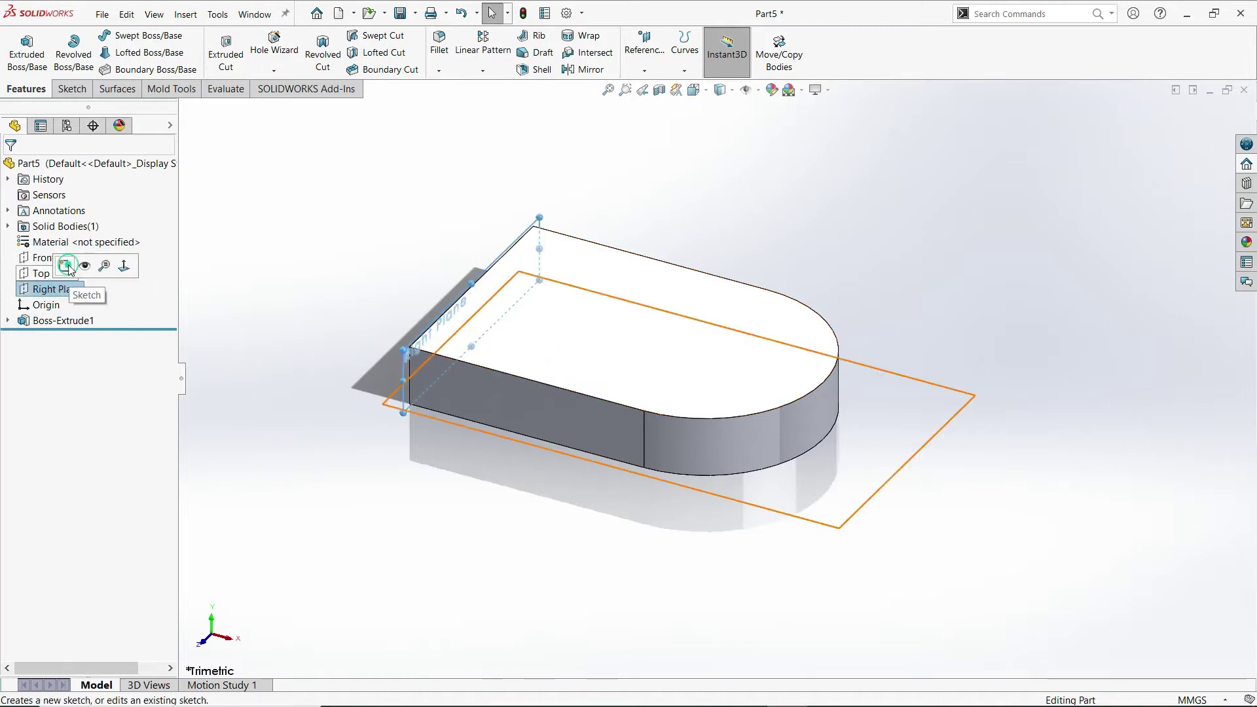
click(66, 265)
key(space)
click(294, 362)
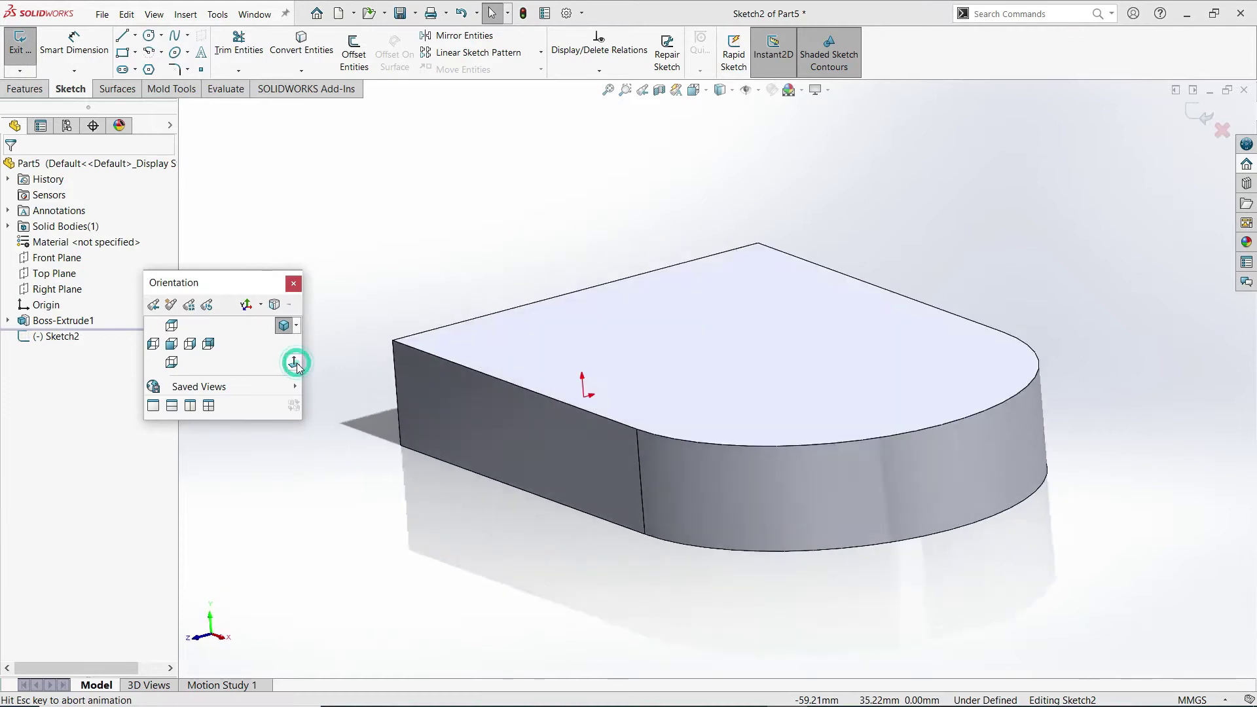
key(space)
click(256, 365)
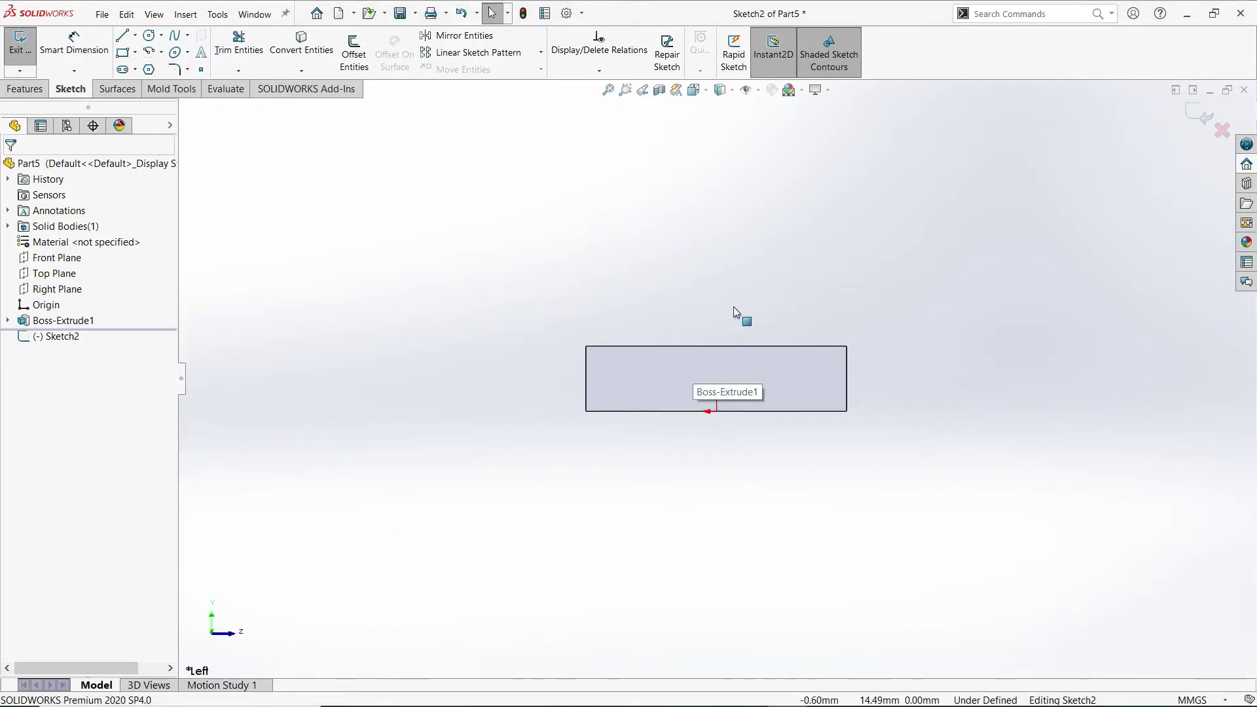
scroll(761, 275, down, 1)
scroll(761, 275, down, 1)
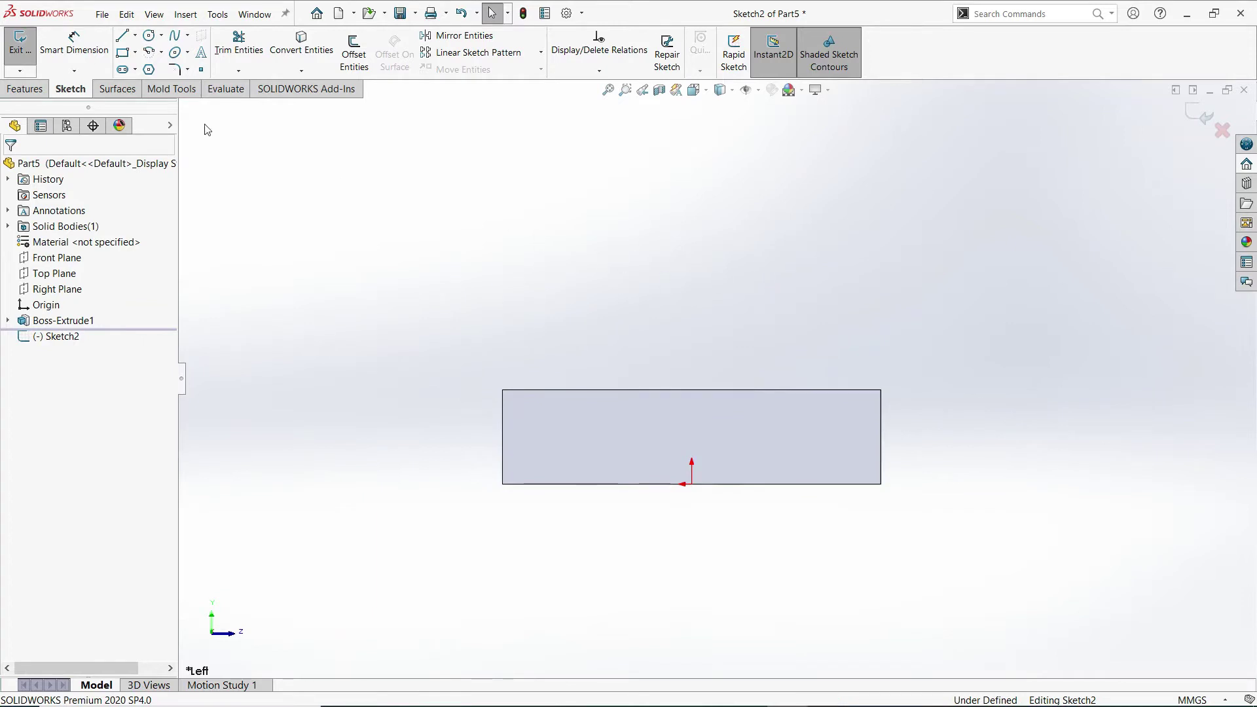
Step: Draw the closed arch profile: left side, top tangent arc, right side and bottom line
click(121, 36)
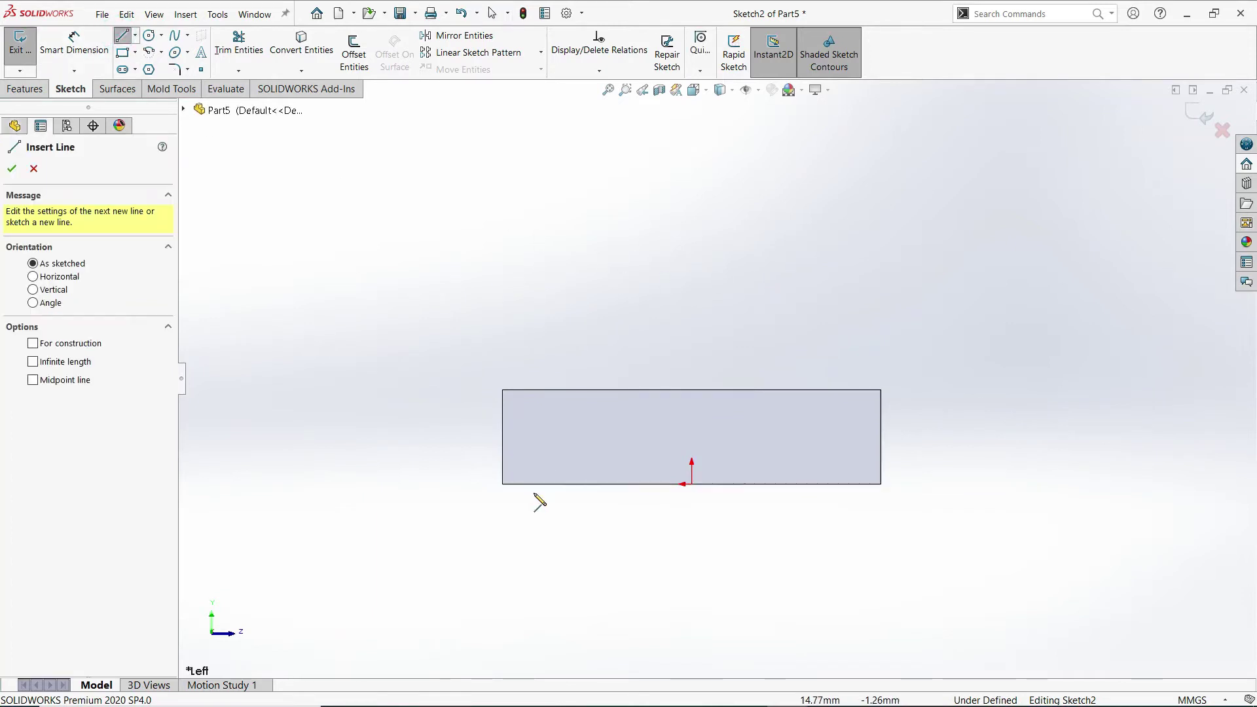
click(502, 484)
click(503, 202)
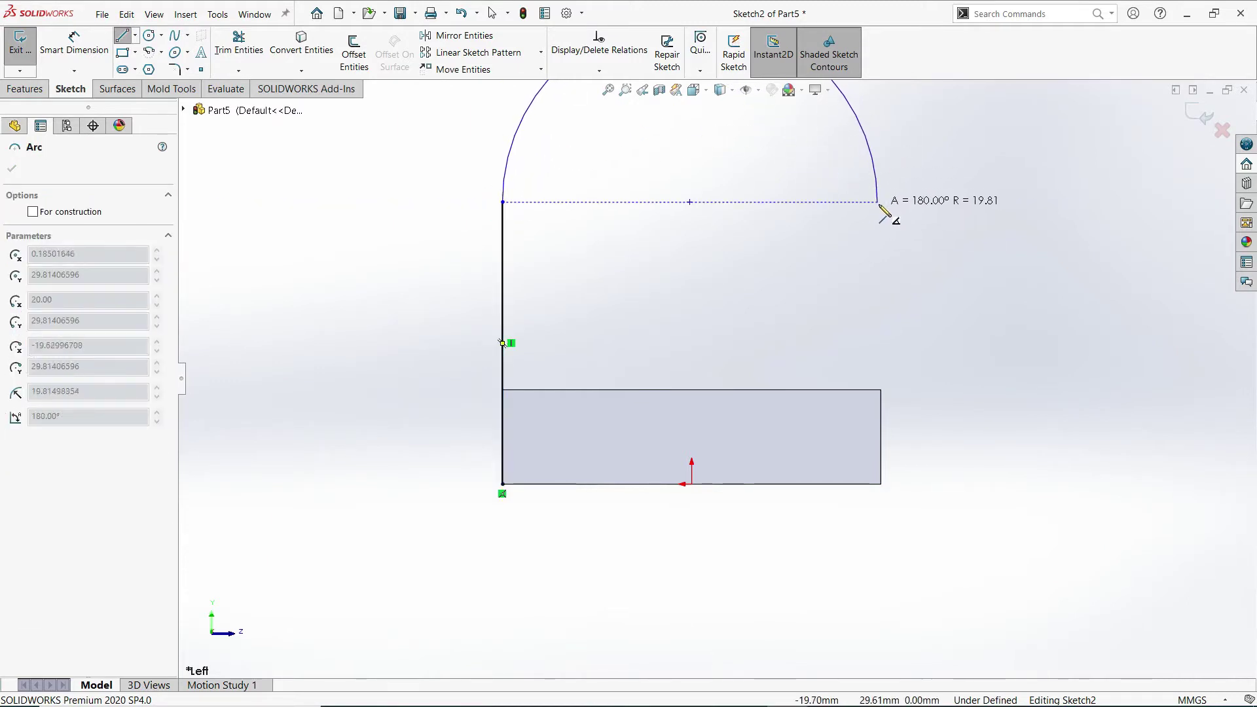
click(878, 202)
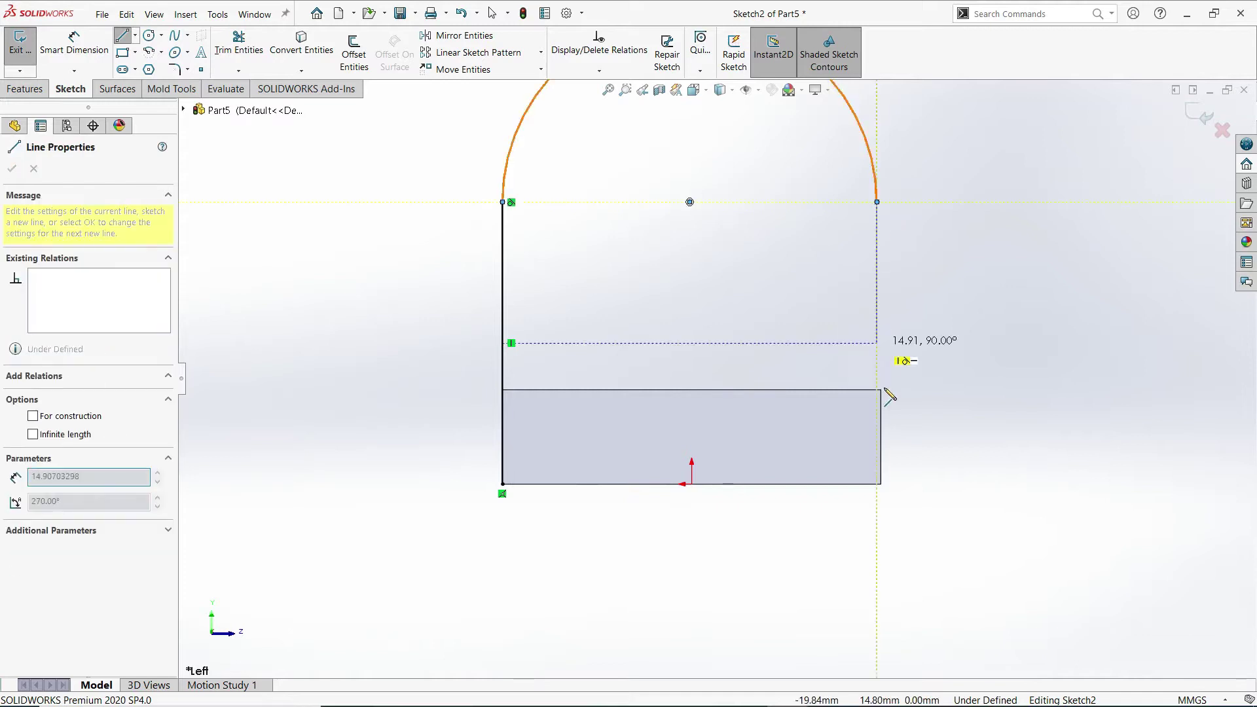
click(881, 485)
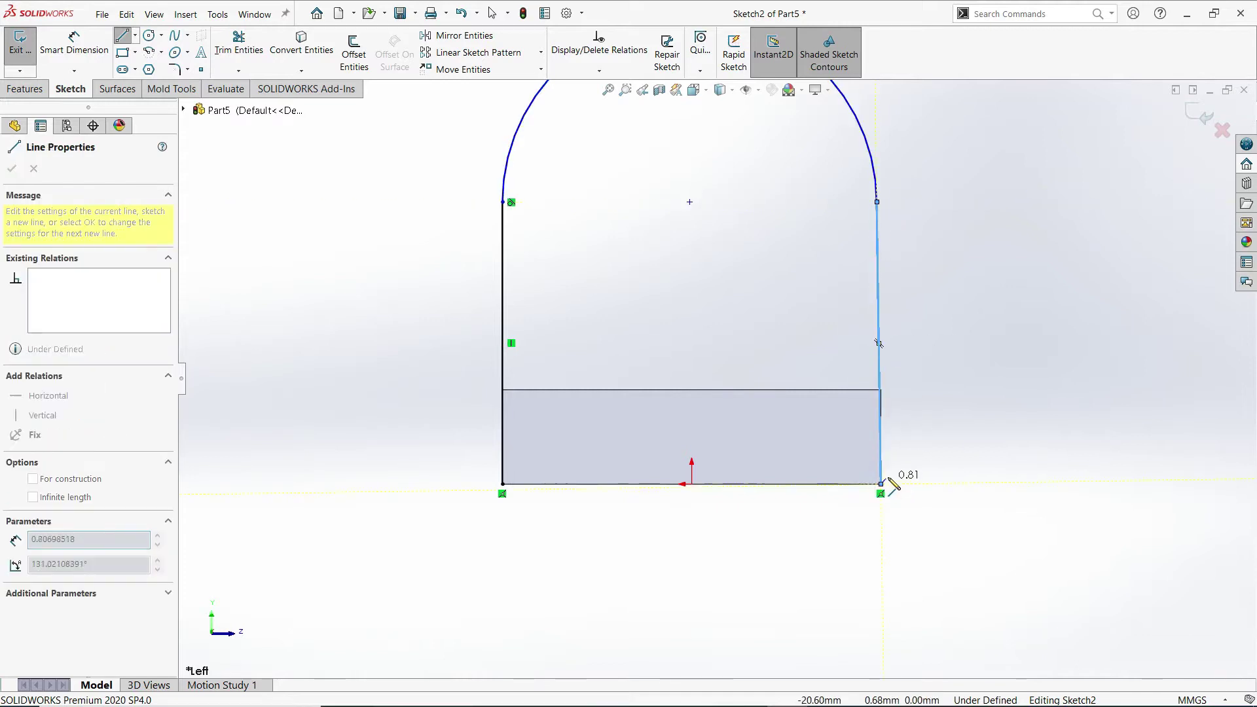
click(503, 484)
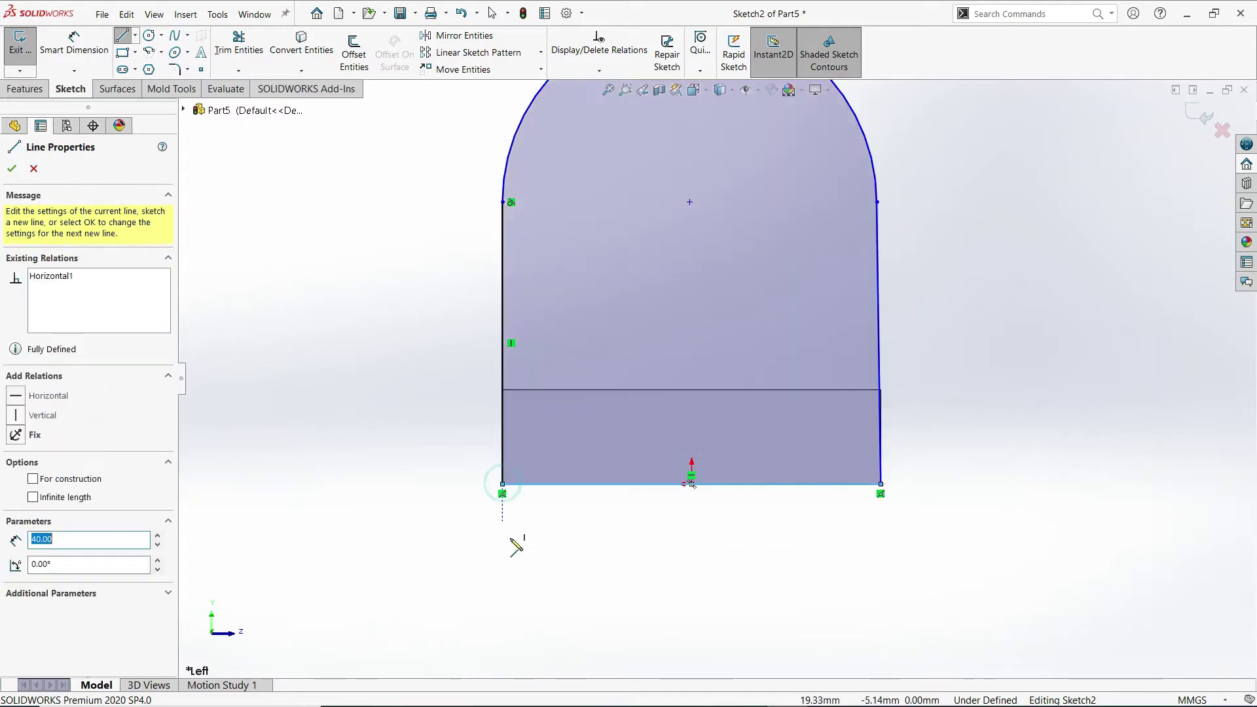
right_click(513, 534)
click(544, 547)
Step: Make the right side line Vertical, then select it for a new relation
click(946, 329)
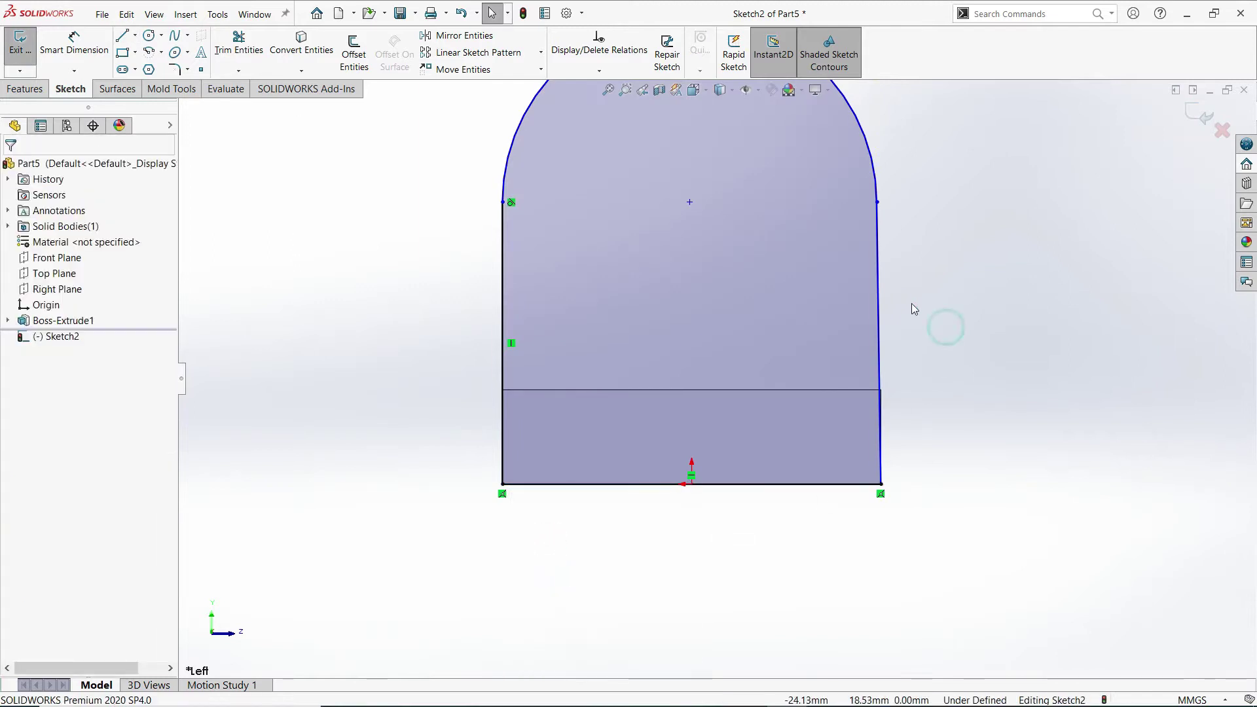
click(882, 292)
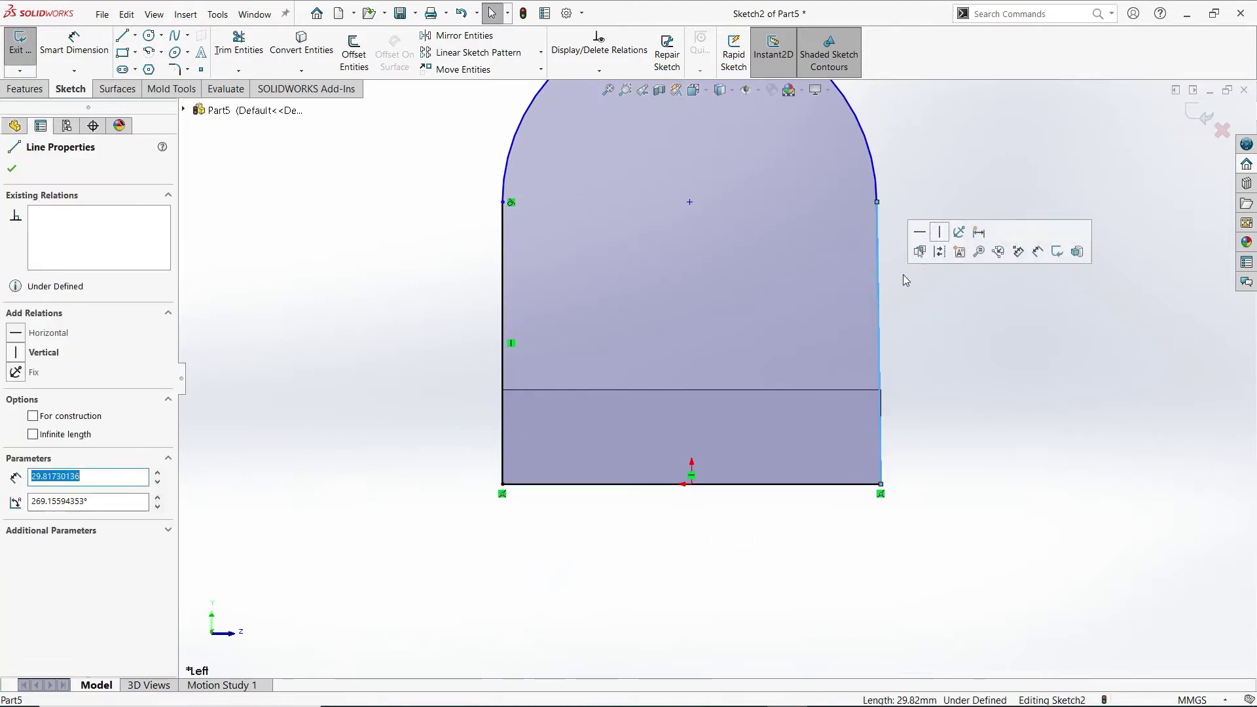
click(939, 229)
click(919, 160)
scroll(903, 196, up, 3)
scroll(877, 230, down, 3)
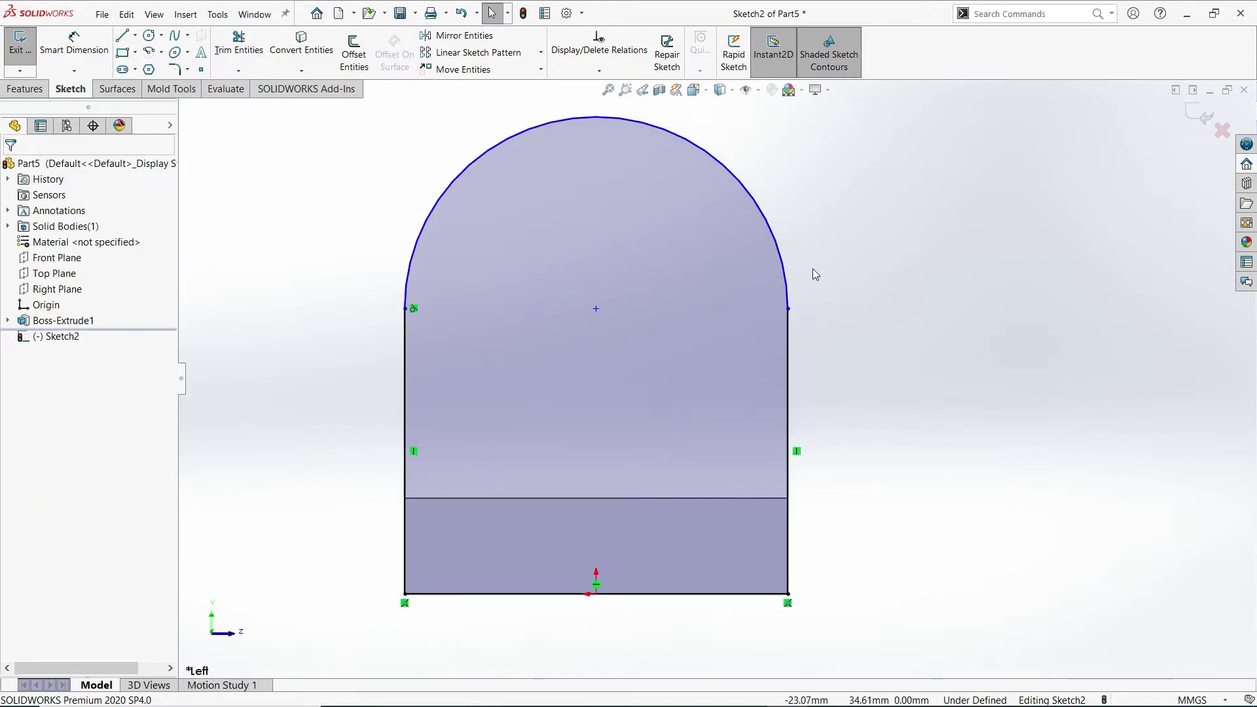
click(599, 70)
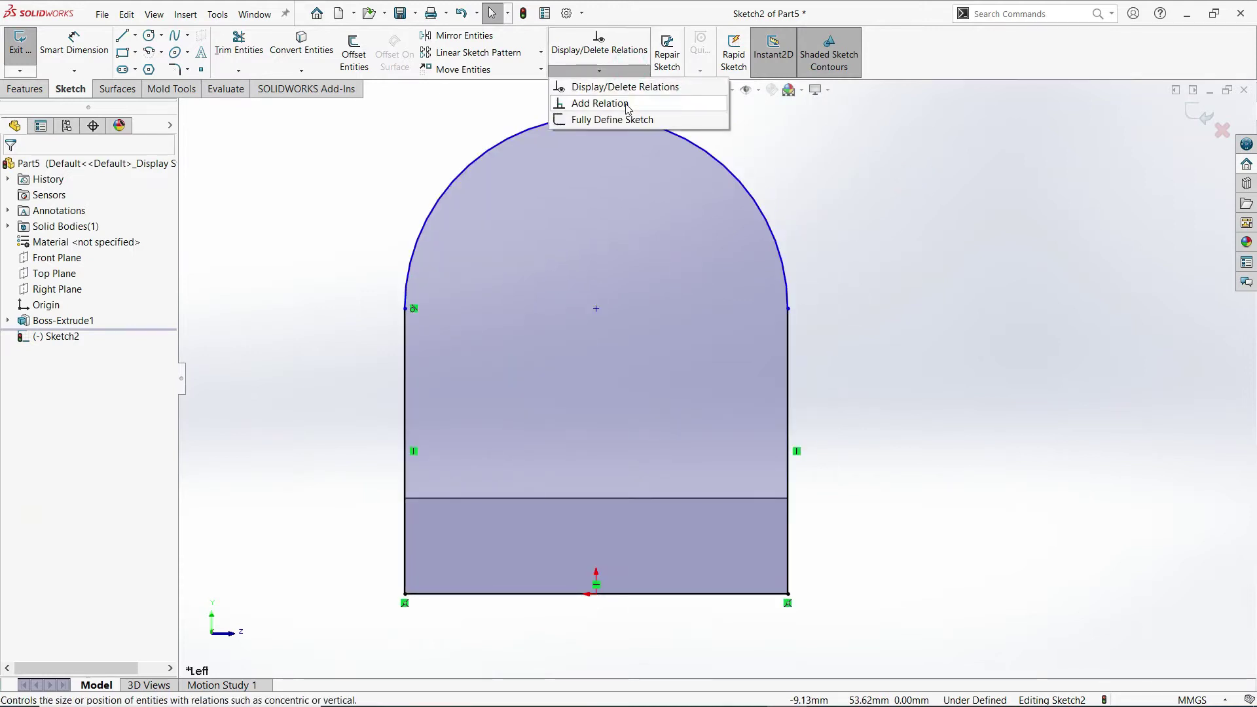
click(594, 102)
click(788, 332)
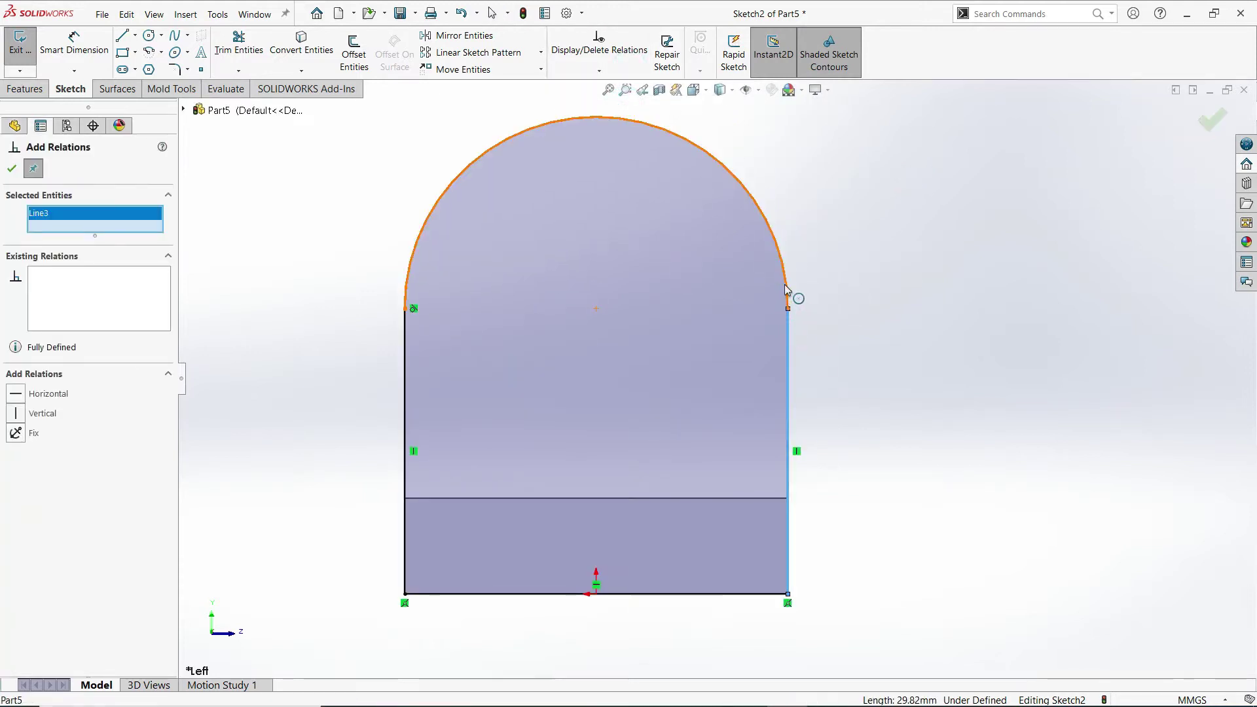
Step: Make the right line tangent to the arc and dimension the profile height to 40
click(787, 289)
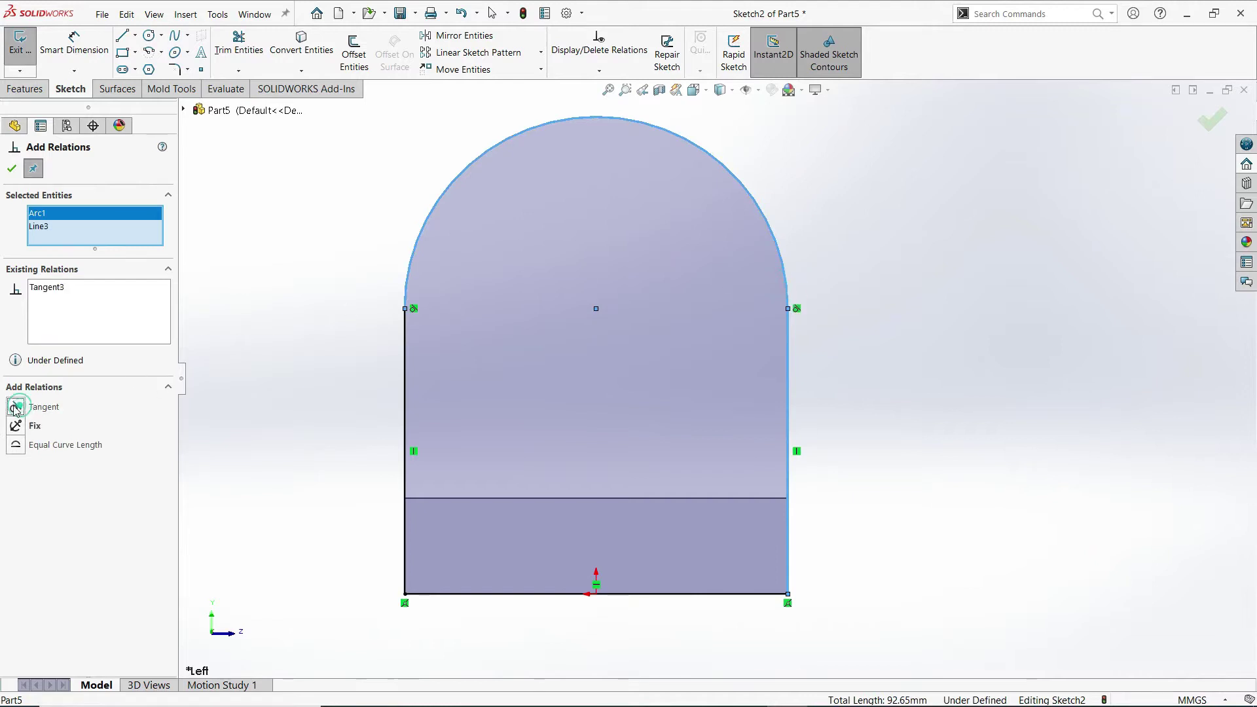
click(12, 168)
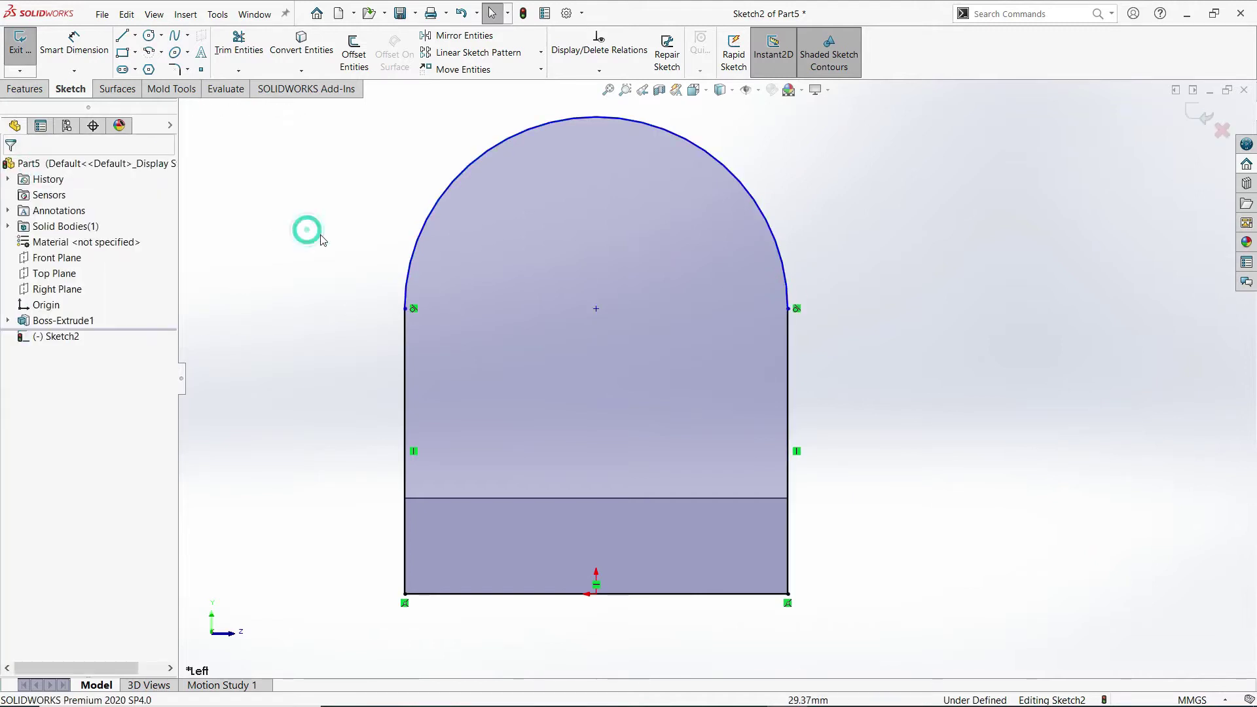
key(f)
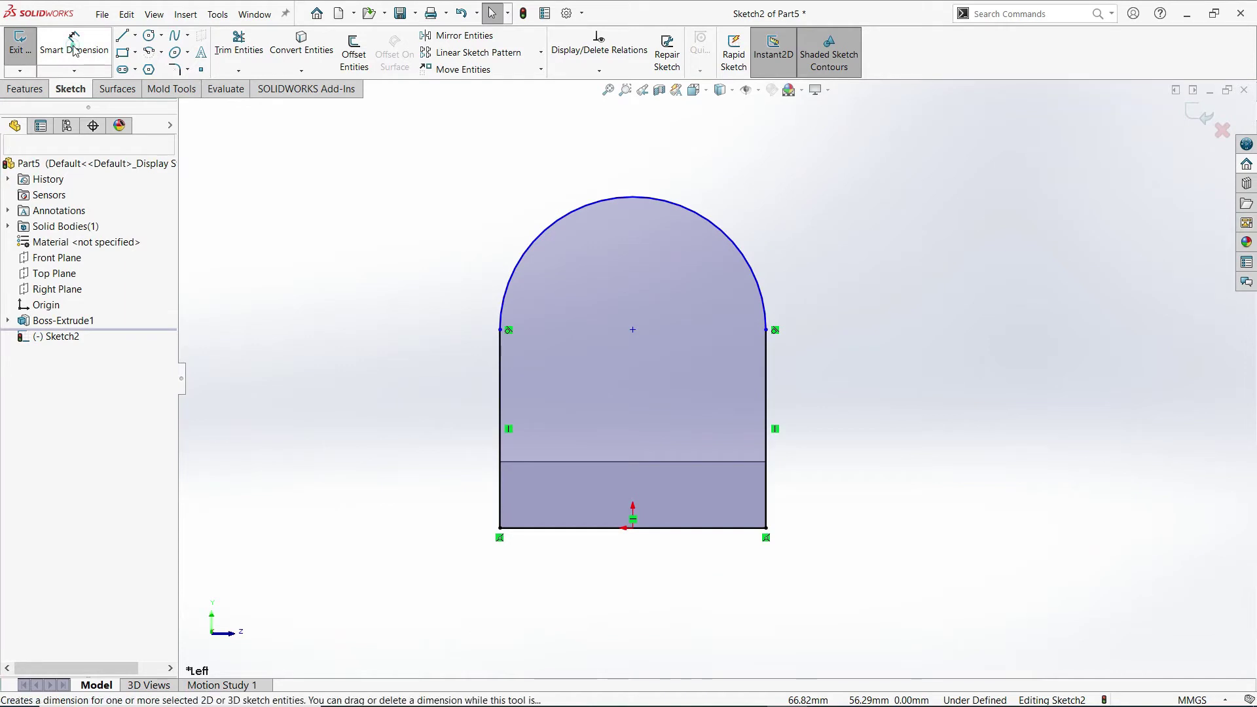
click(74, 41)
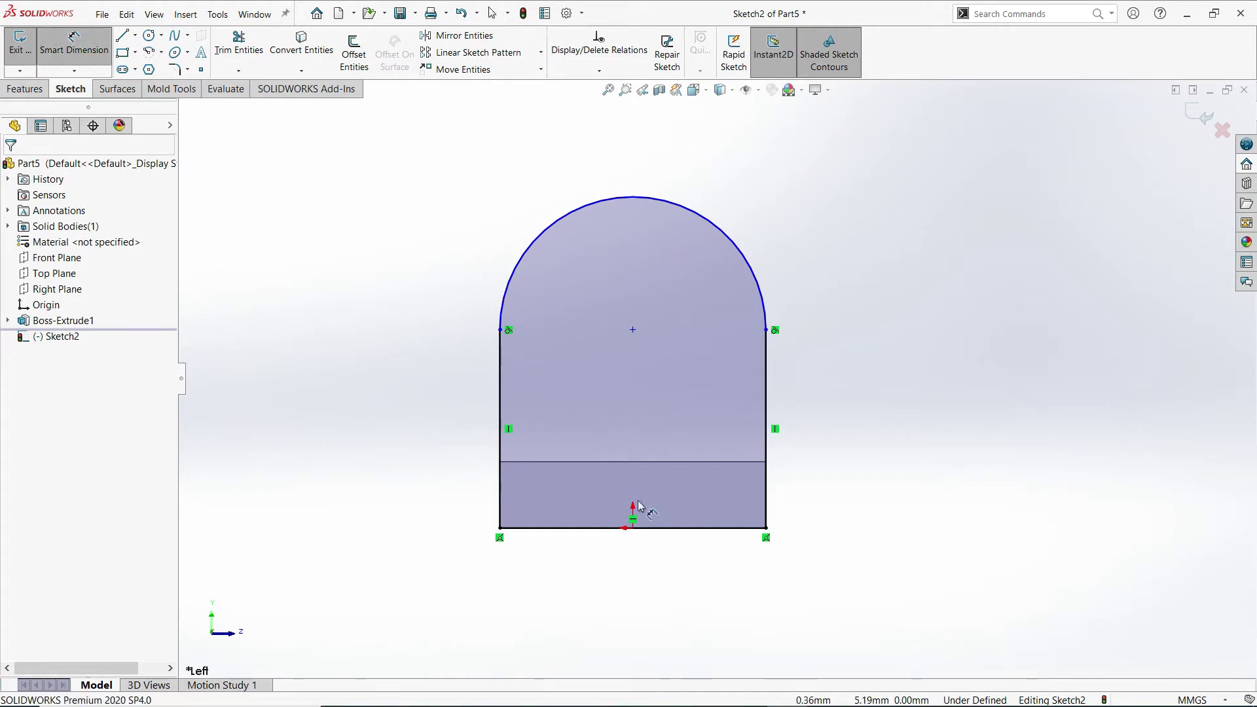
click(650, 528)
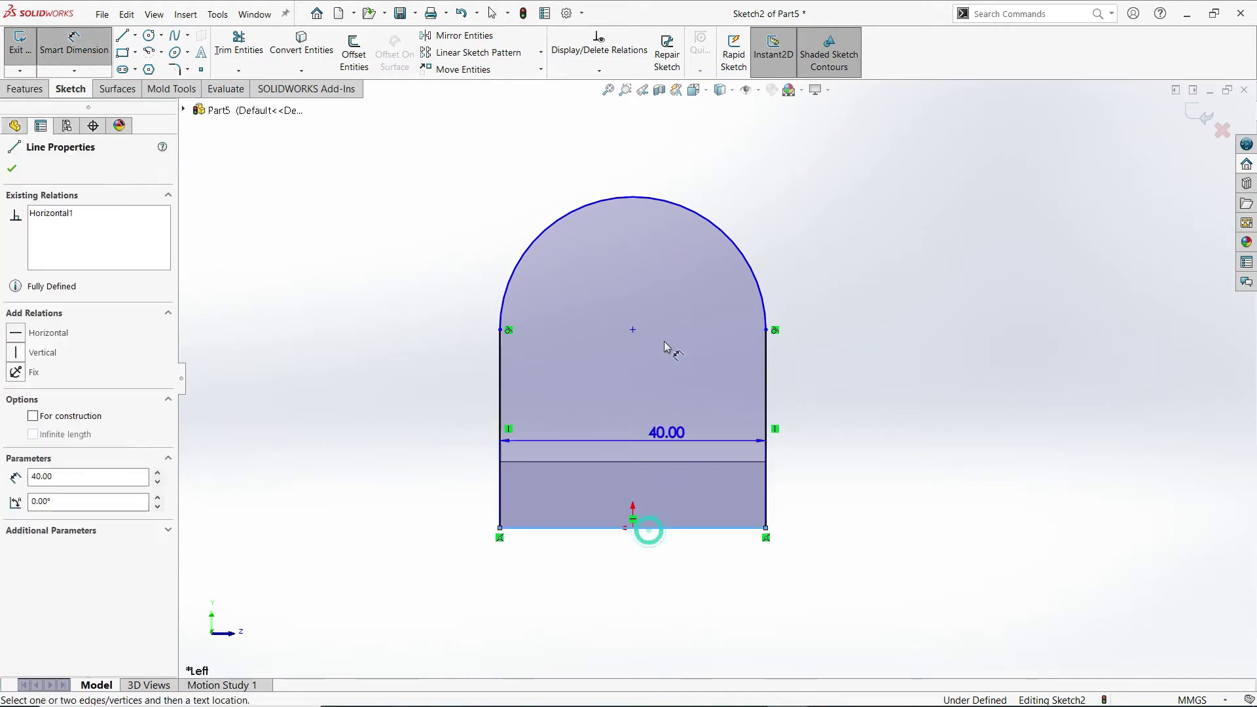
click(634, 200)
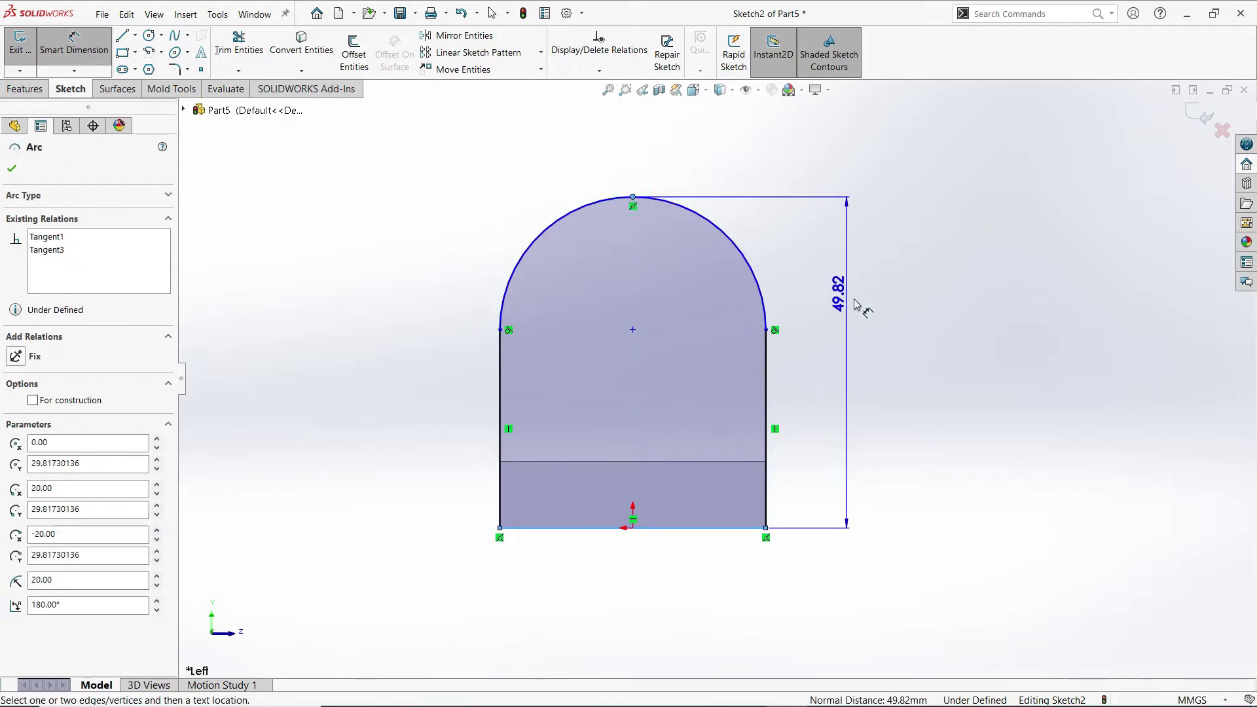
click(864, 356)
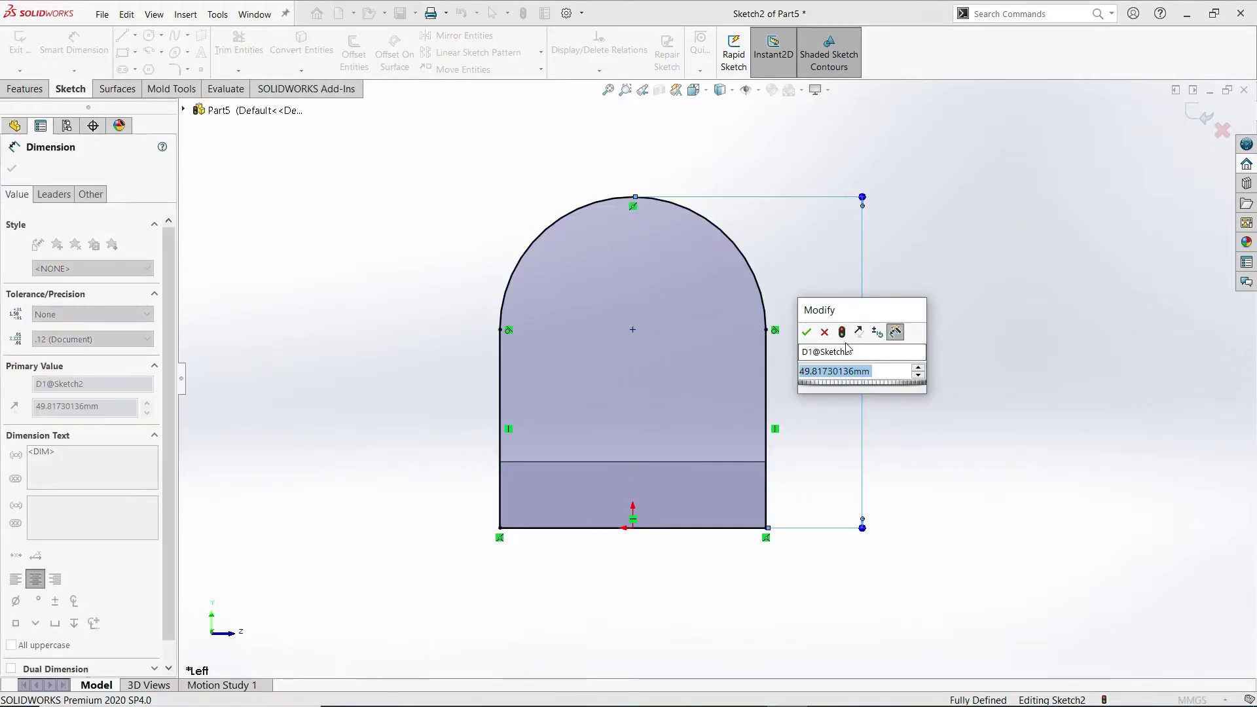
text(4)
key(Return)
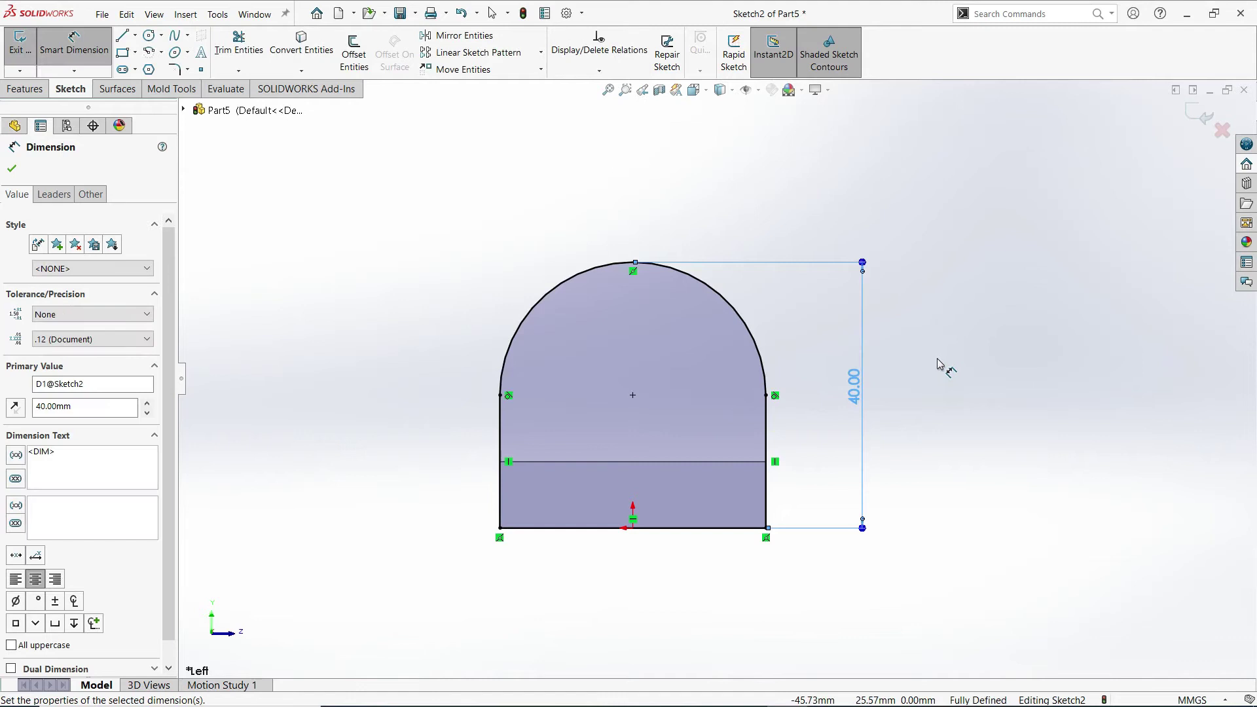
click(938, 365)
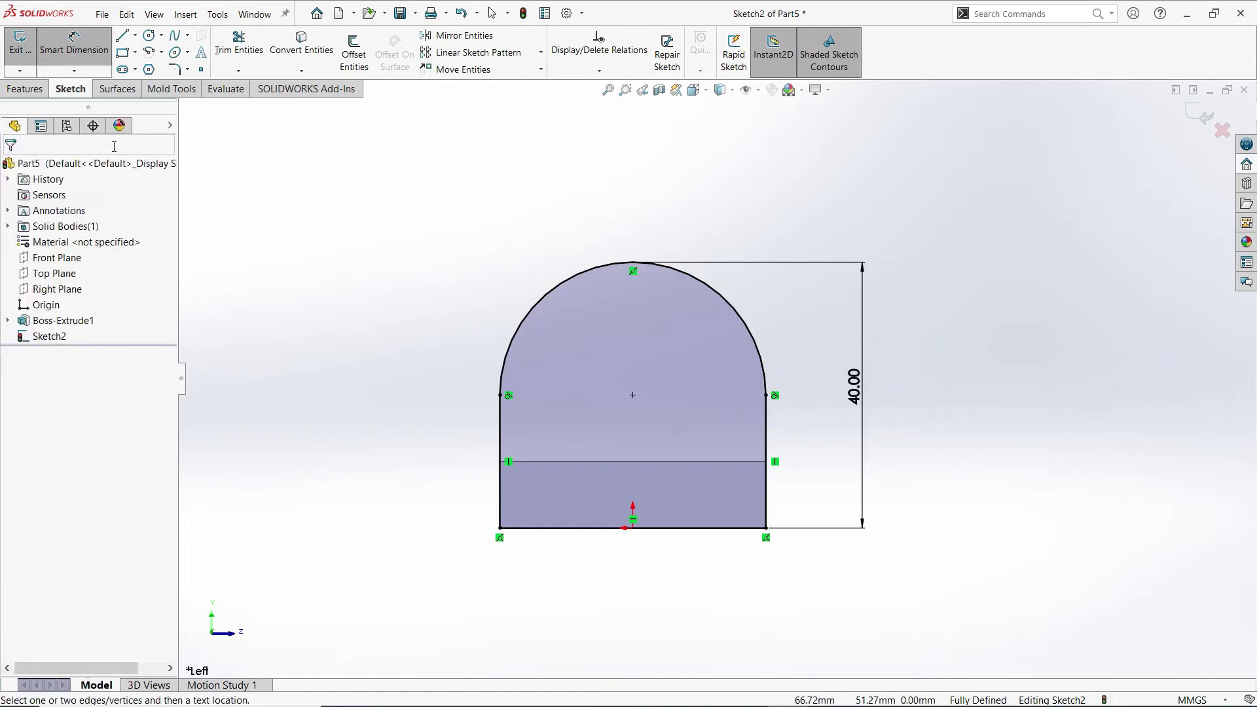
Step: Extrude the arch profile 10 mm as Boss-Extrude2
click(24, 89)
click(26, 51)
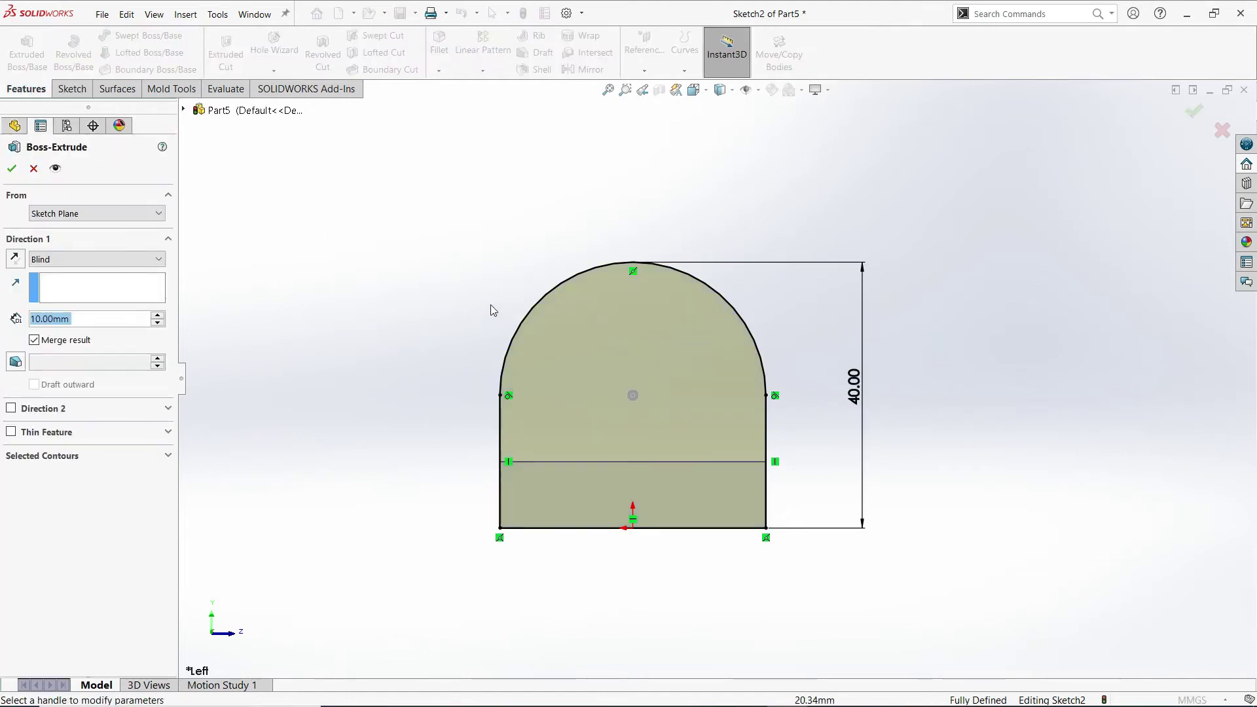
mouse_move(416, 309)
middle_down()
mouse_move(337, 354)
mouse_move(347, 335)
middle_up()
scroll(372, 347, up, 3)
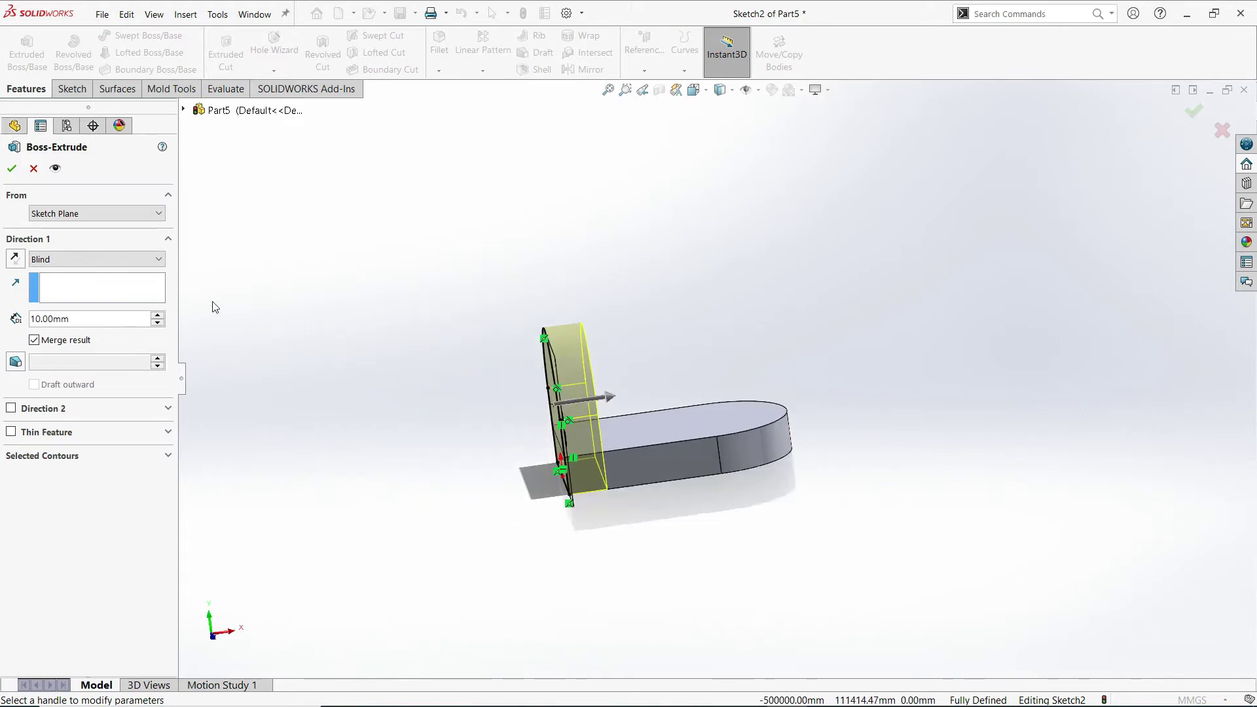
scroll(605, 415, down, 3)
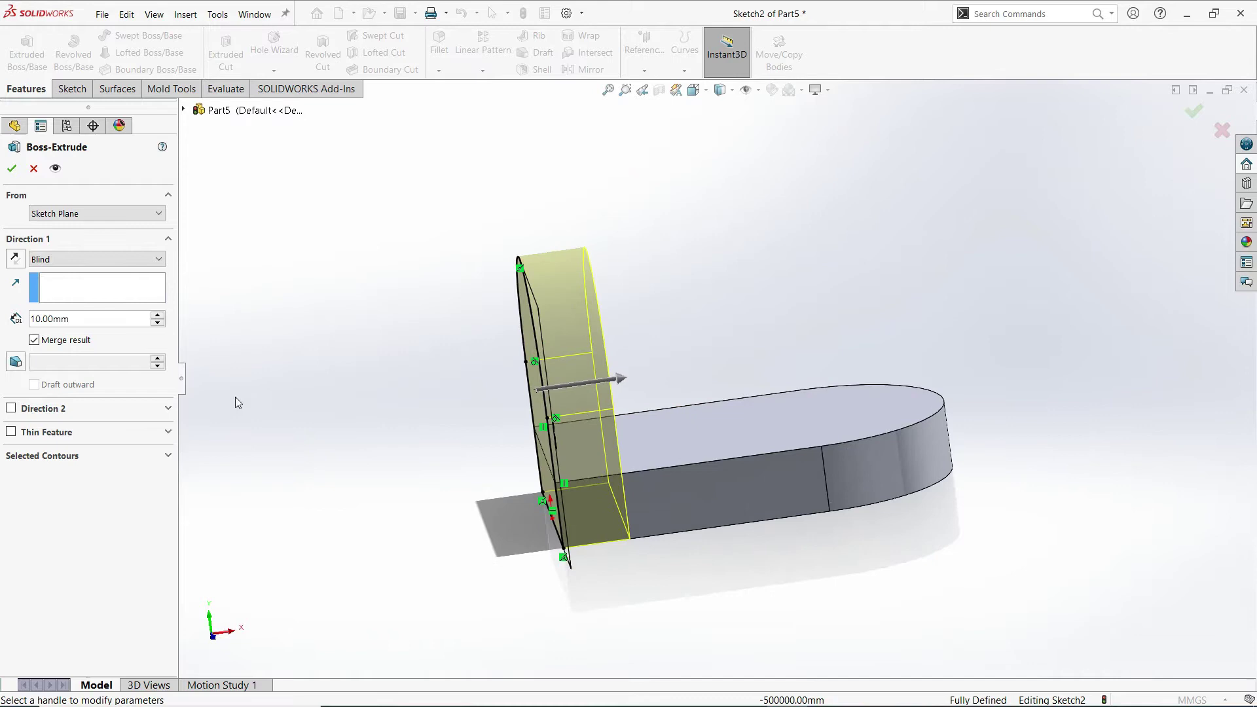
click(12, 170)
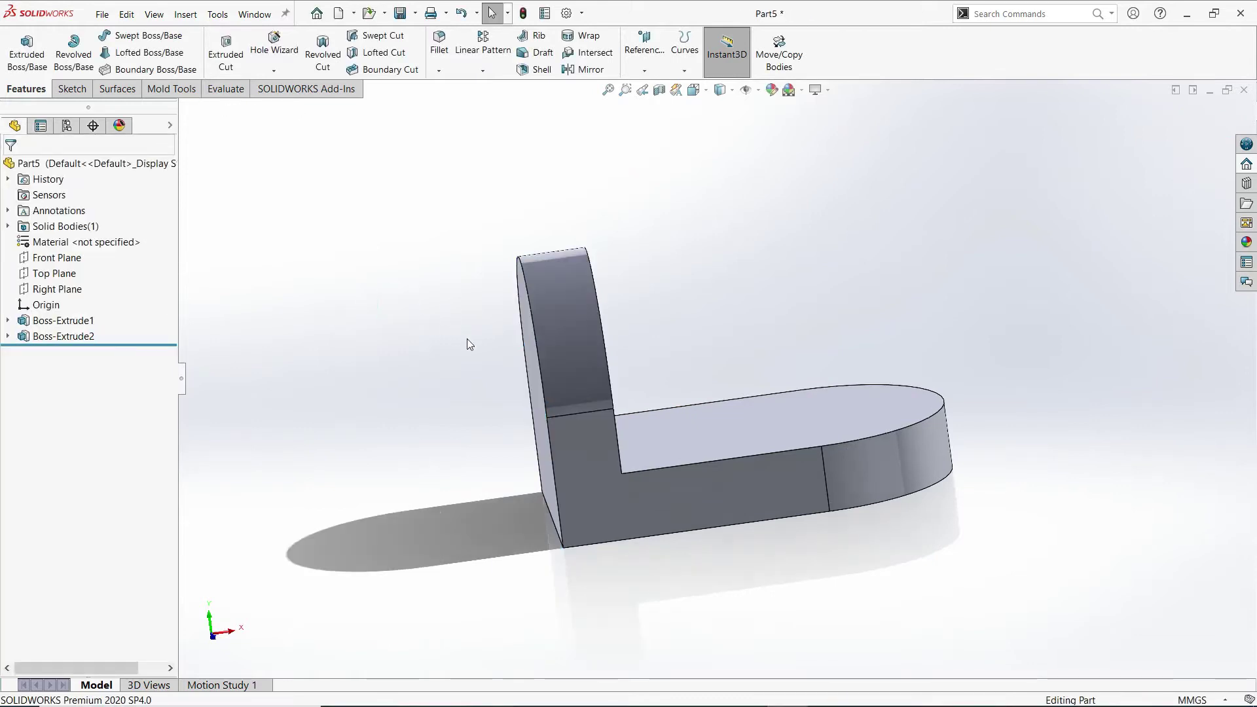
Step: Sketch a corner rectangle on the upright's face just above the base
mouse_move(748, 354)
middle_down()
mouse_move(693, 336)
mouse_move(654, 398)
mouse_move(638, 395)
middle_up()
click(635, 394)
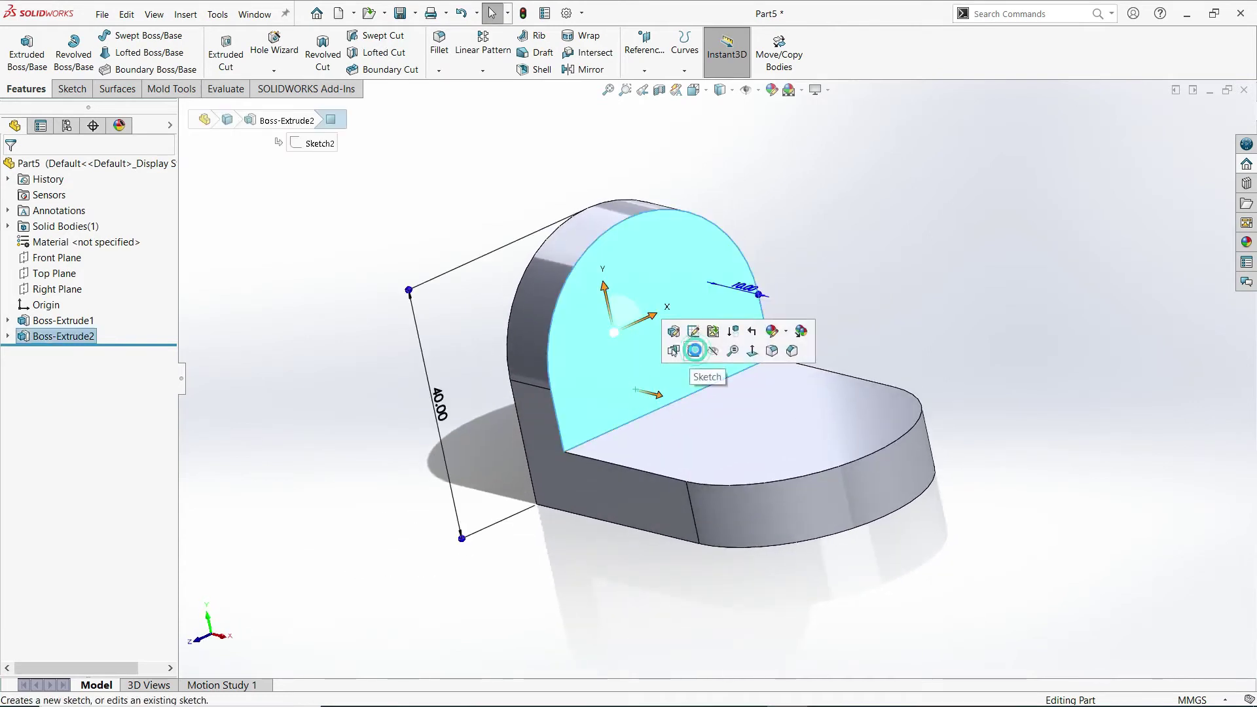
click(696, 351)
key(space)
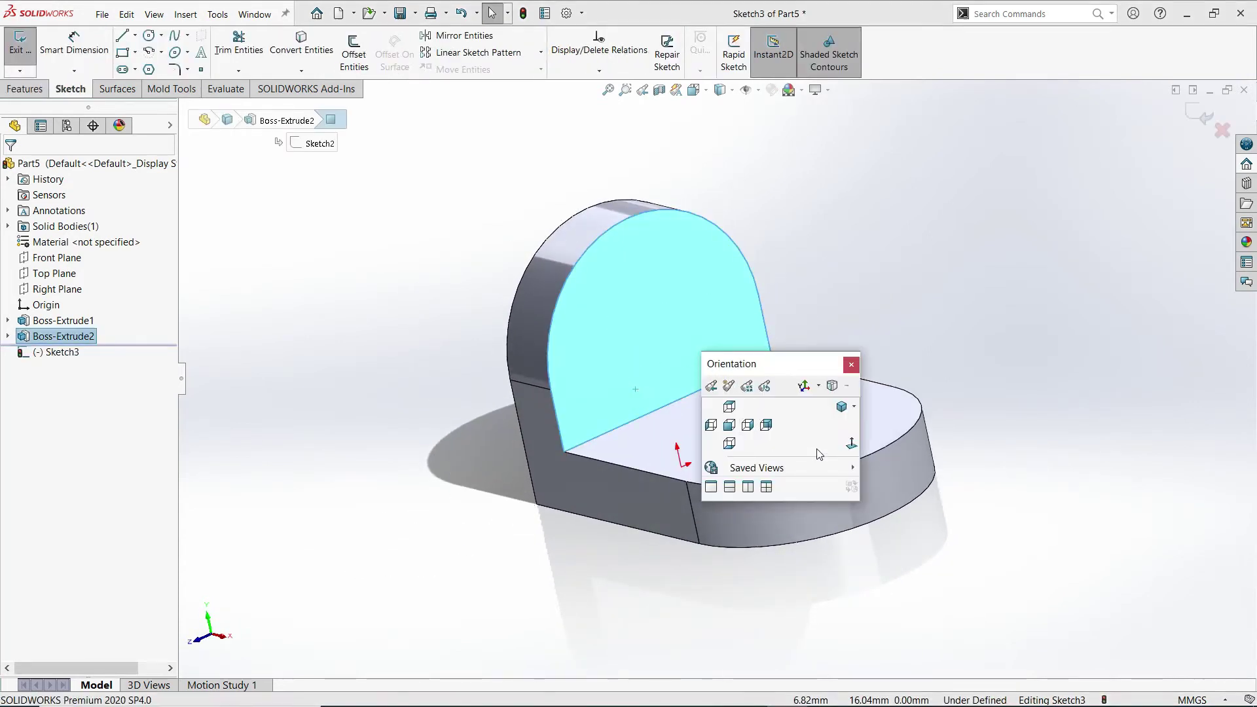
click(851, 443)
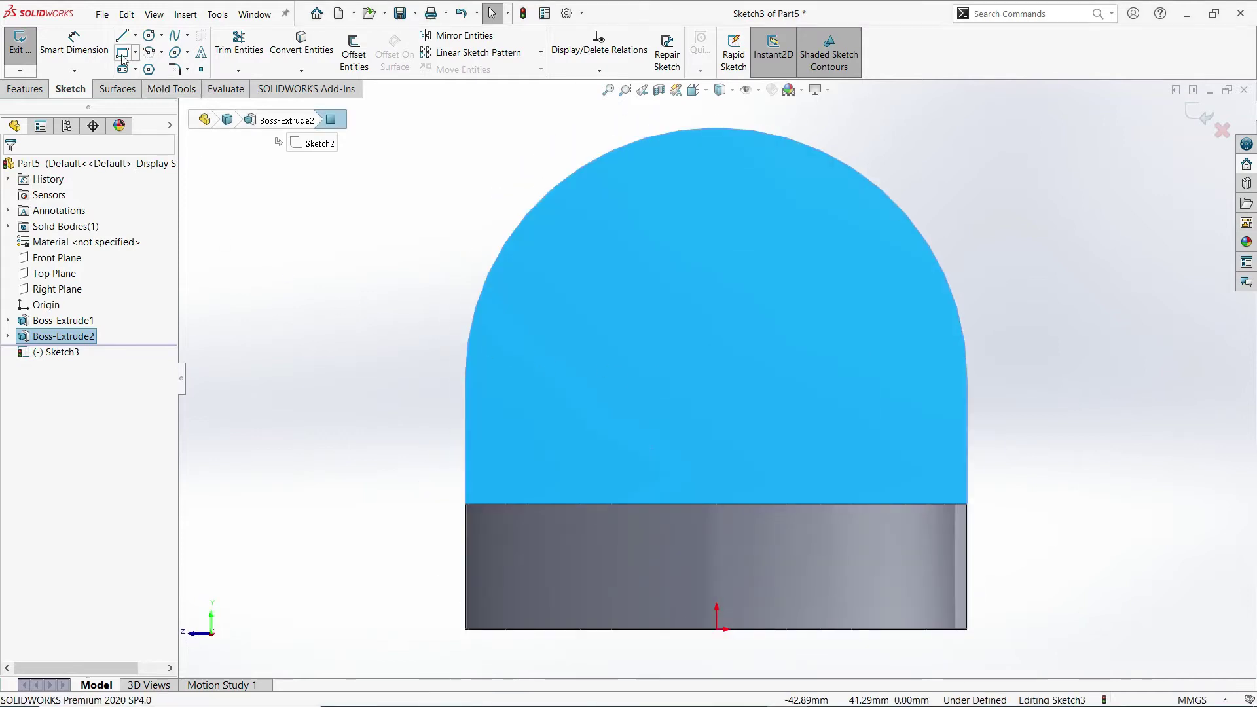
click(124, 58)
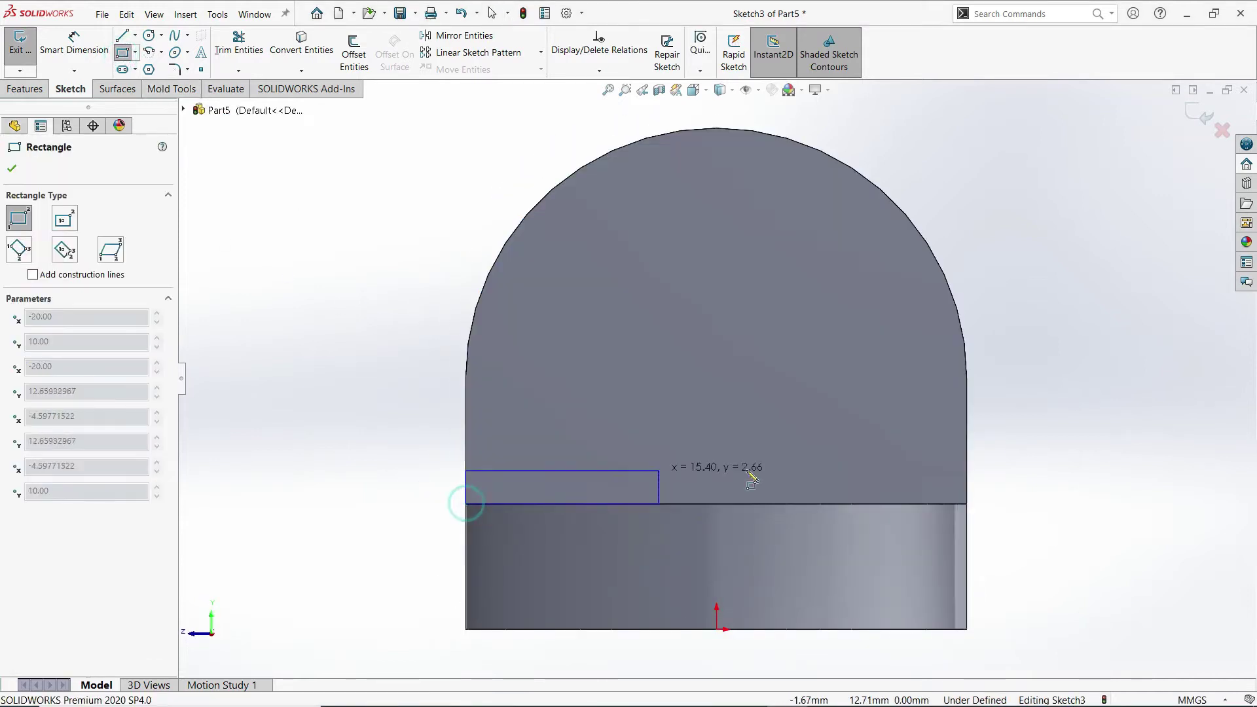
drag(466, 505, 968, 380)
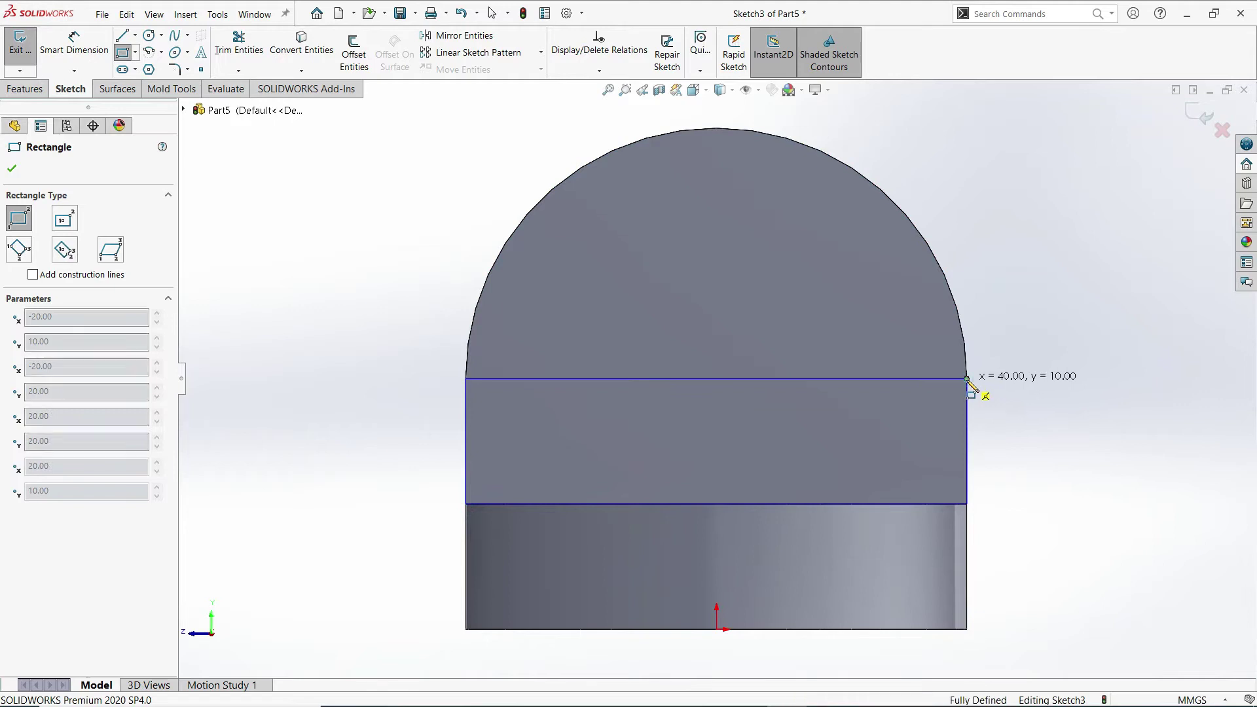
click(968, 380)
right_click(1022, 299)
click(1048, 304)
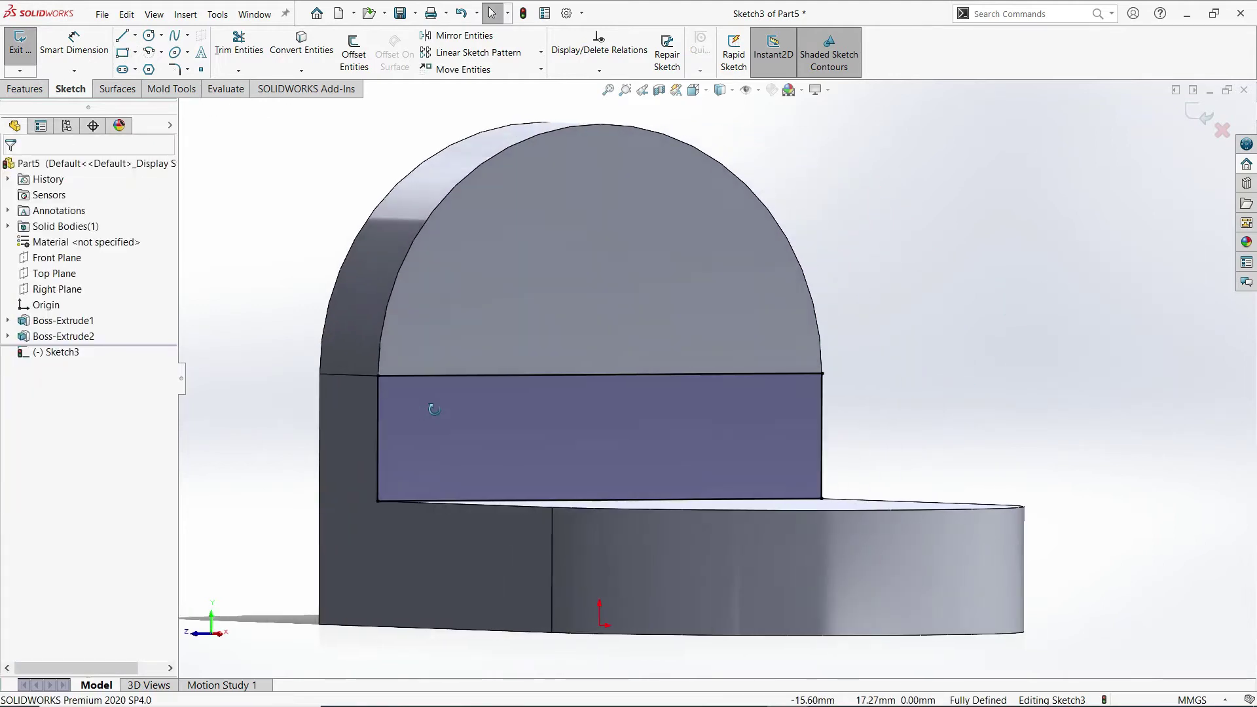
Step: Extrude the rectangle 10 mm as Boss-Extrude3
middle_drag(384, 413, 470, 411)
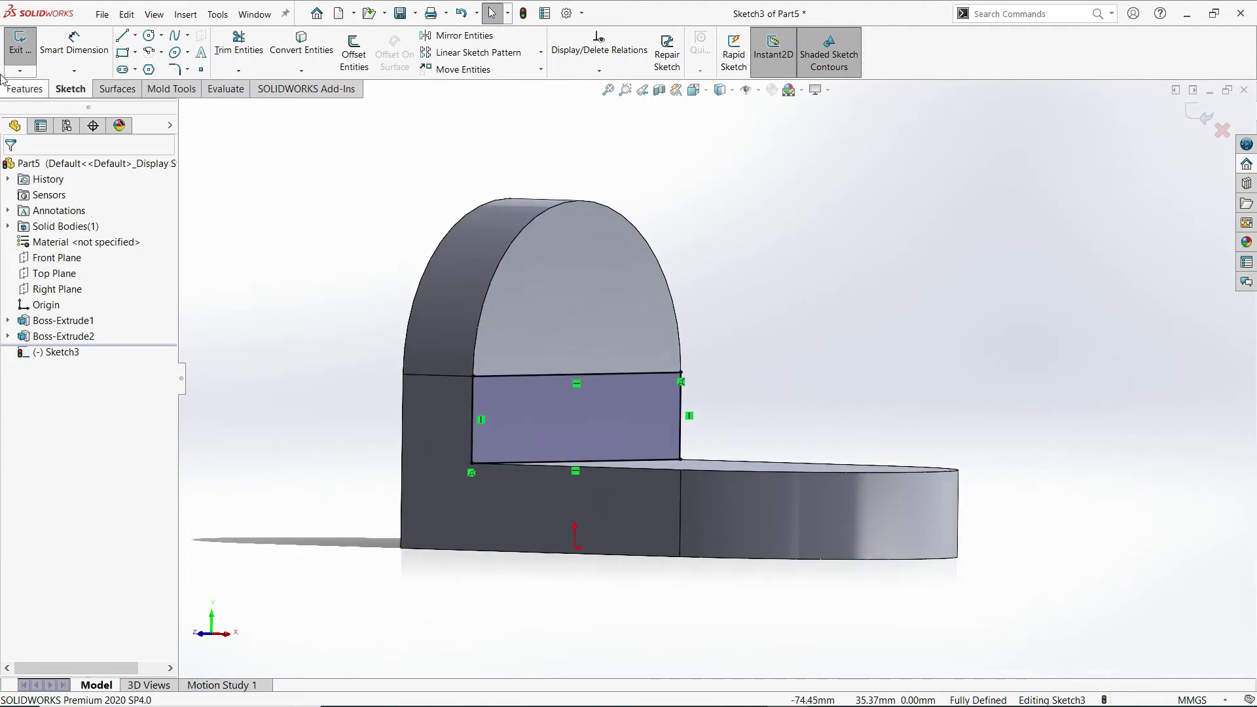
click(22, 88)
click(26, 50)
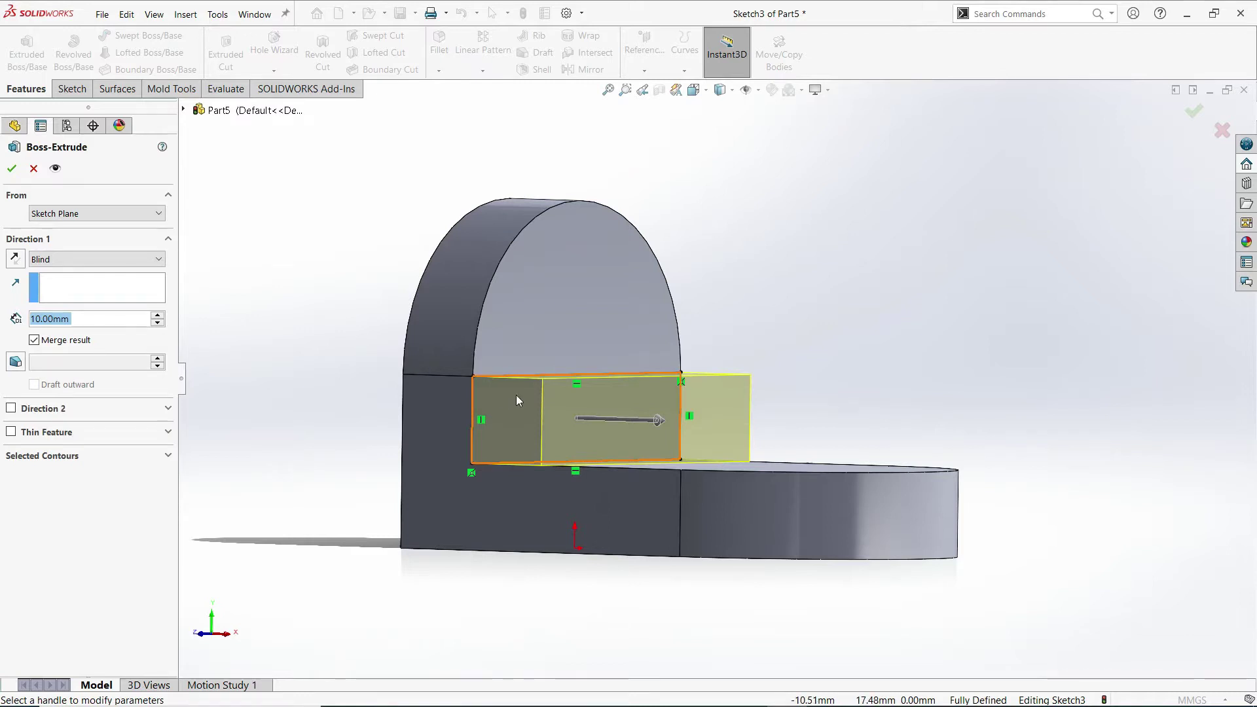
click(15, 169)
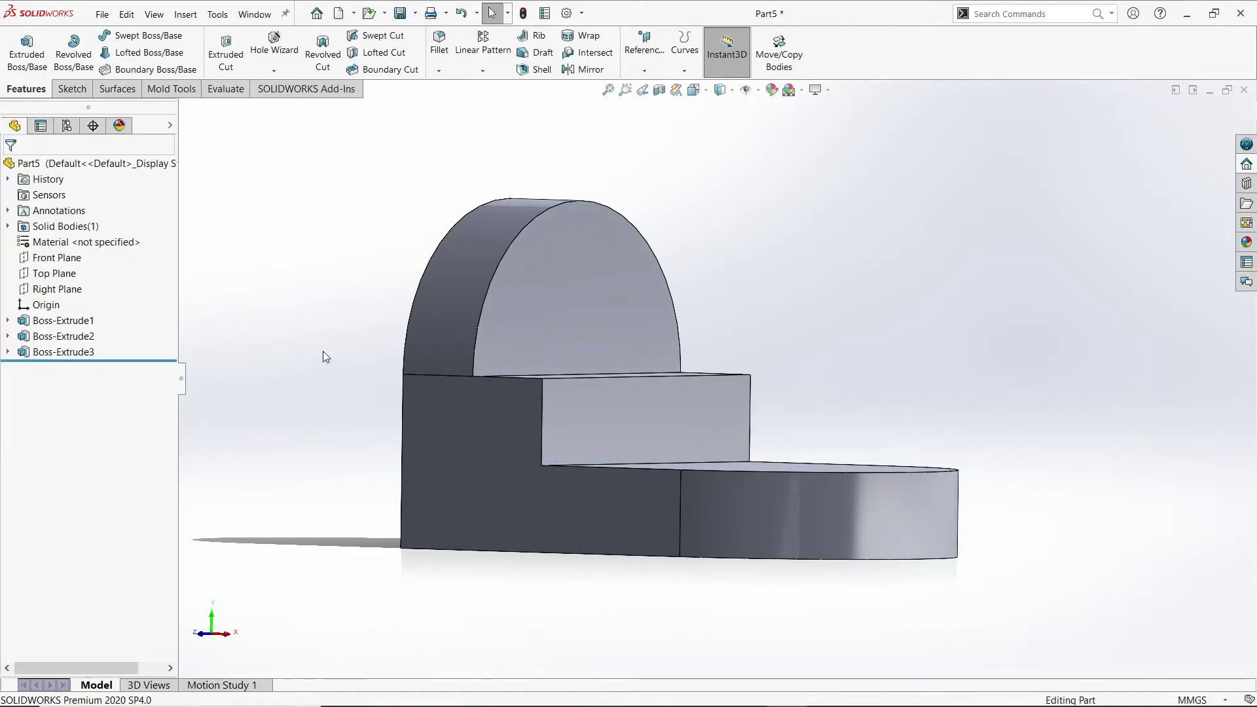
Step: On the Right Plane, sketch a 20 mm diameter circle at the arc's centre
click(56, 295)
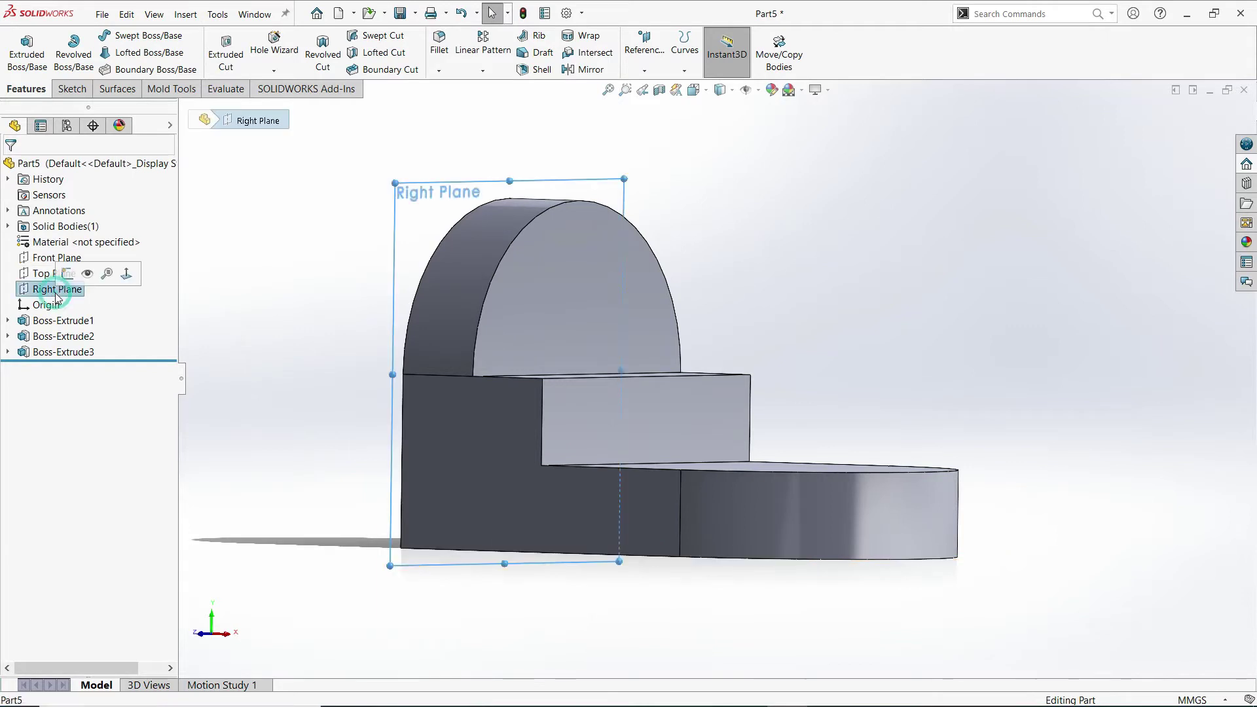
click(68, 274)
key(space)
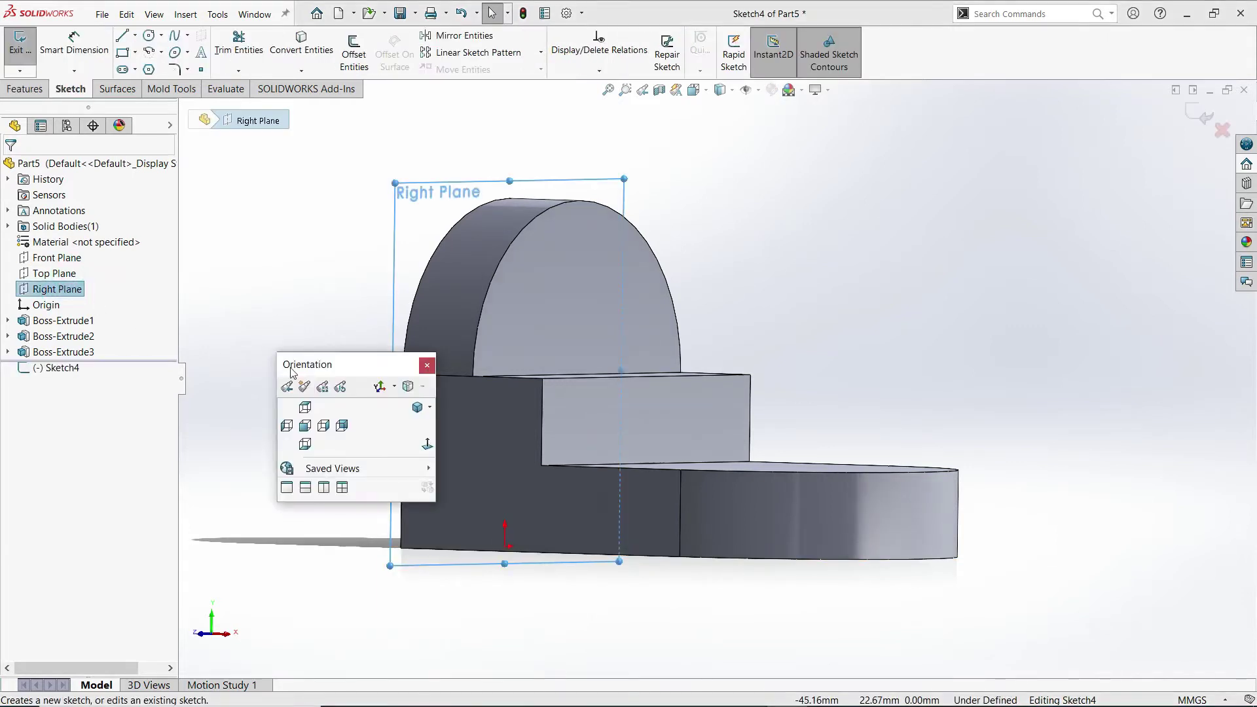
click(427, 446)
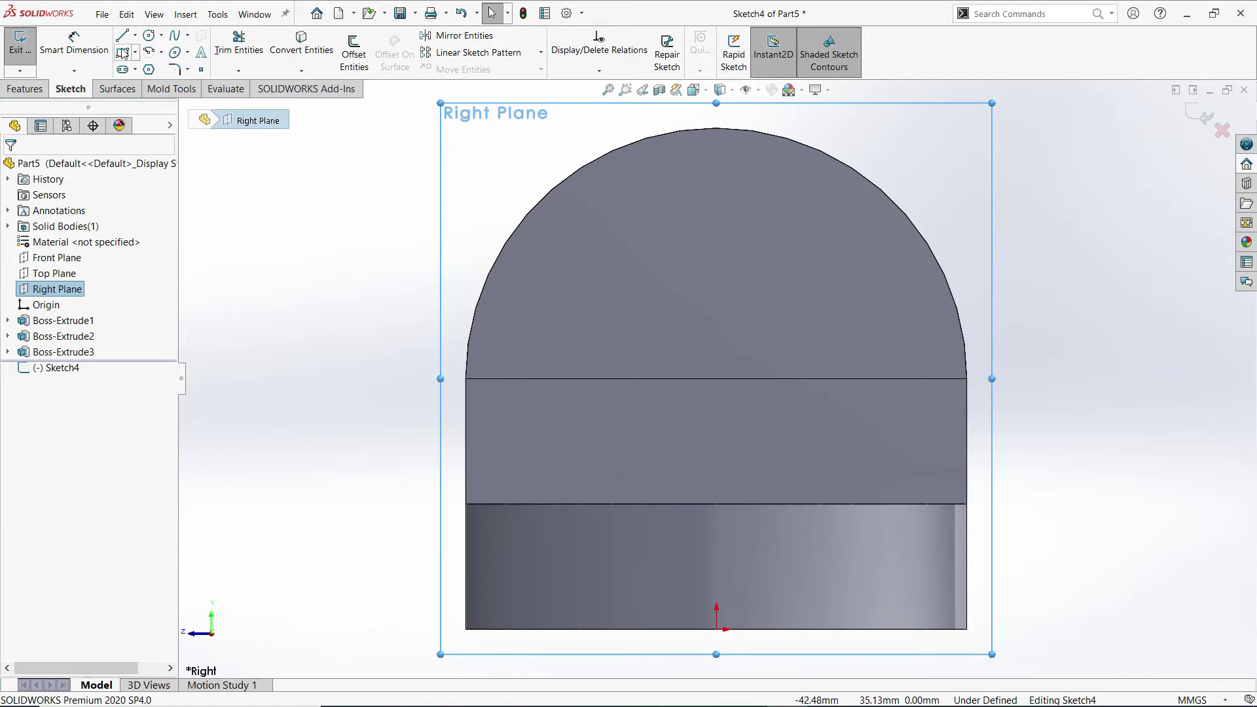
click(149, 36)
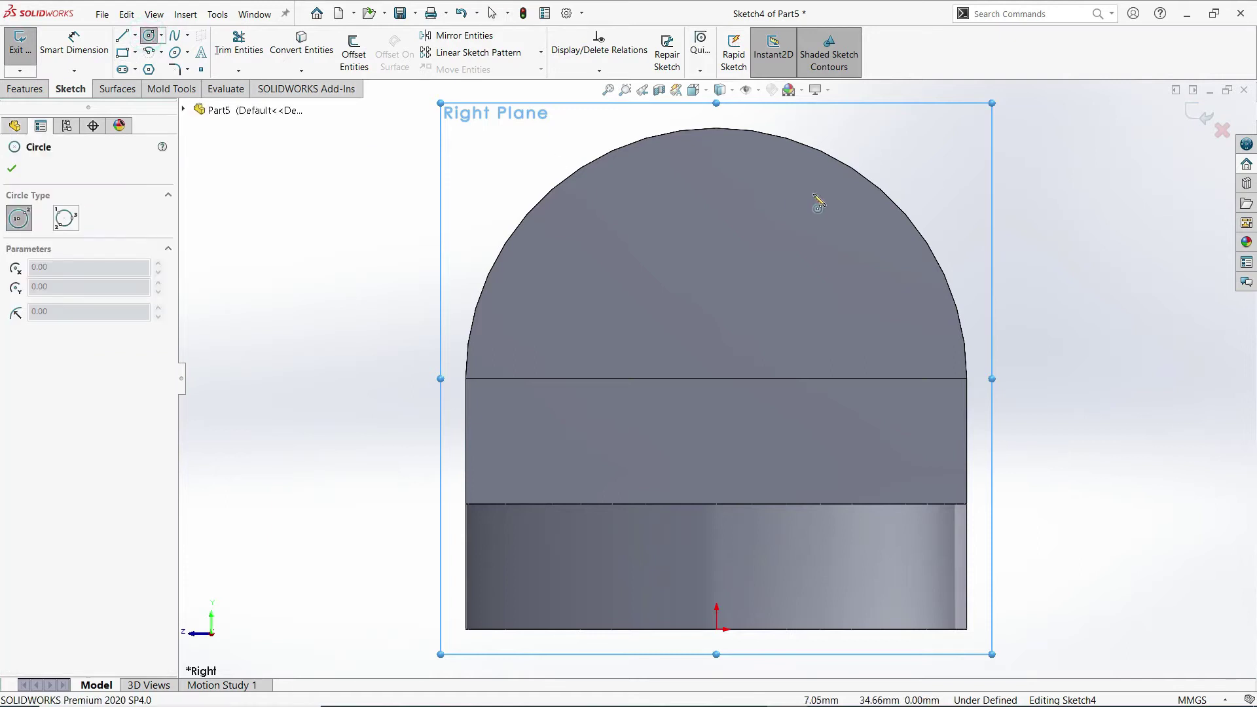
click(716, 379)
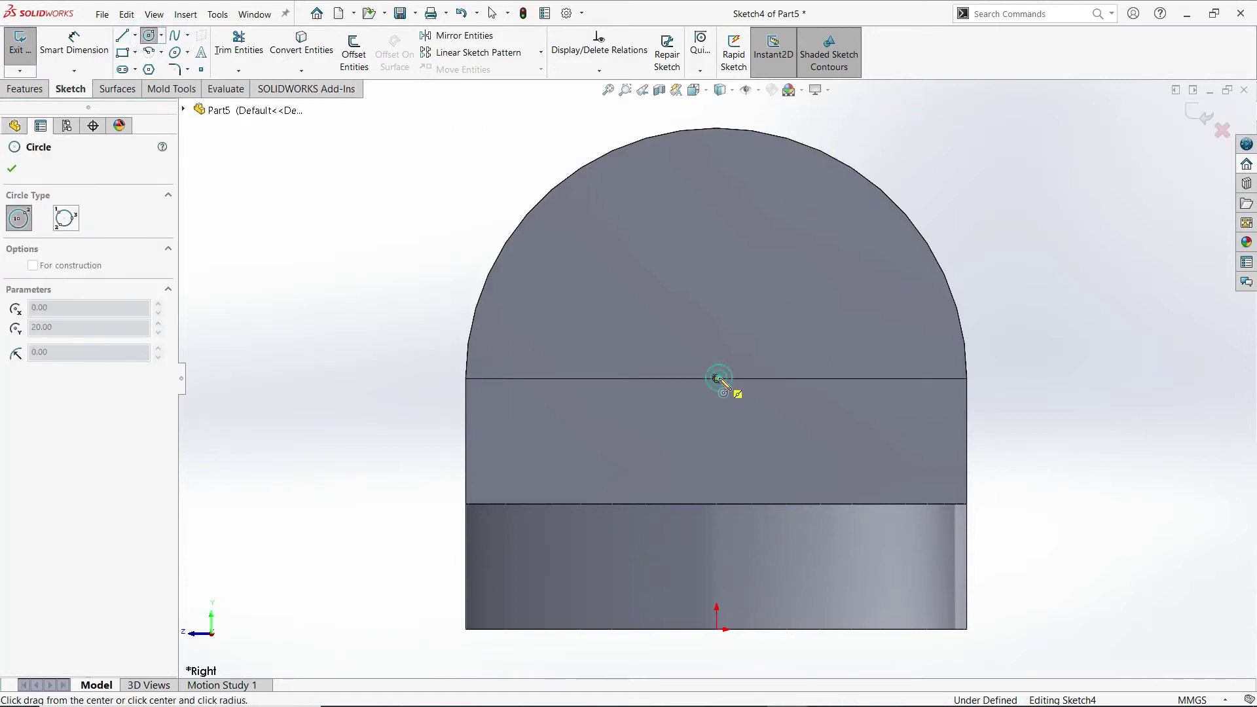
click(807, 429)
click(65, 49)
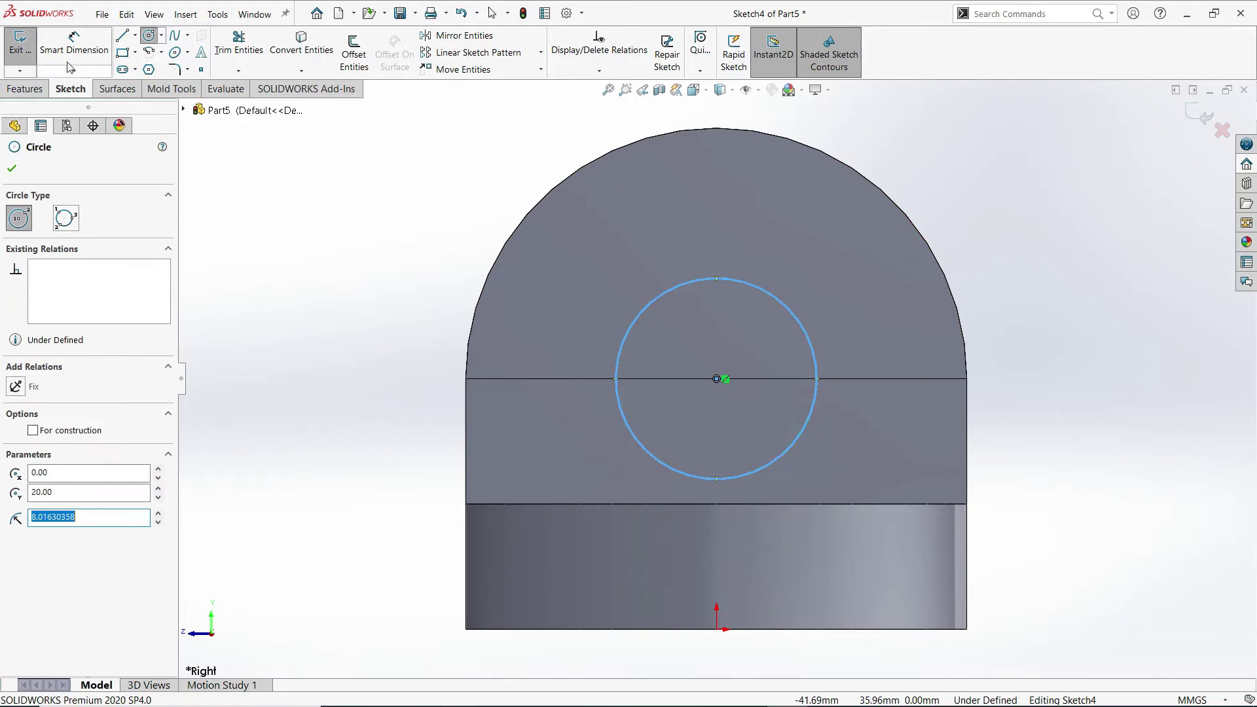
click(777, 303)
click(859, 229)
text(20)
key(Return)
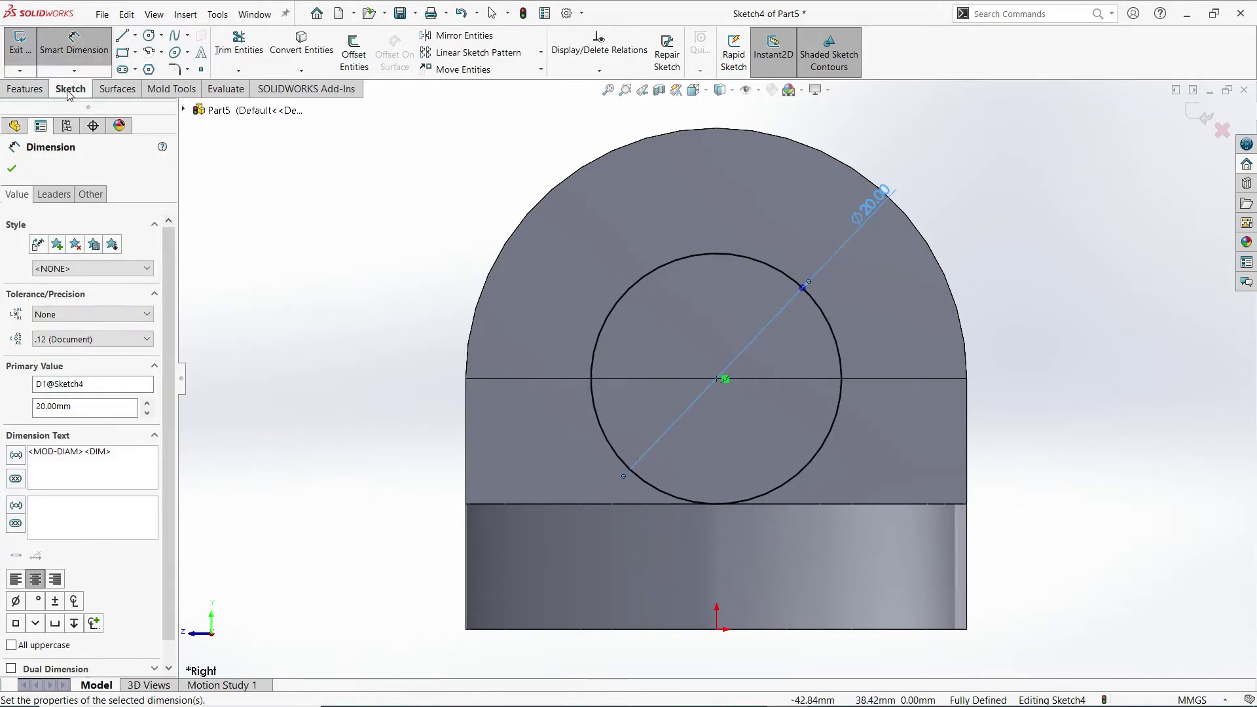
Step: Cut the circle Through All as Cut-Extrude1, then view the part isometrically
click(26, 90)
click(232, 63)
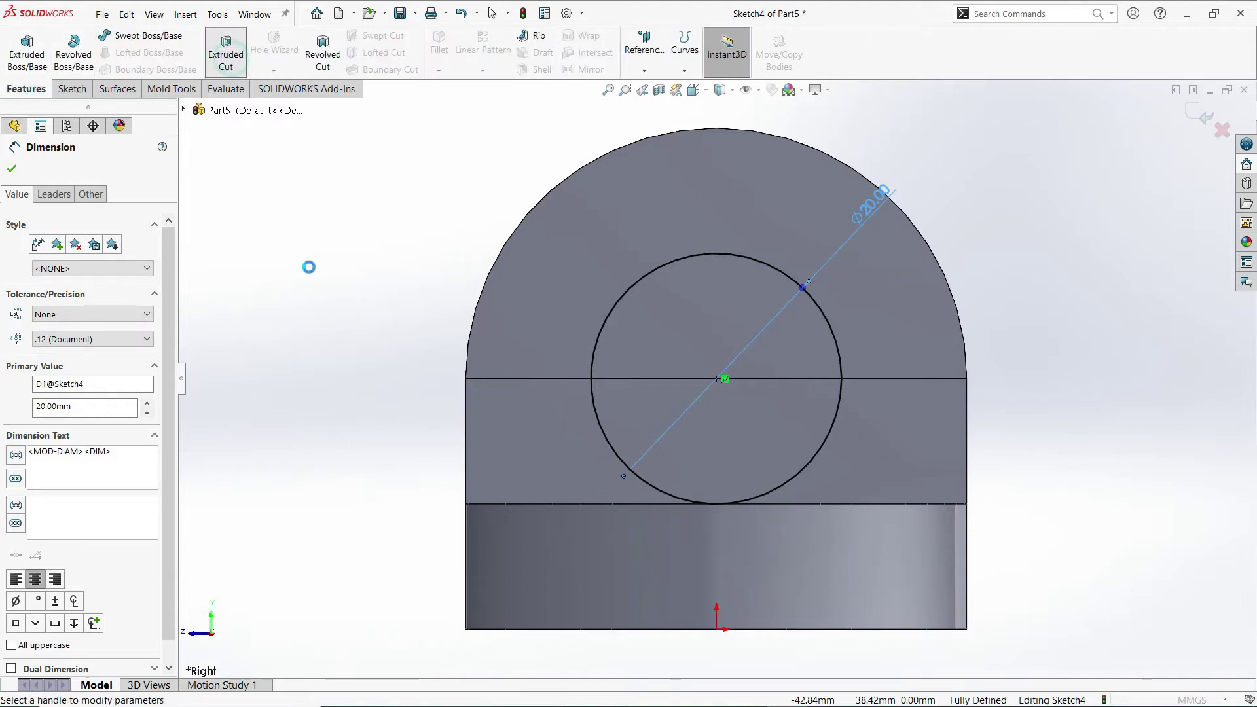
click(14, 259)
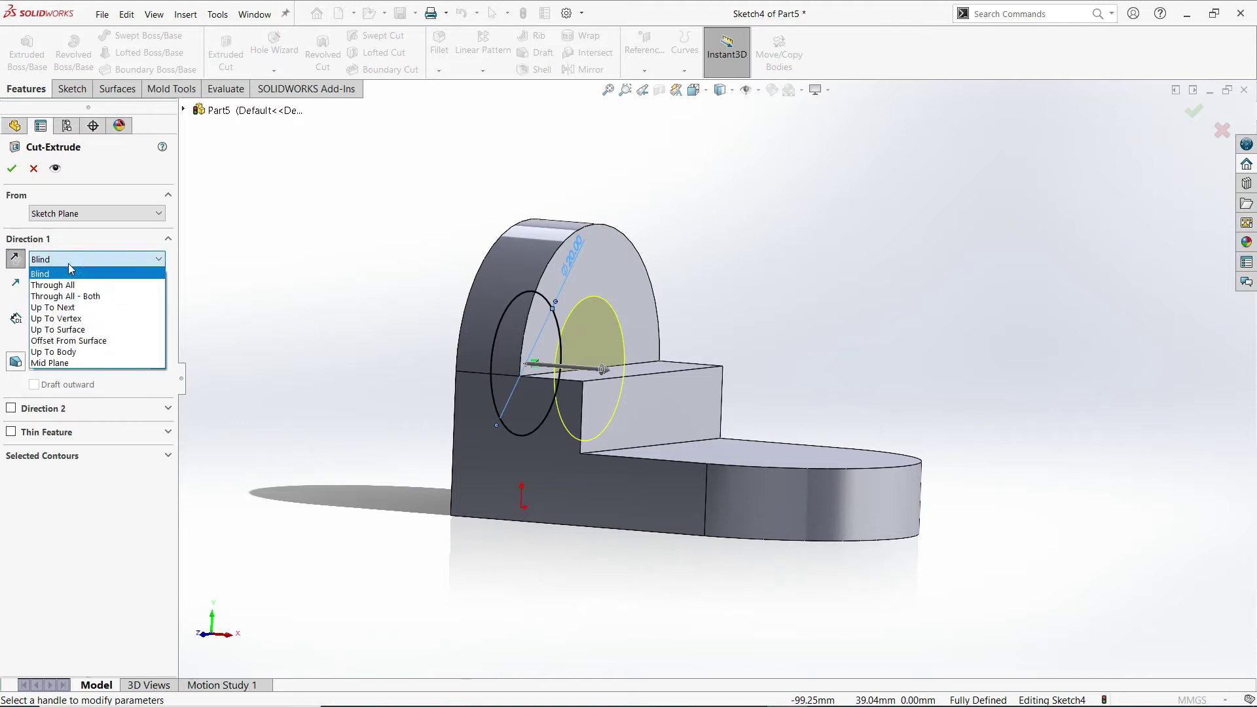
click(66, 292)
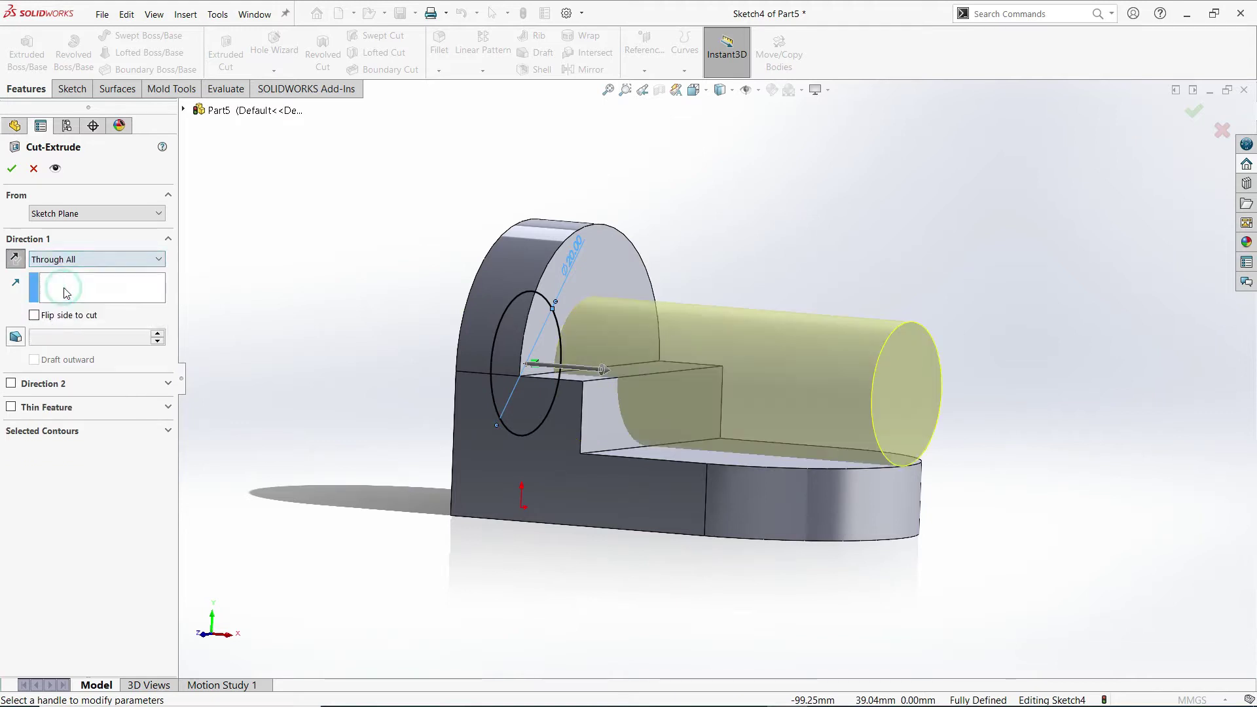
mouse_move(435, 355)
middle_down()
mouse_move(379, 376)
mouse_move(354, 340)
mouse_move(395, 368)
middle_up()
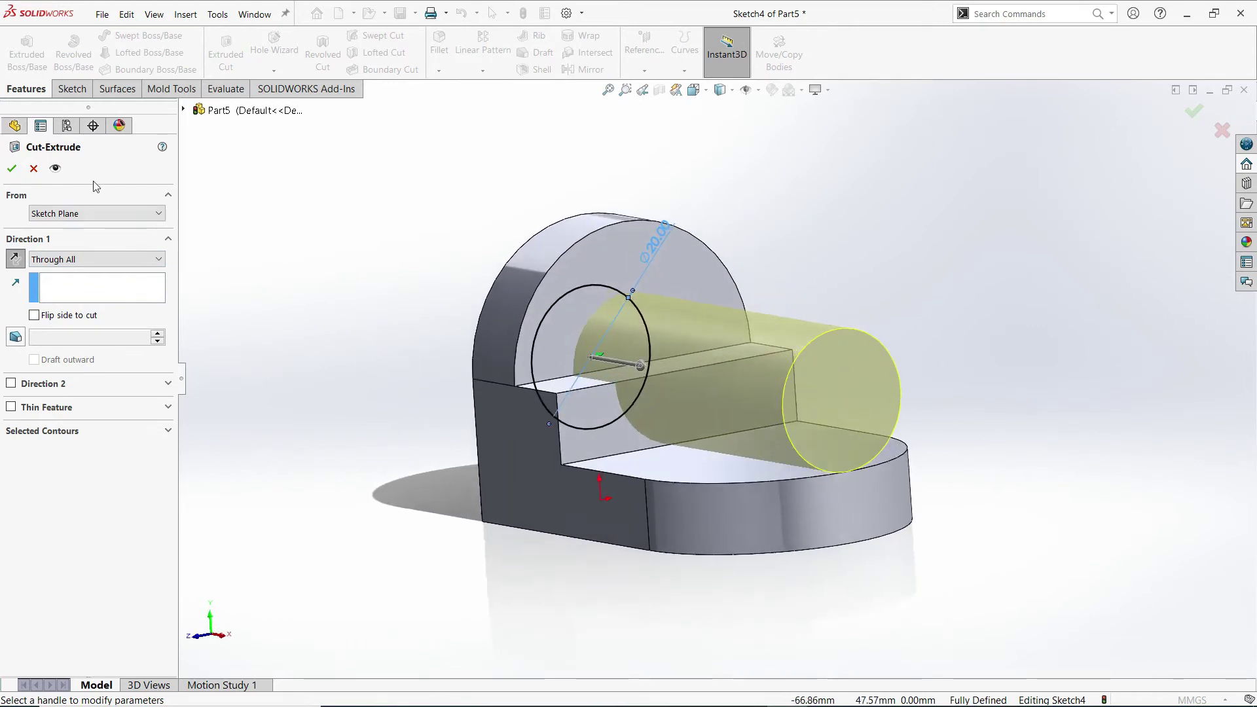
click(13, 169)
mouse_move(335, 301)
middle_down()
mouse_move(359, 401)
mouse_move(345, 438)
mouse_move(365, 337)
mouse_move(506, 450)
middle_up()
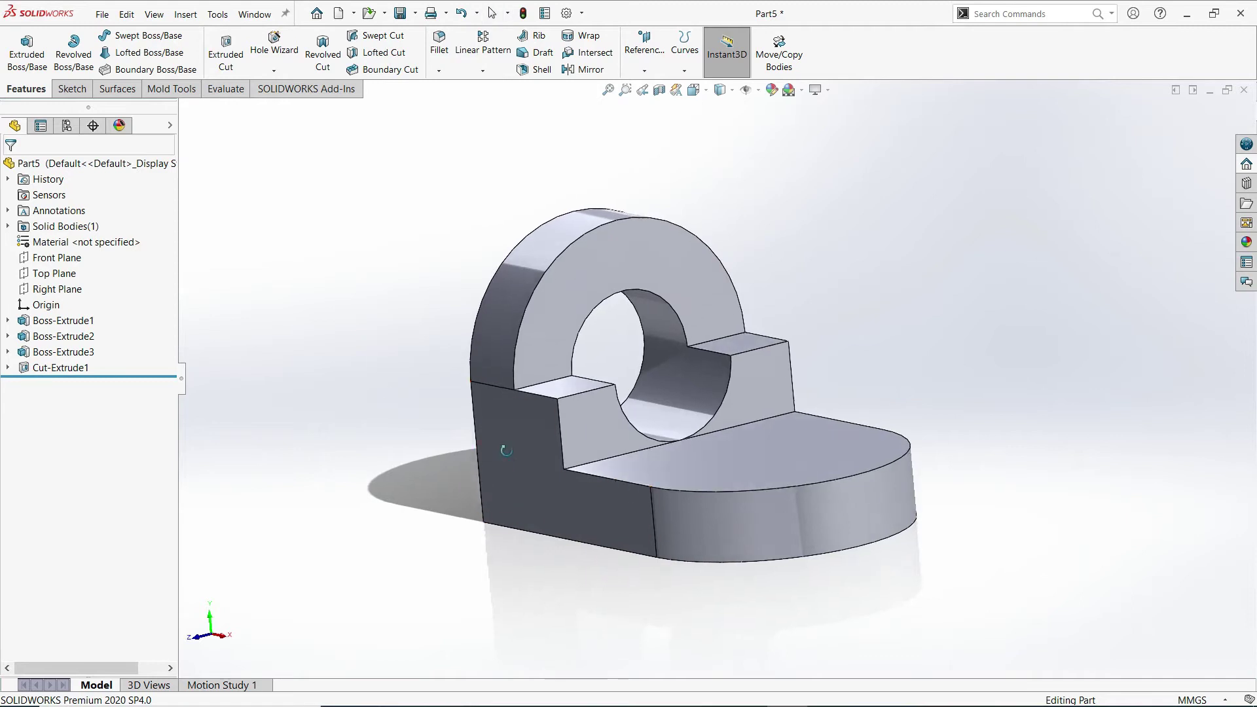
key(space)
click(658, 514)
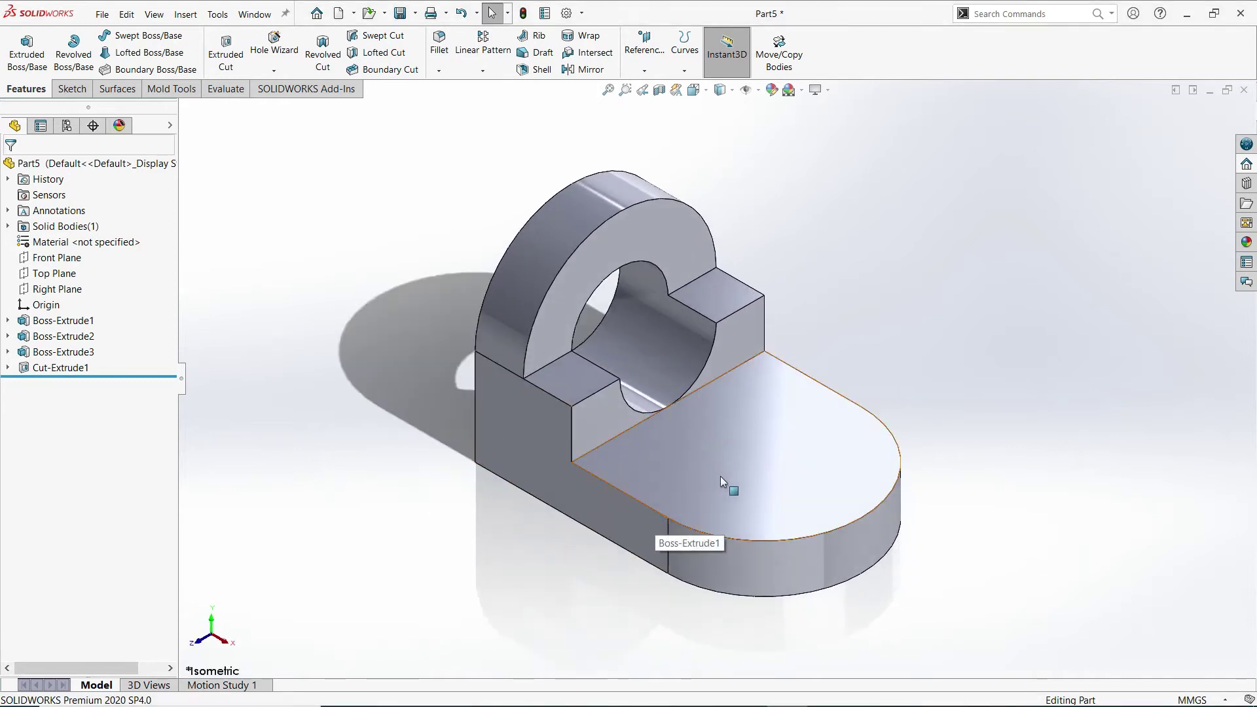
Step: Sketch a 20 mm diameter circle centred on the rounded end of the base plate's top face
click(826, 452)
click(841, 421)
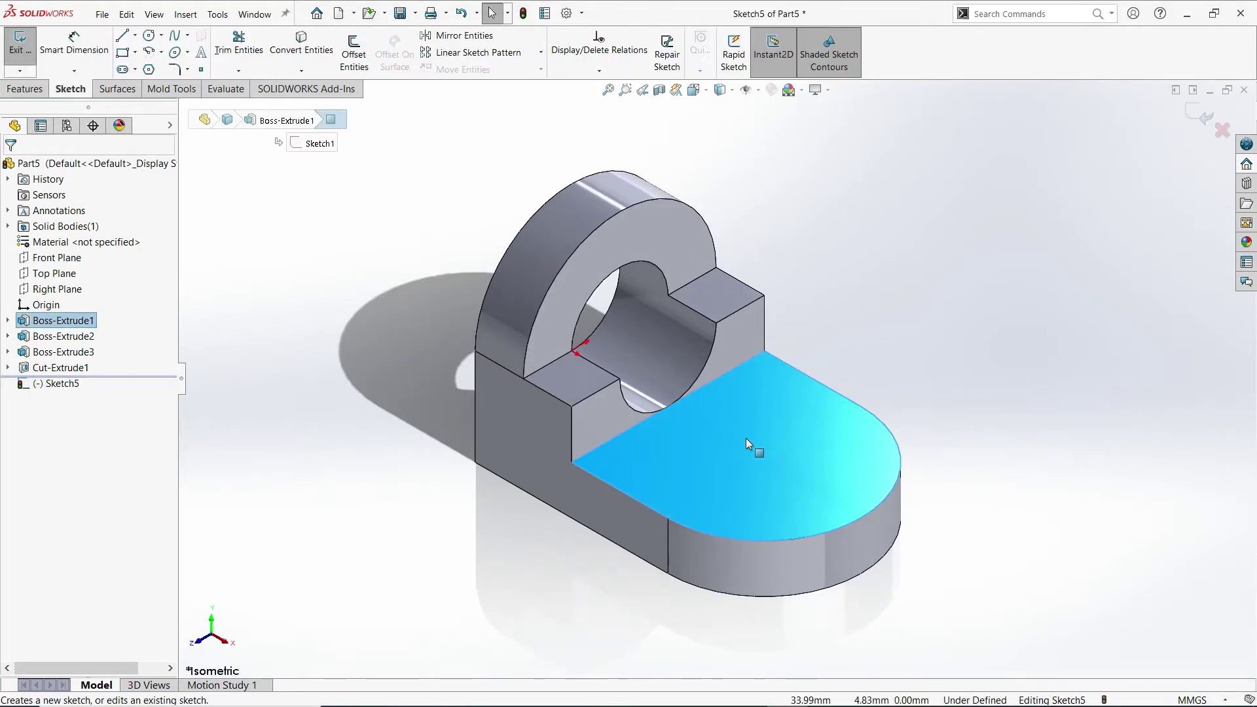
key(space)
click(731, 503)
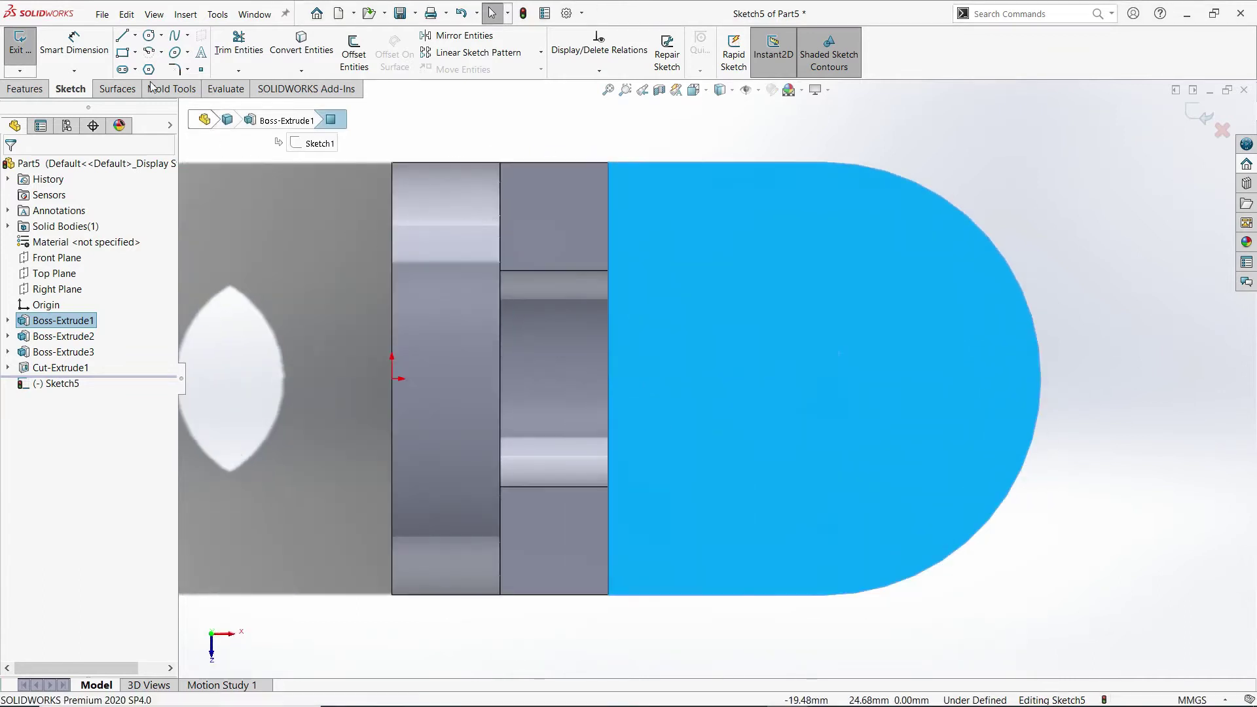
click(148, 38)
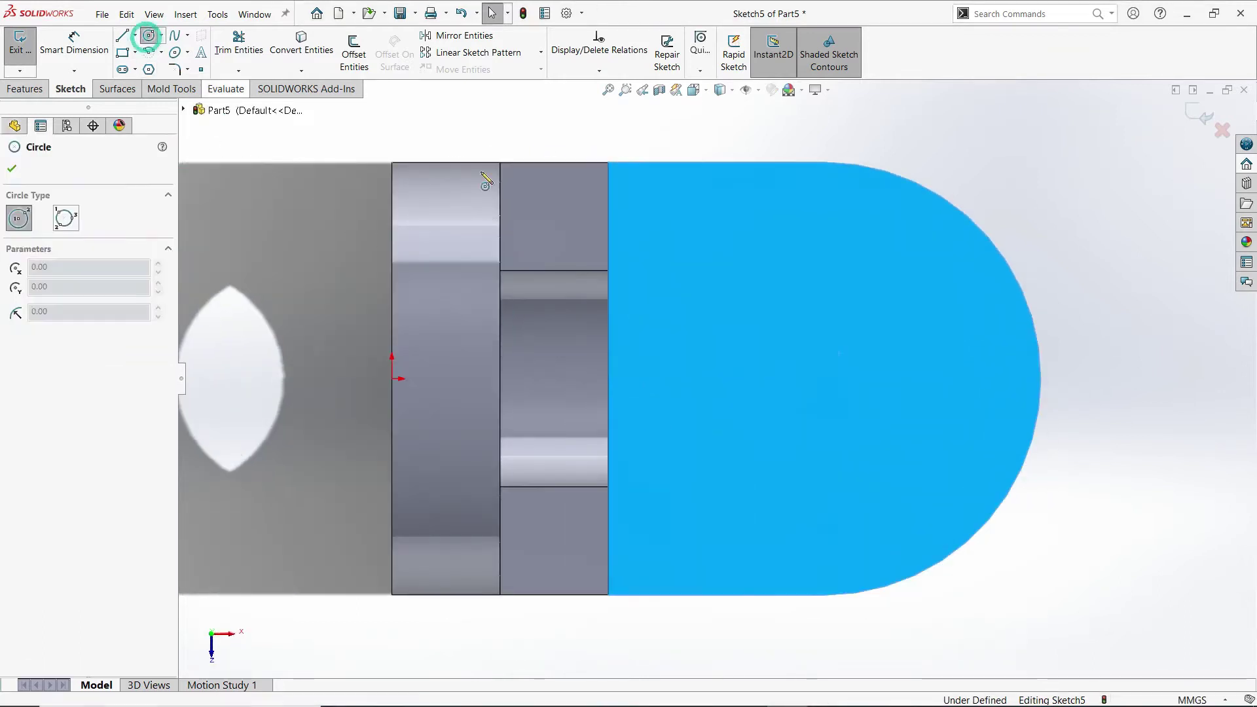
click(824, 378)
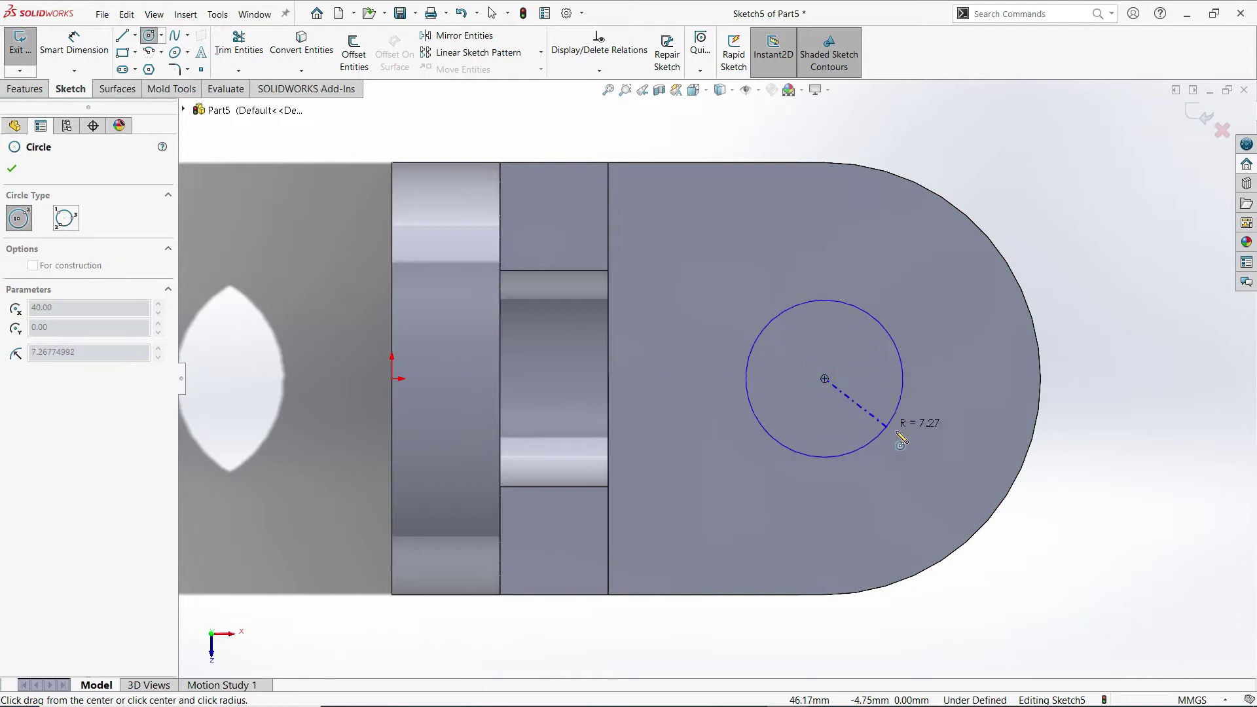
click(903, 435)
click(75, 55)
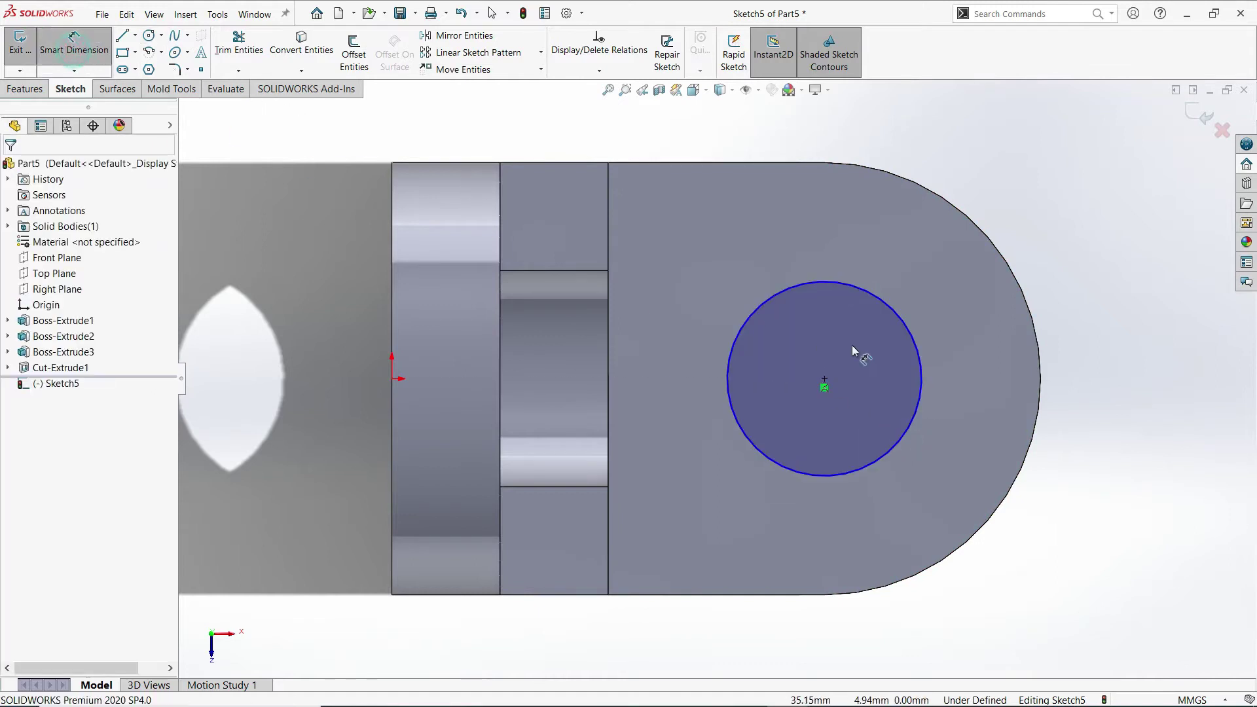
click(897, 326)
click(1015, 180)
text(20)
key(Return)
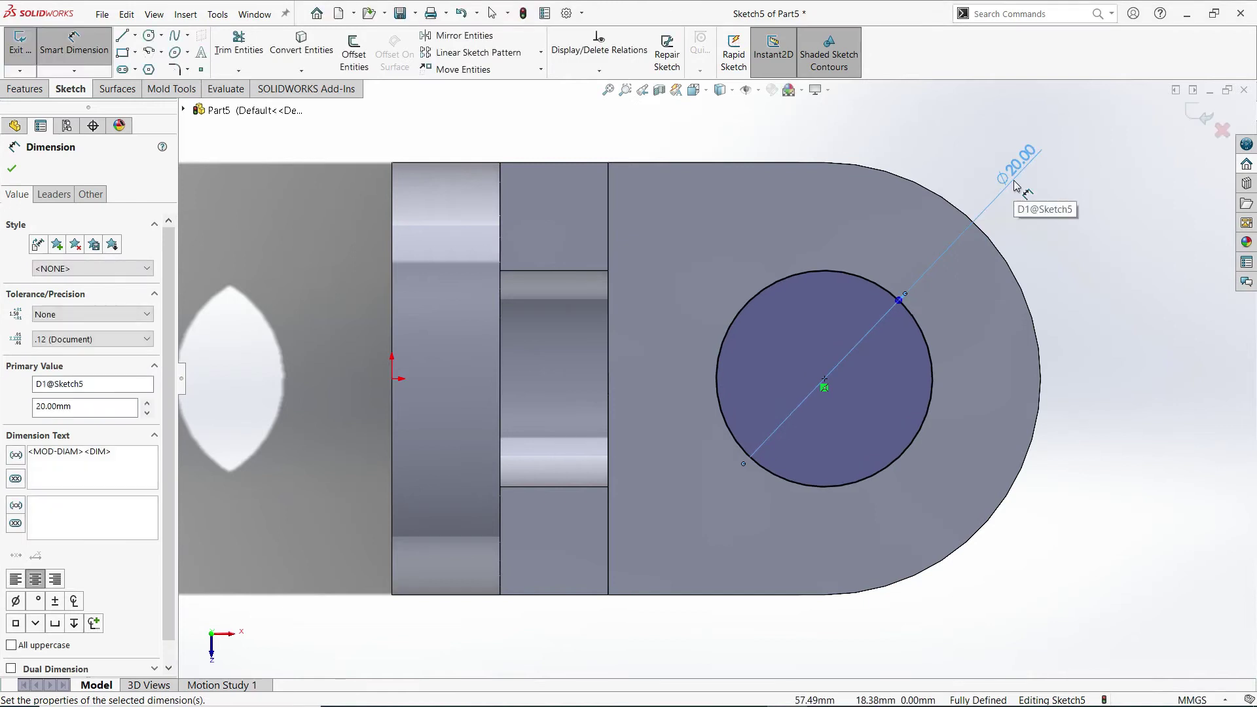
Step: Extrude-cut the circle Through All to form the second hole, Cut-Extrude2
click(26, 89)
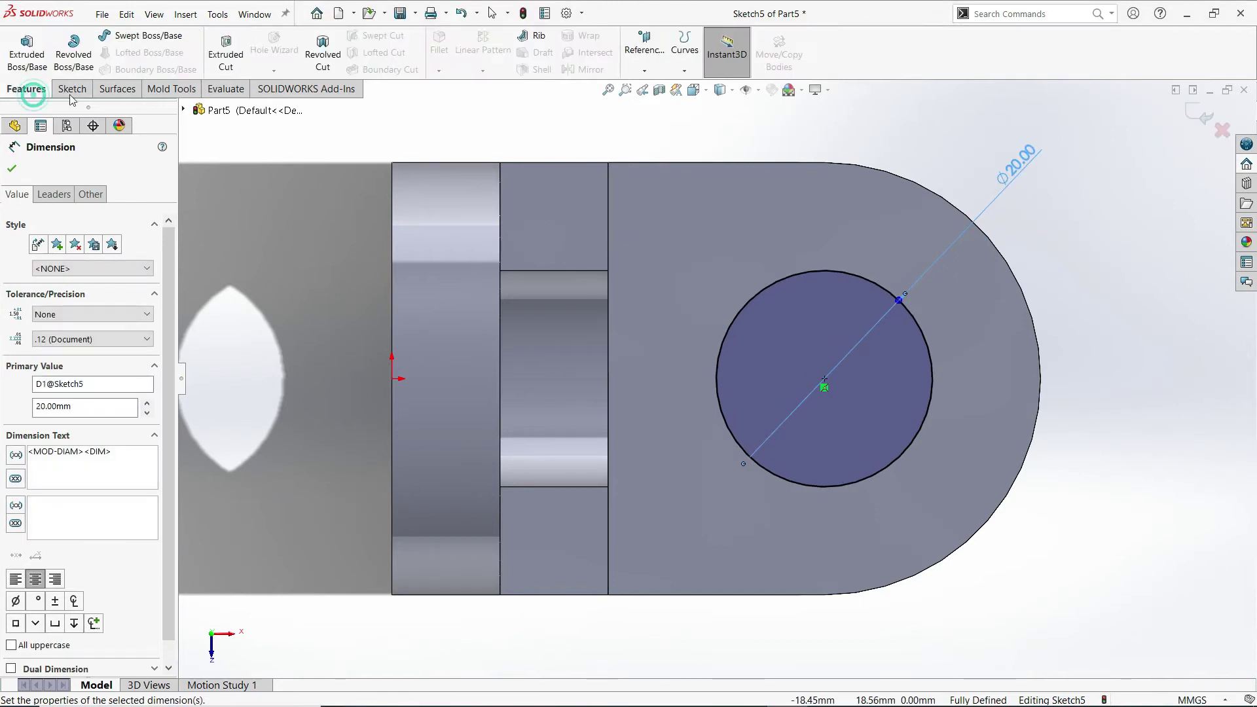
click(225, 53)
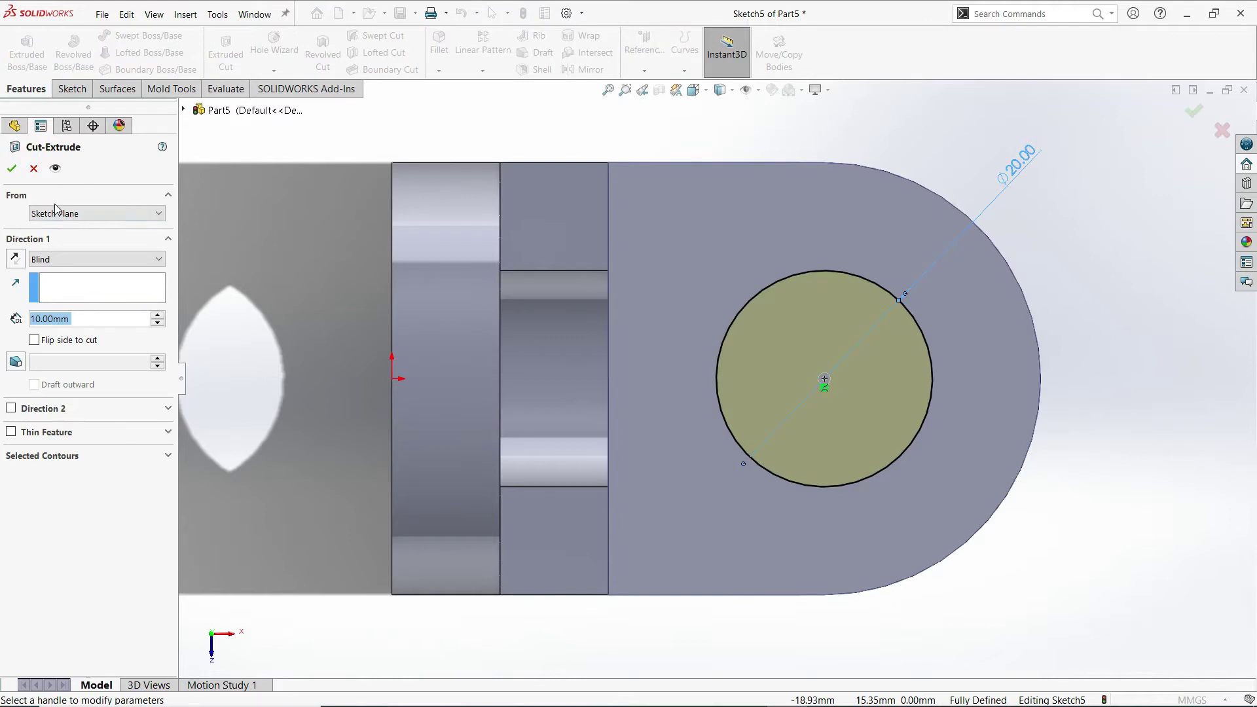
click(97, 259)
click(65, 275)
mouse_move(555, 414)
middle_down()
mouse_move(534, 289)
mouse_move(494, 196)
middle_up()
scroll(537, 247, up, 2)
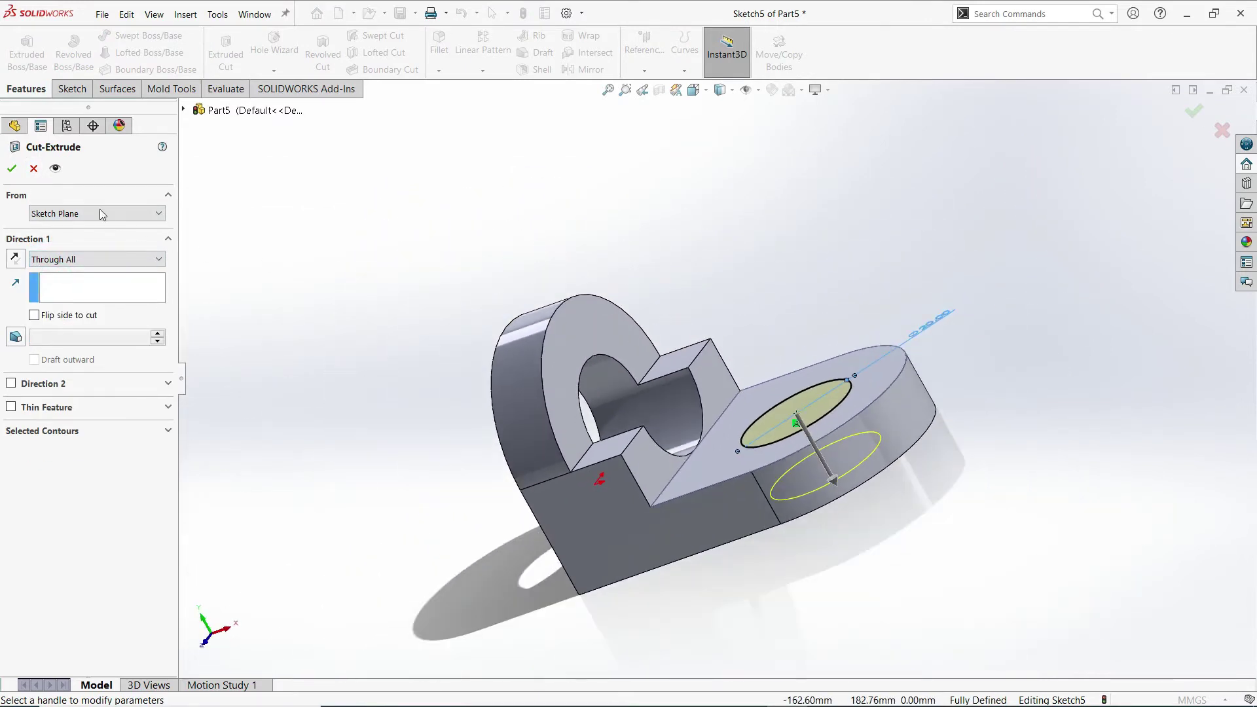
click(17, 175)
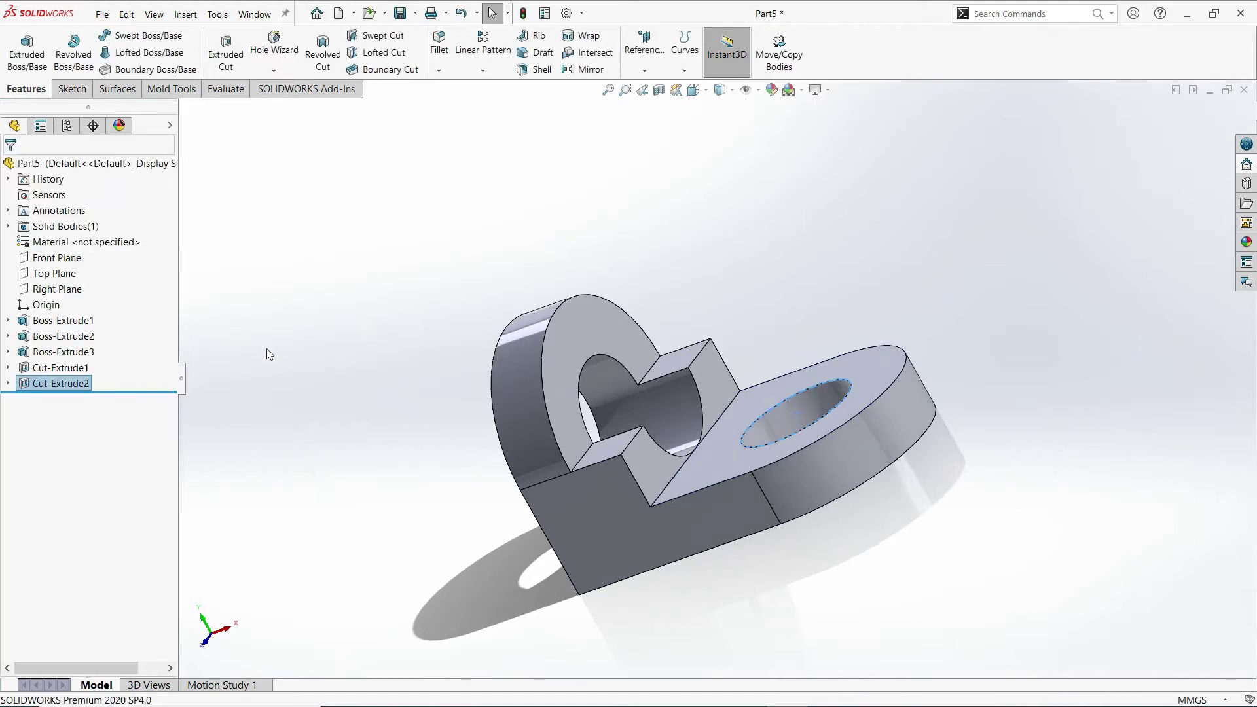
click(385, 300)
key(space)
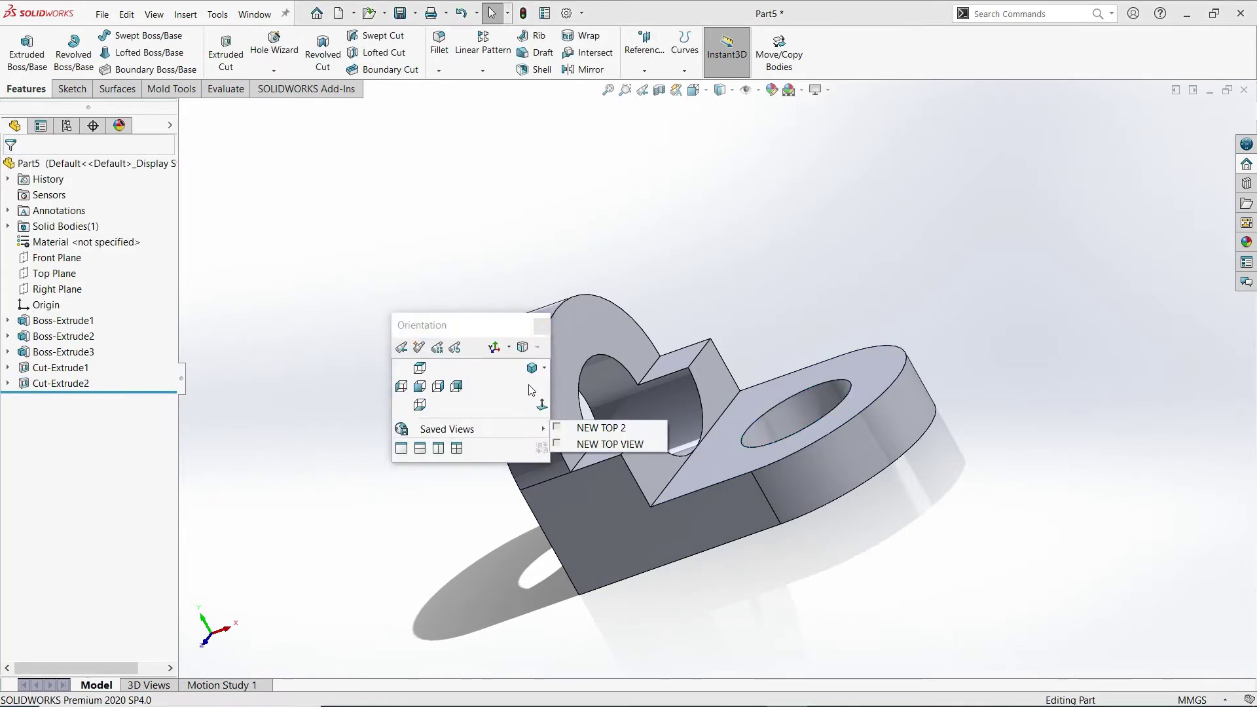
Step: Show the part isometrically and, in Save As, create a new folder under SW Education Tutorials
click(533, 365)
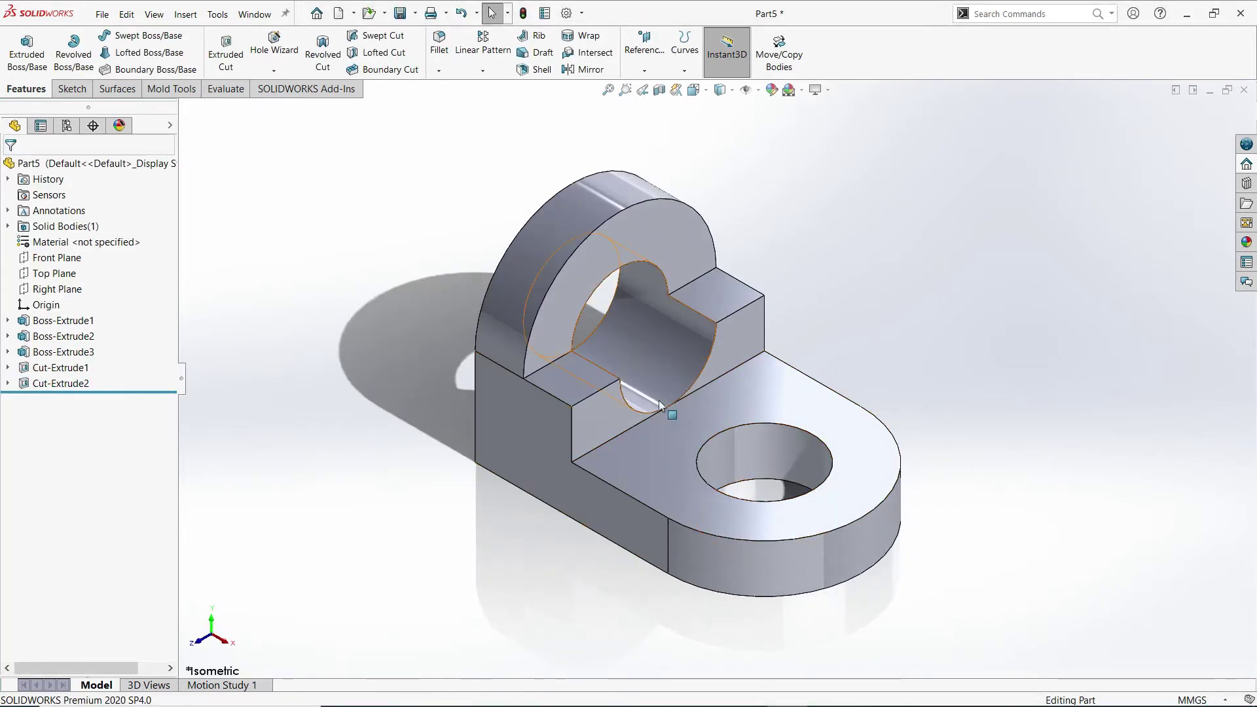
click(106, 14)
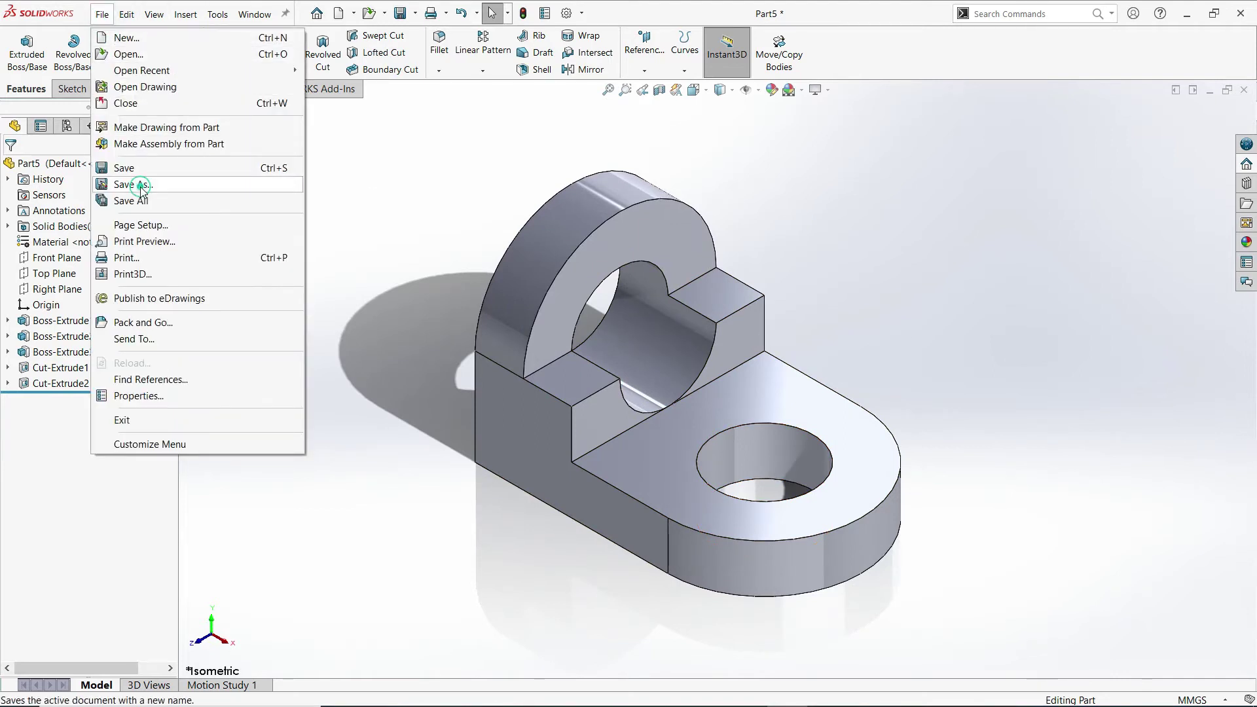
click(142, 185)
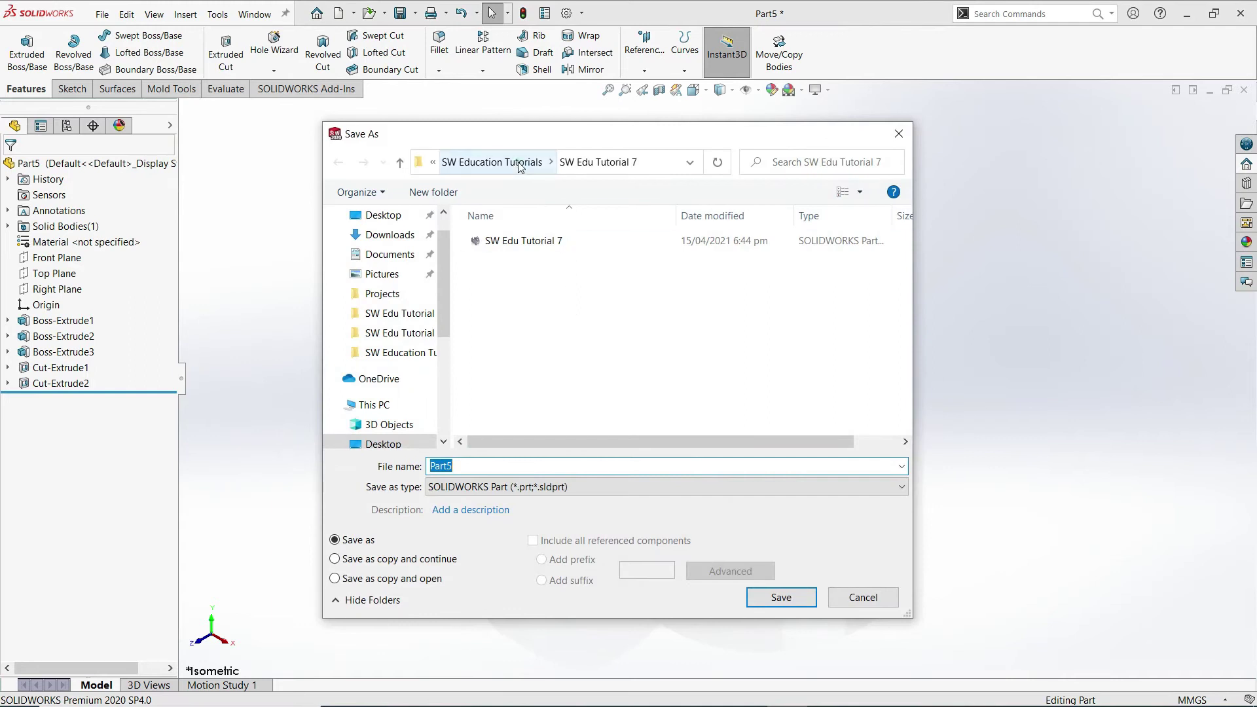
click(518, 163)
right_click(704, 376)
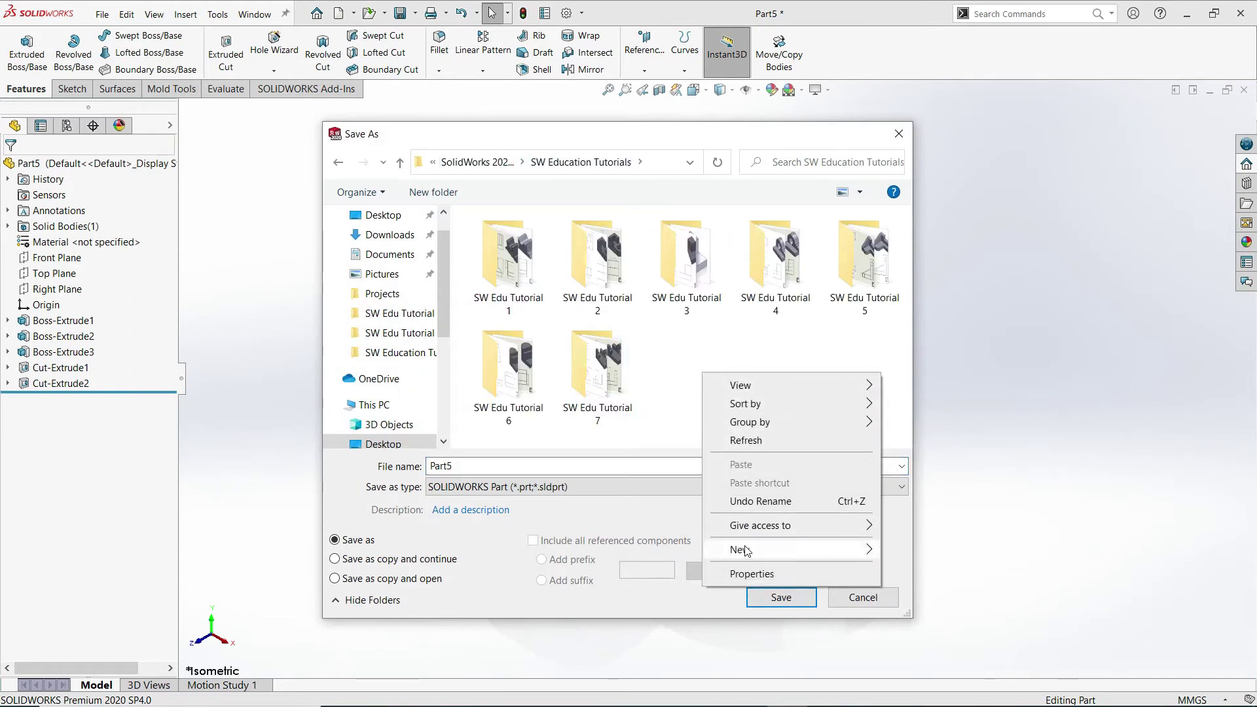
mouse_move(741, 550)
click(892, 377)
text(SW Edu Tutorial 8)
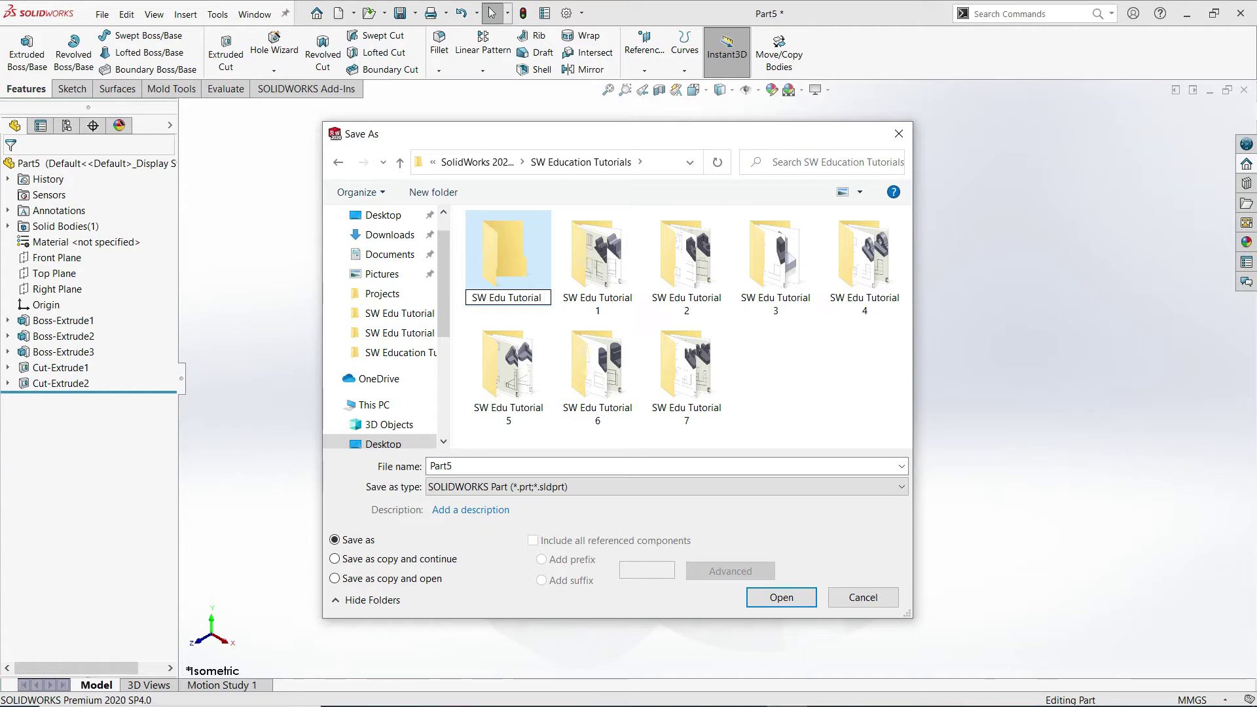
Step: Name the folder SW Edu Tutorial 8 and save the part inside it as SW Edu Tutorial 8
click(783, 598)
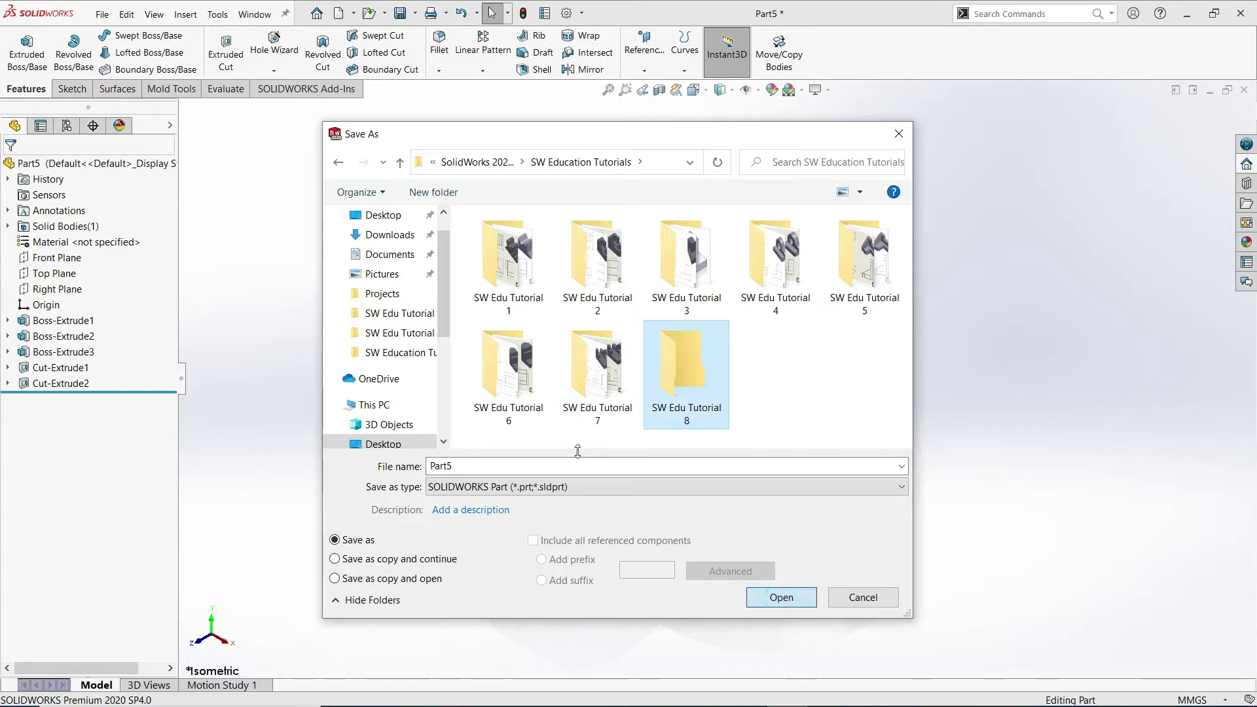
double_click(690, 375)
double_click(472, 465)
text(SW Edu Tutorial 8)
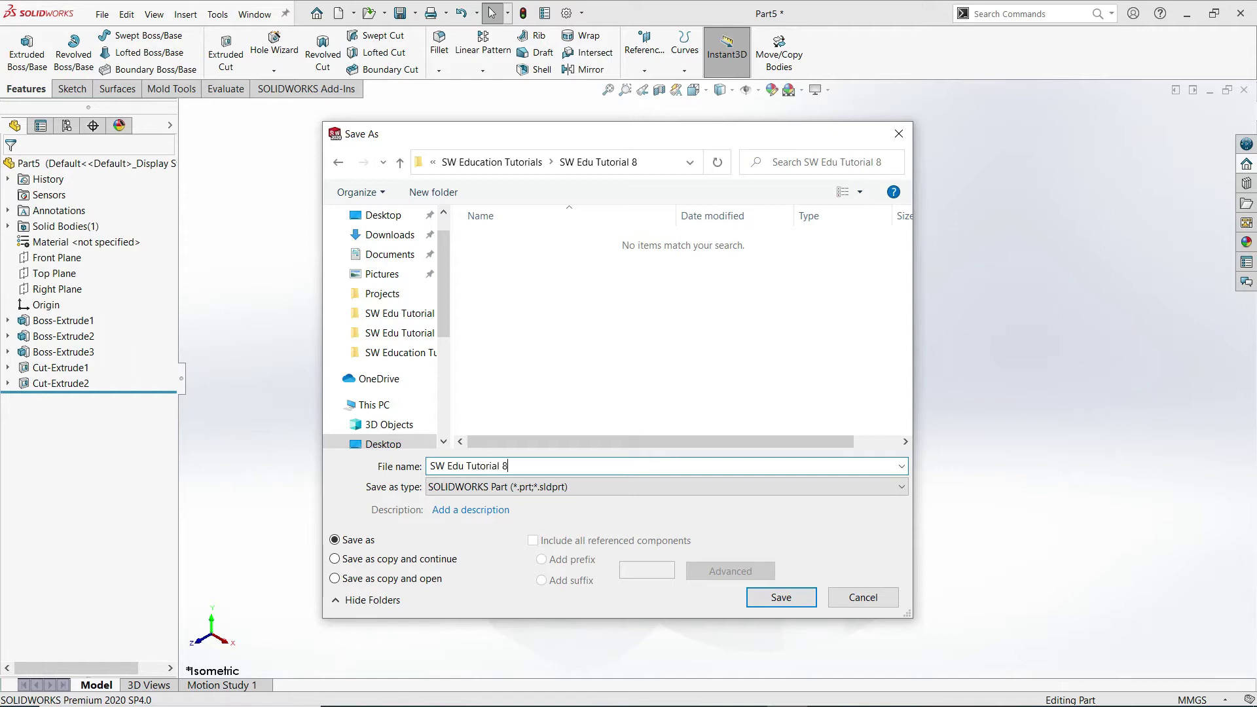
click(788, 597)
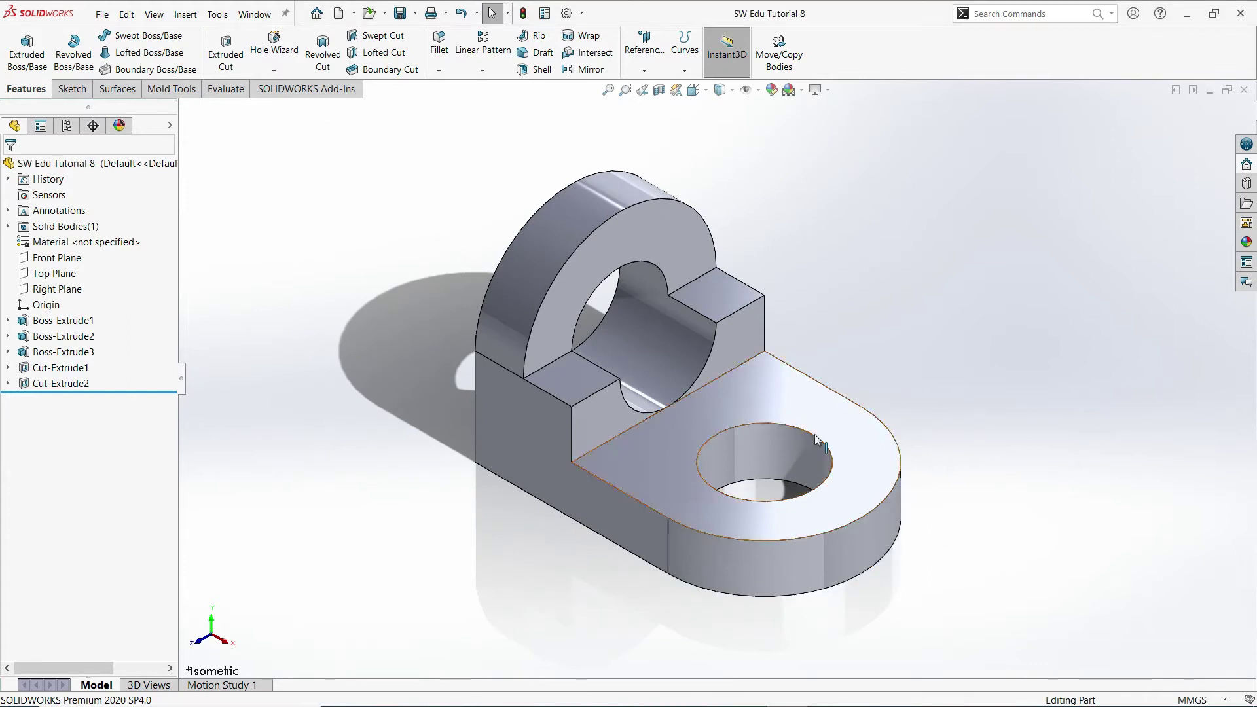
click(104, 15)
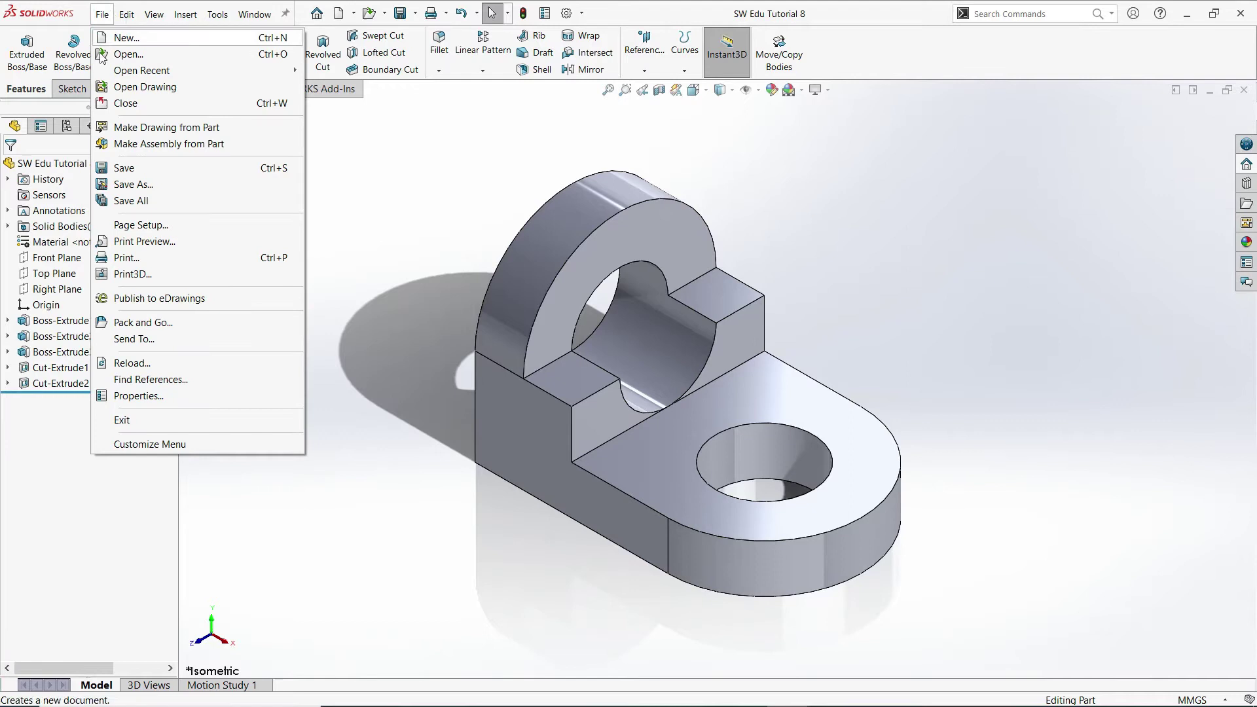
Step: Make a drawing from the part using the SW Edu Tutorials template
click(166, 127)
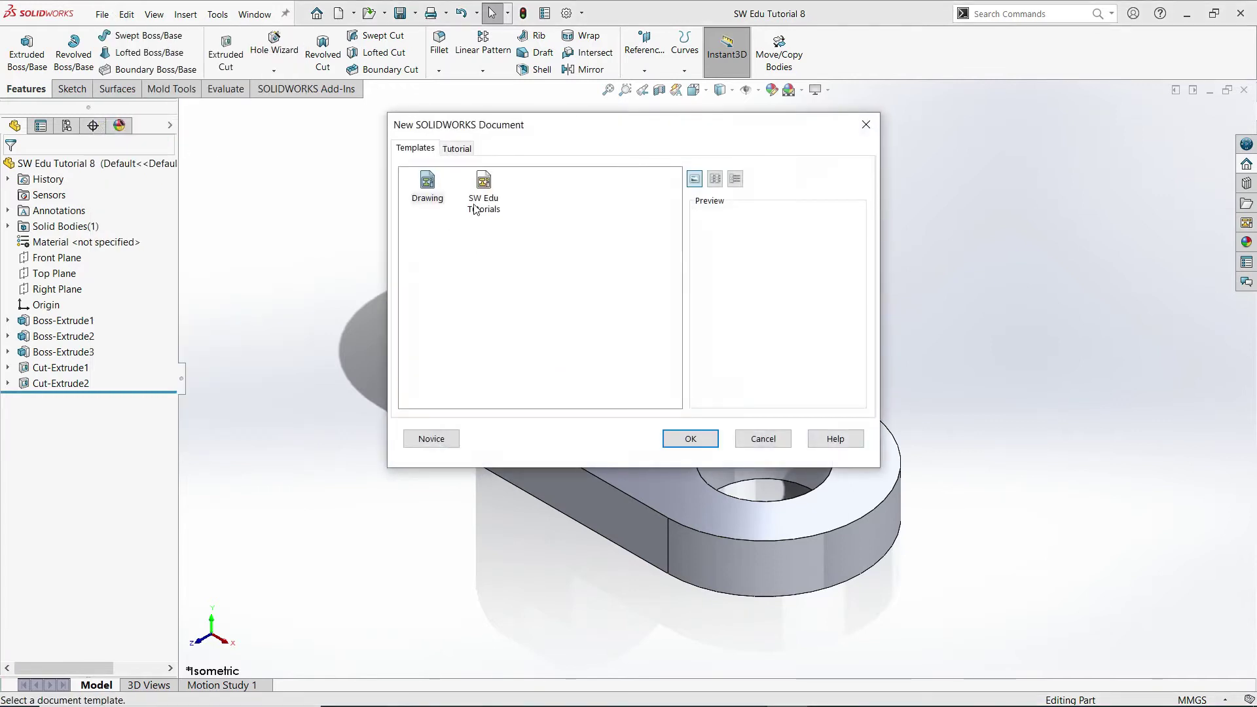
click(477, 208)
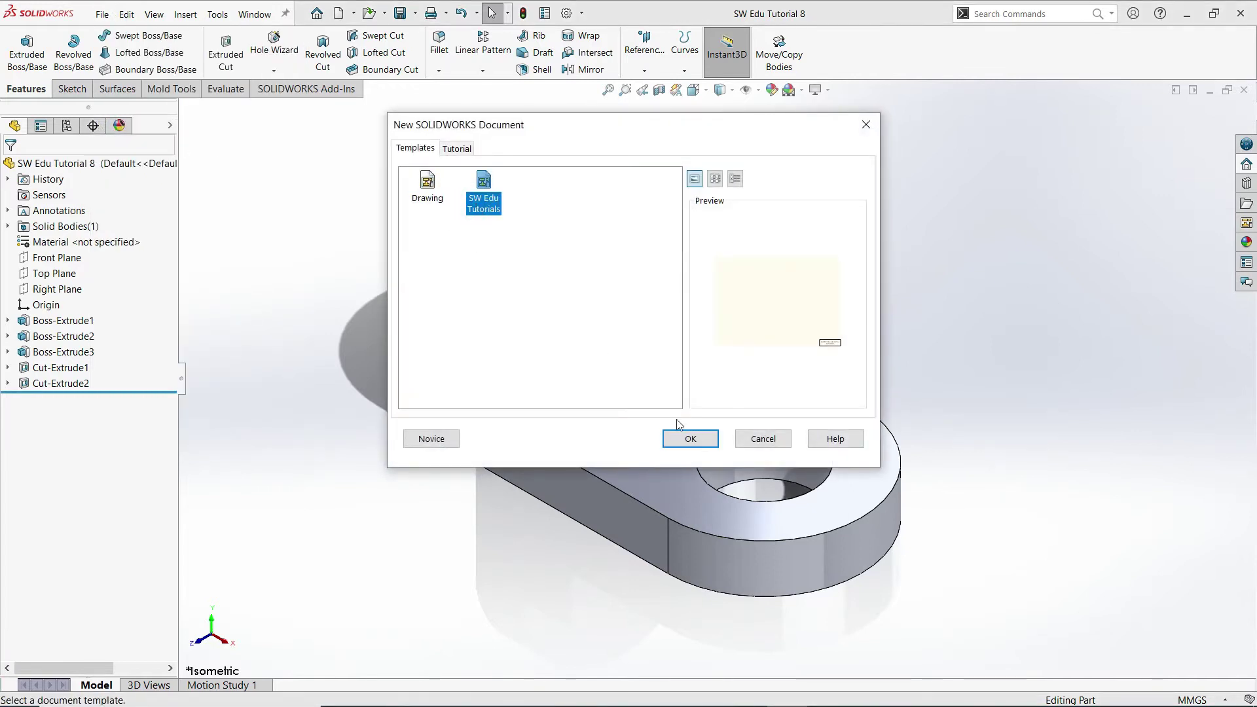
click(684, 435)
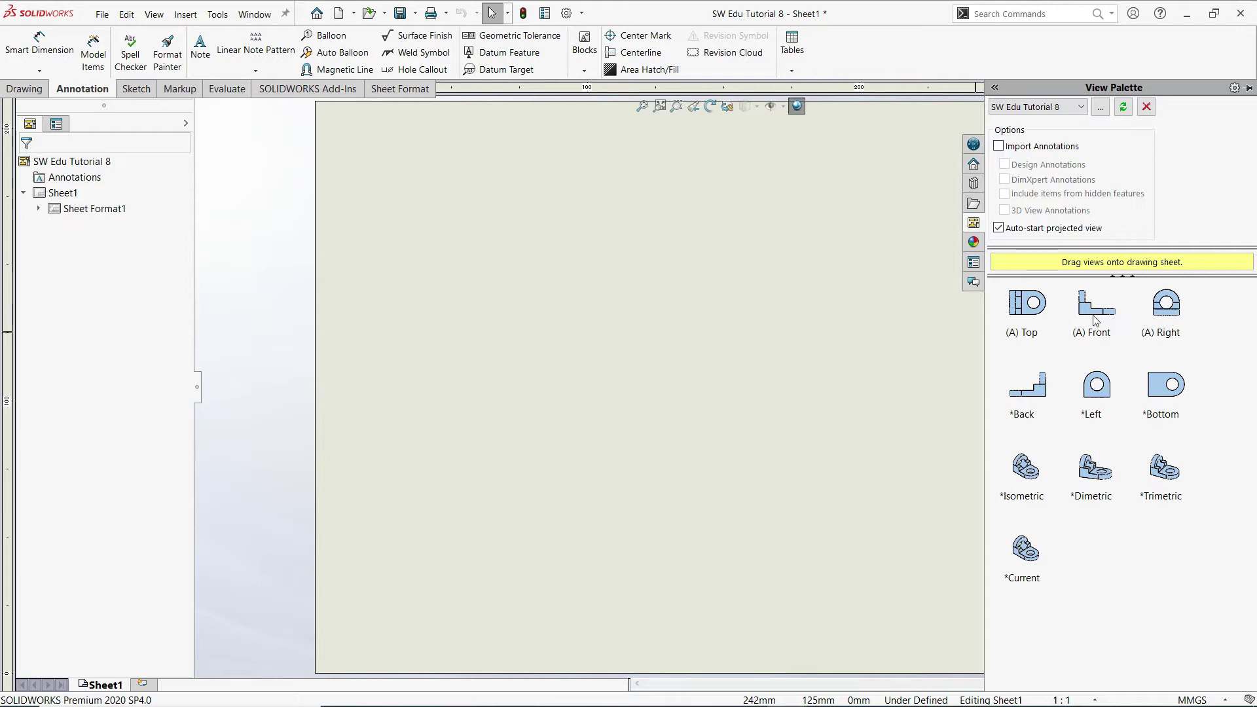
Step: Place the Front view at lower left, then projected top, right and isometric views around it
drag(1095, 321, 531, 528)
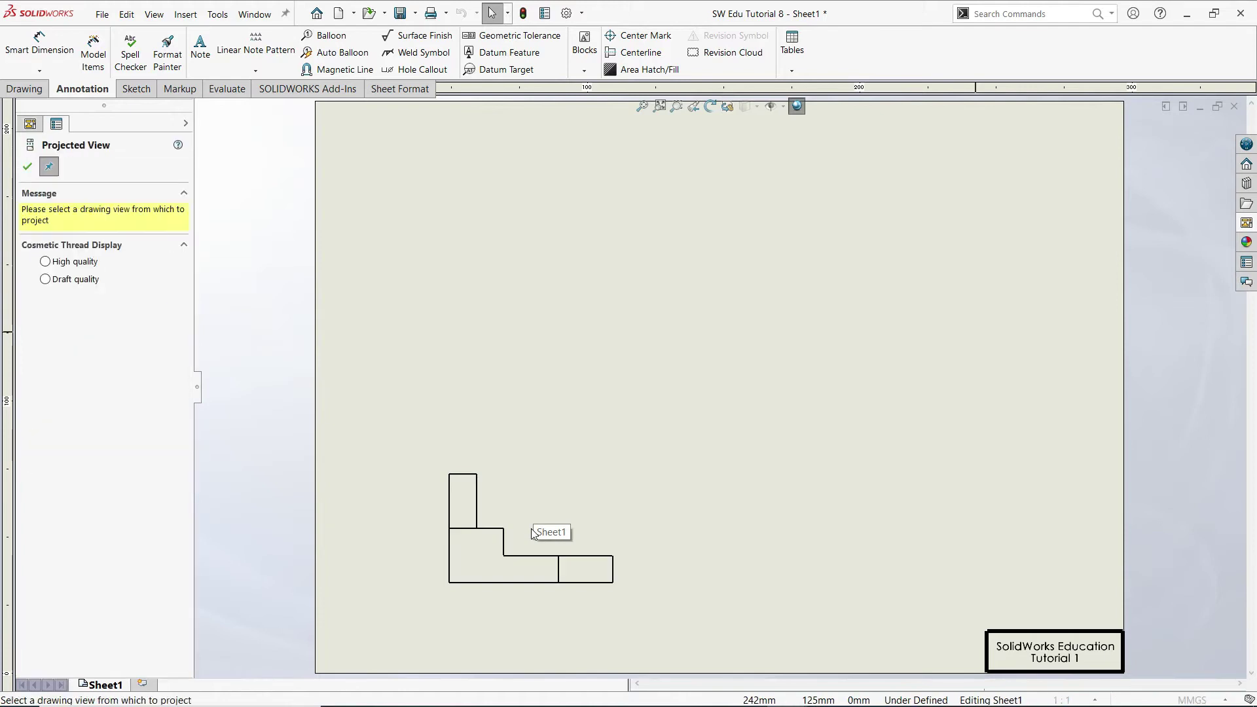
click(532, 246)
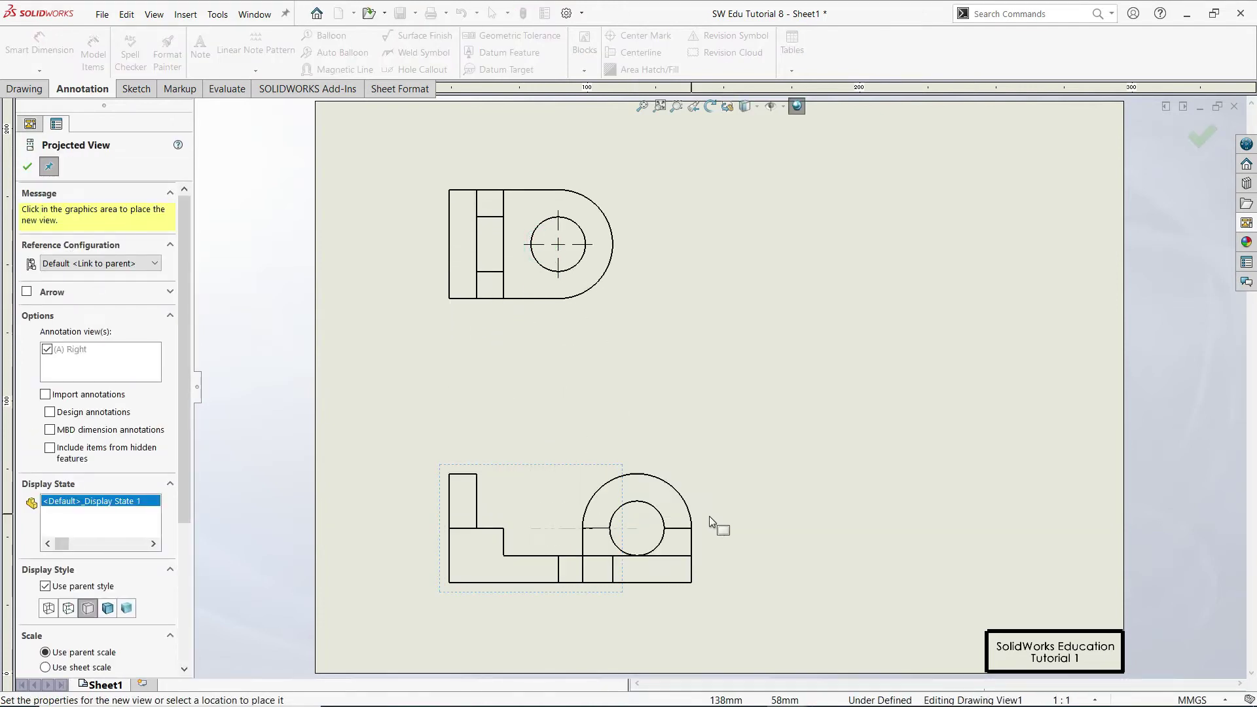
click(877, 526)
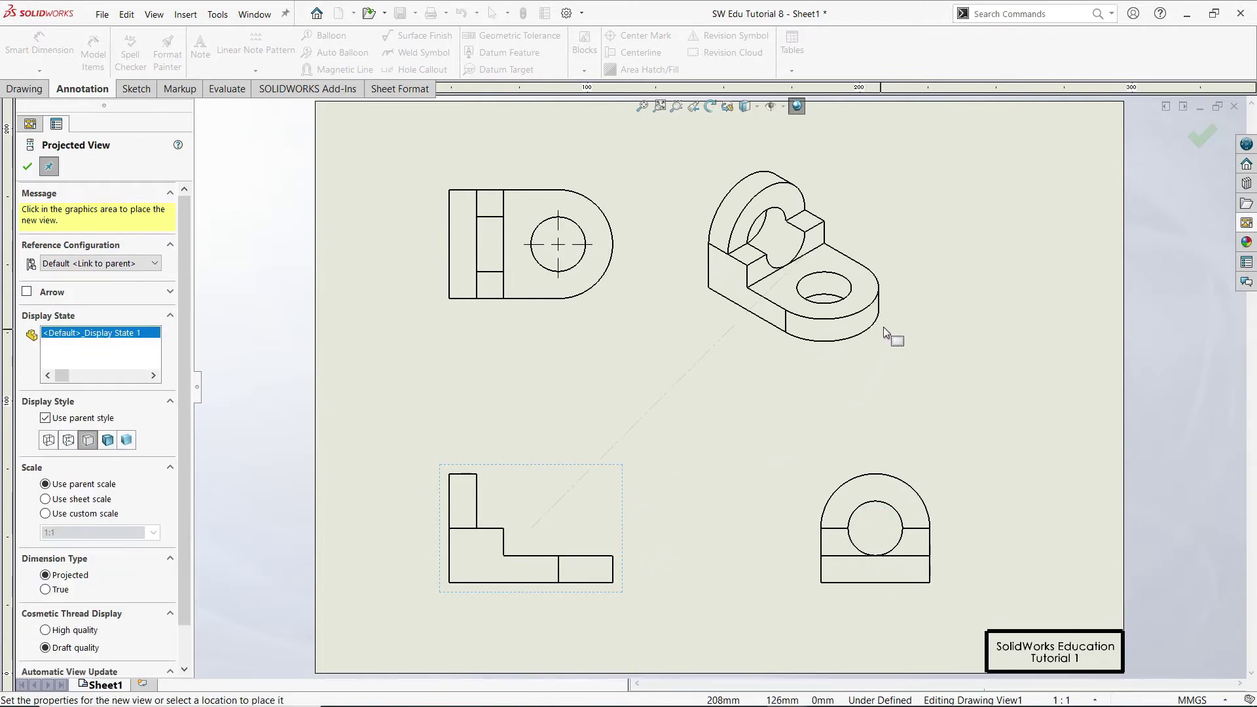
click(885, 308)
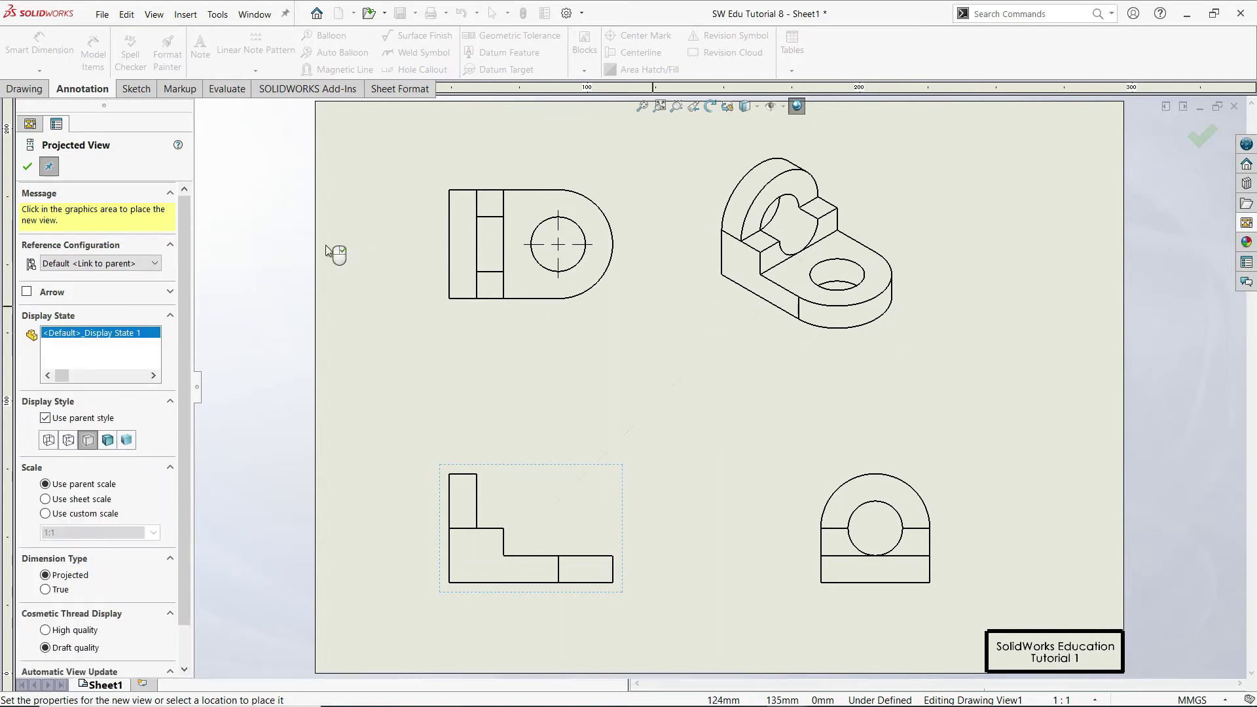
click(29, 167)
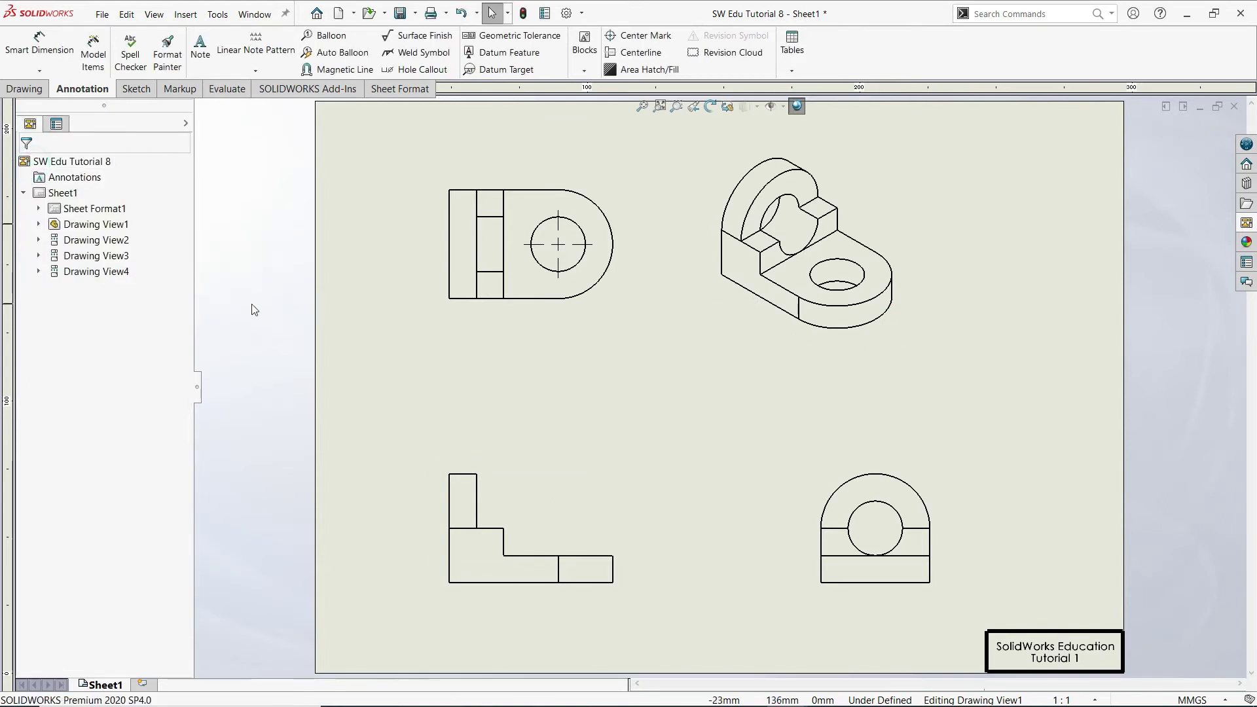
click(252, 305)
Step: Set the drawing views to a custom 1.5:1 scale
click(438, 490)
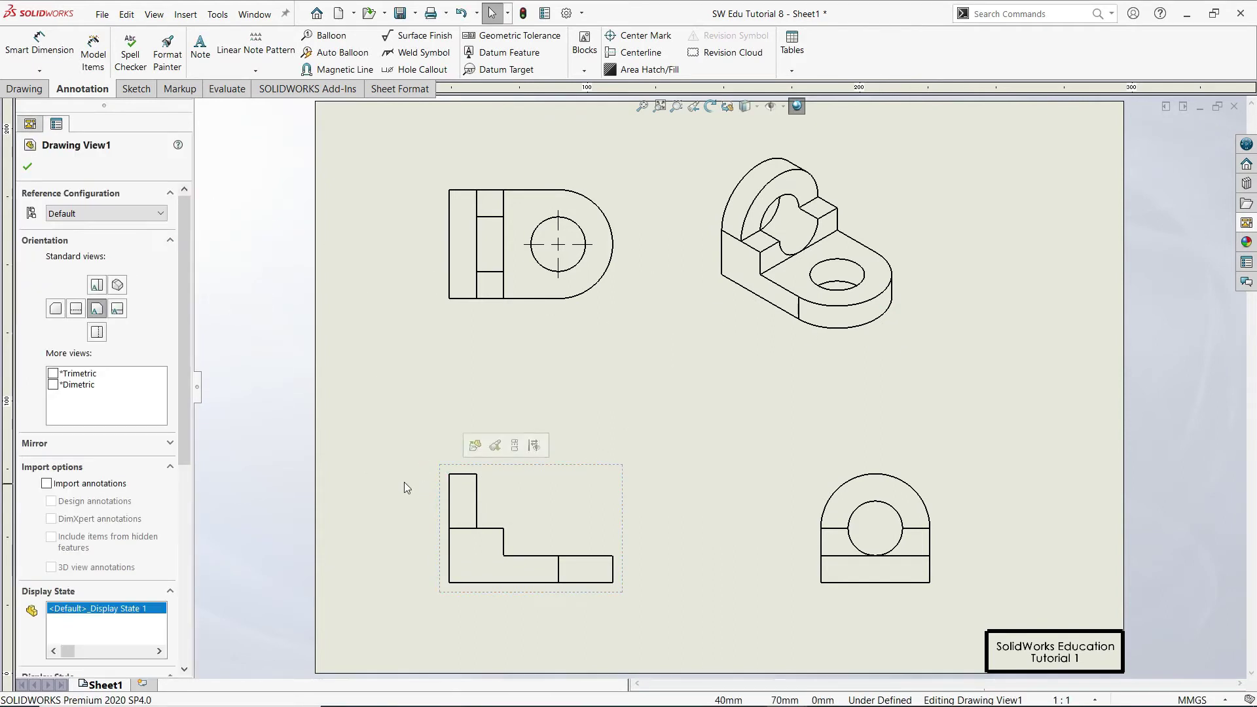
scroll(190, 435, down, 5)
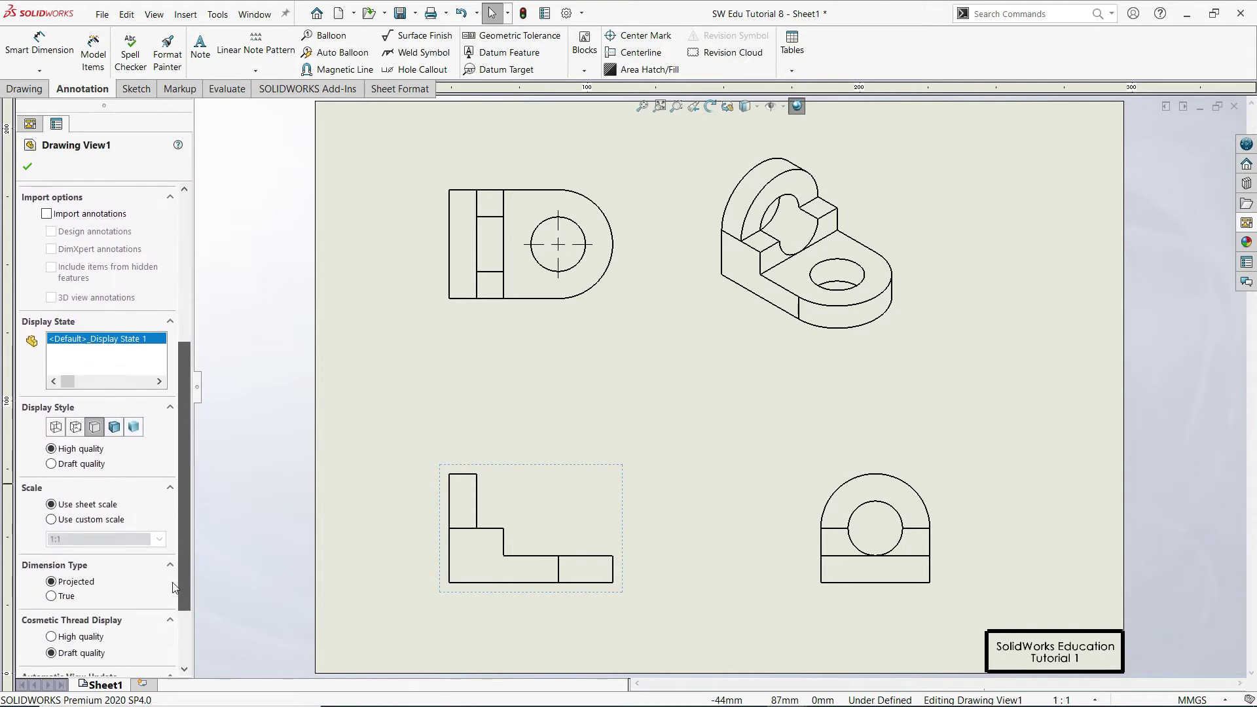
click(52, 506)
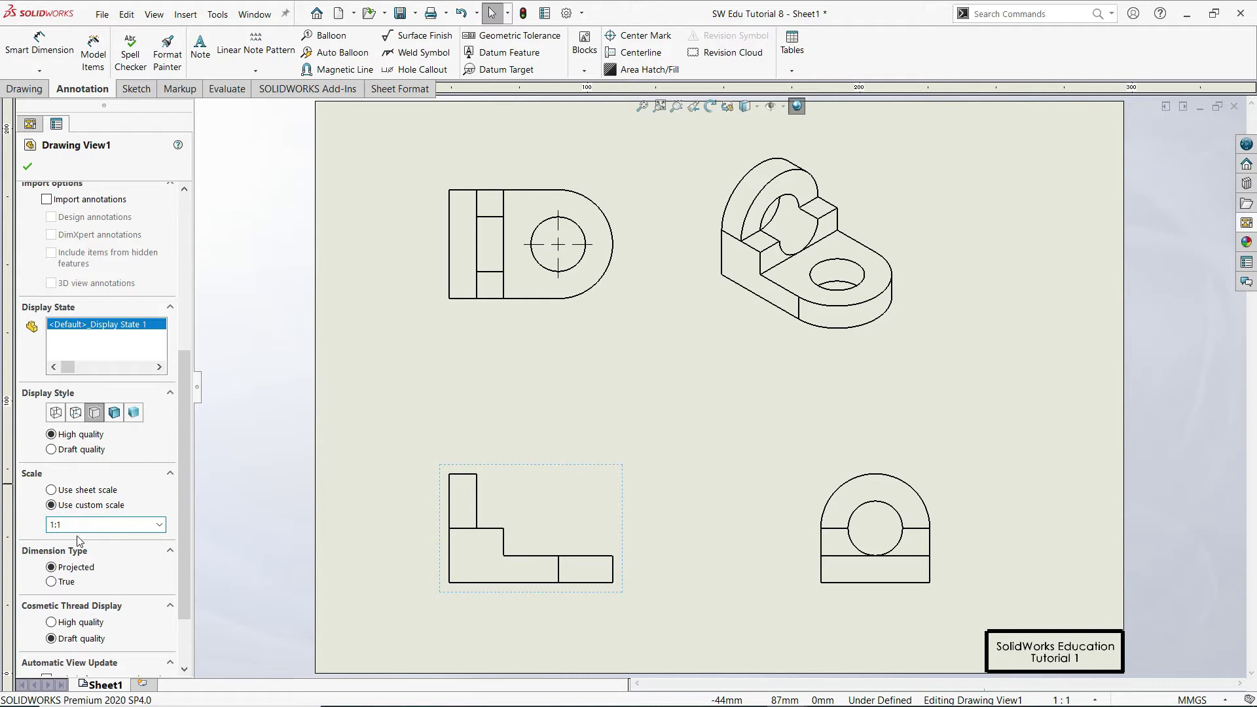
text(.5)
key(Return)
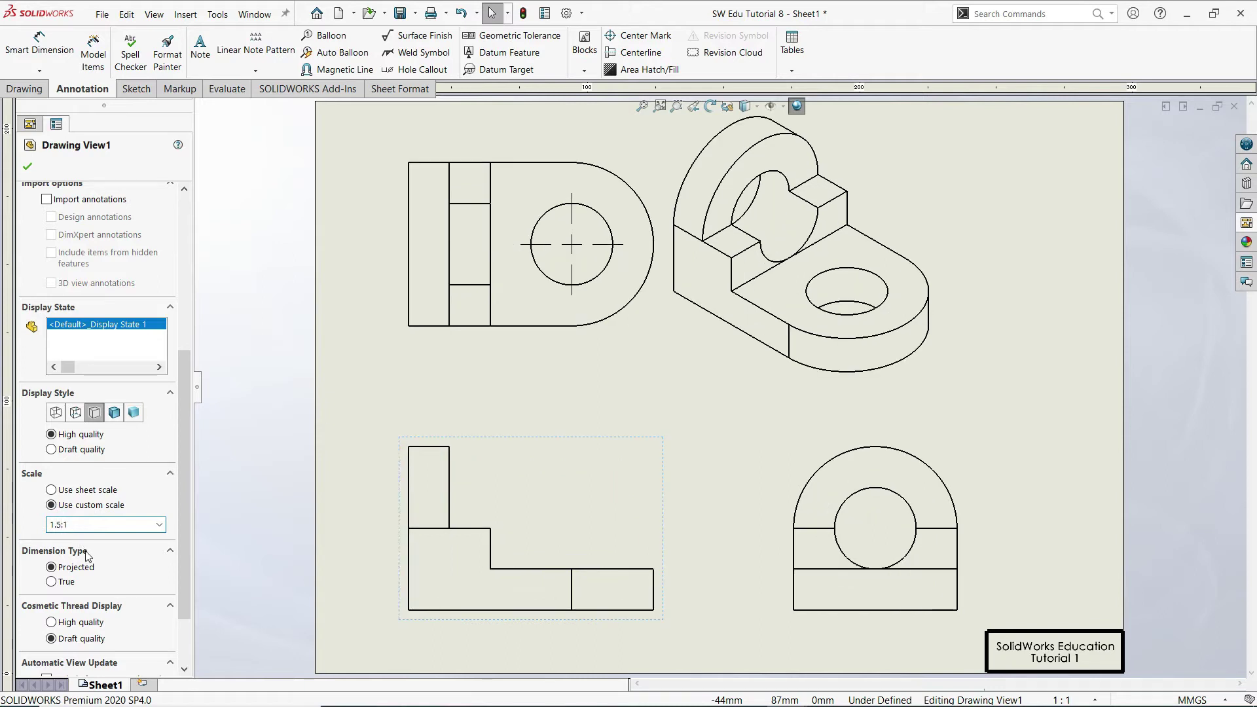
scroll(541, 445, up, 2)
scroll(653, 440, down, 1)
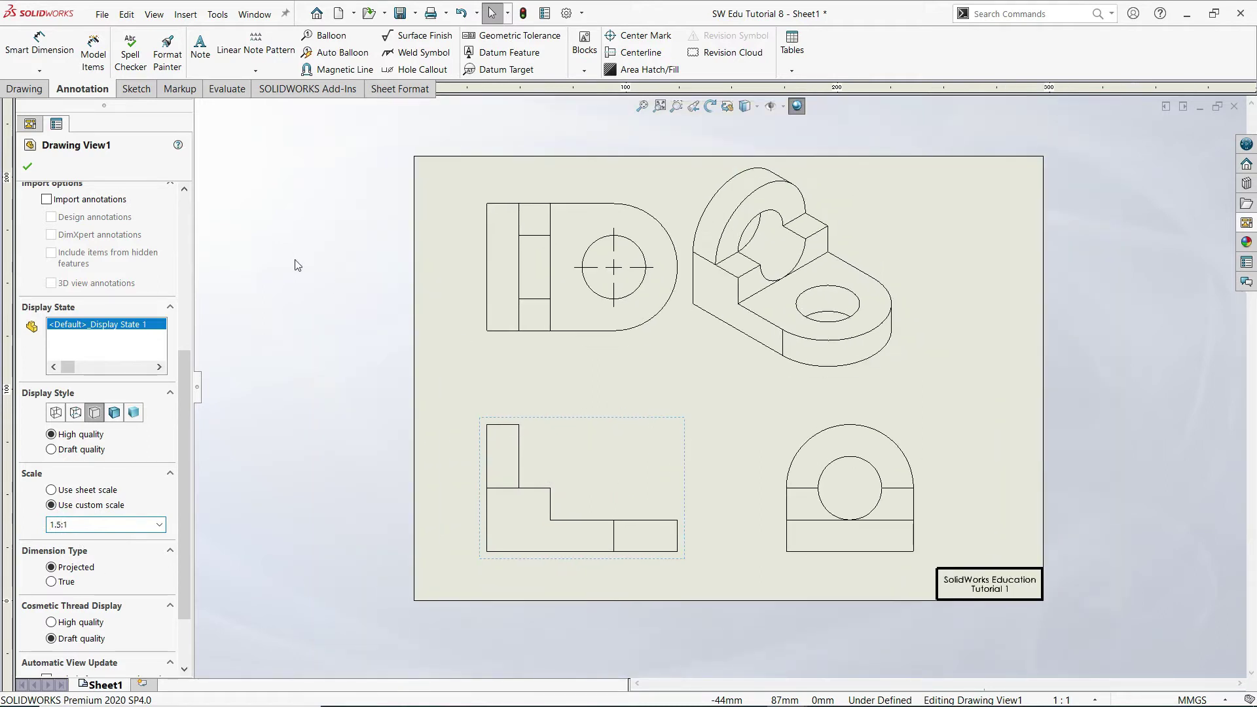
click(29, 167)
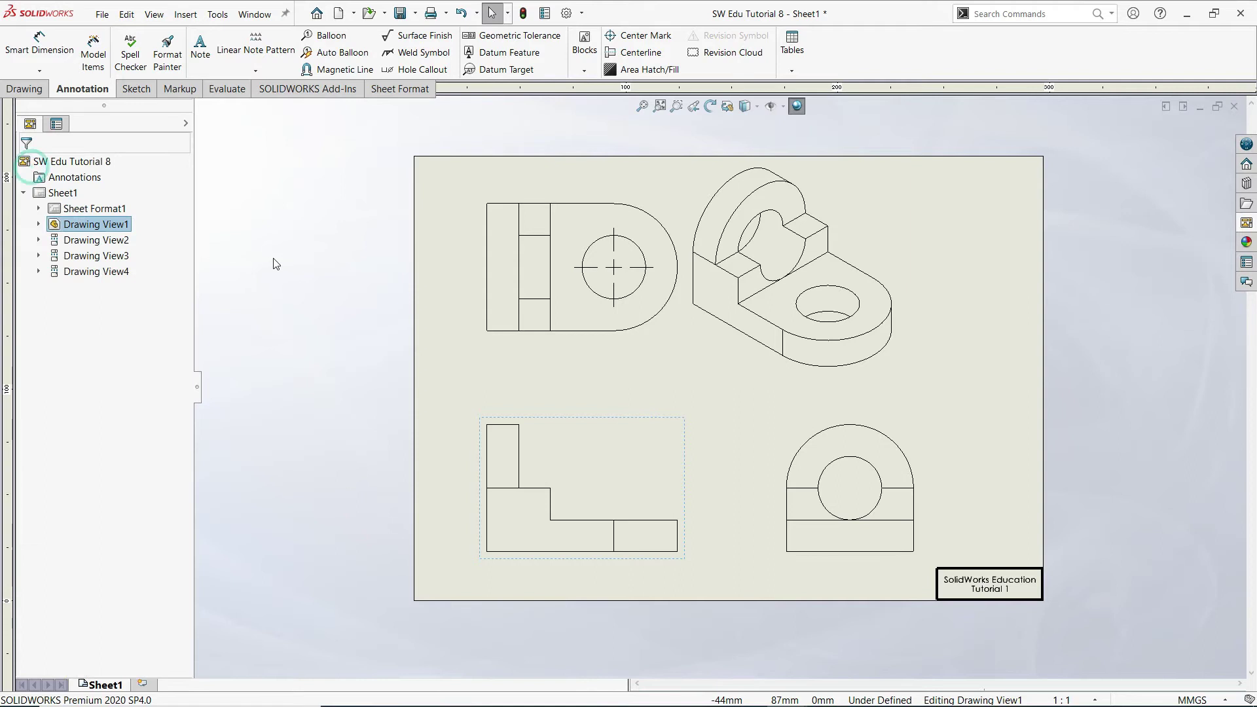
click(333, 275)
Step: Reposition the isometric view, finishing slightly left of its first move
scroll(745, 472, up, 1)
scroll(863, 373, down, 1)
drag(896, 402, 1023, 412)
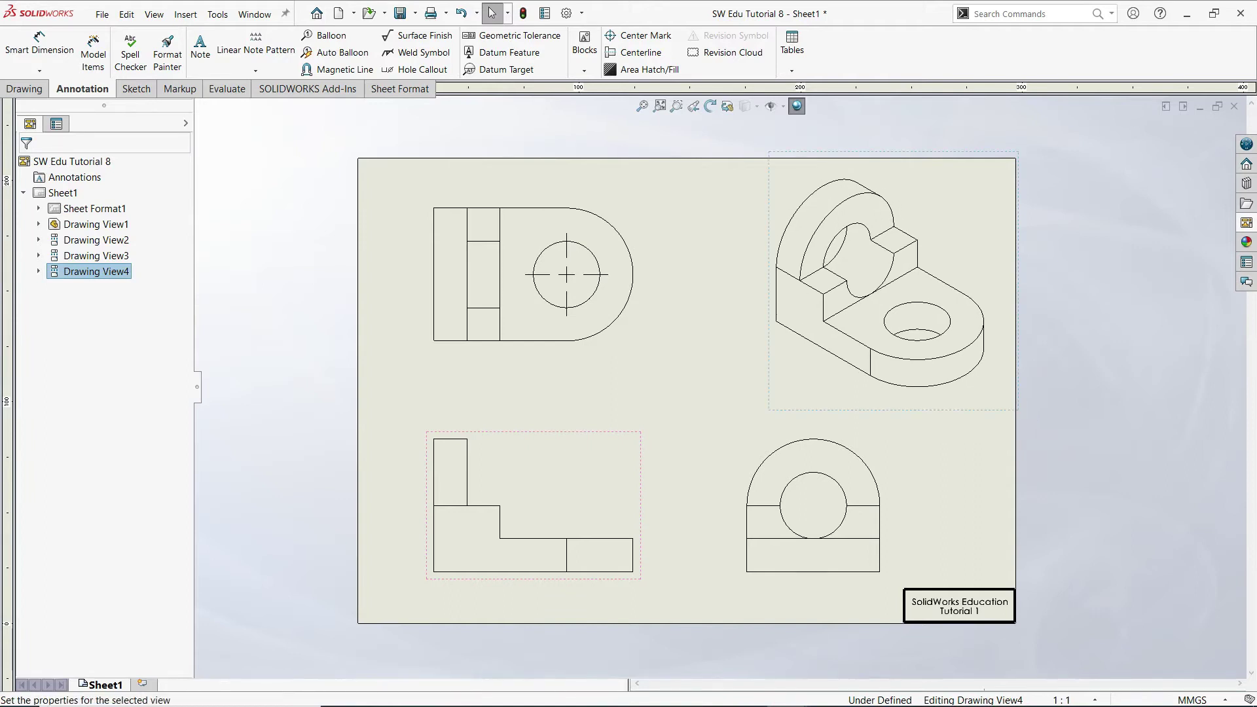
click(966, 405)
drag(1005, 410, 973, 415)
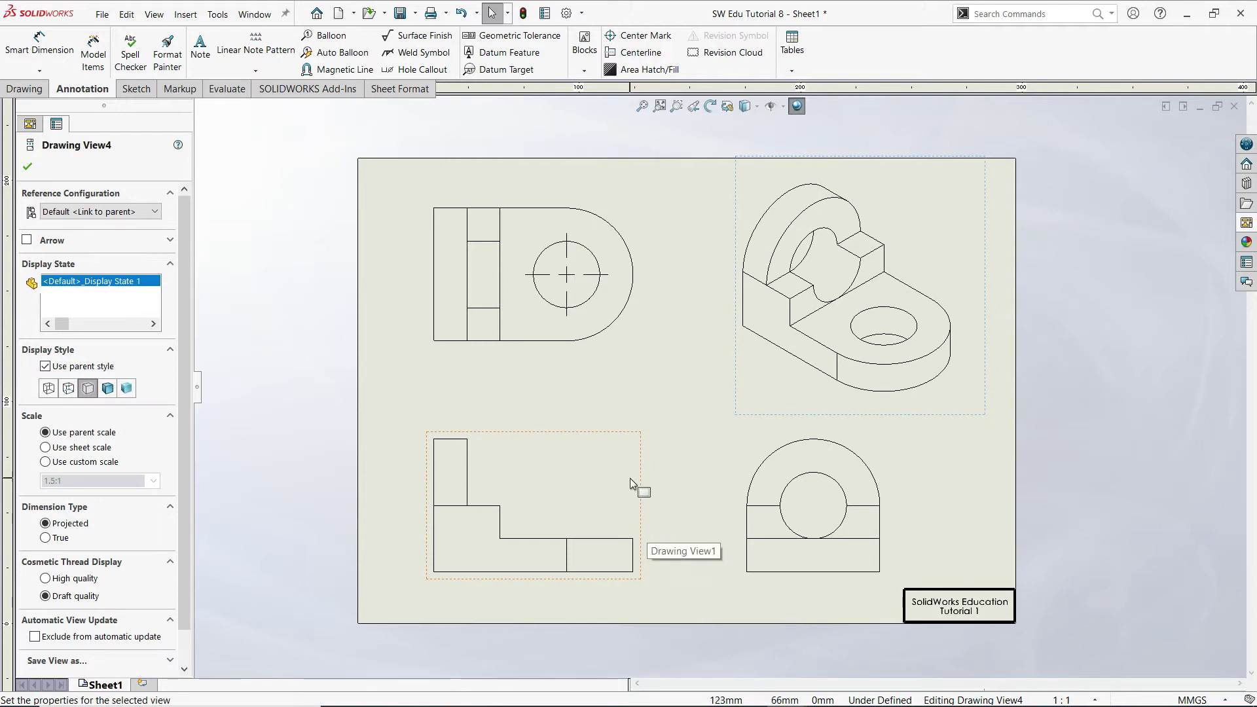
click(437, 386)
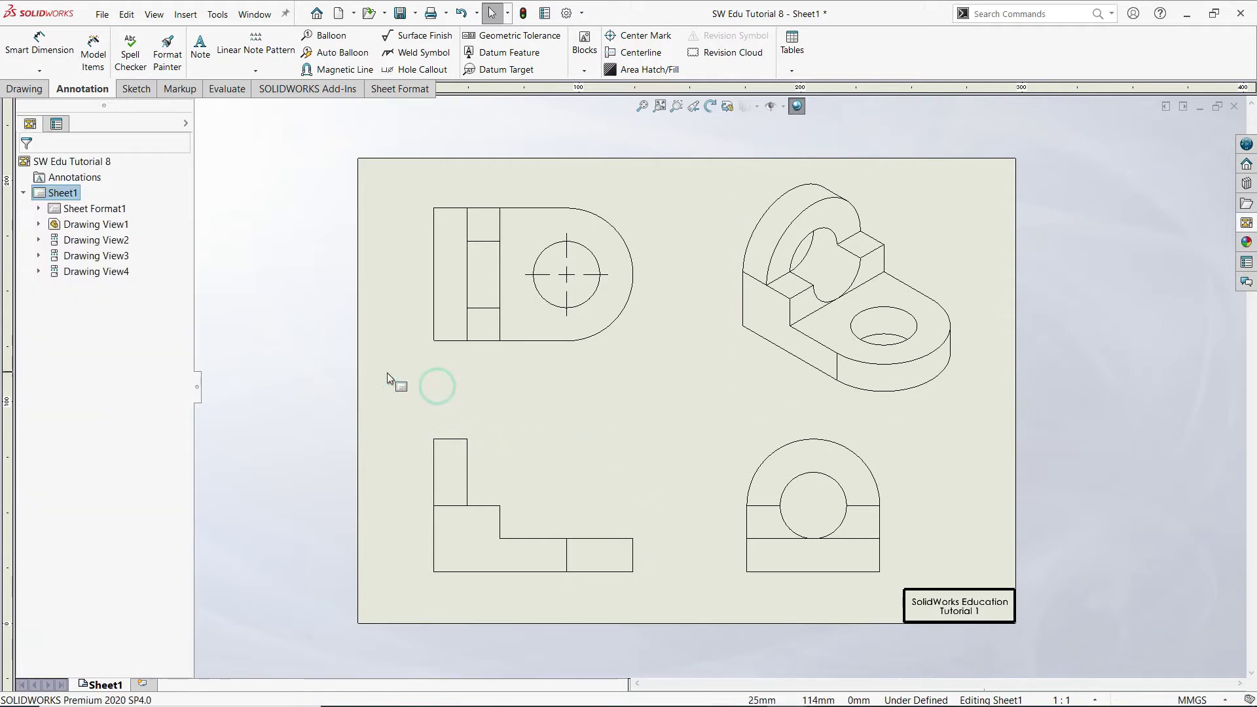
Step: Import the entire model's dimensions into all drawing views with Model Items
click(94, 61)
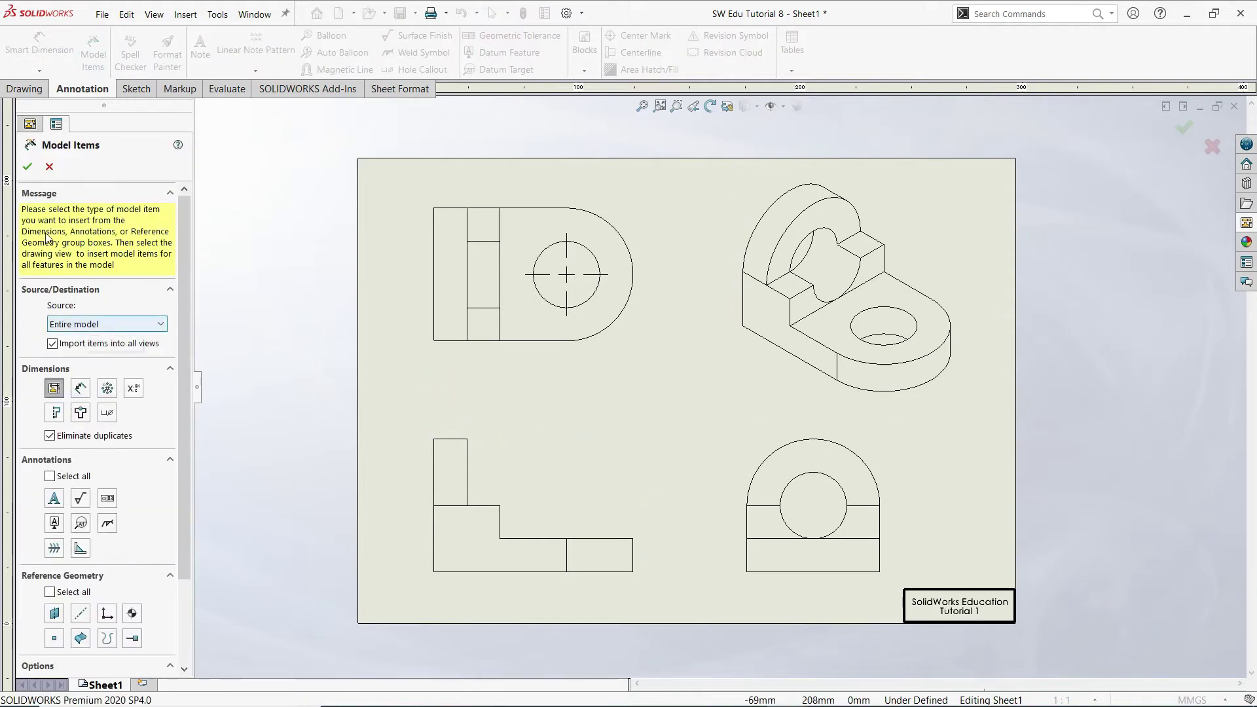
click(27, 167)
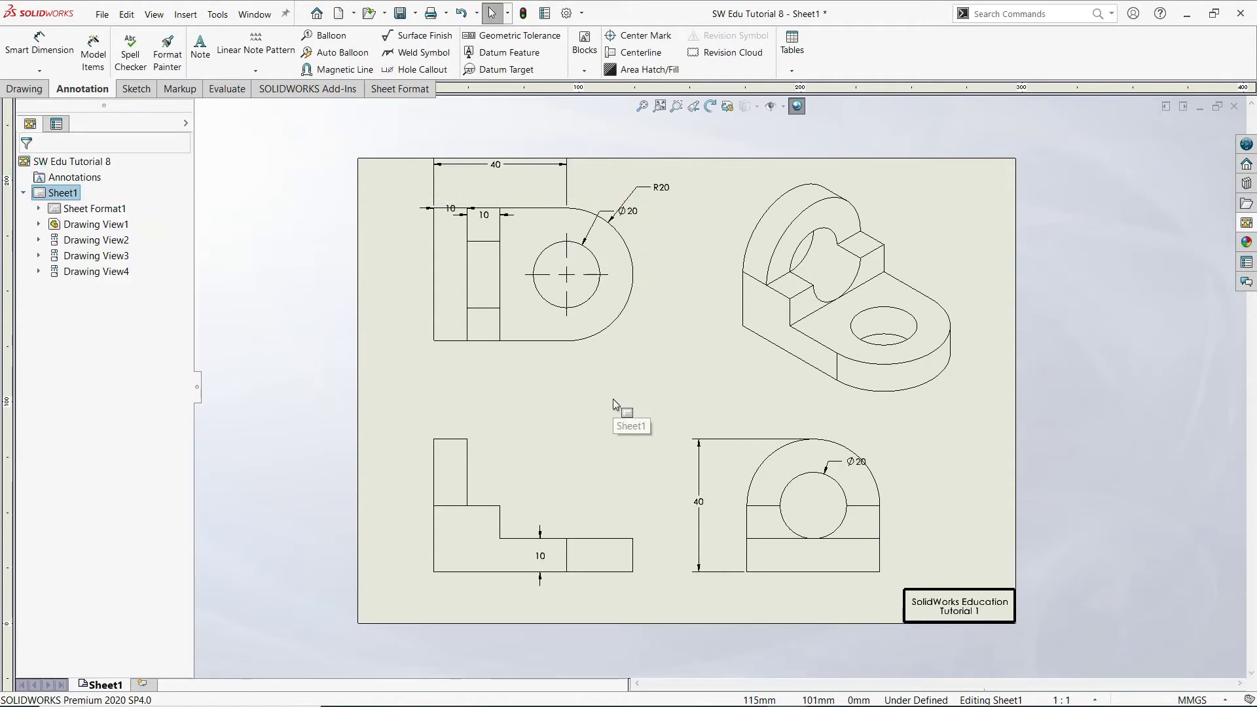
scroll(612, 399, up, 2)
scroll(629, 392, down, 1)
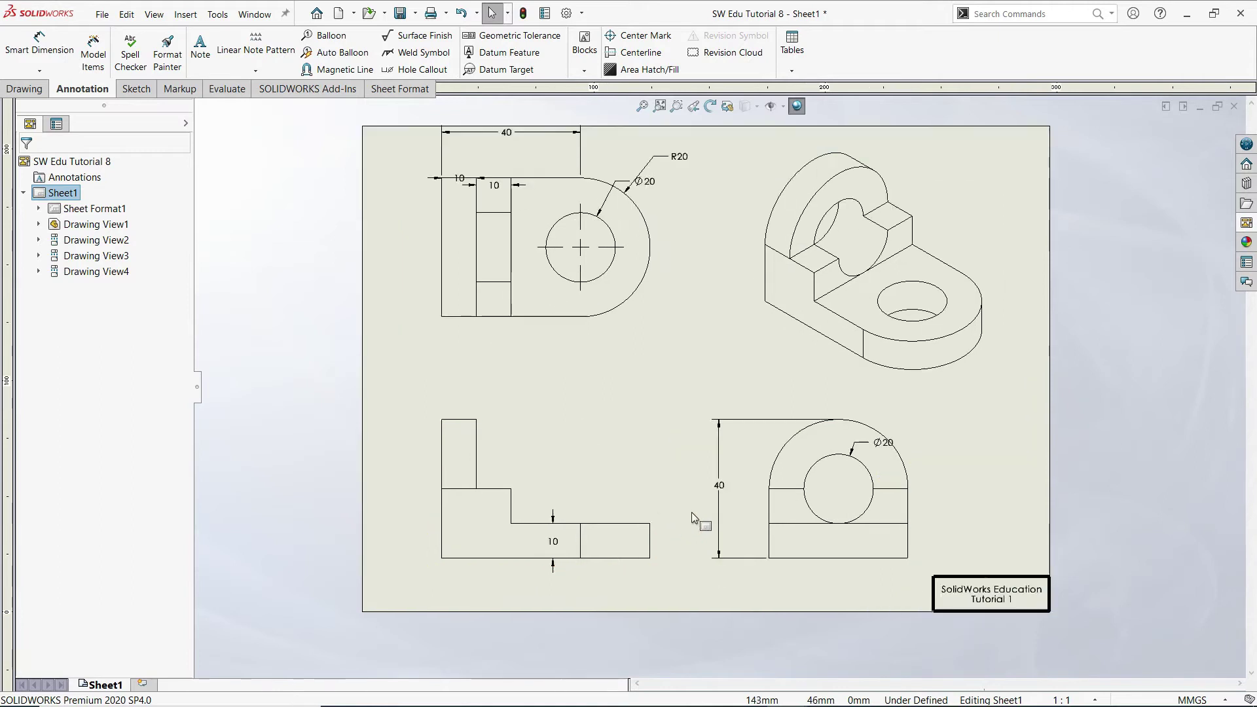
scroll(692, 512, down, 1)
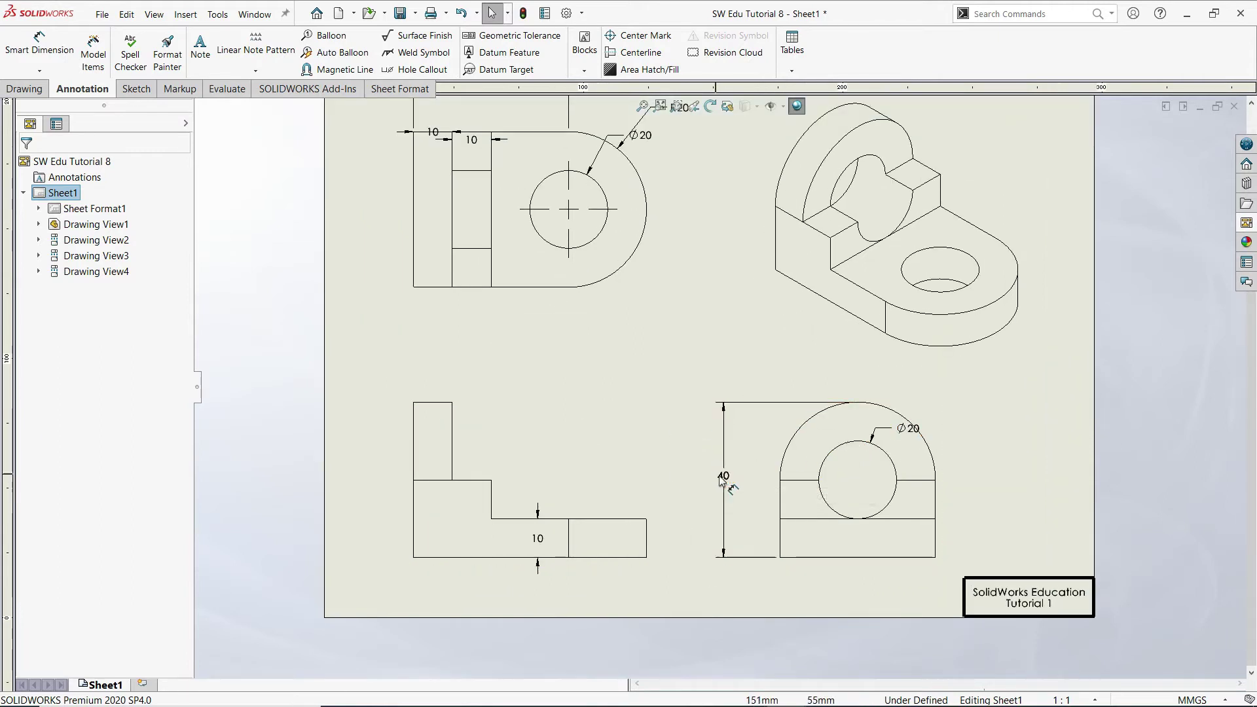
Step: Move the 40 height and both 10 dimensions onto the lower-left front view
shift+drag(726, 448, 429, 458)
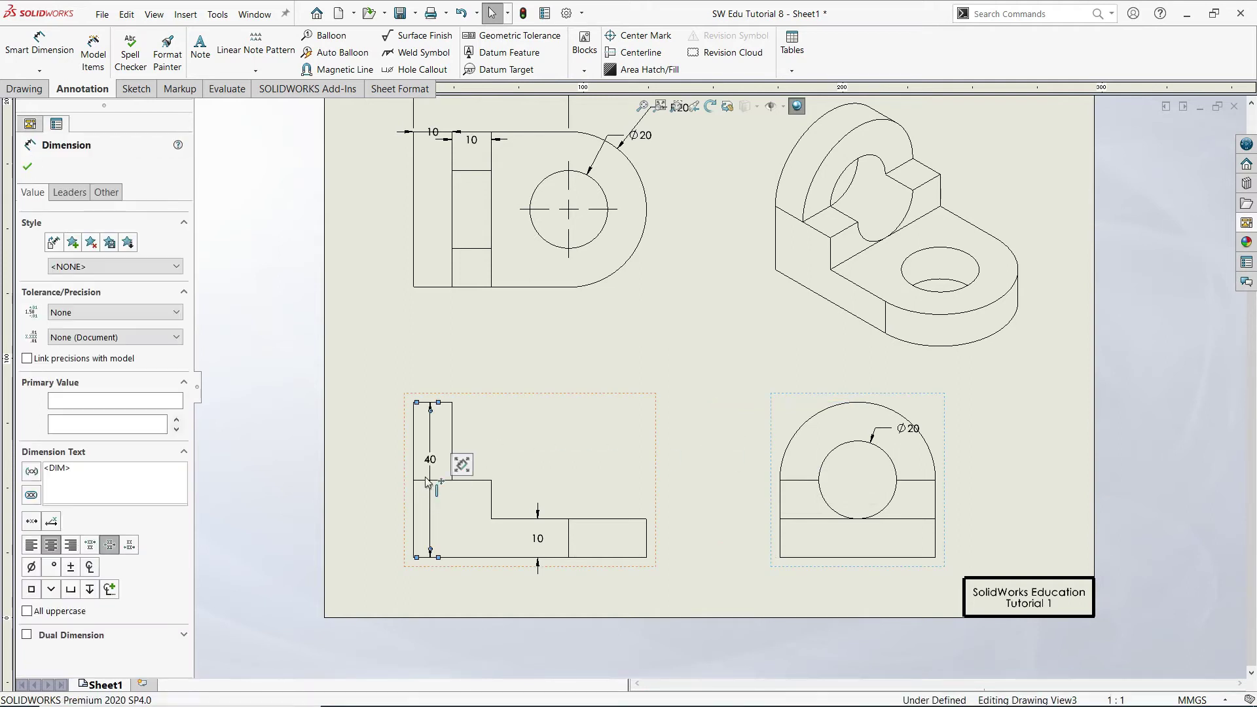
drag(430, 459, 379, 461)
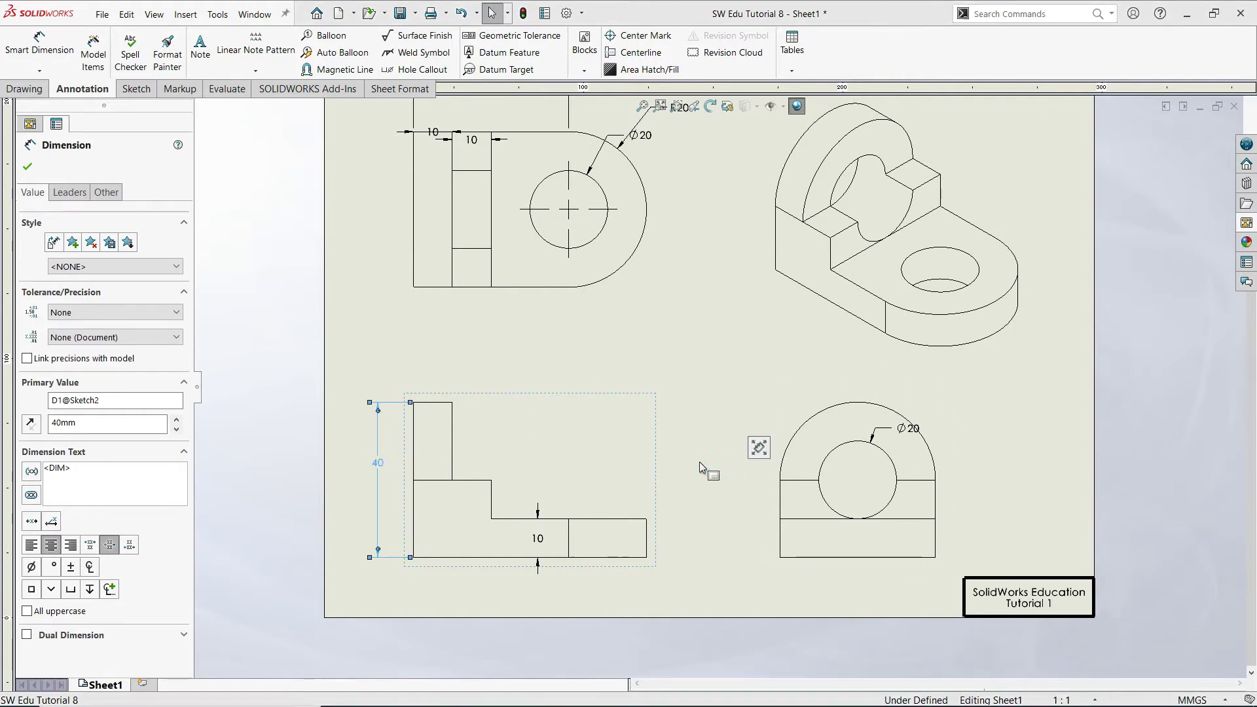
key(f)
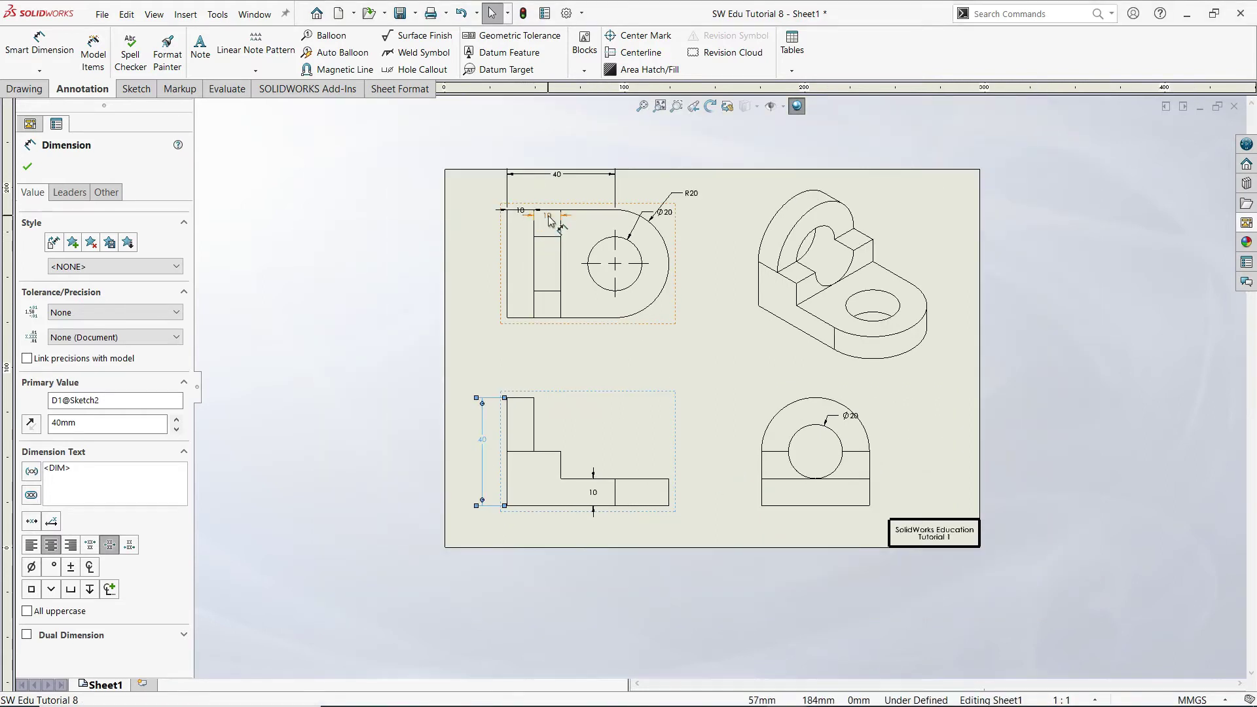
click(547, 218)
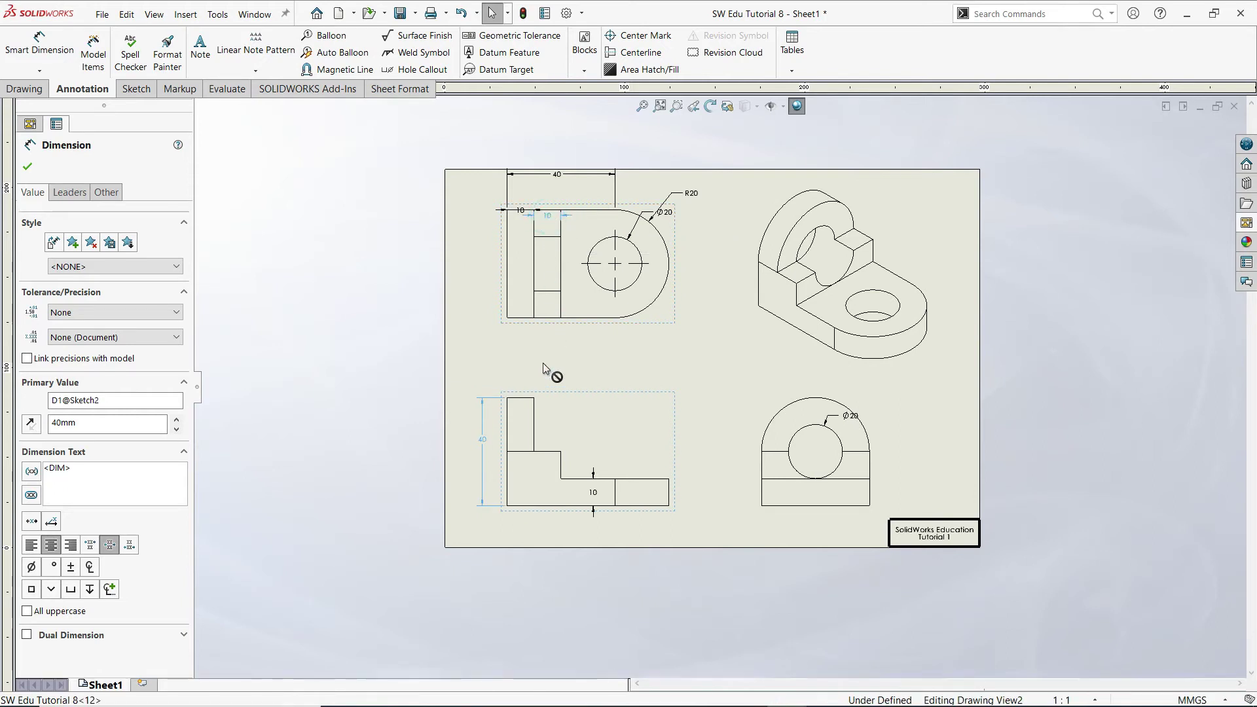
key(Escape)
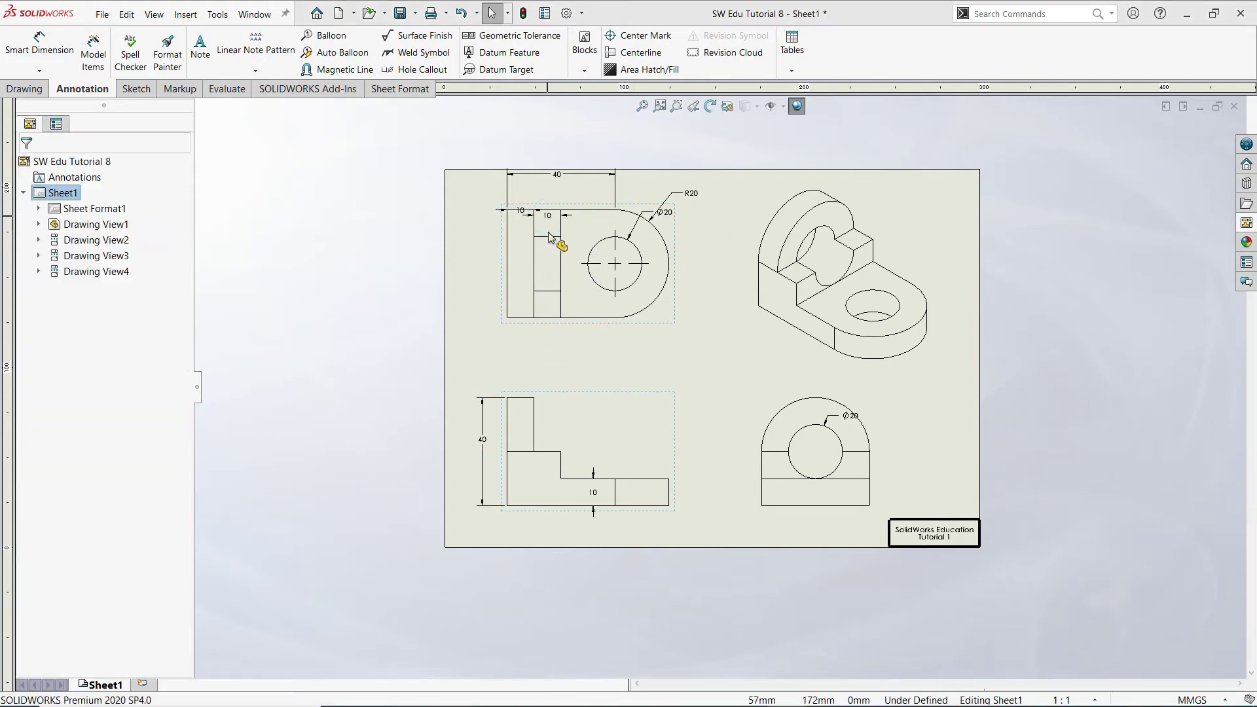
shift+drag(547, 216, 551, 454)
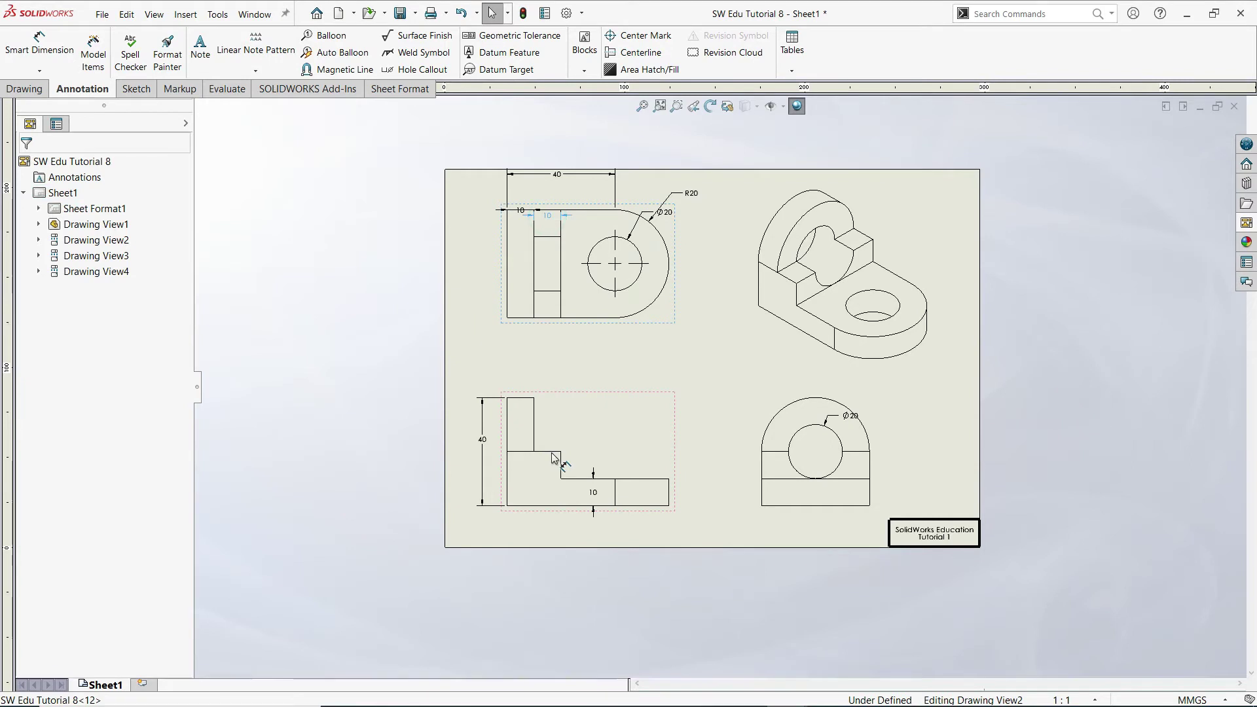
click(521, 210)
mouse_move(520, 210)
mouse_down()
mouse_move(532, 414)
mouse_move(524, 381)
mouse_up()
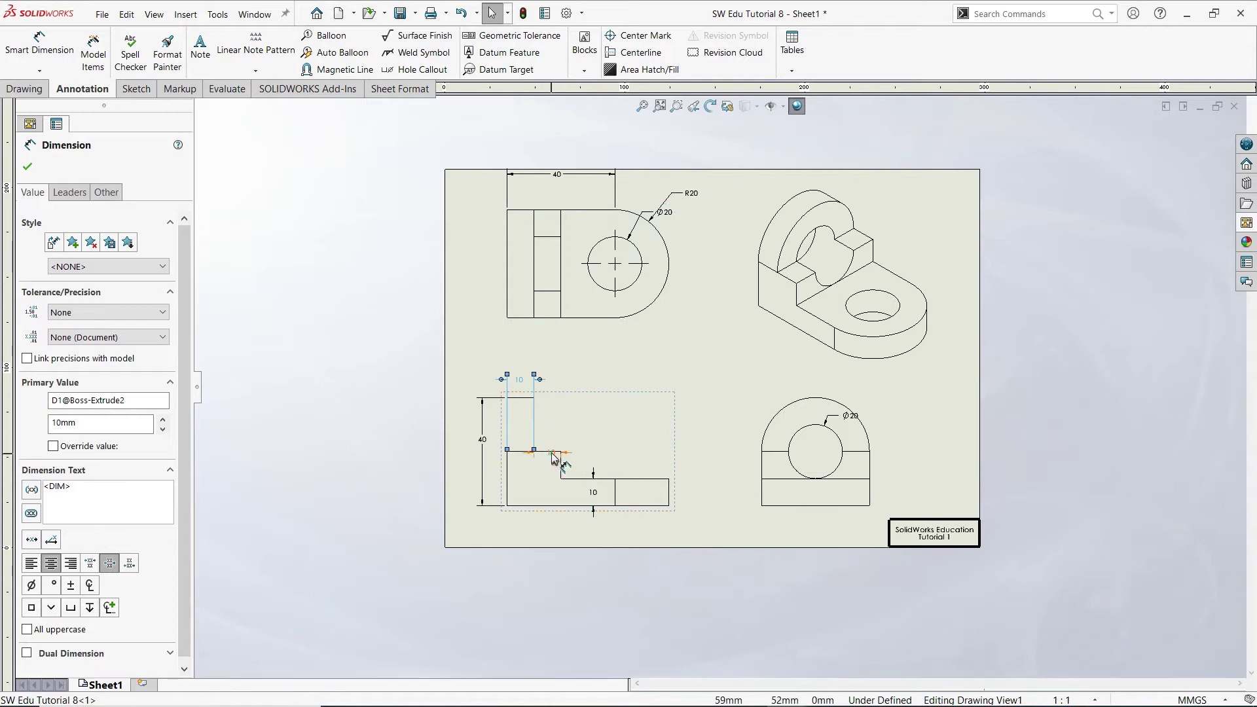
drag(552, 457, 550, 404)
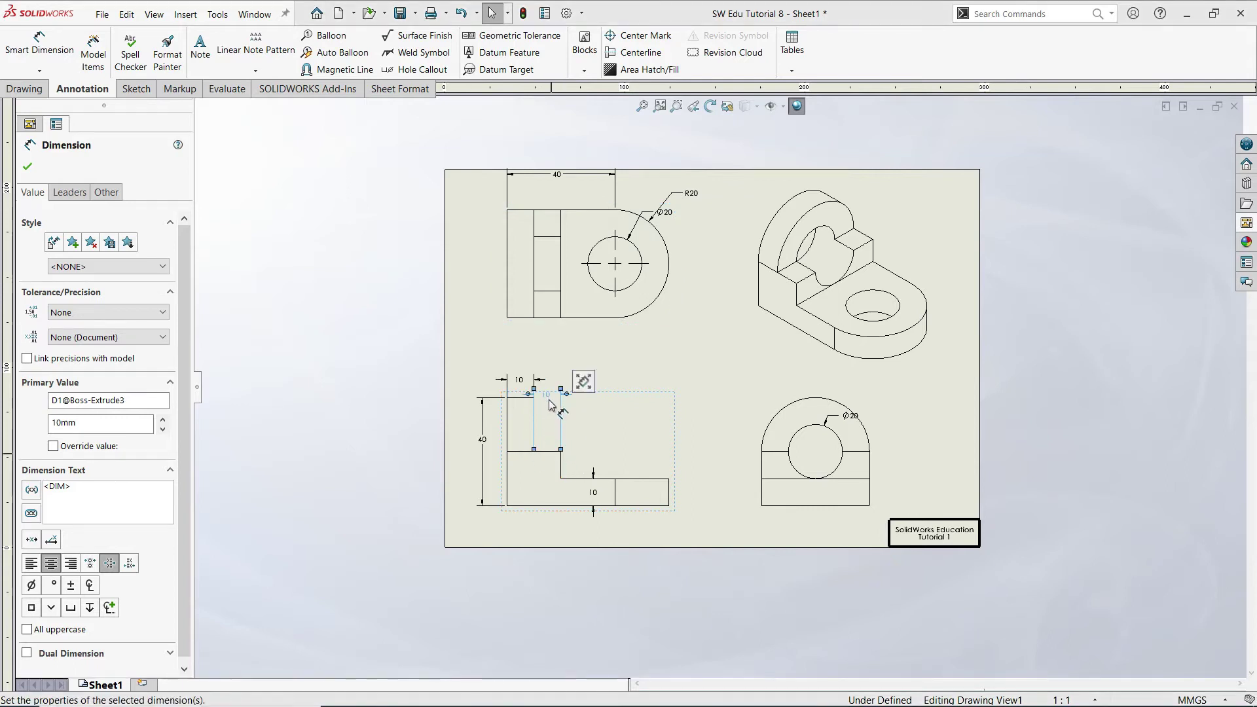
Step: Move the vertical 10 dimension to the right of the part
scroll(524, 440, down, 3)
scroll(623, 426, up, 3)
scroll(713, 427, down, 2)
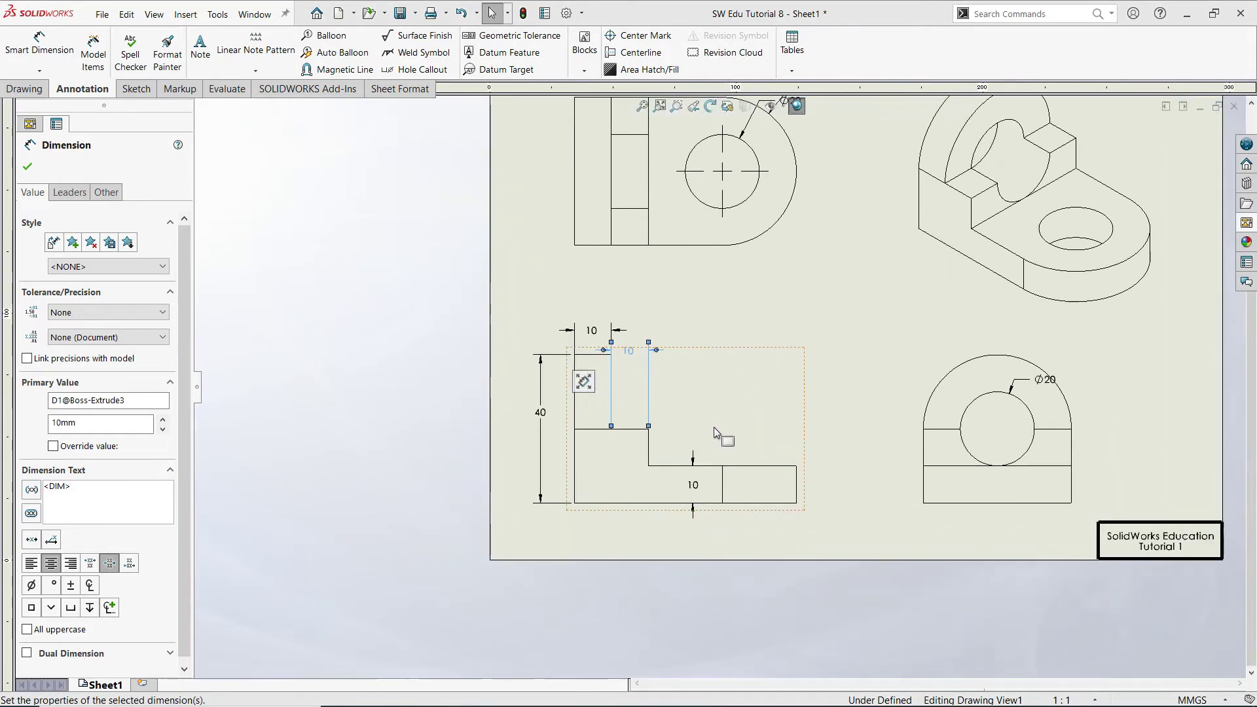
click(706, 486)
drag(708, 488, 833, 455)
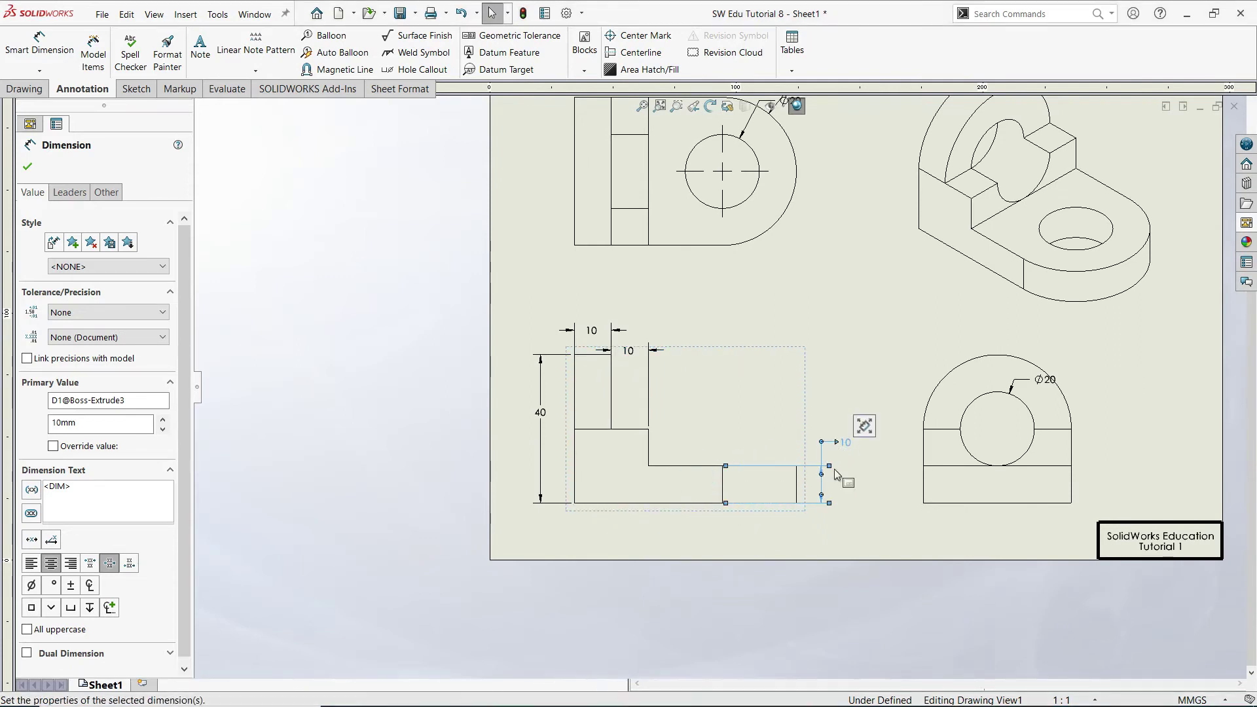
click(836, 533)
Step: Place the R20 beside the Ø20 and nudge the 40 dimension slightly down-right
scroll(719, 387, up, 3)
scroll(705, 228, down, 1)
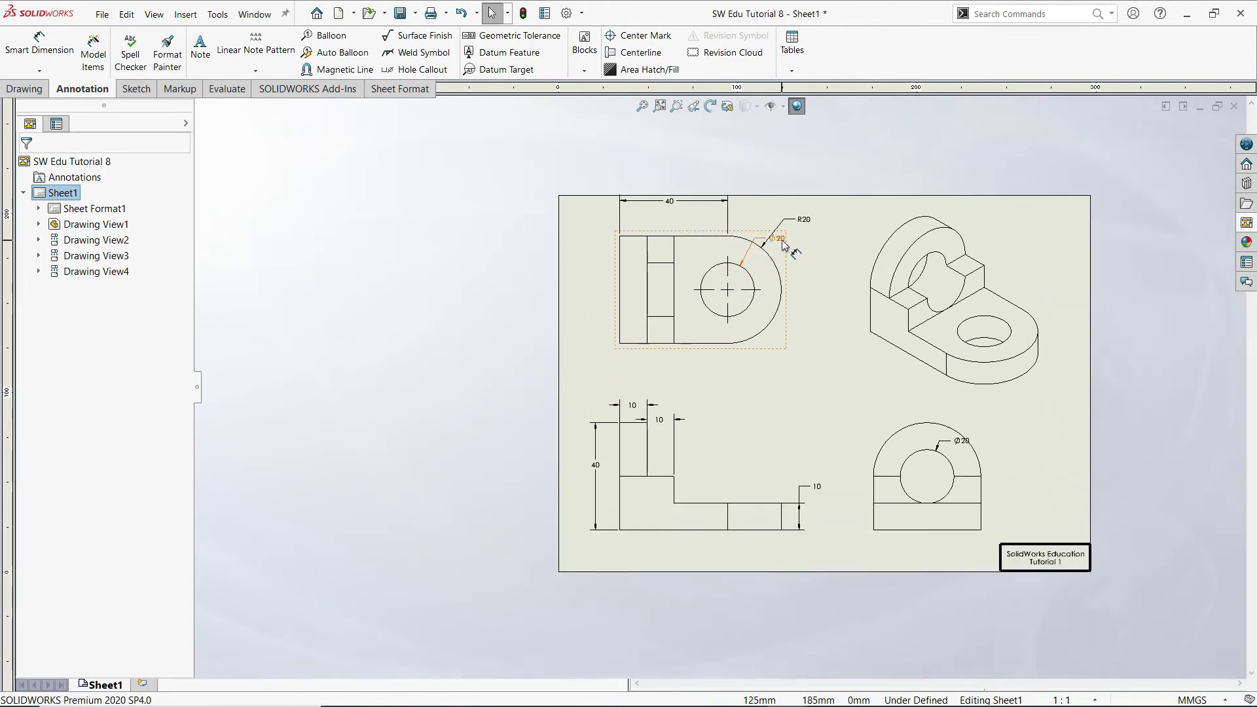
mouse_move(800, 219)
mouse_down()
mouse_move(796, 238)
mouse_move(780, 218)
mouse_up()
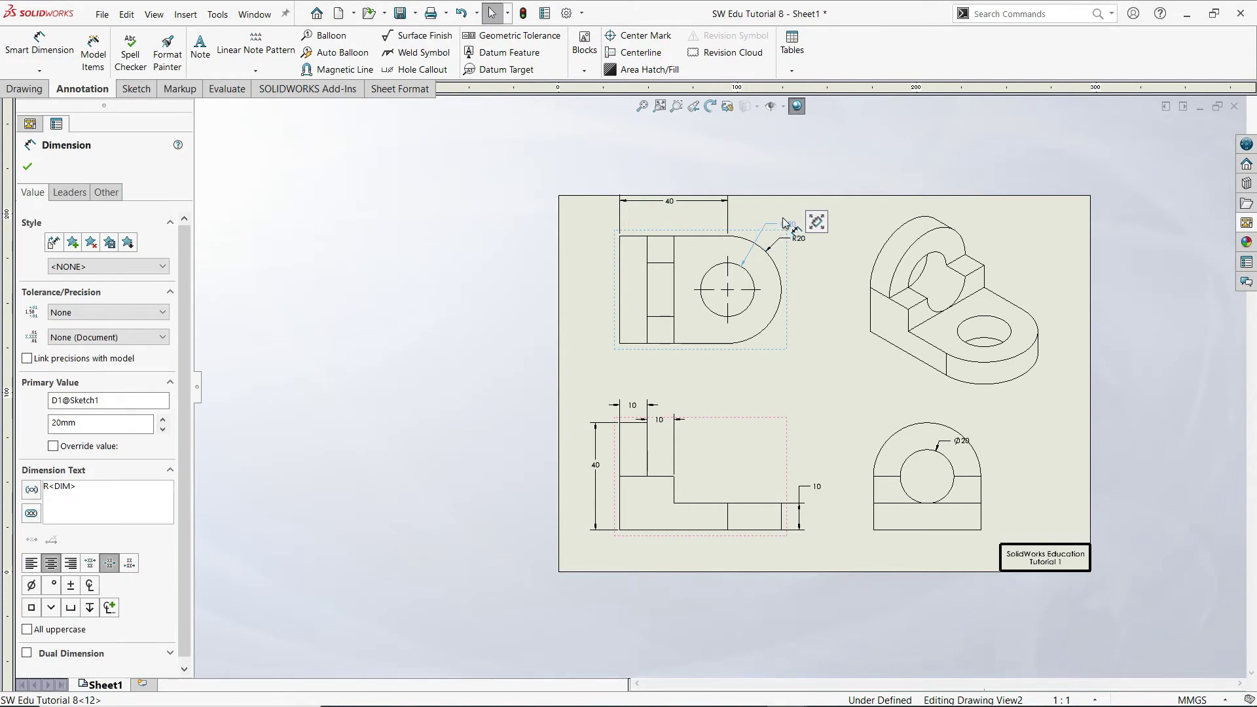
mouse_move(783, 220)
mouse_down()
mouse_move(807, 254)
mouse_move(799, 224)
mouse_up()
click(818, 302)
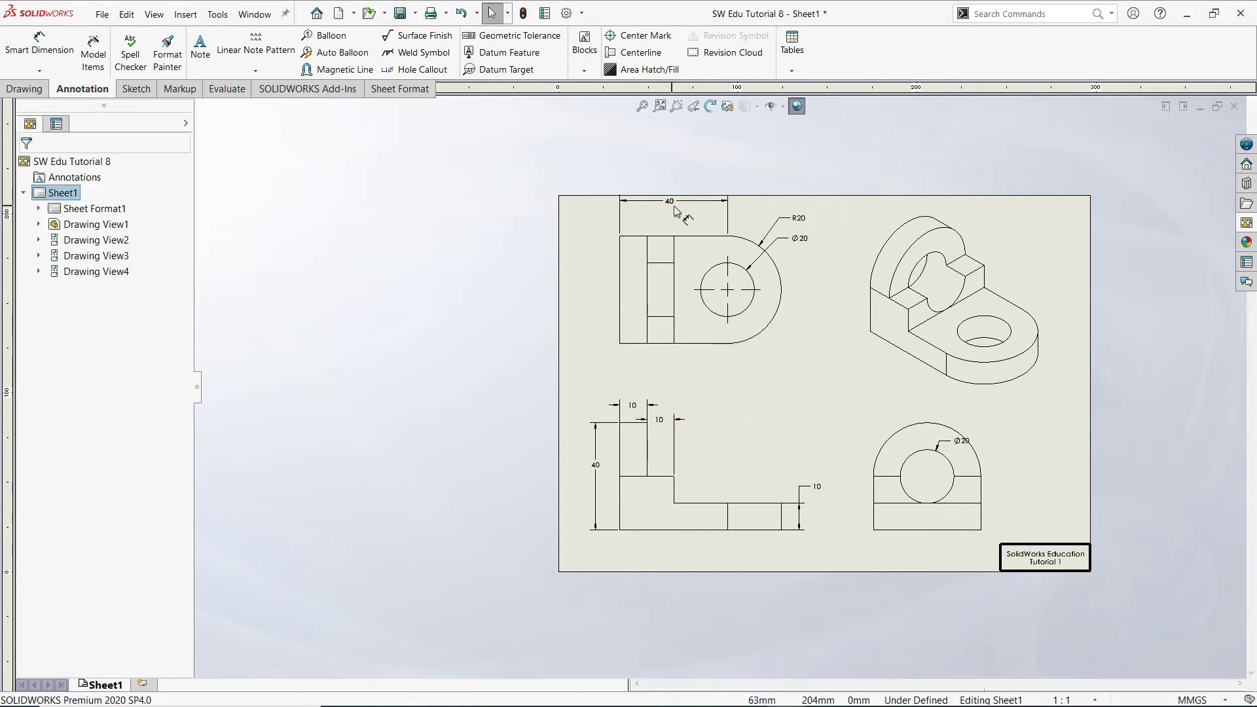
drag(682, 207, 687, 213)
click(587, 314)
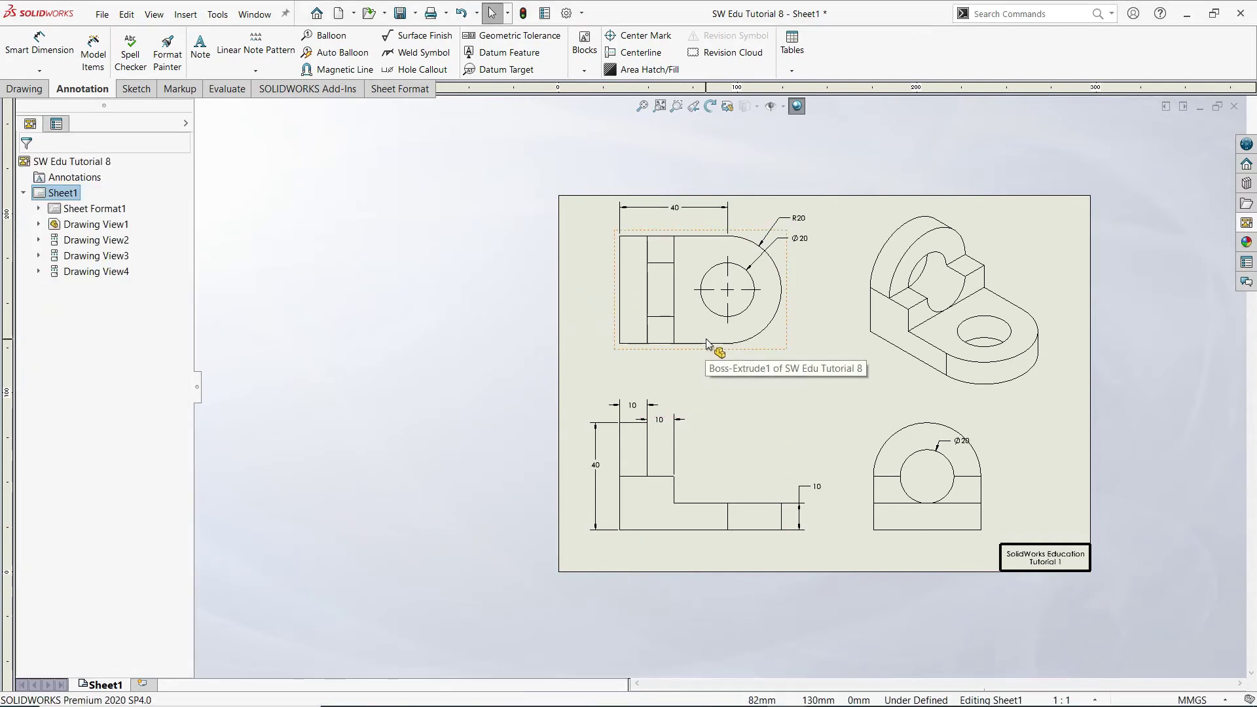
click(39, 42)
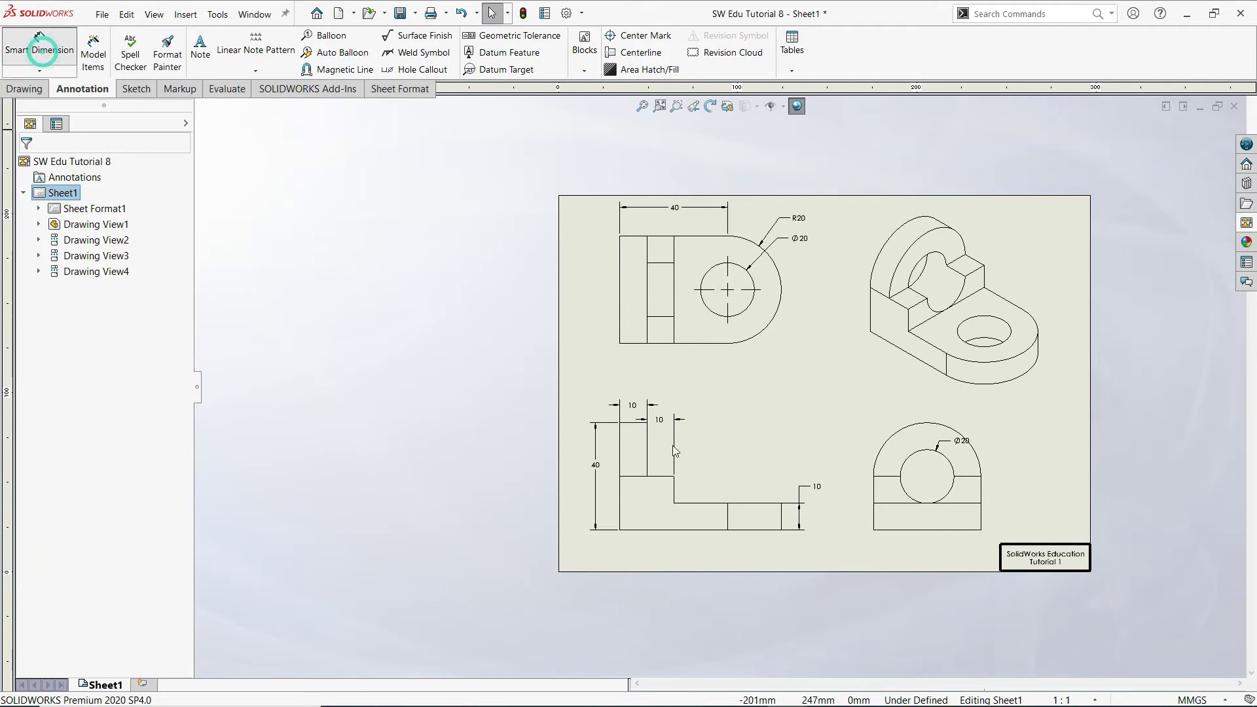
click(697, 533)
Step: Add a 60 length below the front view, a Ø40 left of the top view, and shift the Ø20 up-right
click(704, 567)
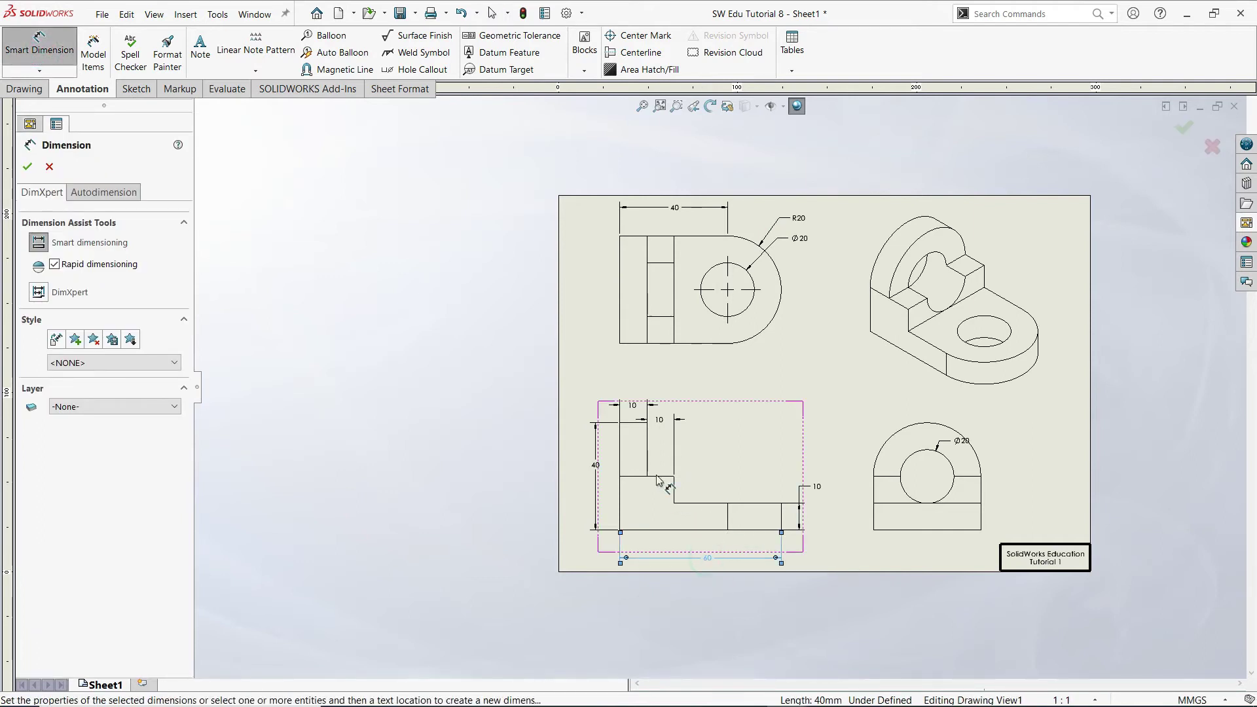
click(621, 296)
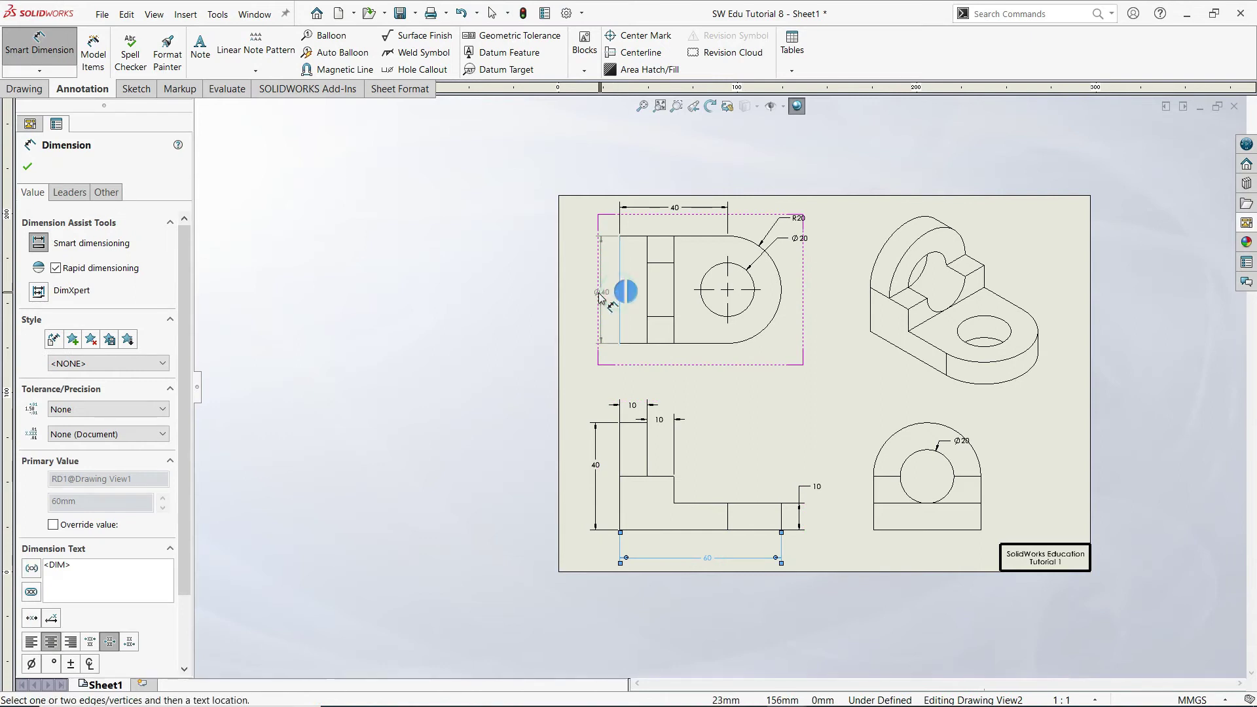
click(591, 292)
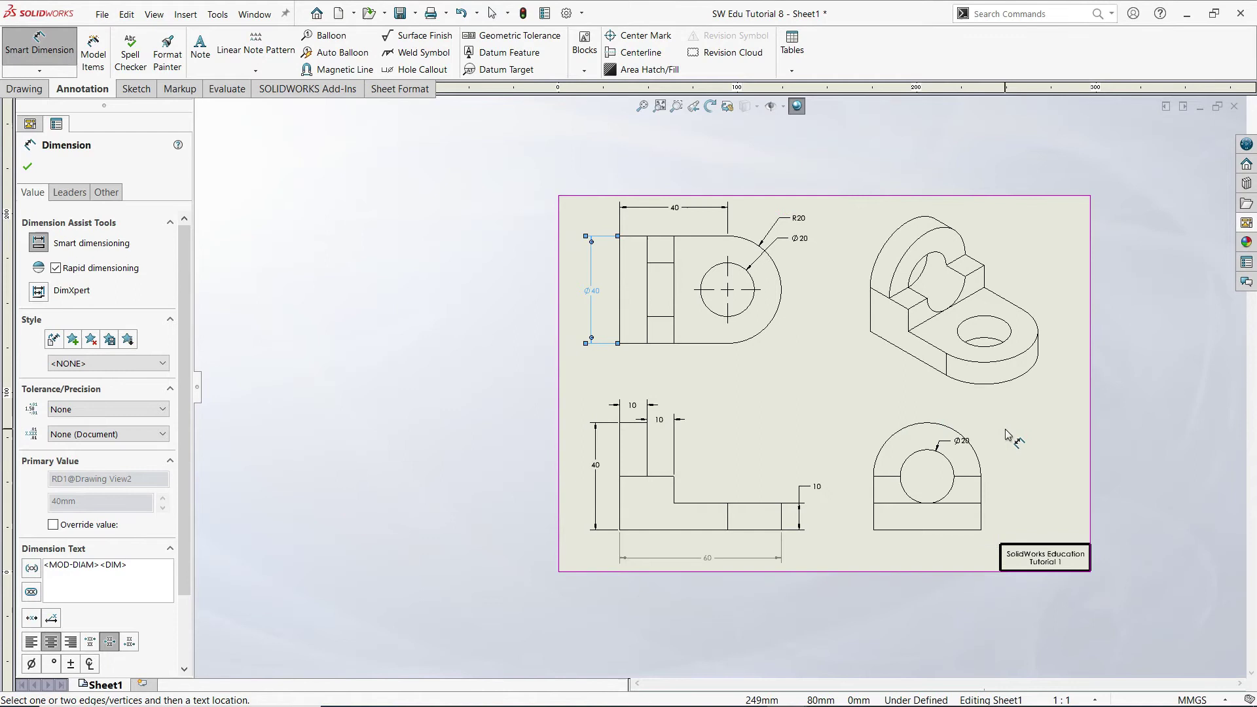
key(Escape)
scroll(1048, 478, down, 2)
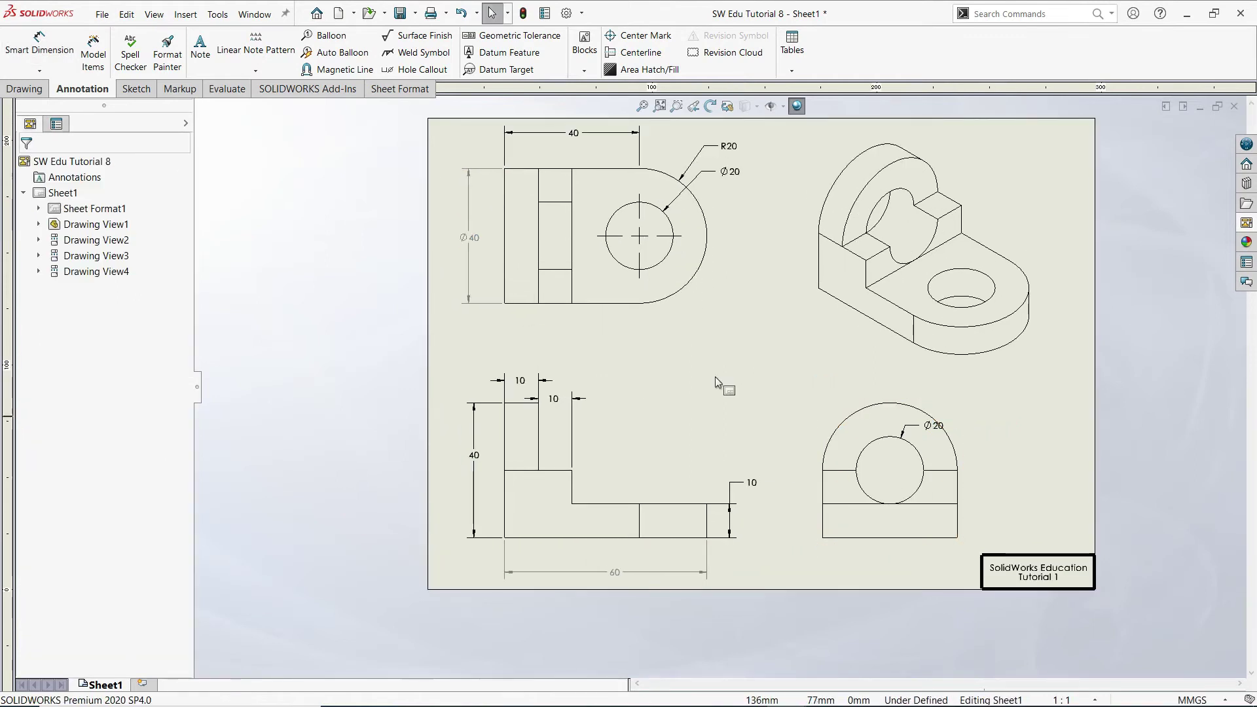
click(752, 333)
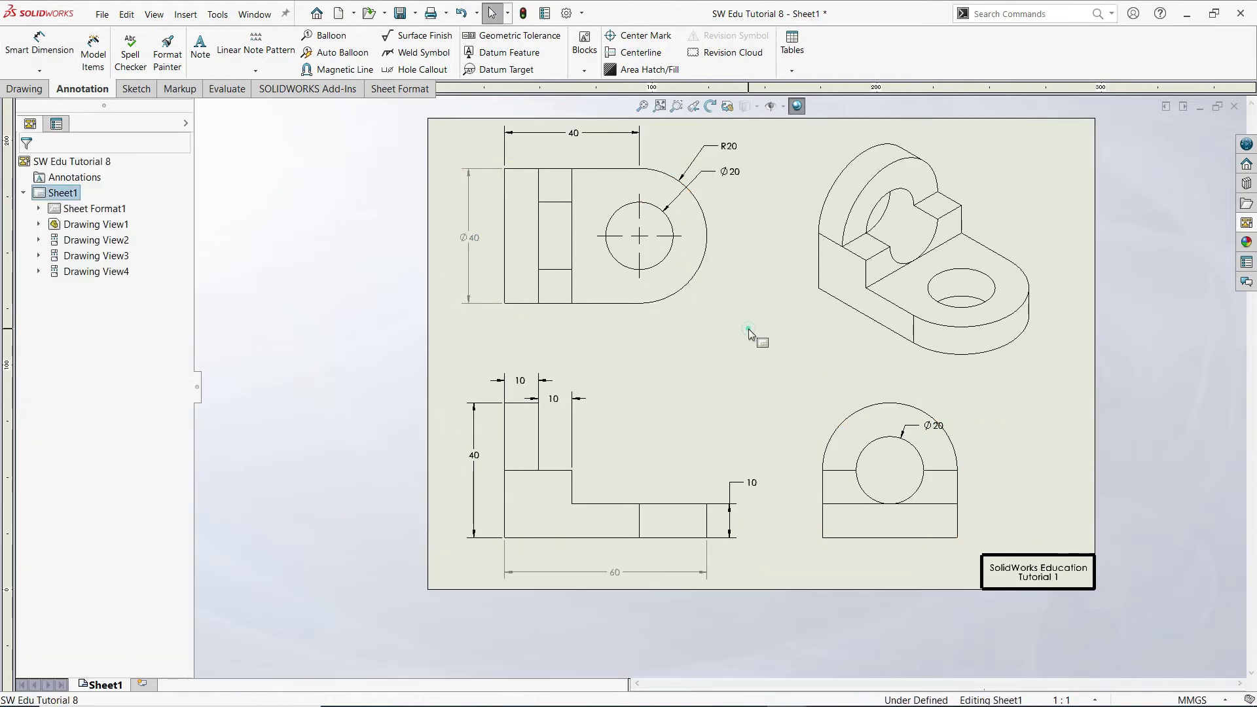
drag(926, 431, 946, 408)
Step: Add a center mark to the Ø20 hole in the bottom-right view
click(1007, 462)
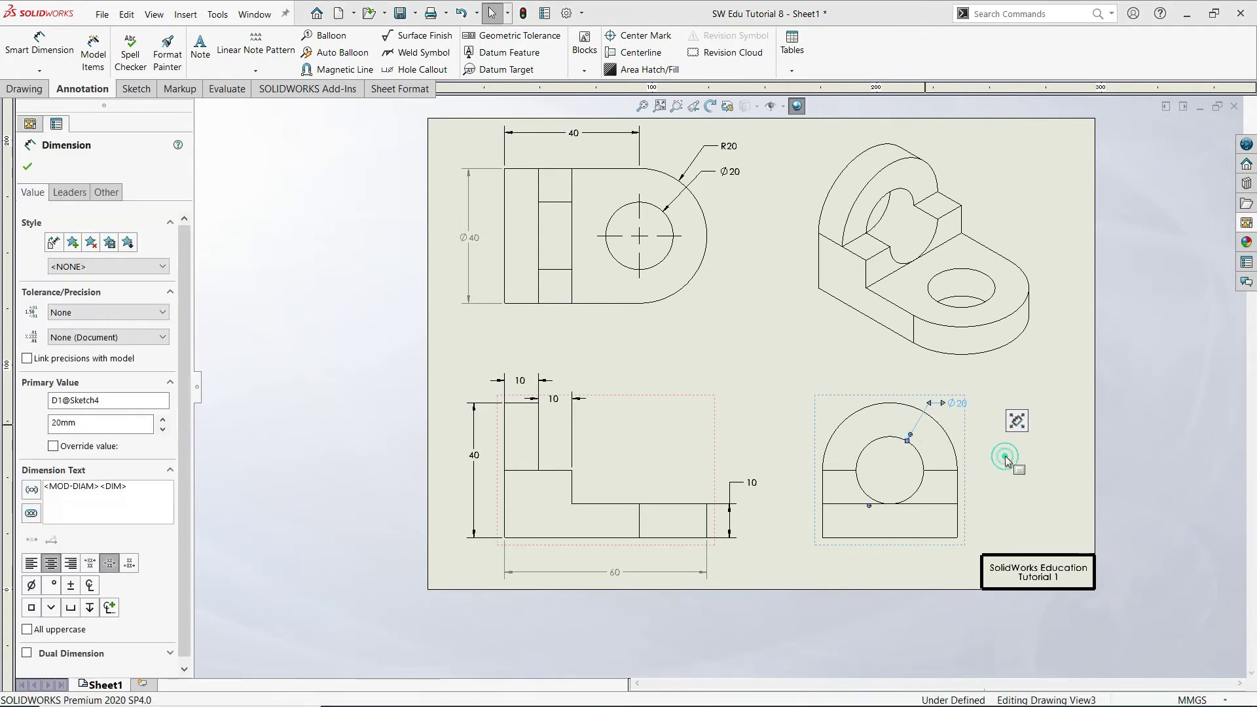
click(634, 55)
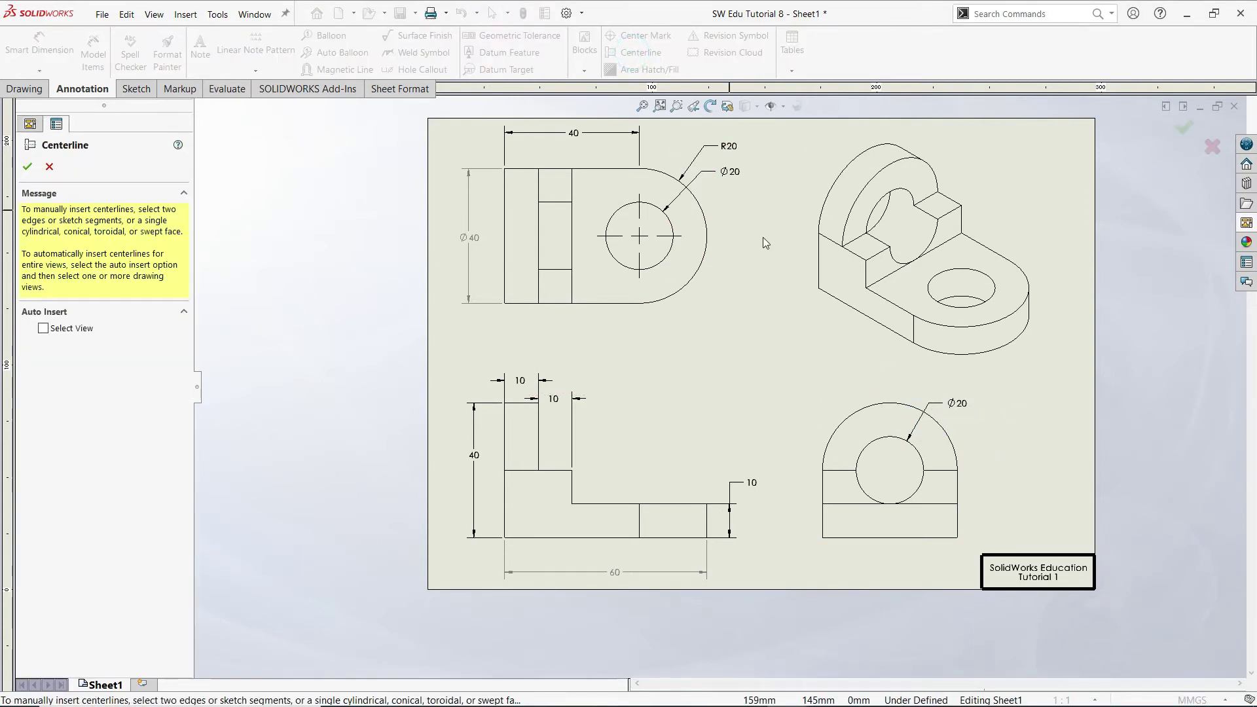
click(644, 53)
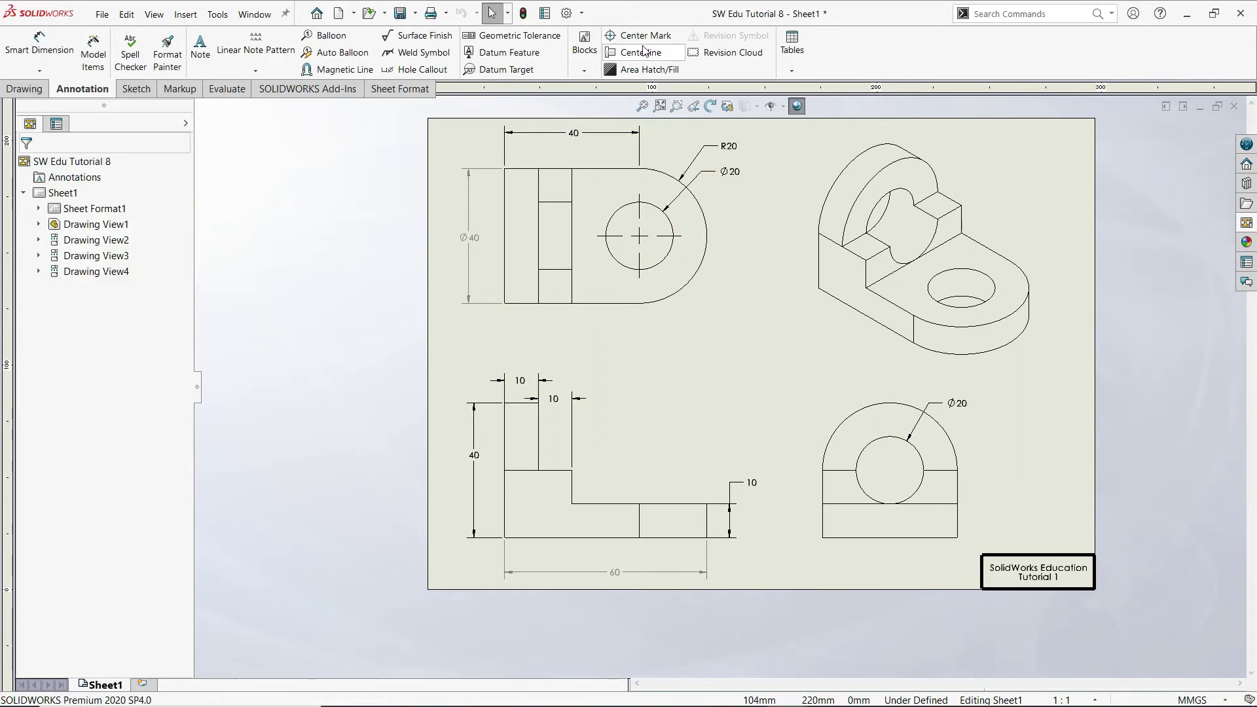
click(640, 36)
click(878, 405)
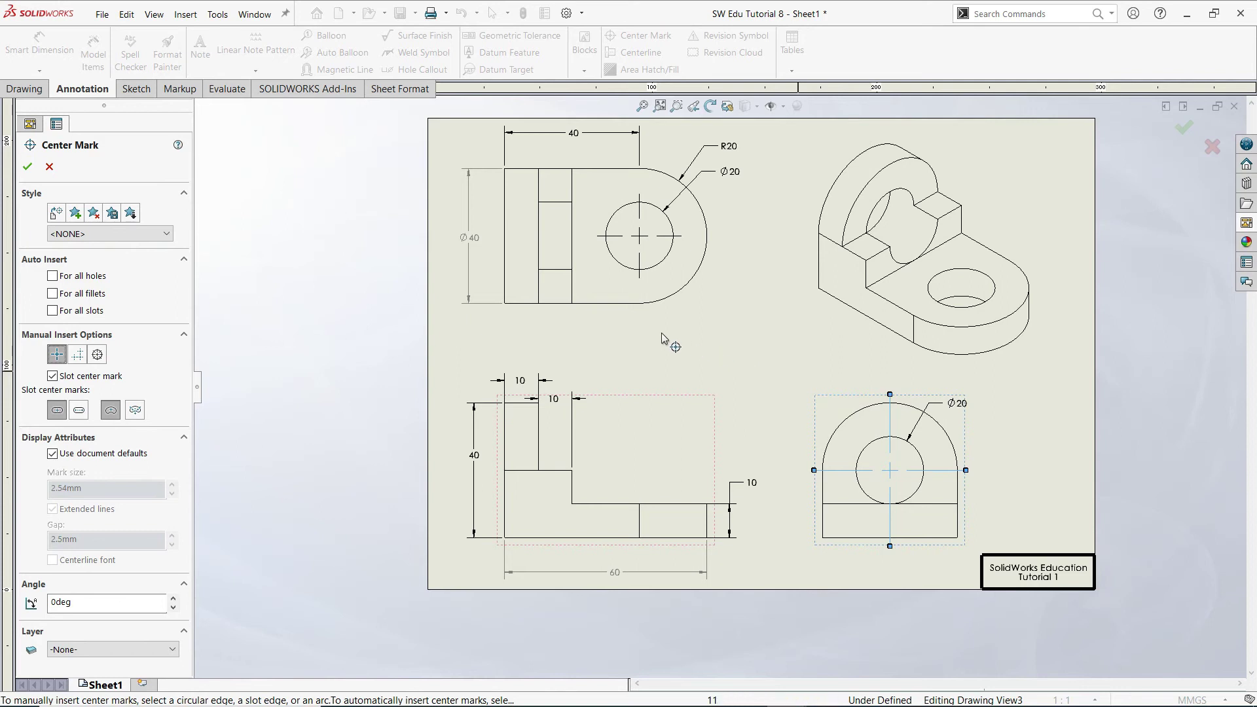
click(1184, 127)
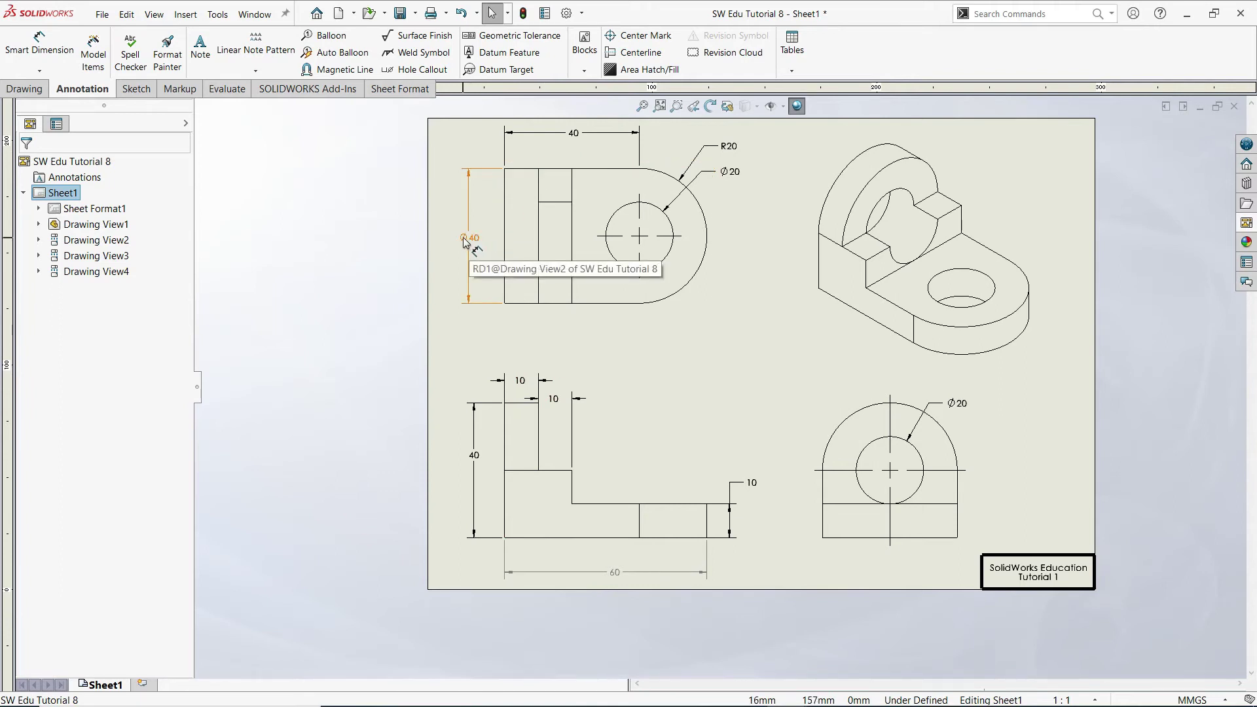
Step: Delete the Ø40 and dimension the arc's top and bottom ends vertically left of the view
click(468, 276)
key(Delete)
click(47, 55)
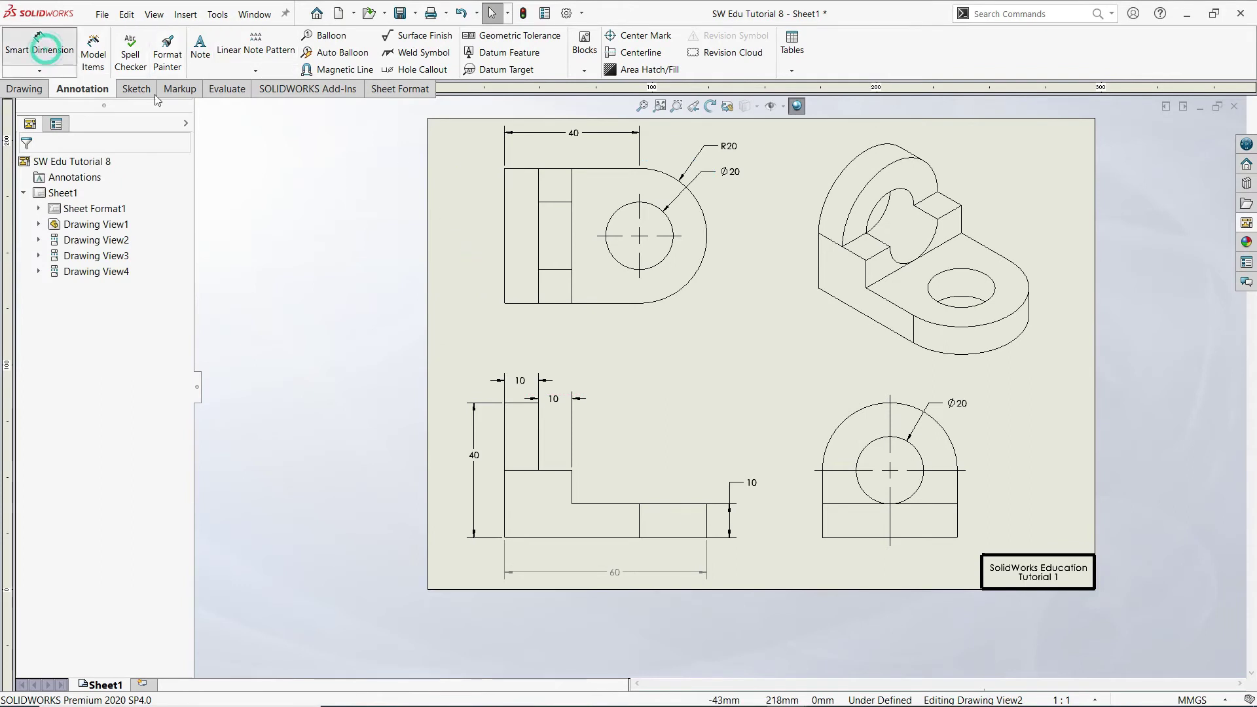
click(528, 305)
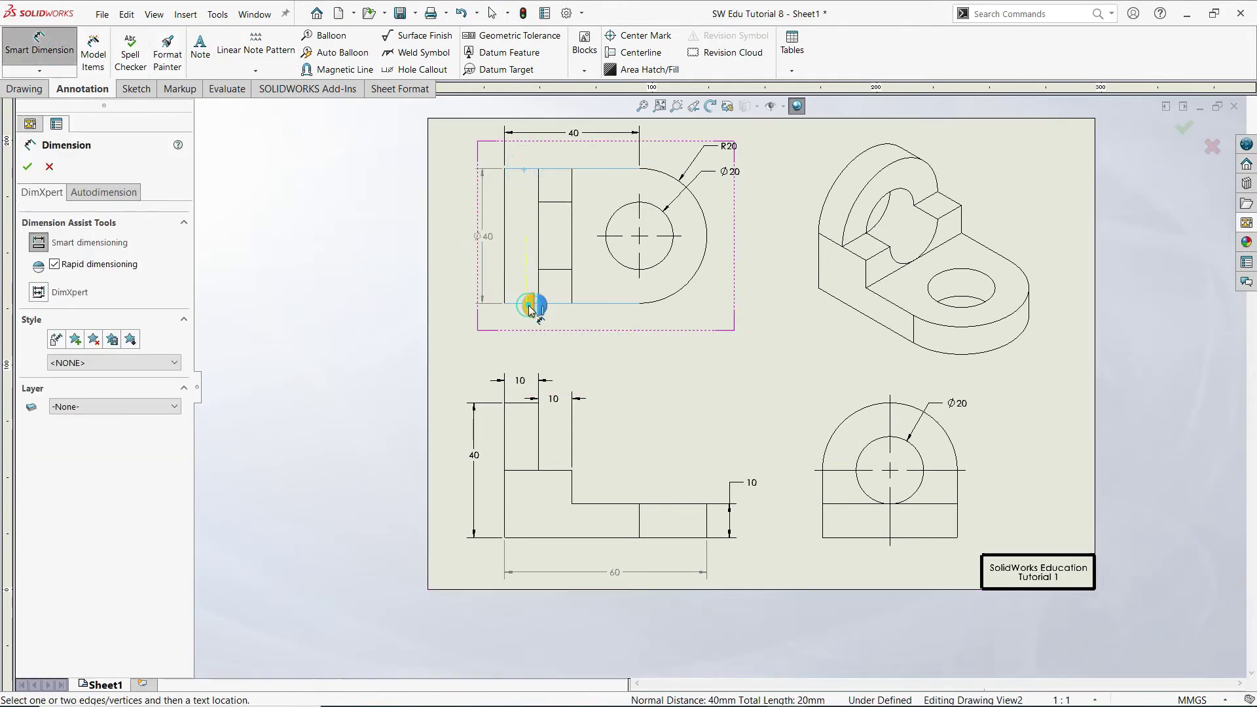
click(469, 237)
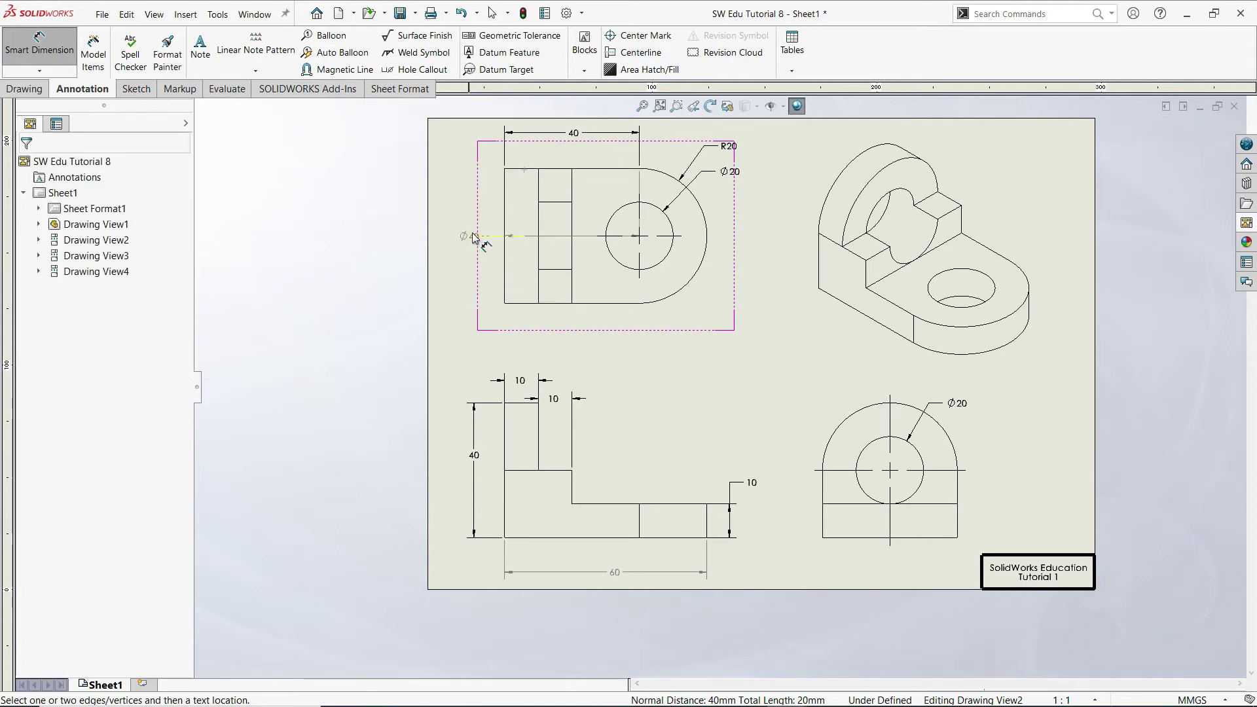
click(640, 168)
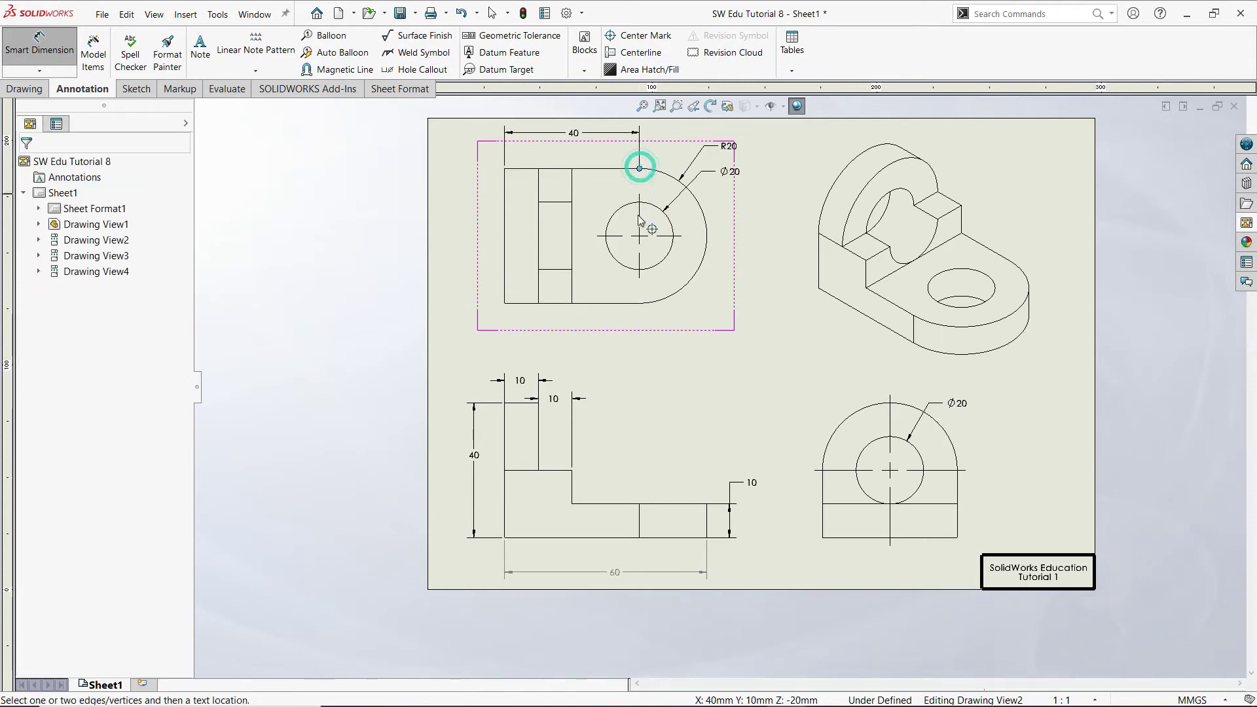
click(640, 304)
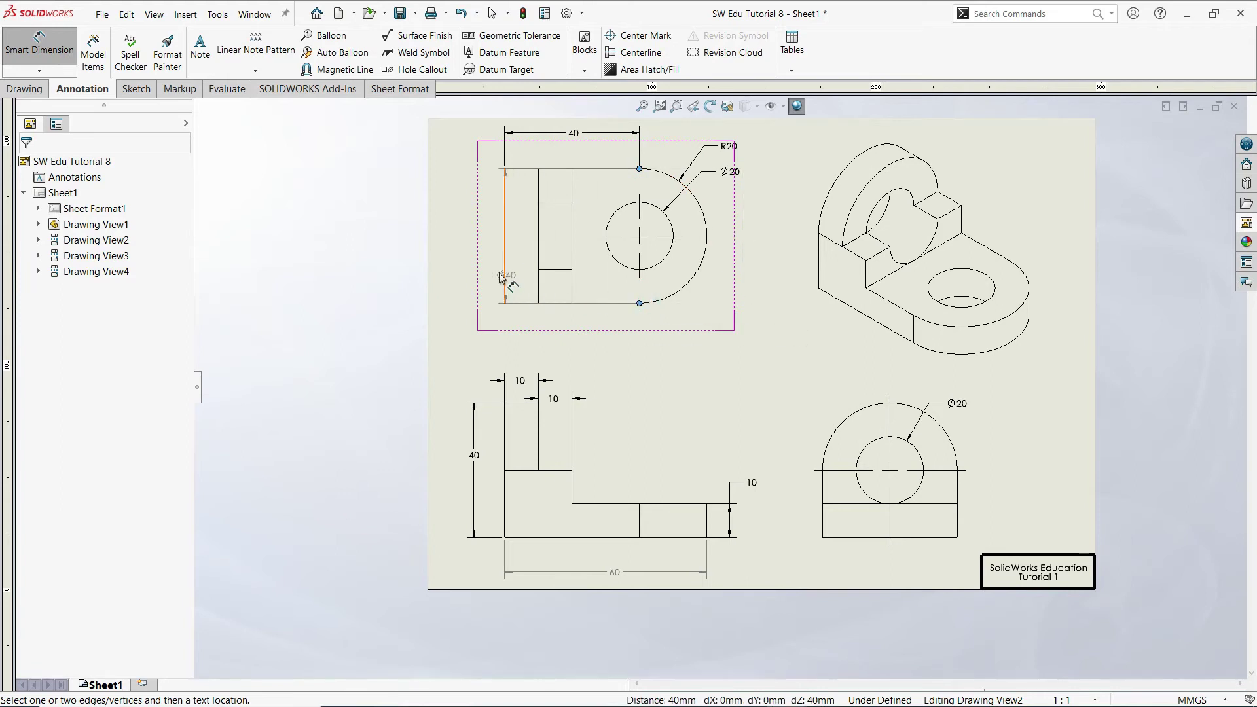
click(469, 237)
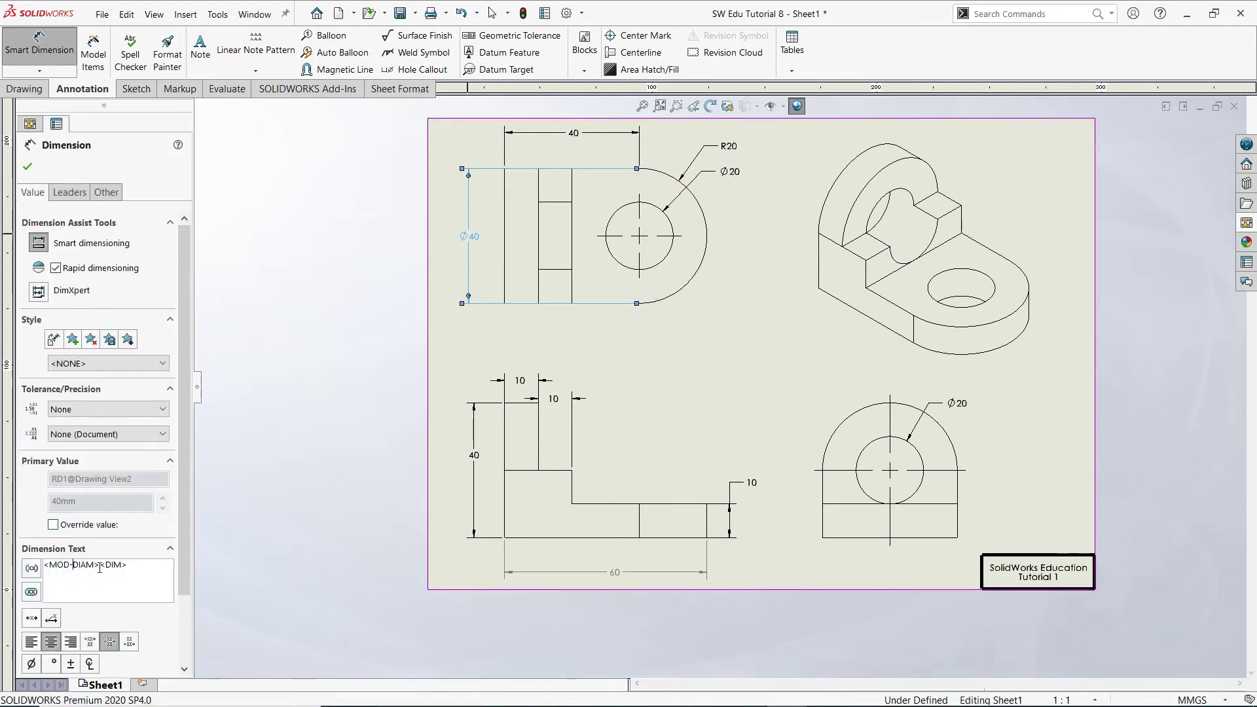
Step: Remove the diameter symbol so the new dimension reads a plain 40
key(Delete)
key(Delete)
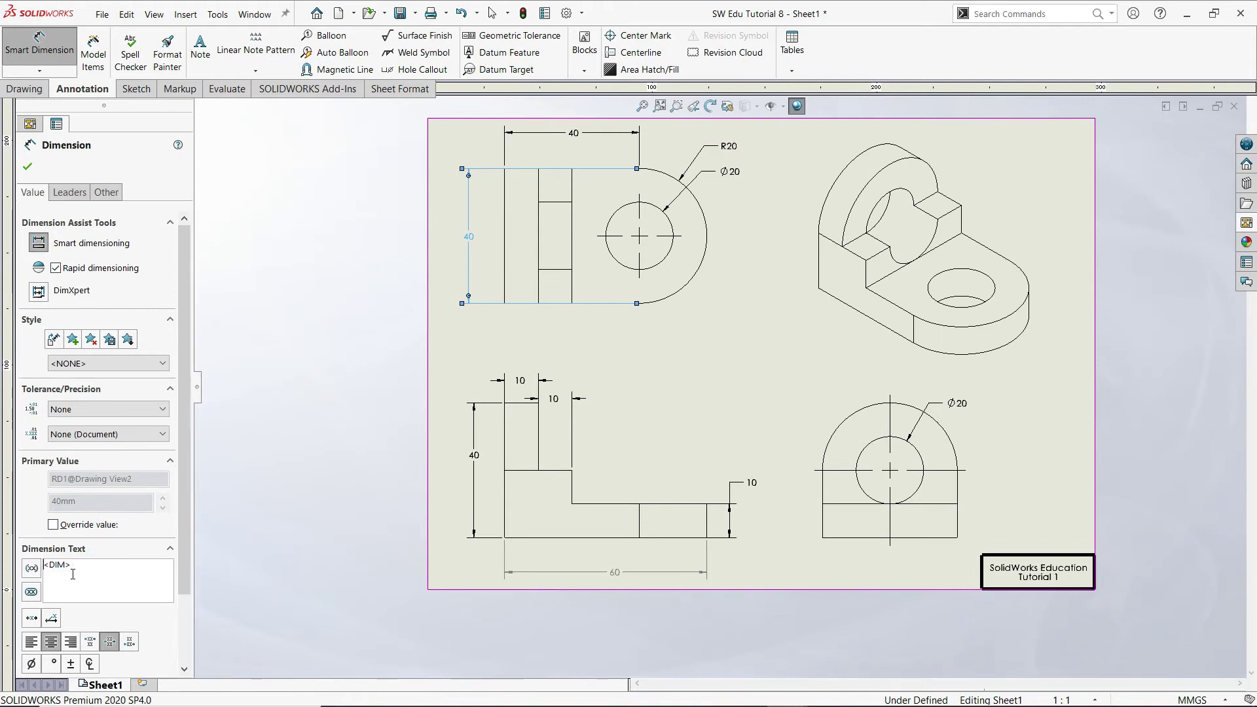
click(255, 569)
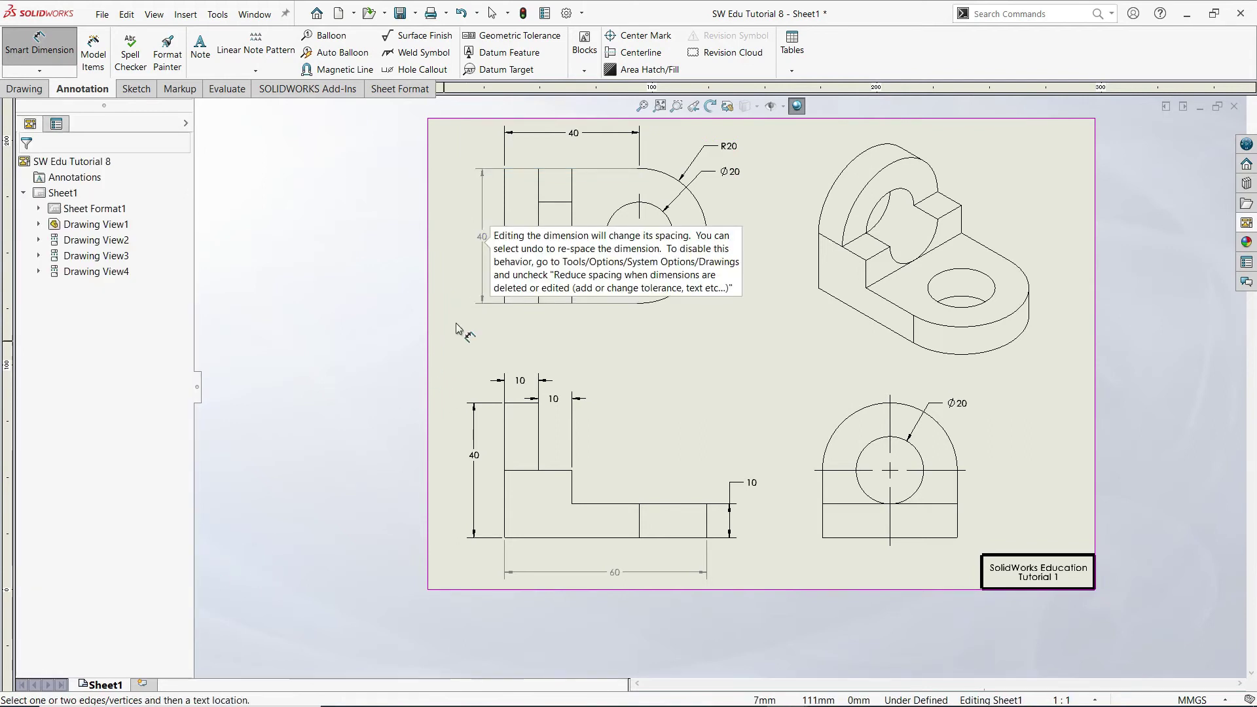
key(Escape)
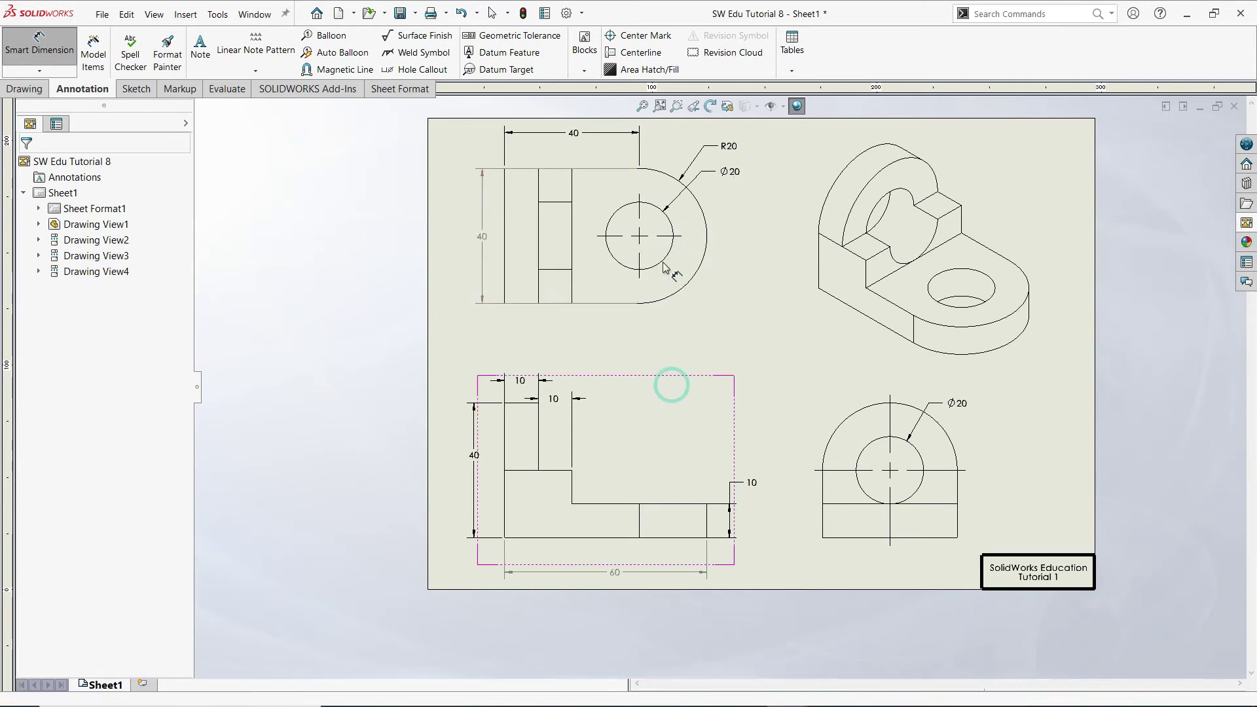
scroll(665, 379, down, 3)
scroll(652, 377, up, 3)
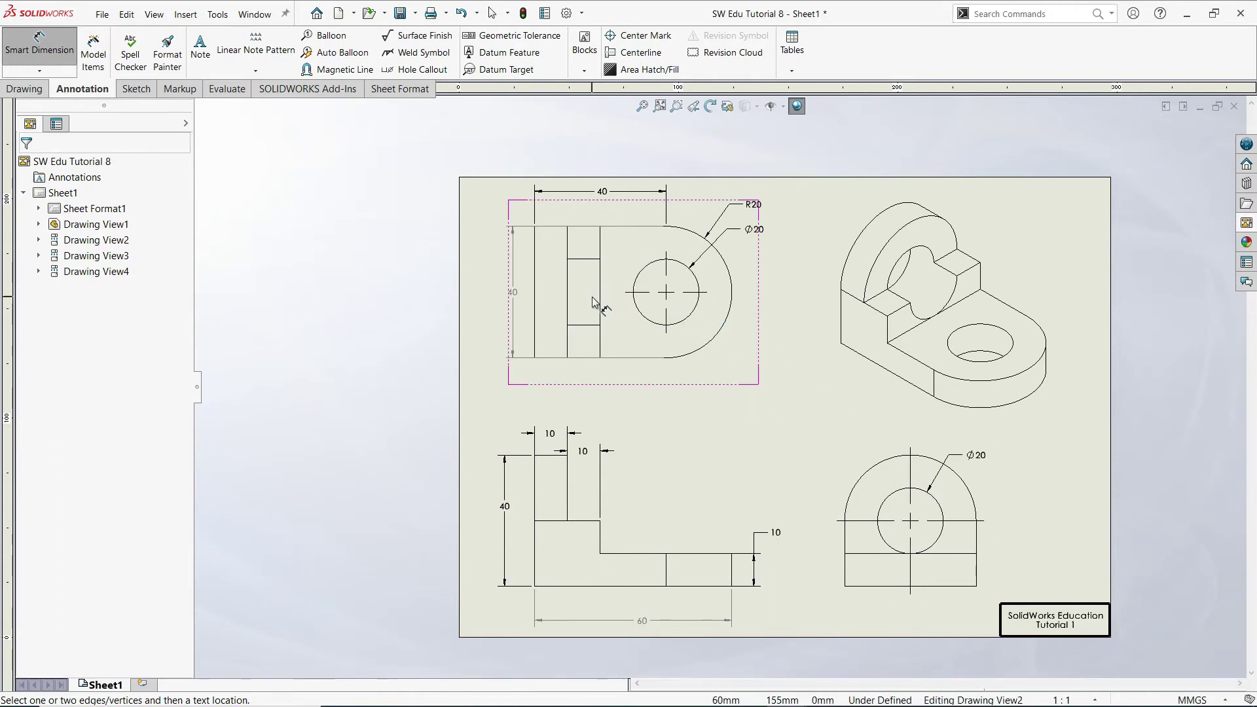
scroll(718, 386, up, 2)
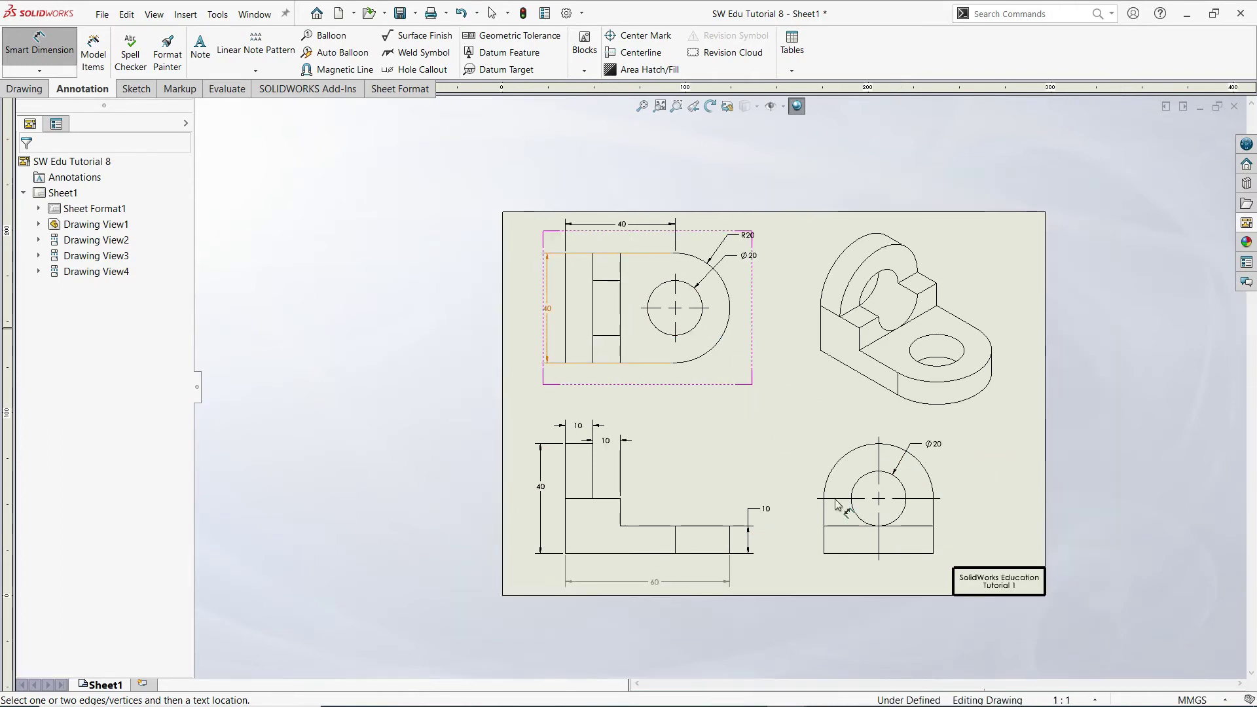
Step: Box-select every dimension and center mark on the sheet and auto-arrange them so the callouts spread out
click(947, 587)
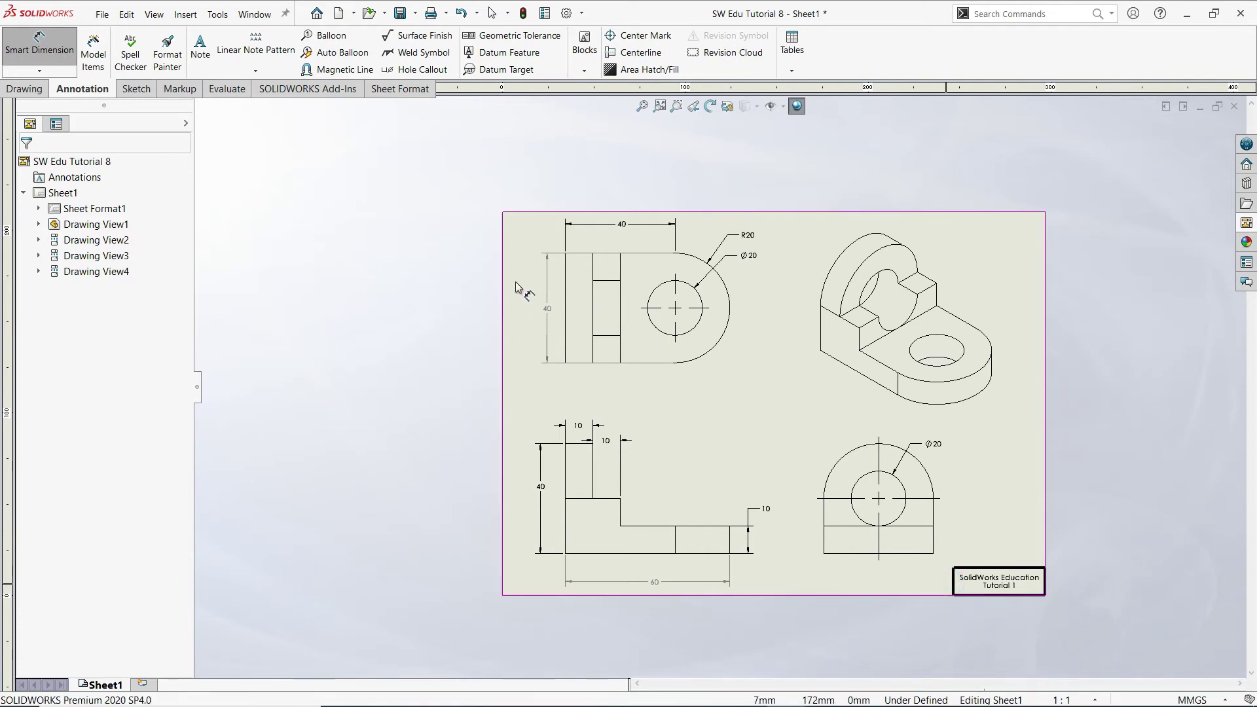
click(452, 418)
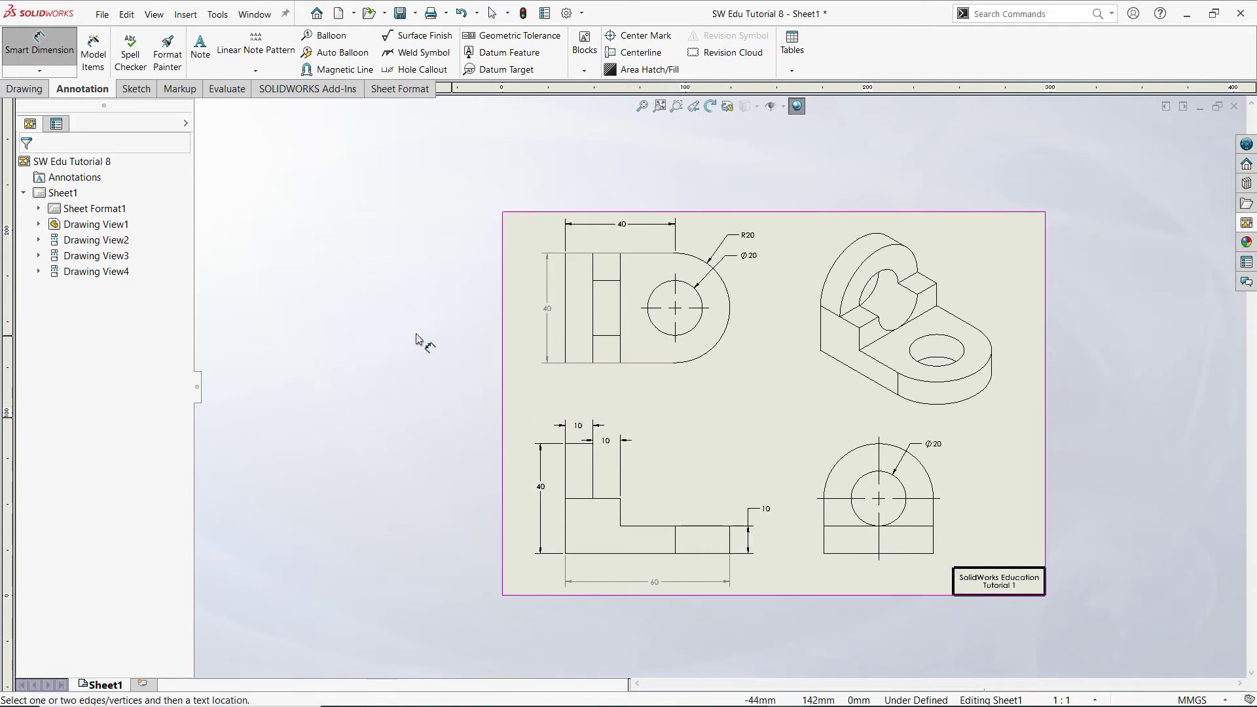
key(Escape)
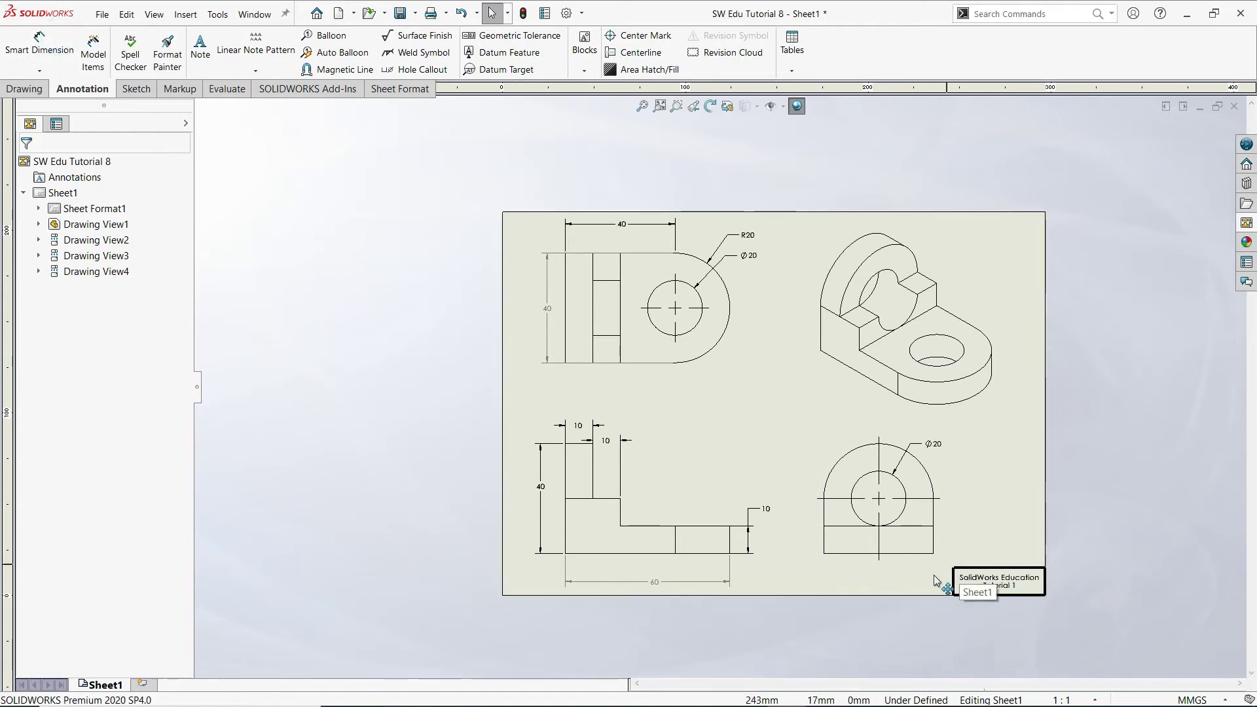
mouse_move(943, 587)
mouse_down()
mouse_move(670, 401)
mouse_move(476, 195)
mouse_up()
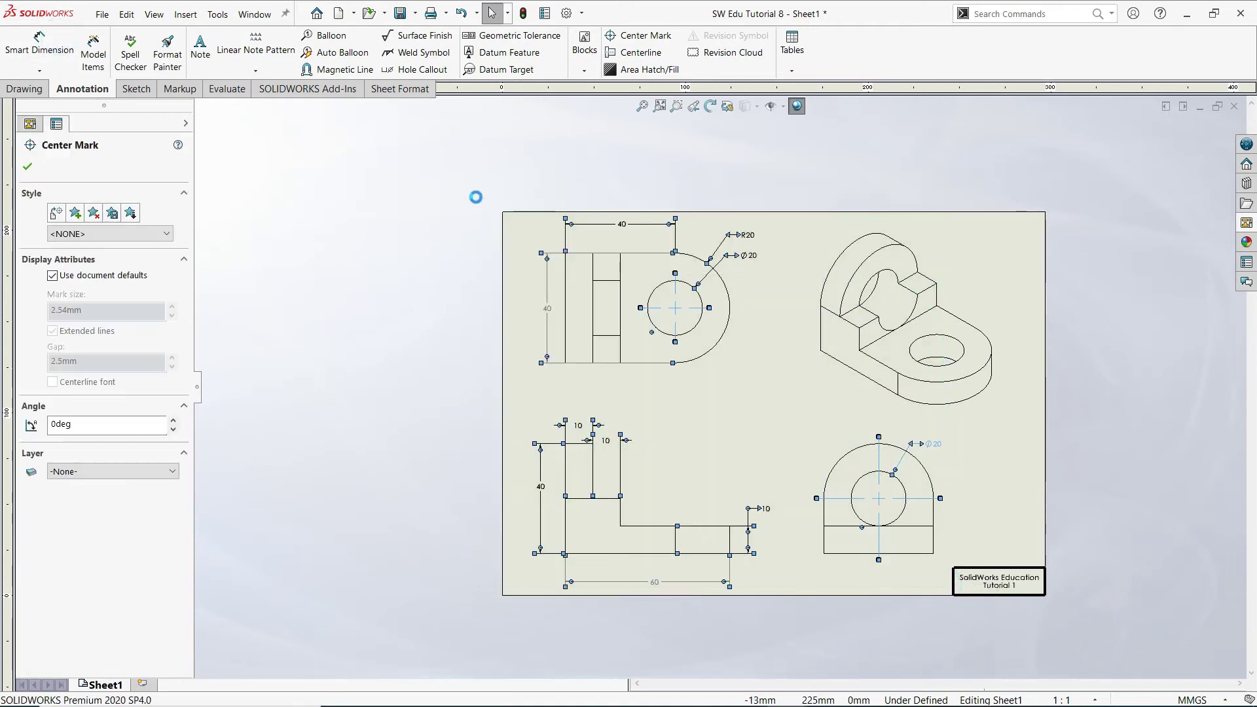
click(471, 306)
mouse_move(489, 169)
mouse_down()
mouse_move(589, 323)
mouse_move(1100, 665)
mouse_move(930, 624)
mouse_up()
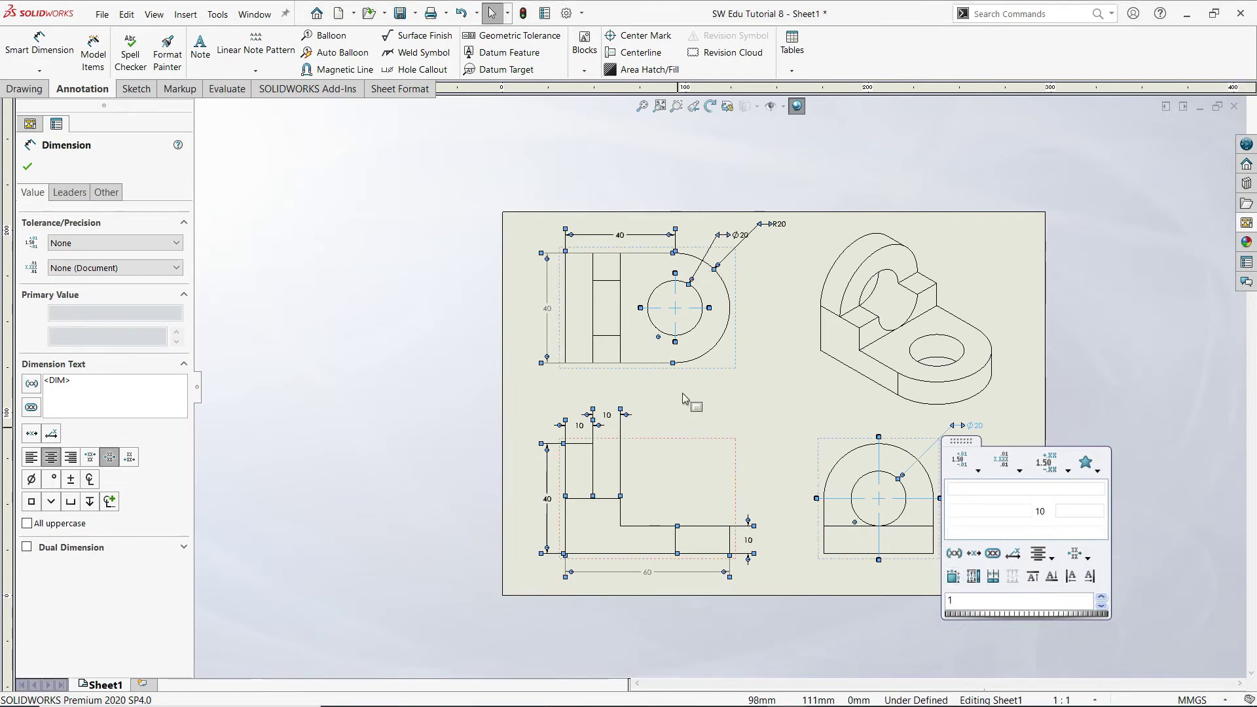
key(Escape)
scroll(597, 290, down, 1)
scroll(598, 290, down, 2)
click(522, 226)
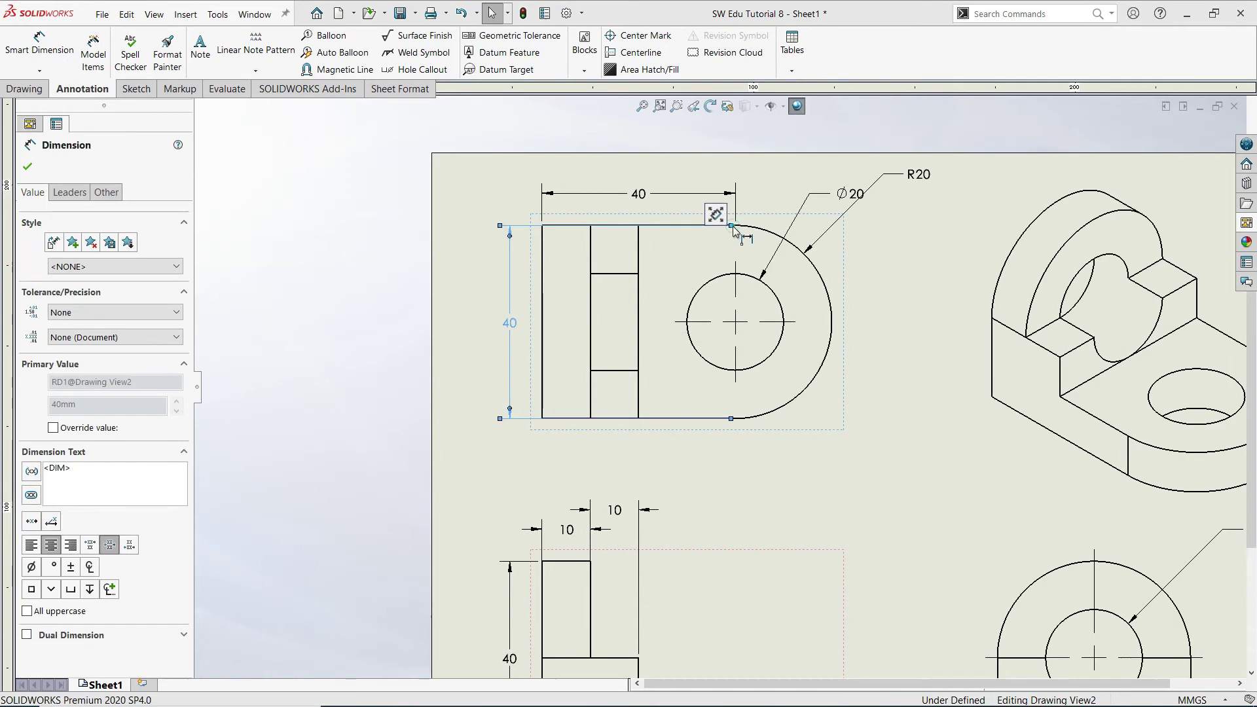
Step: Reattach the vertical 40 dimension's extension lines to the part's top and bottom corners
drag(732, 226, 590, 228)
click(597, 241)
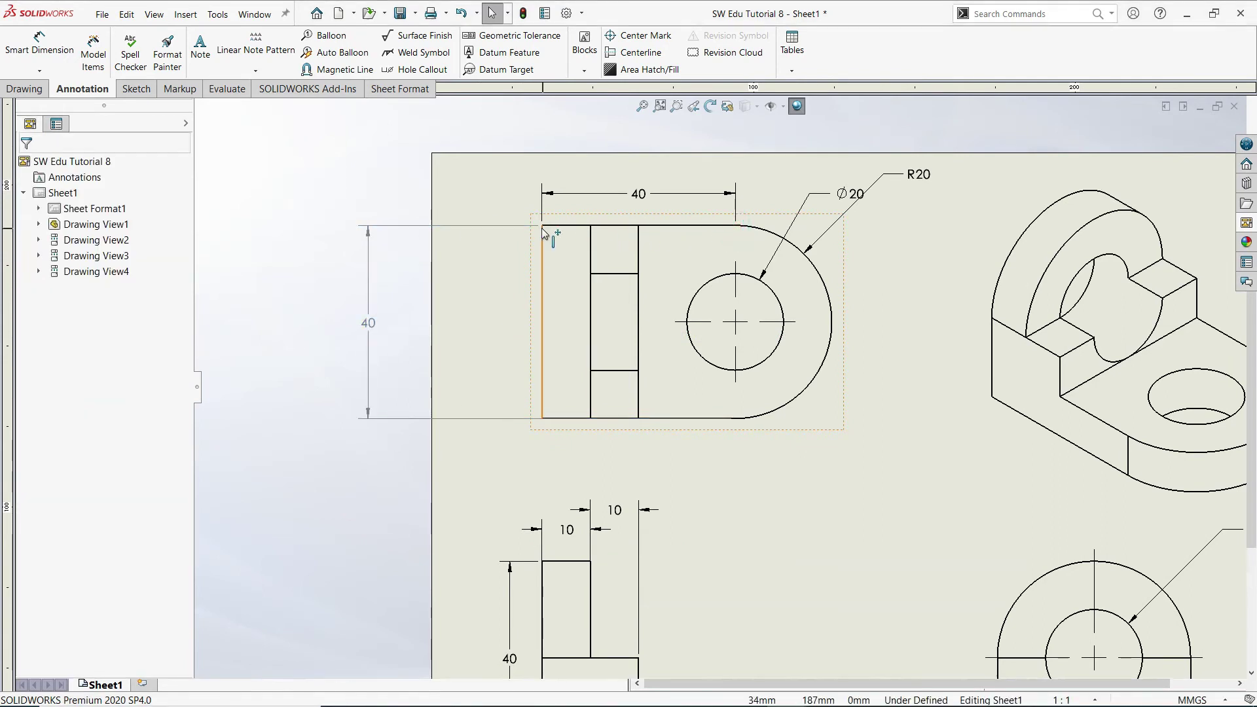
drag(535, 422, 629, 425)
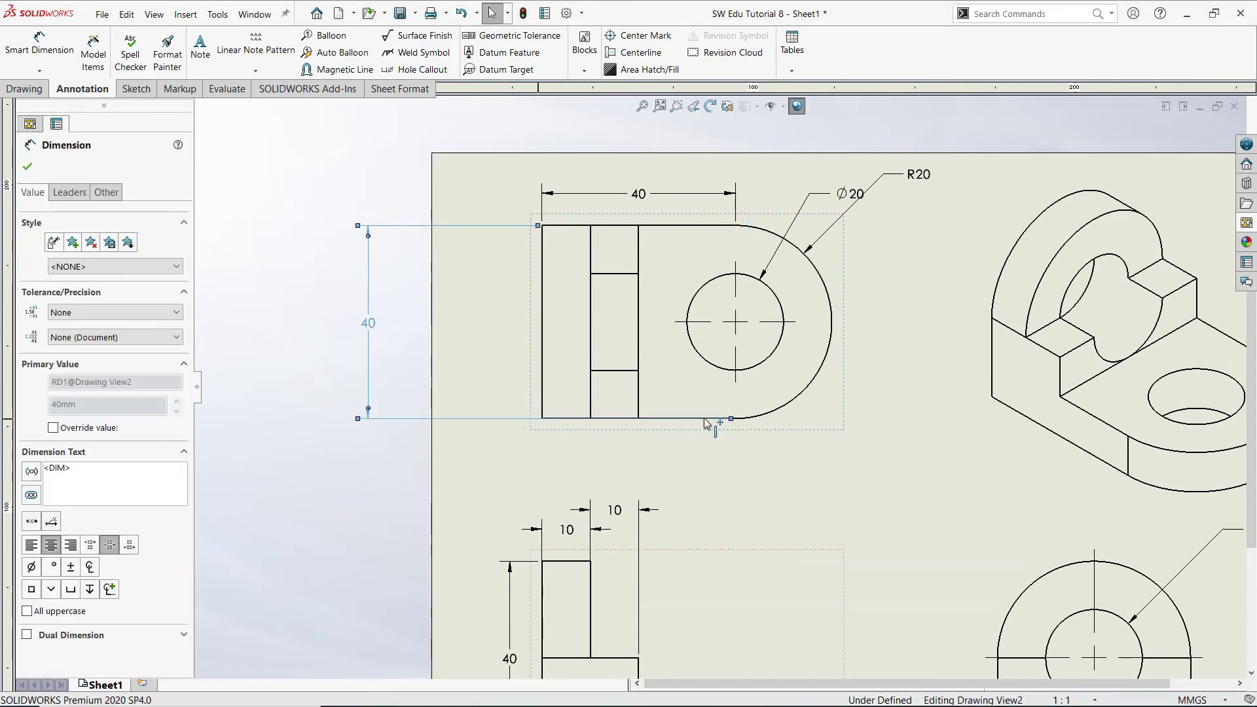
drag(537, 427, 541, 423)
Step: Place the 40 dimension beside the left edge and move the R20 callout closer to the arc
drag(370, 313, 511, 321)
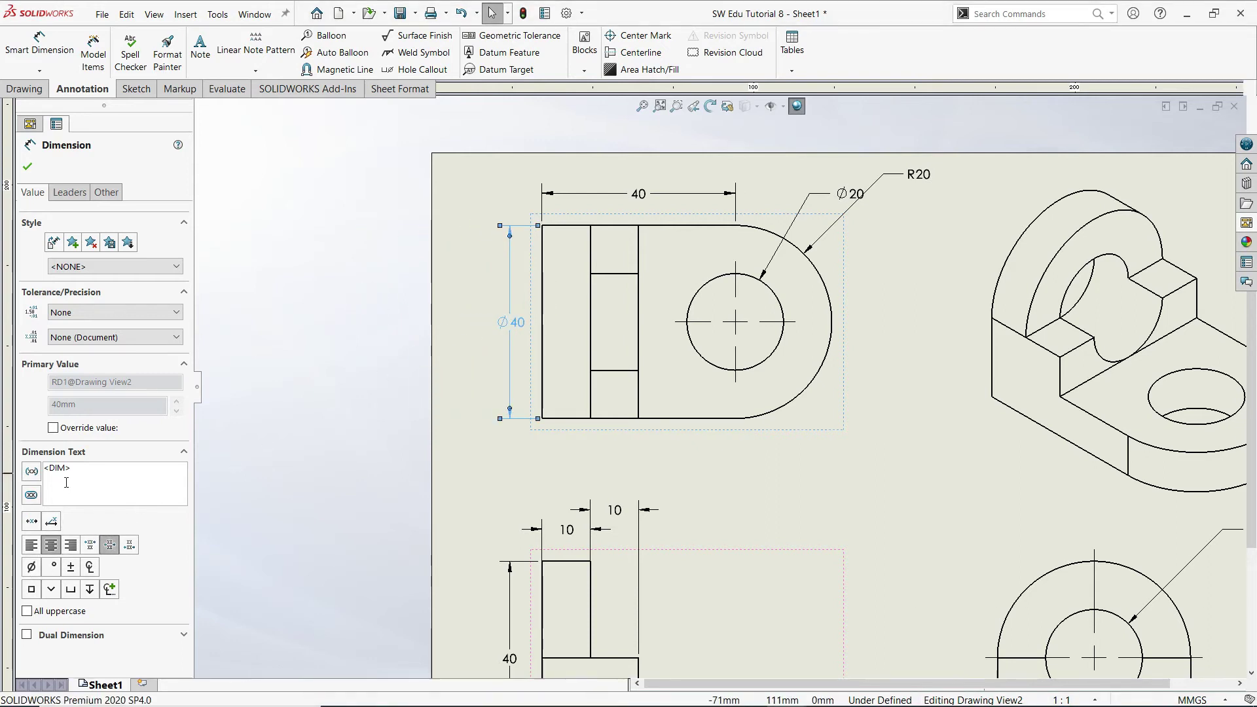
click(427, 446)
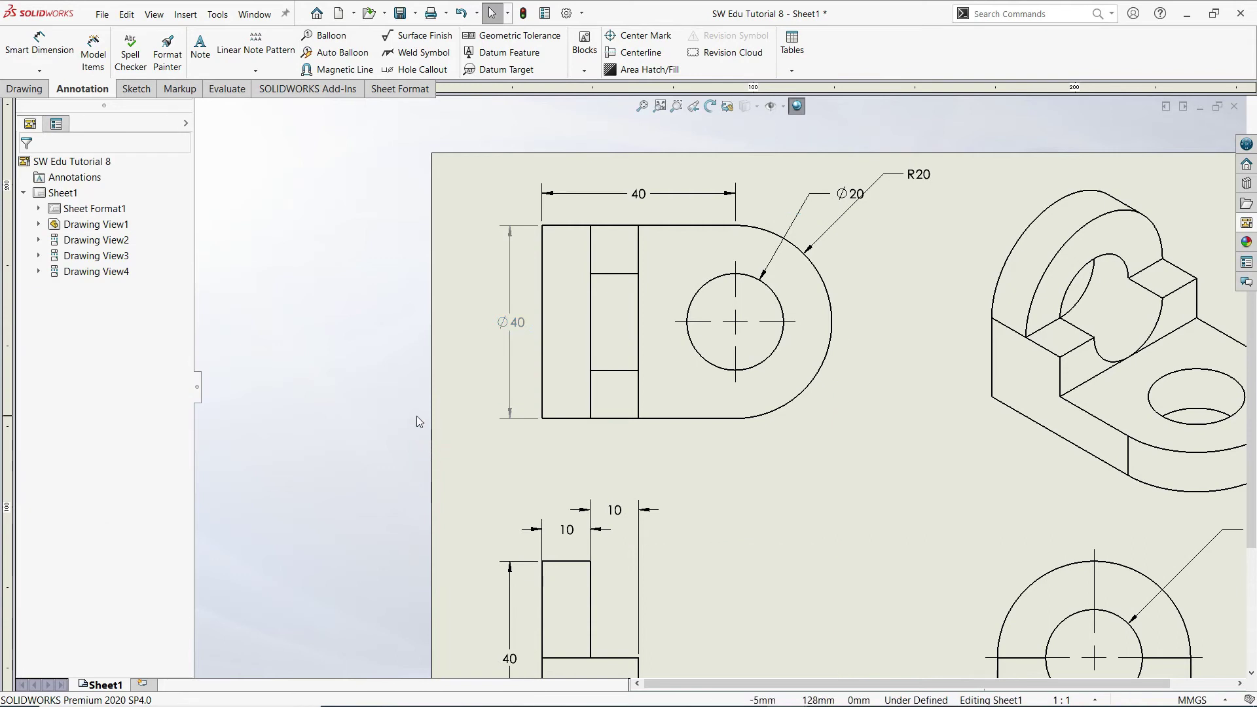
click(513, 339)
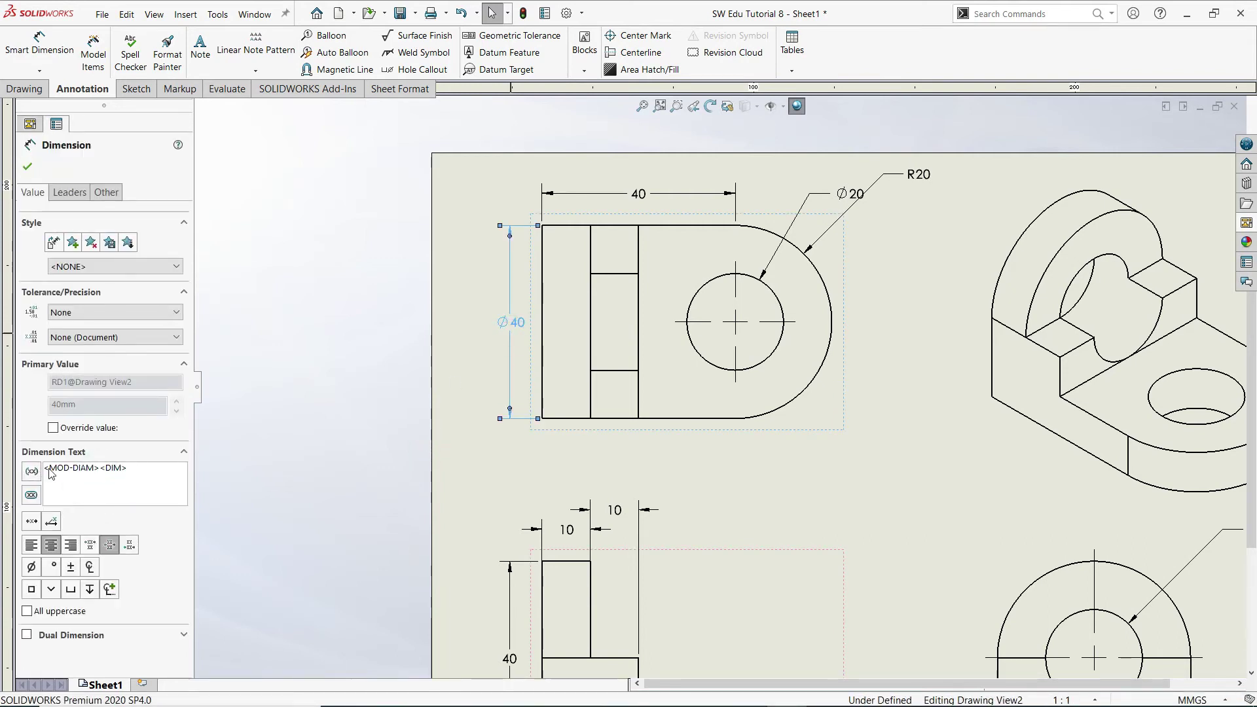
click(232, 481)
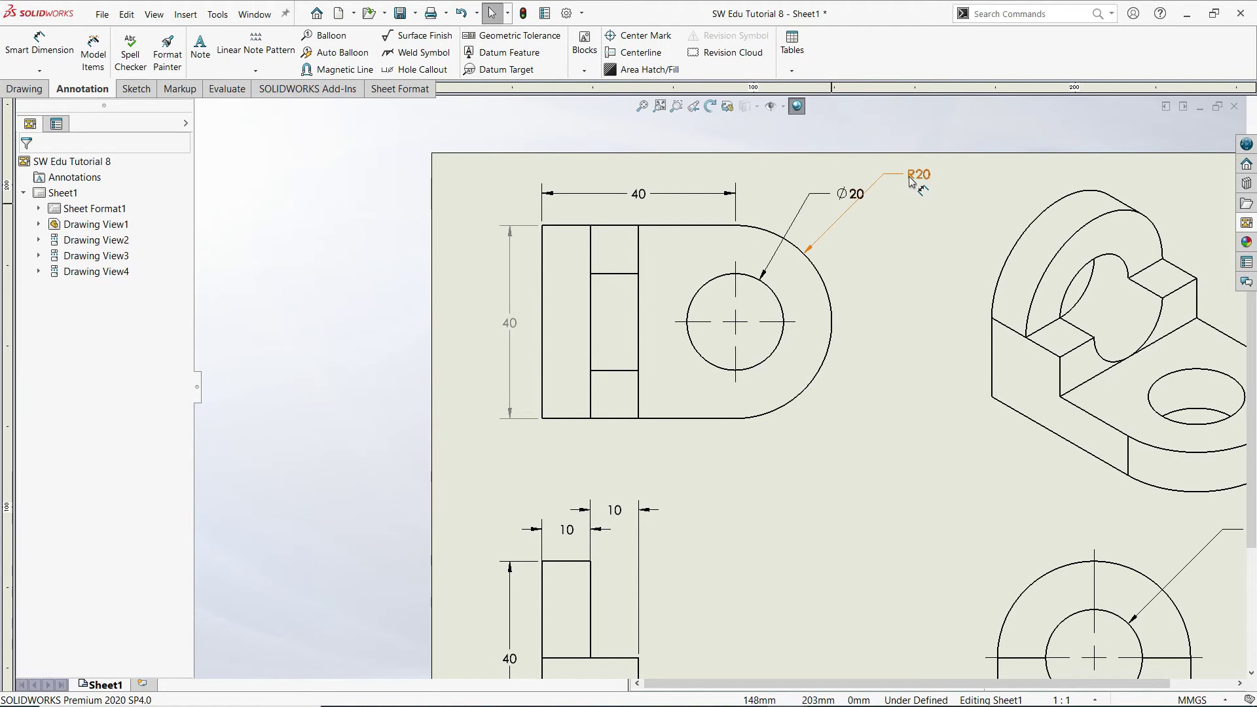
drag(910, 181, 866, 225)
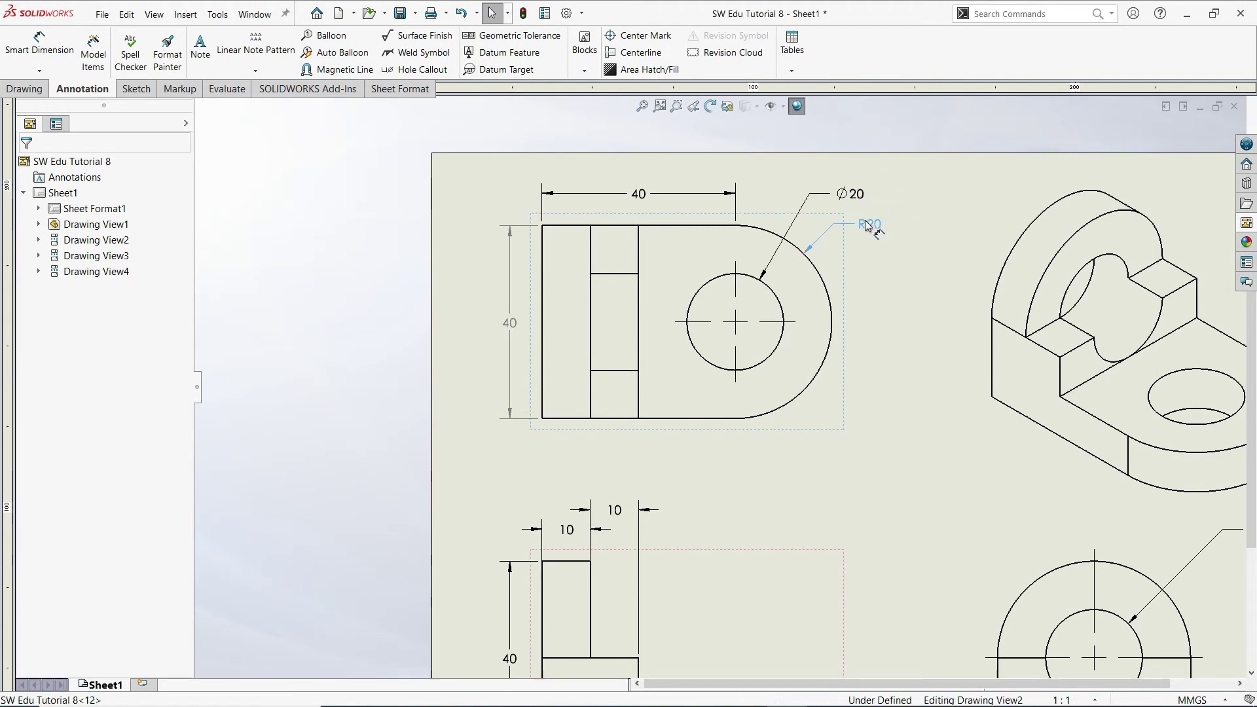
Step: Hide the short vertical edge in the front view's base
key(f)
scroll(727, 596, down, 3)
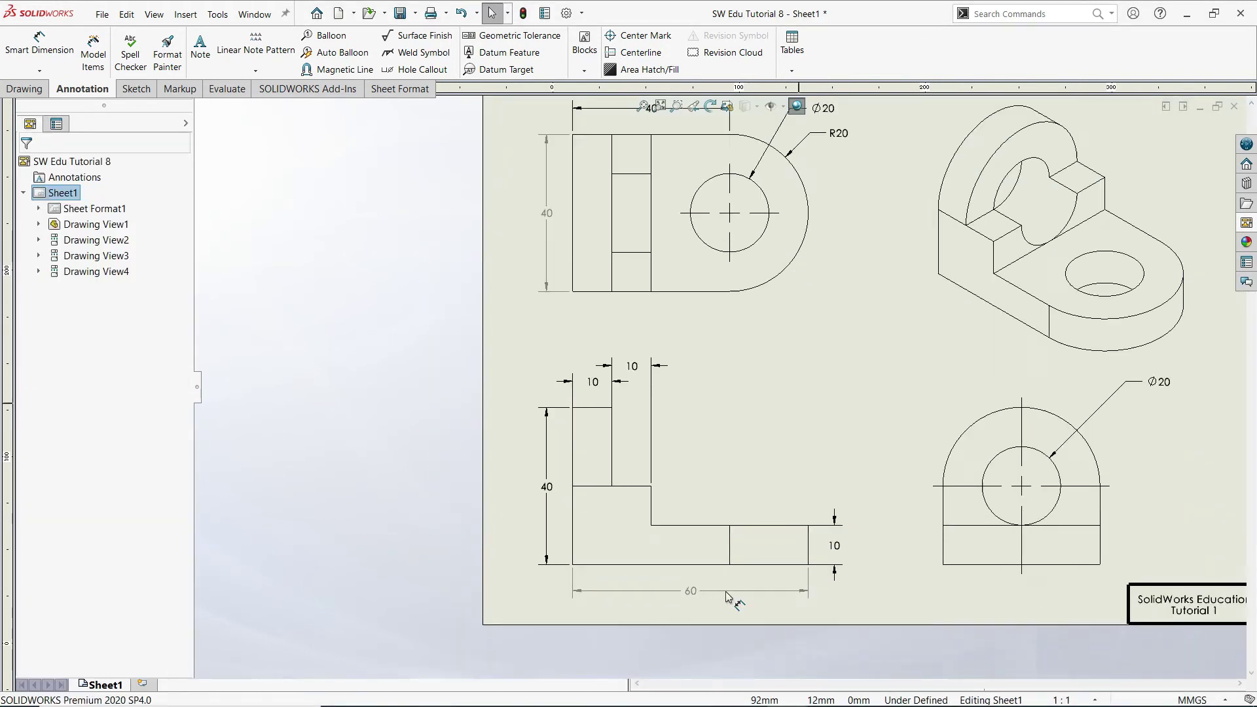
scroll(727, 596, down, 1)
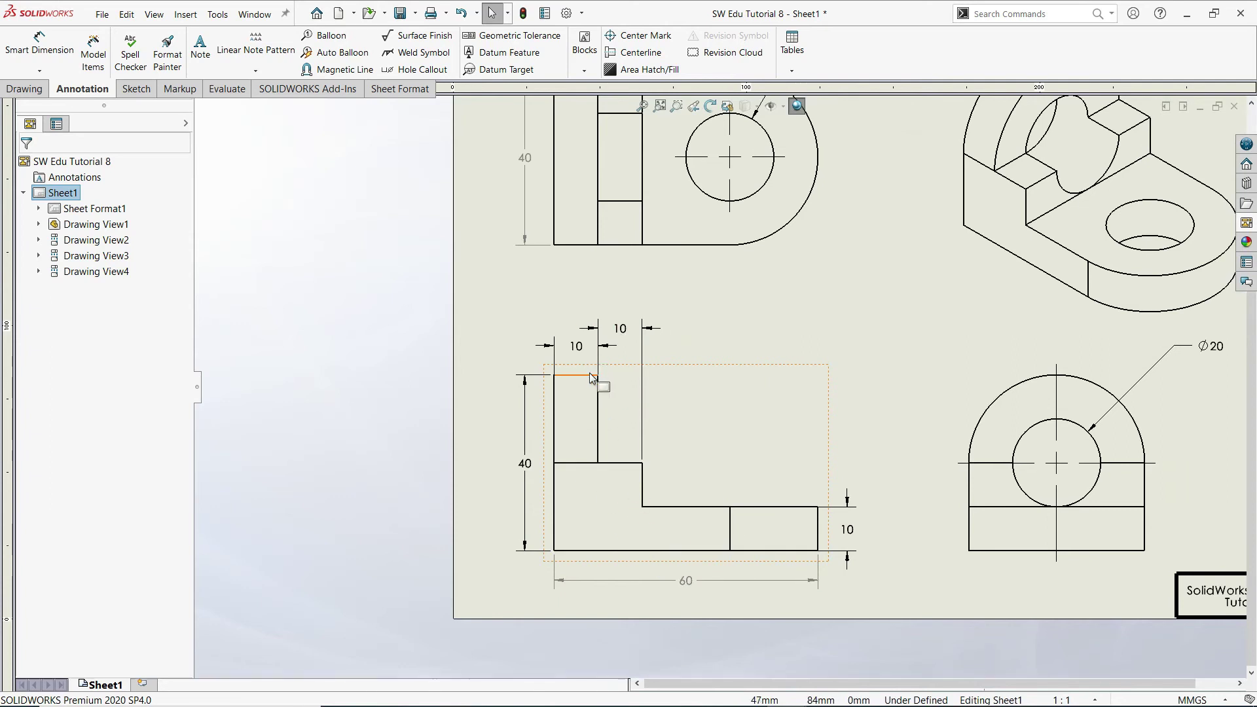
click(603, 489)
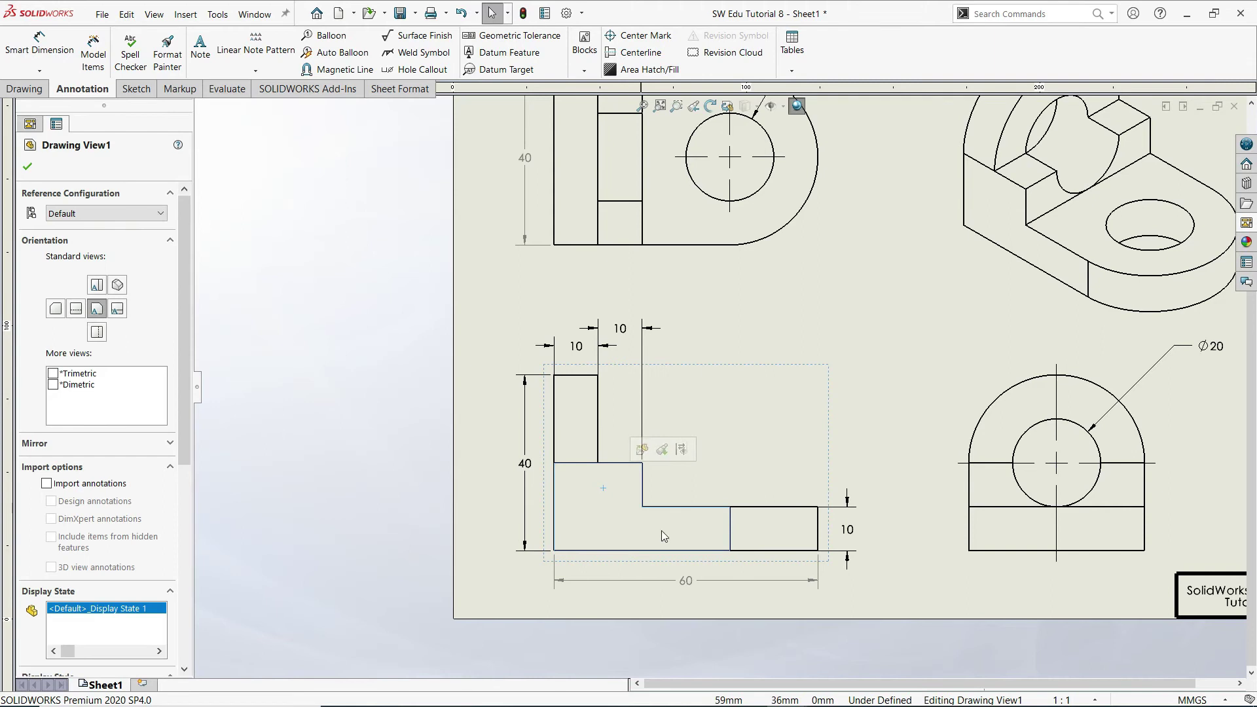
click(730, 529)
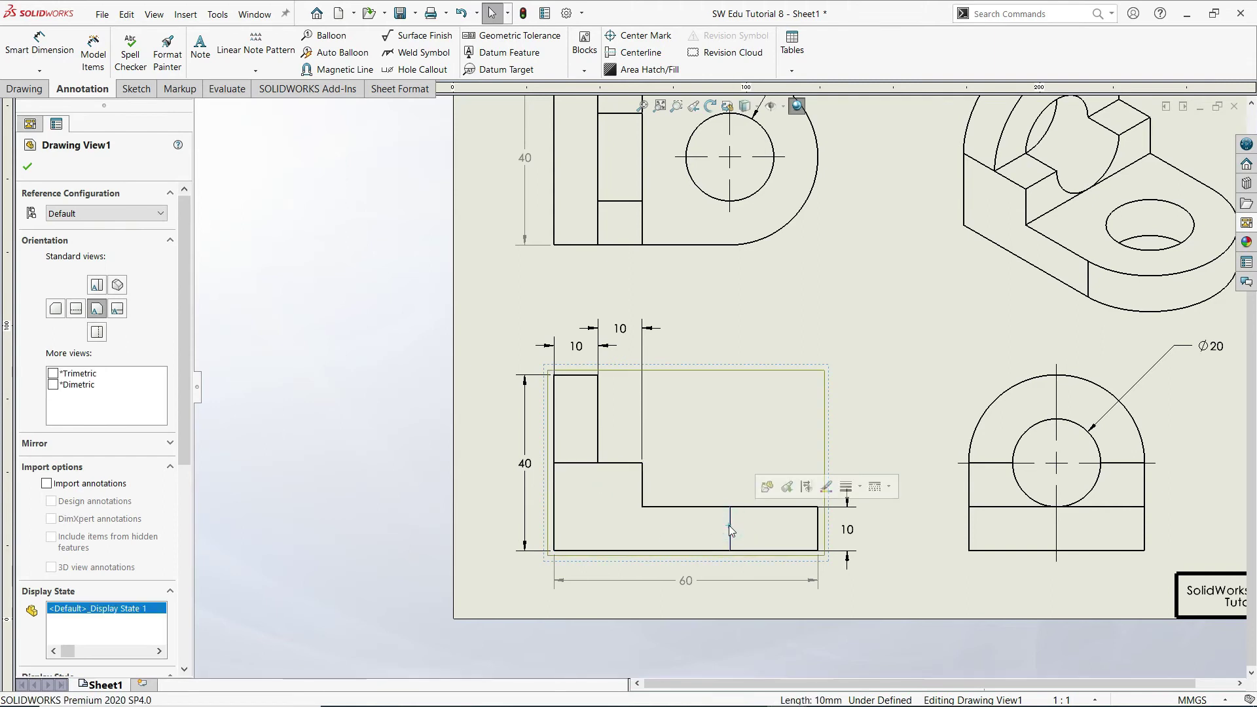
right_click(730, 526)
click(781, 219)
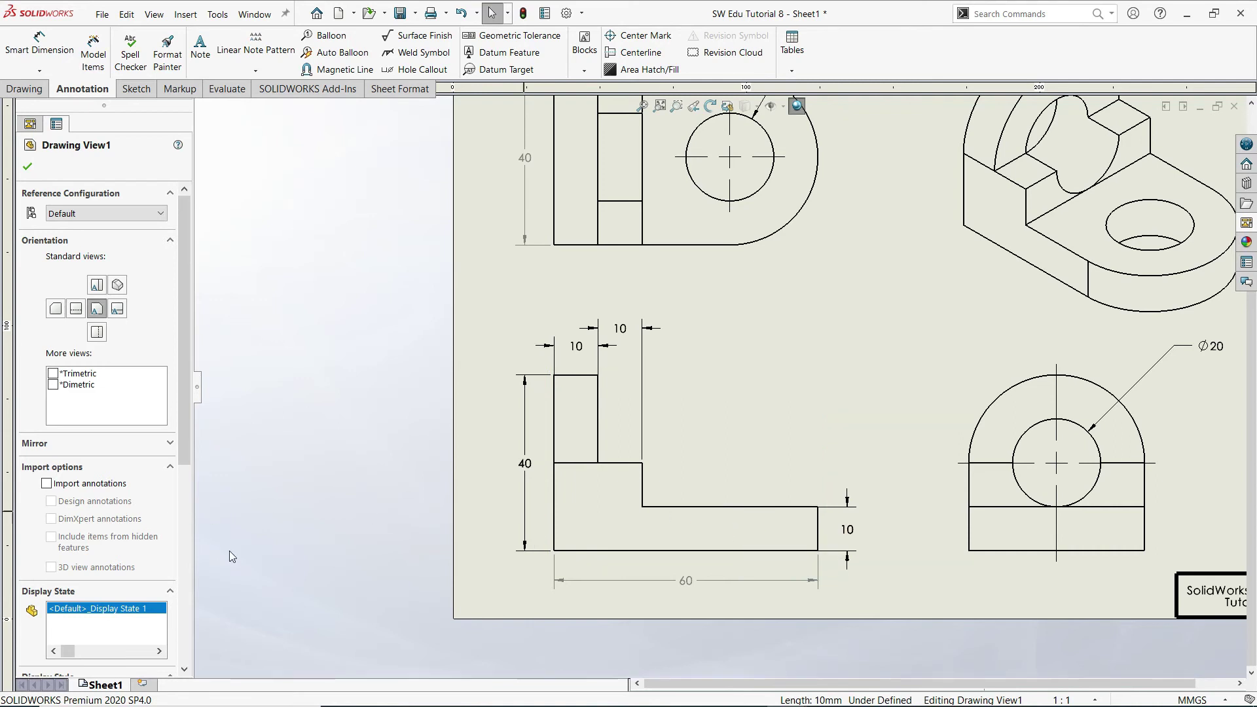
Step: Set the drawing views' display style to Hidden Lines Visible
click(777, 428)
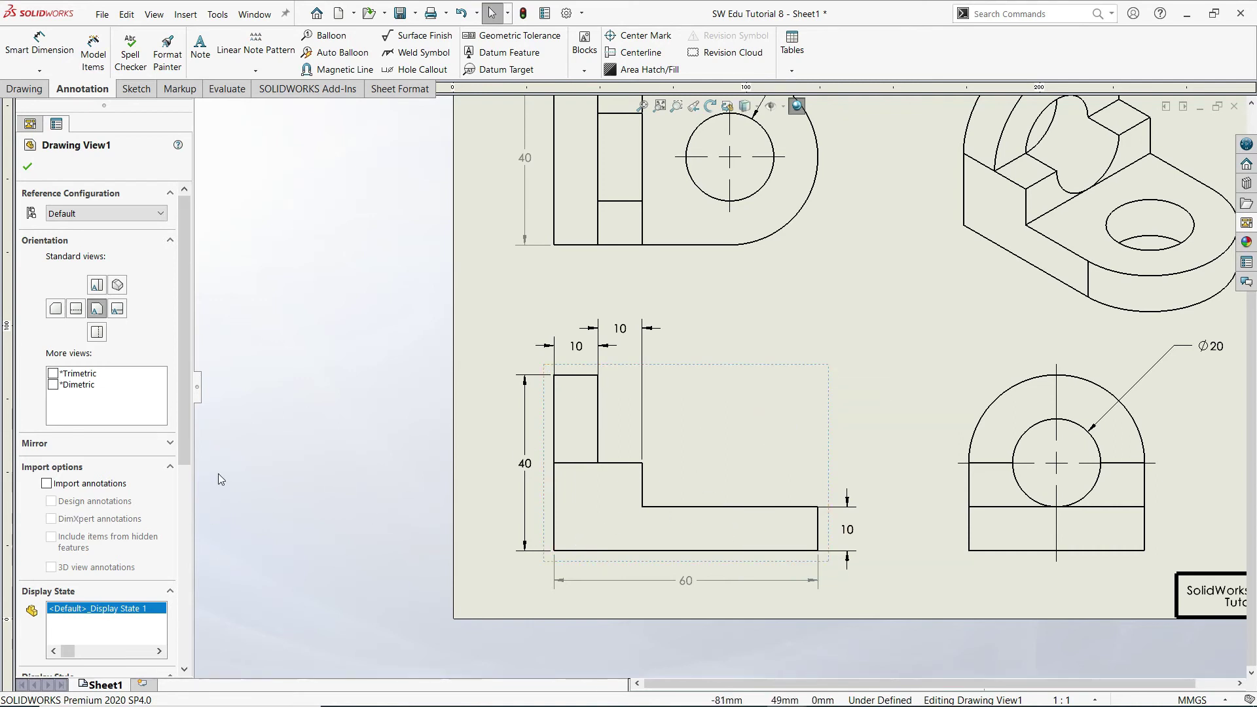
drag(186, 439, 180, 513)
click(76, 556)
key(f)
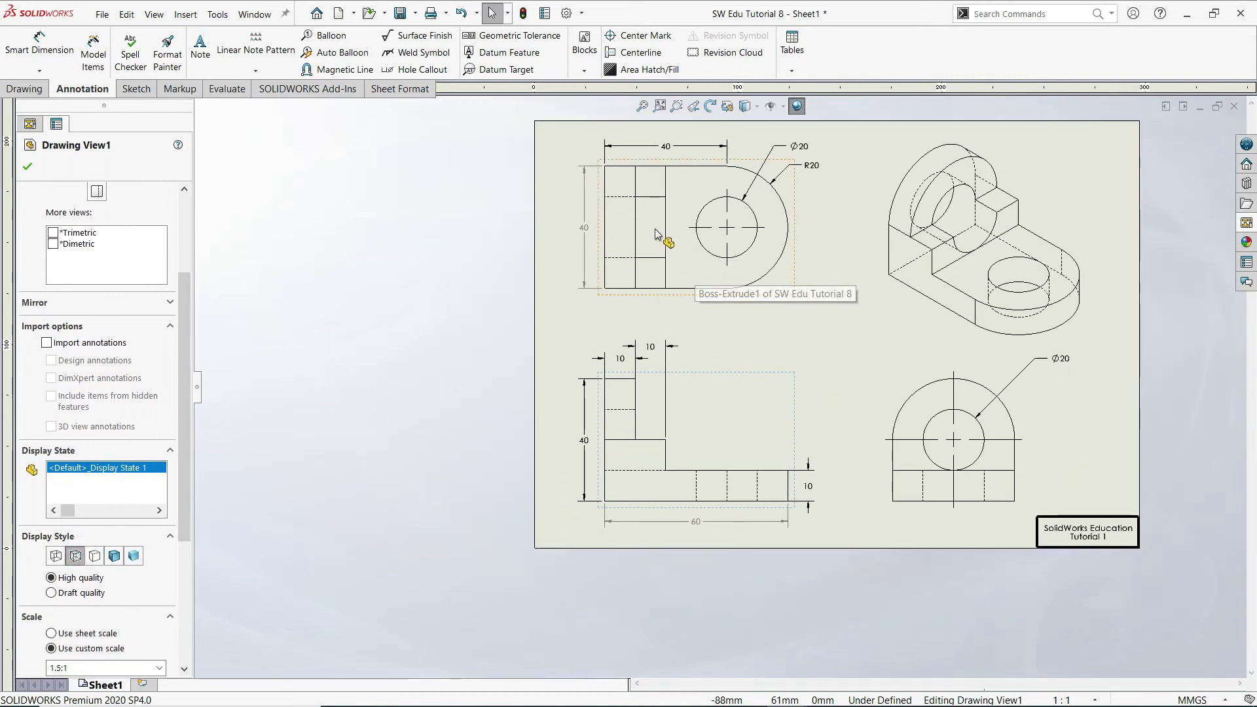
scroll(639, 190, down, 2)
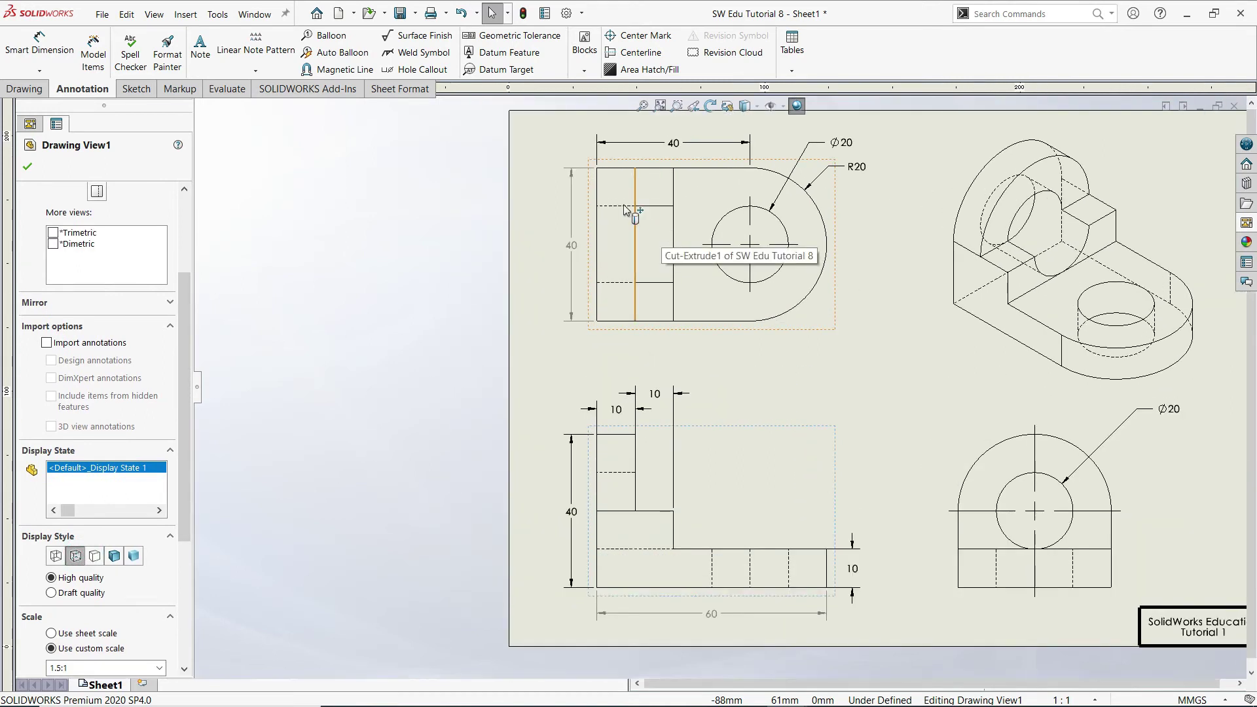
Step: Switch the isometric view from the parent style to Shaded with Edges
click(1009, 396)
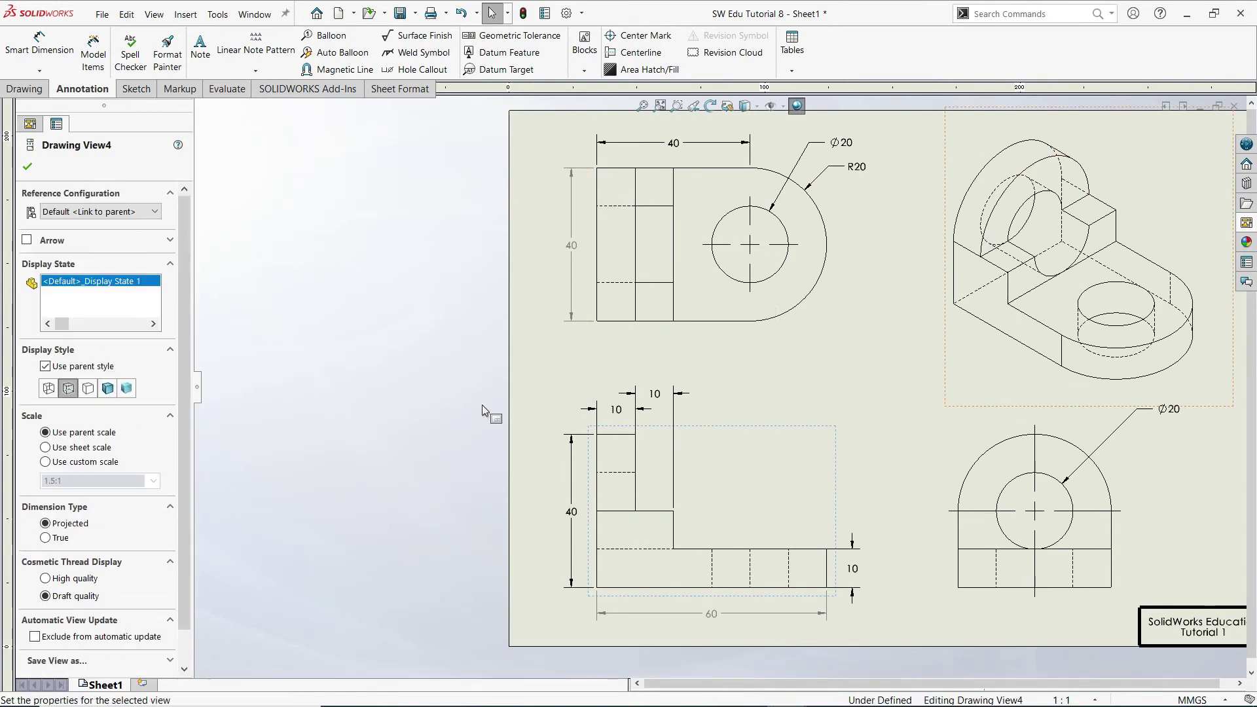
click(67, 368)
click(107, 388)
click(357, 368)
scroll(721, 389, up, 2)
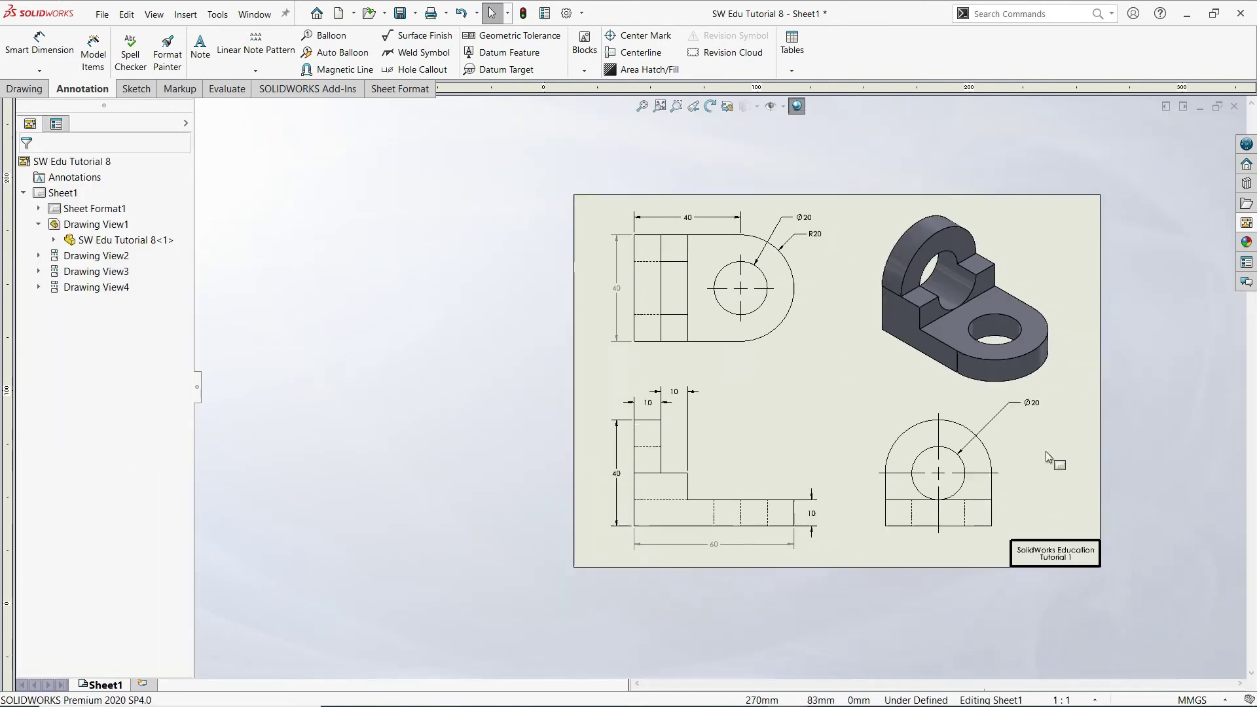
scroll(1046, 452, down, 2)
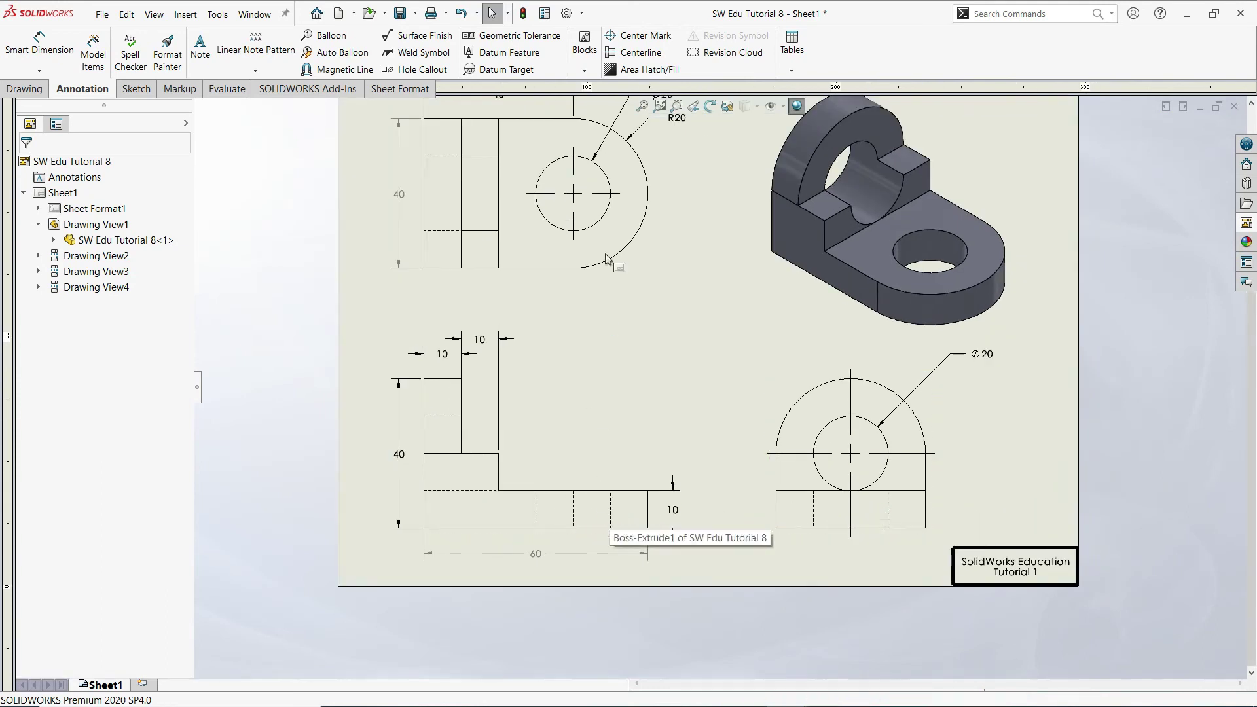
Step: Add a vertical centerline between the two hidden edges of the front view's hole
click(609, 58)
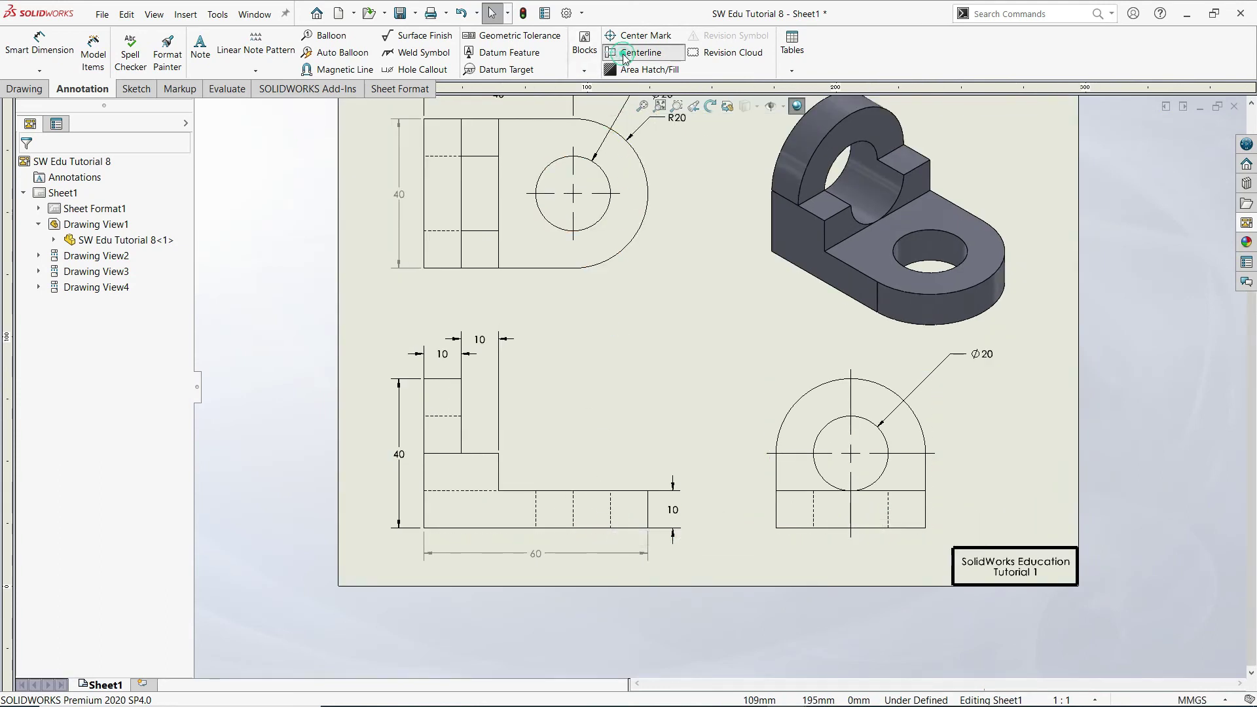
click(534, 509)
click(609, 512)
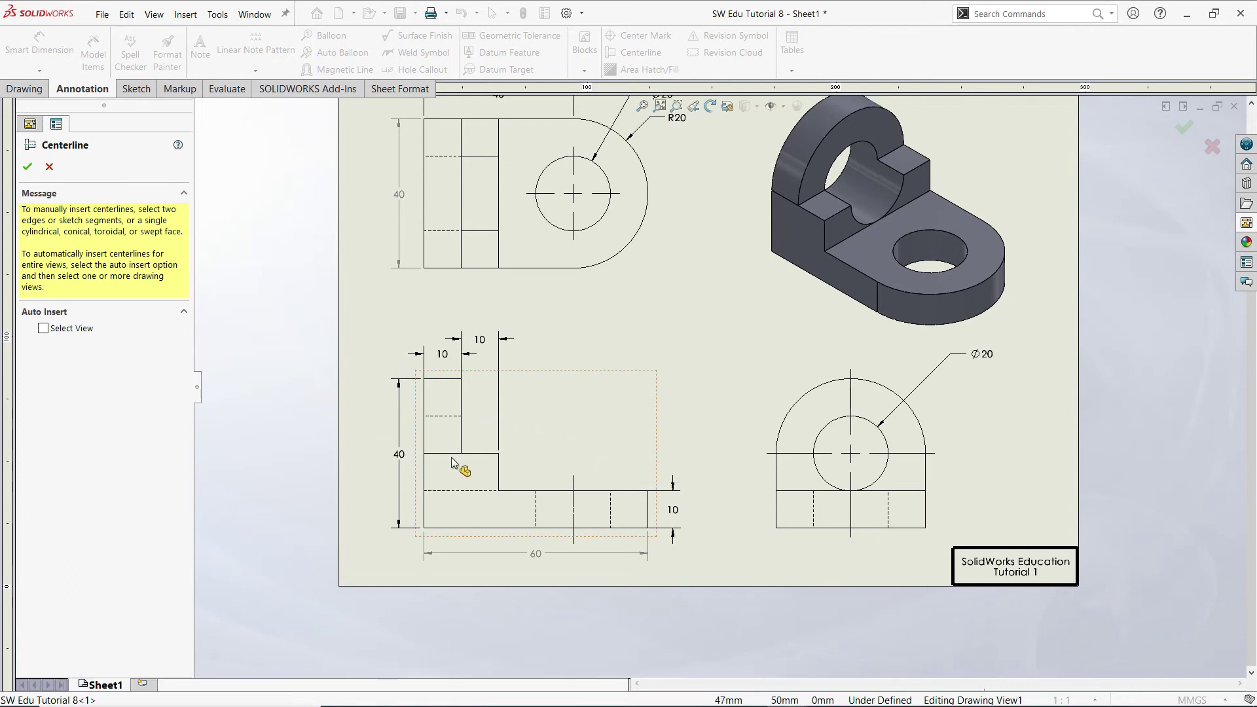
click(30, 168)
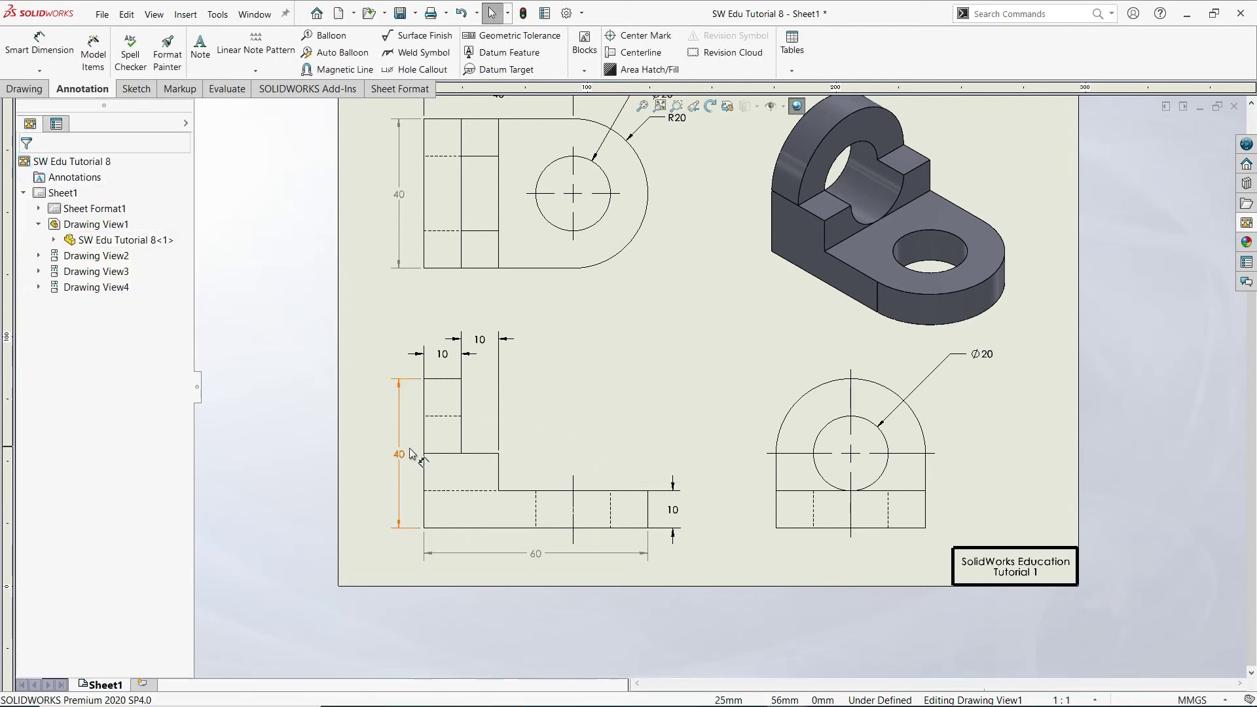
Step: Select the edge at the upright's base and start Hide/Show Edges on the front view
click(441, 459)
click(521, 417)
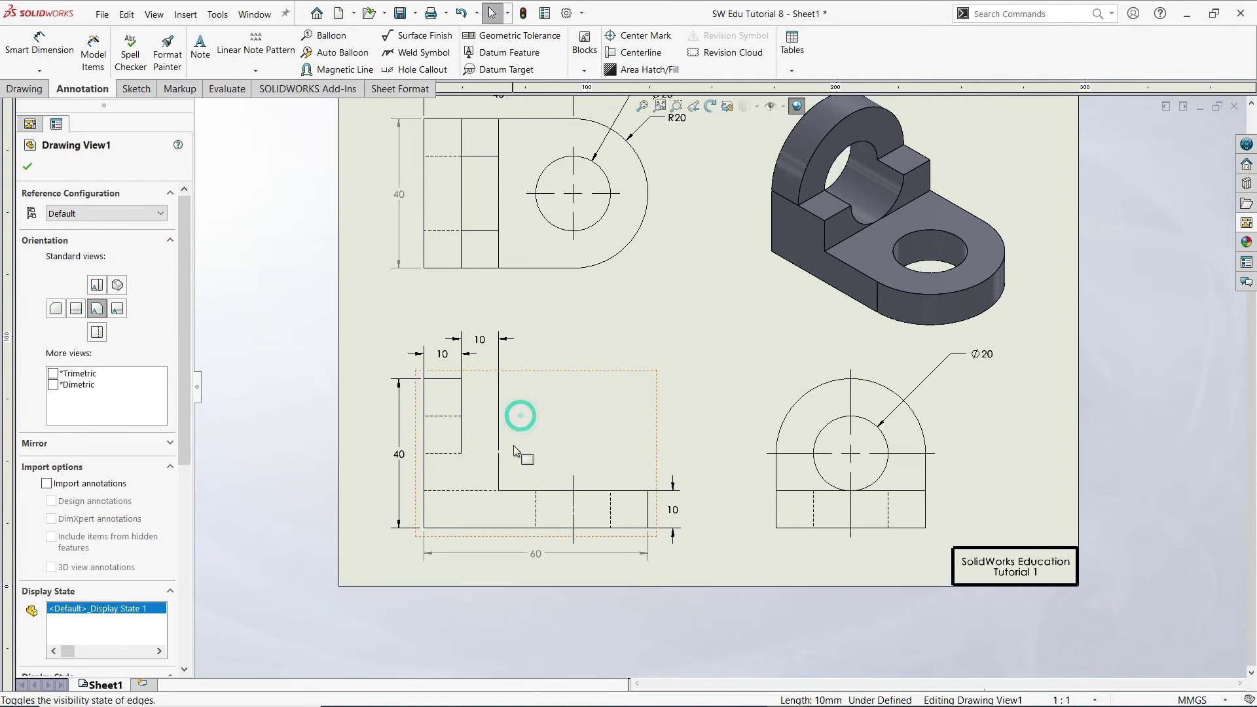
click(476, 466)
click(553, 428)
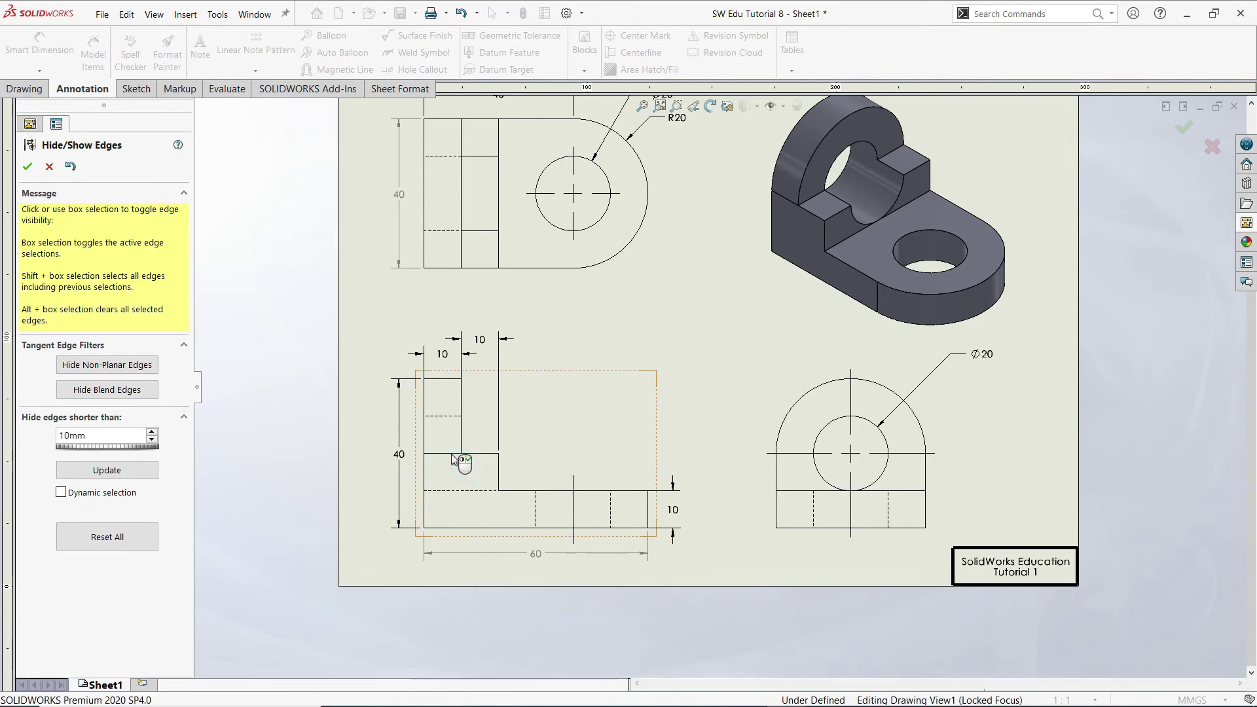
Step: Try toggling the upright's base edge with Hide/Show Edges, cancelling both attempts
scroll(453, 454, down, 3)
scroll(478, 455, down, 2)
click(553, 401)
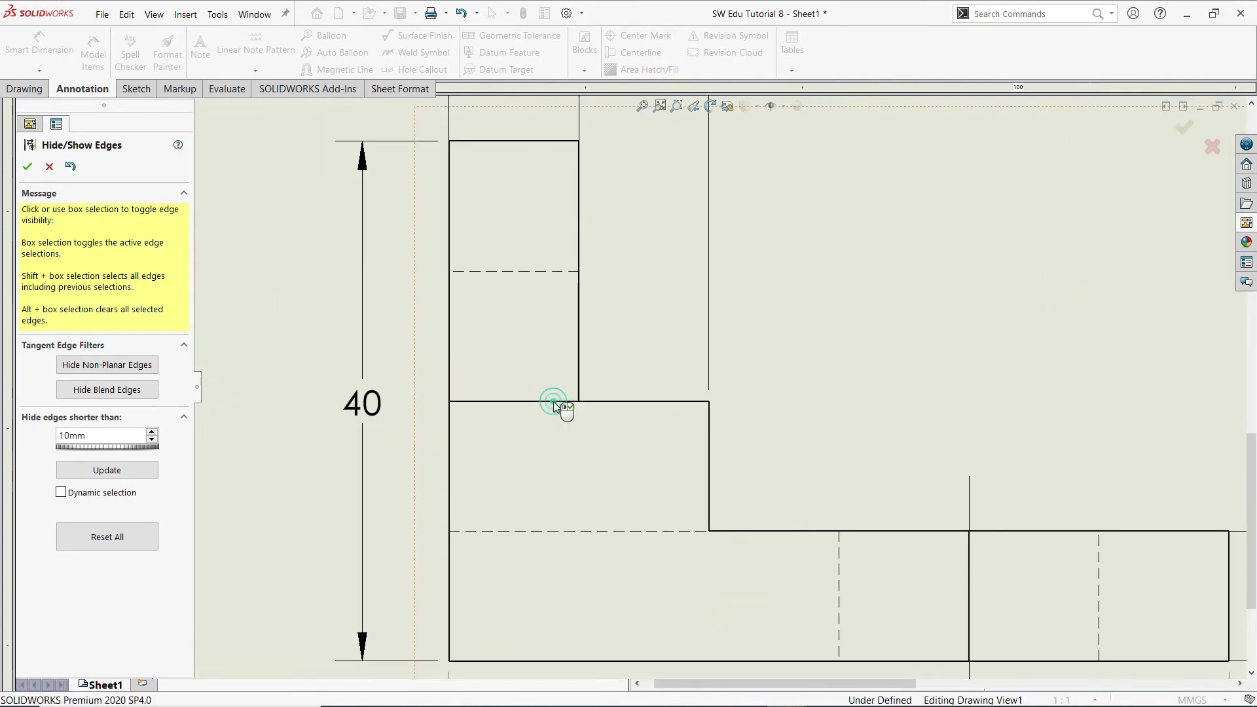
click(49, 168)
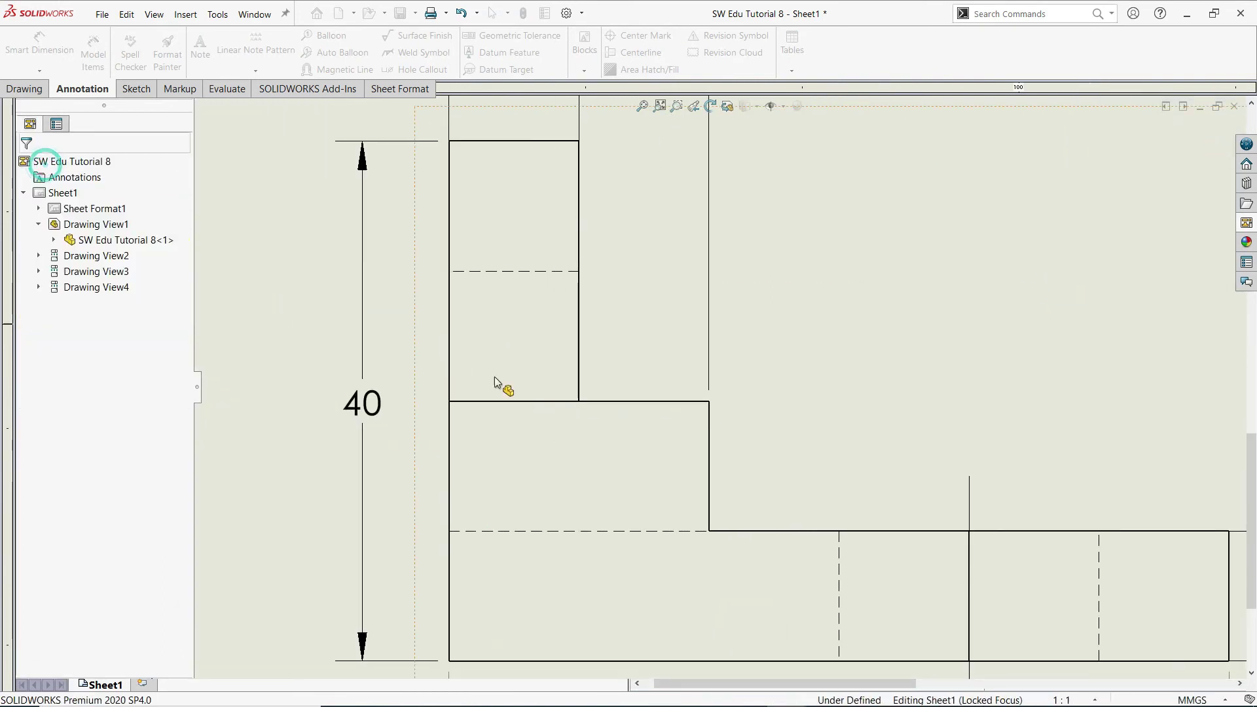
click(533, 401)
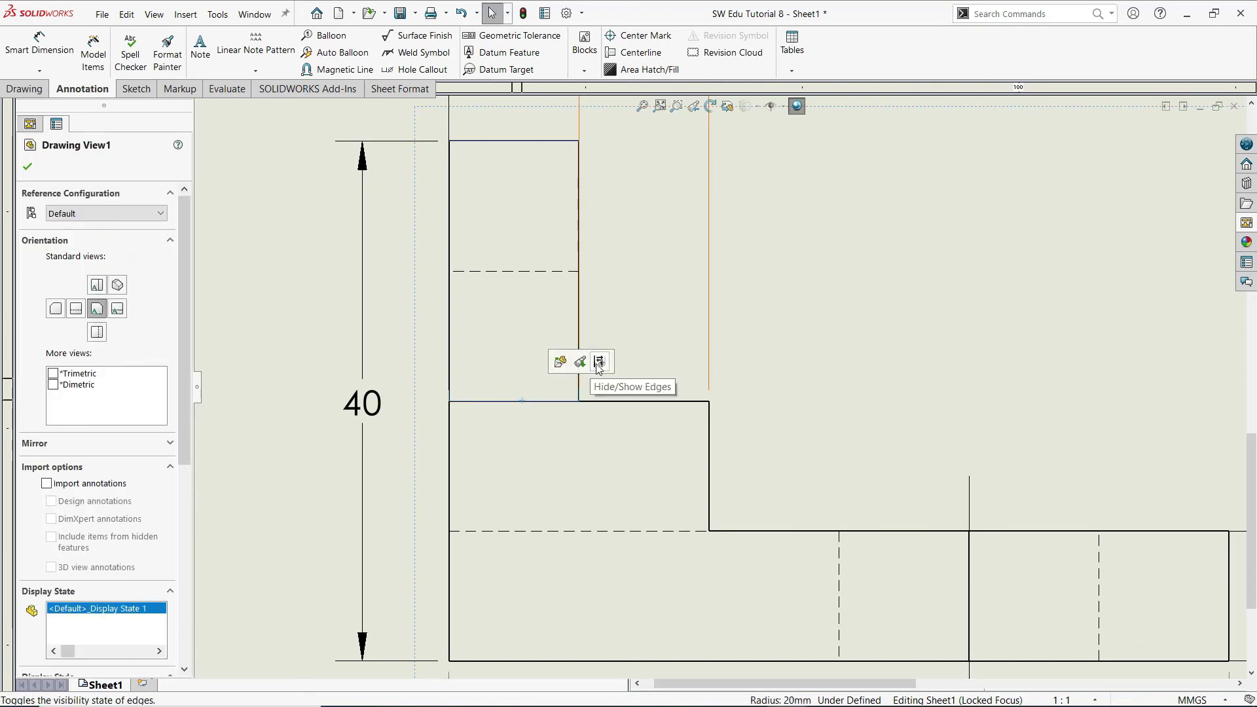
click(599, 362)
click(554, 401)
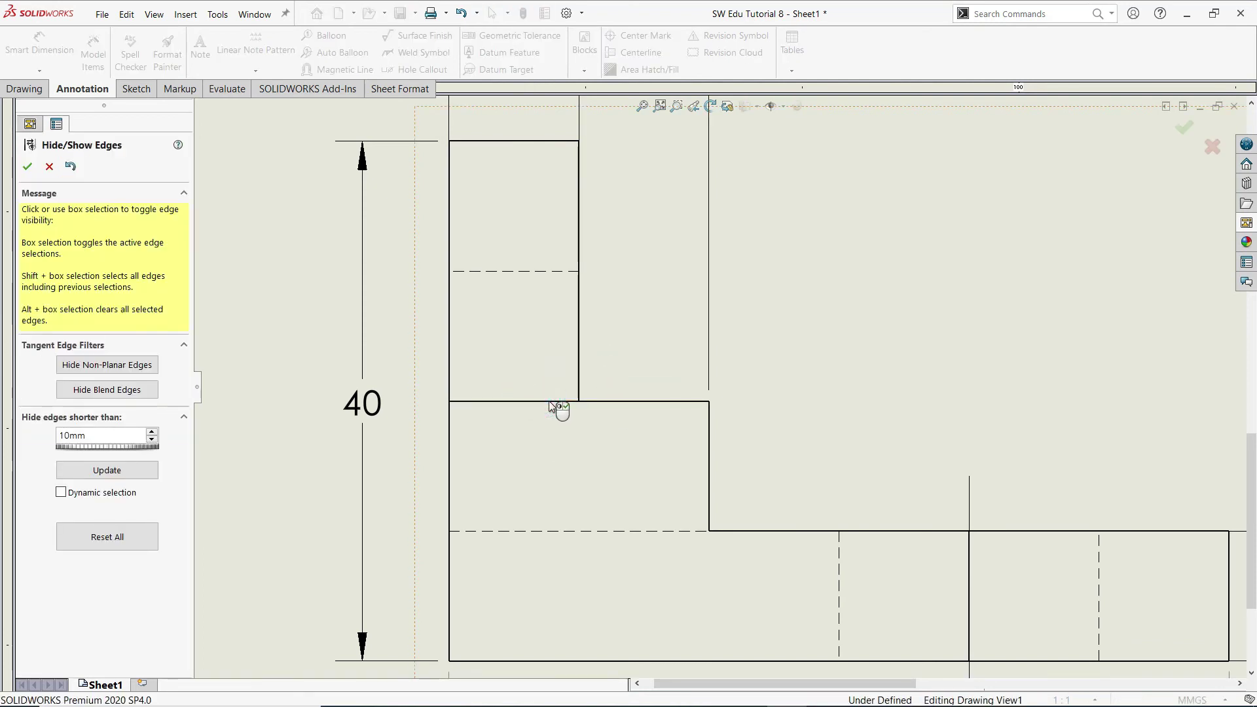
click(50, 168)
Step: Remove tangent edges from the front view, then make them visible again
click(628, 400)
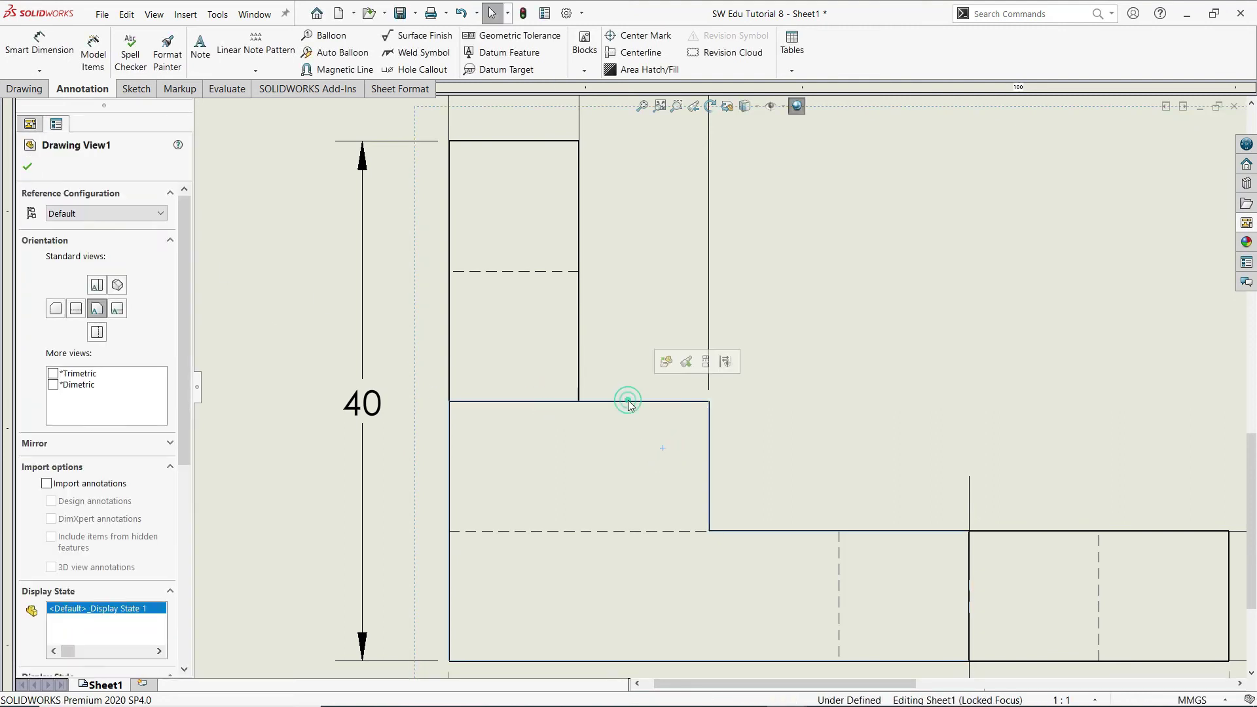
right_click(620, 401)
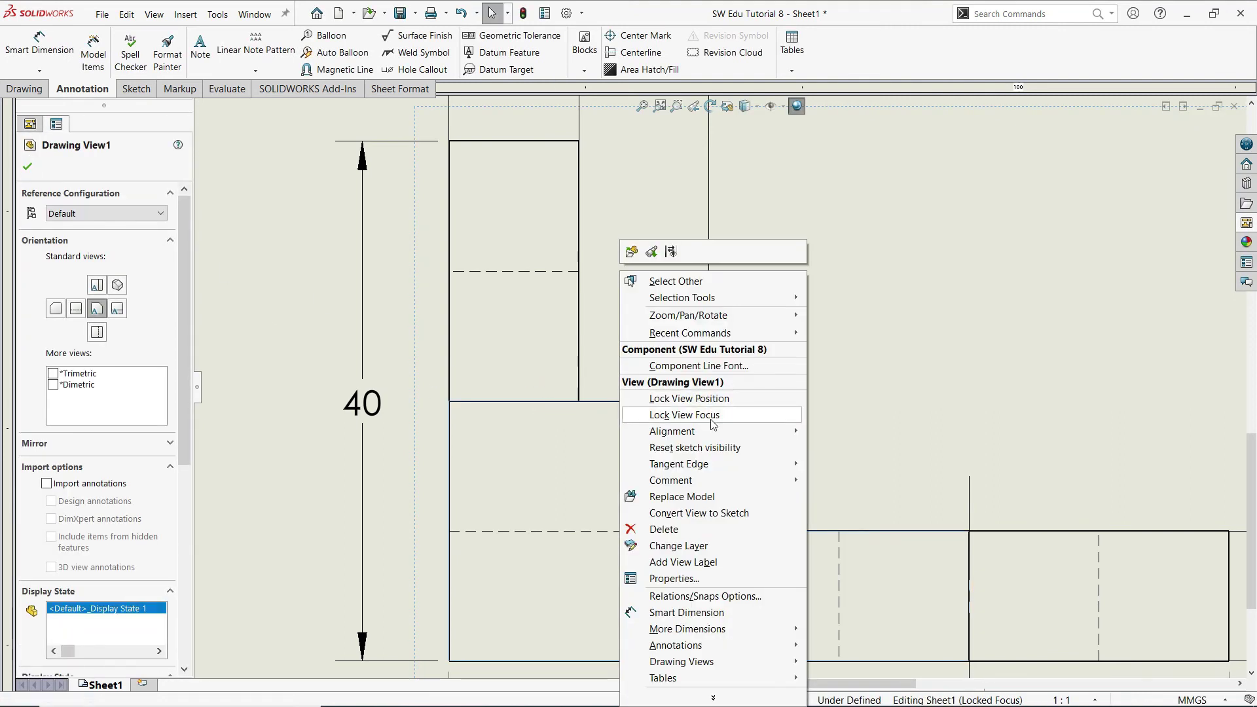
mouse_move(678, 464)
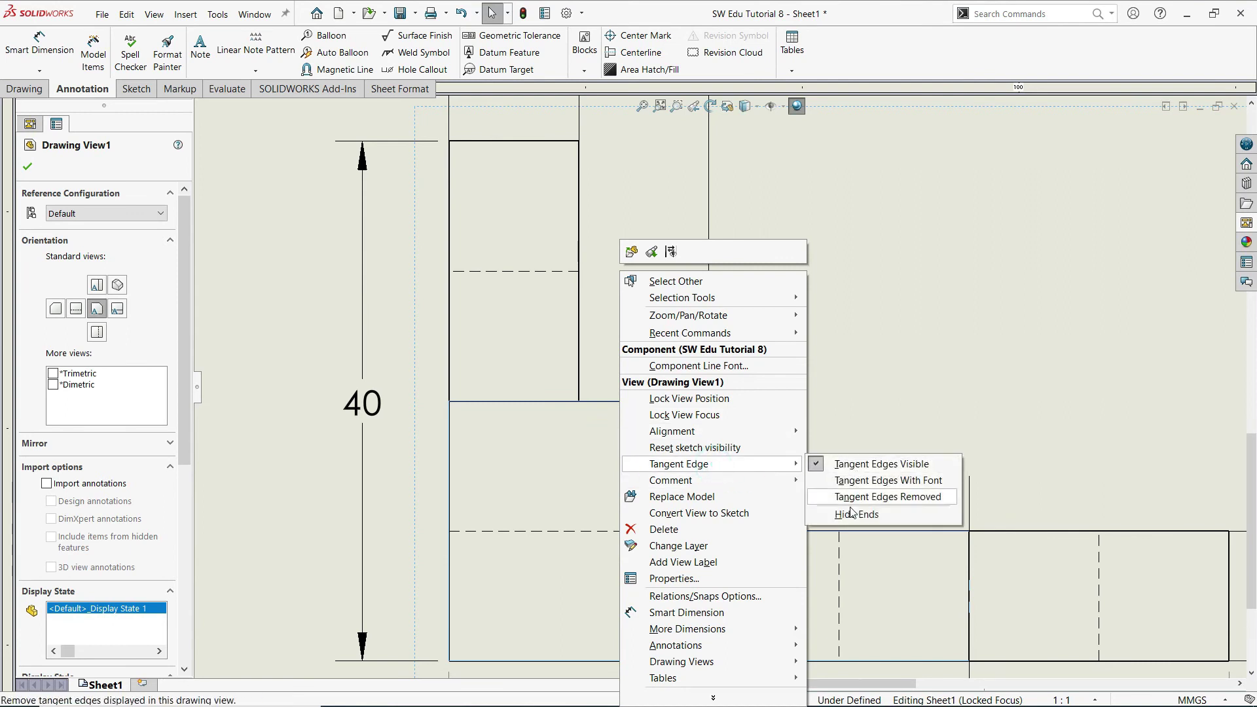
click(850, 504)
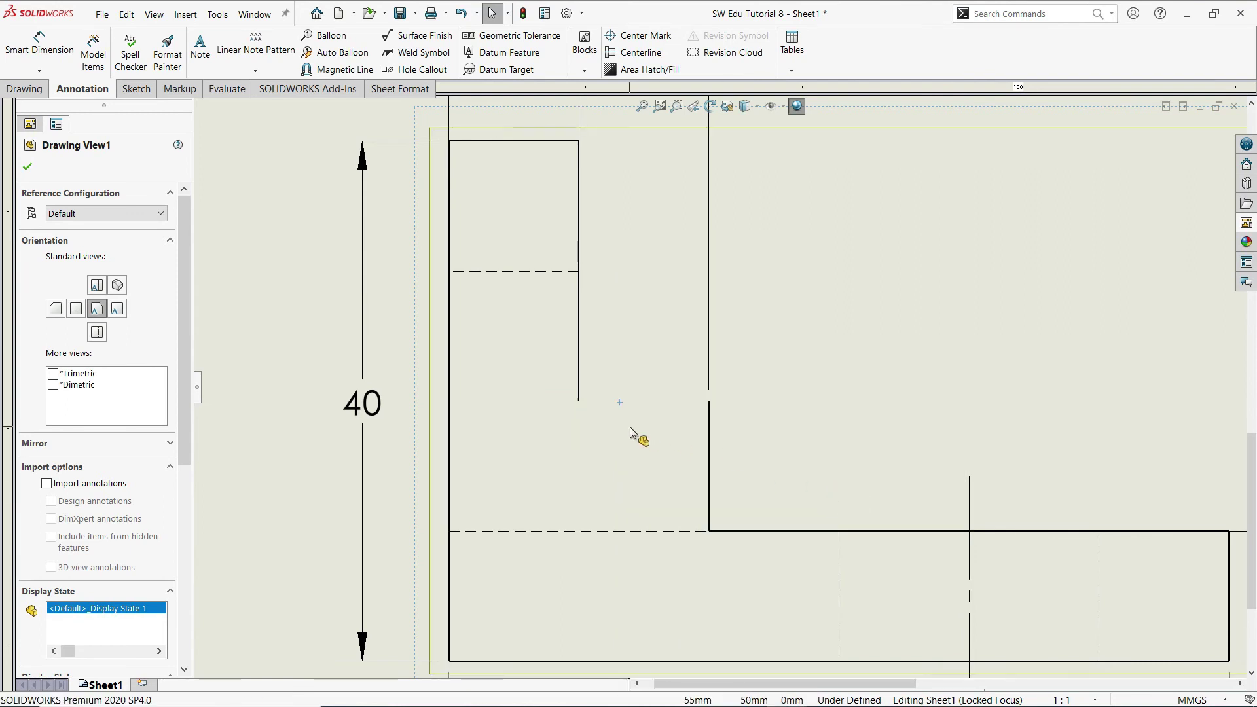
click(622, 409)
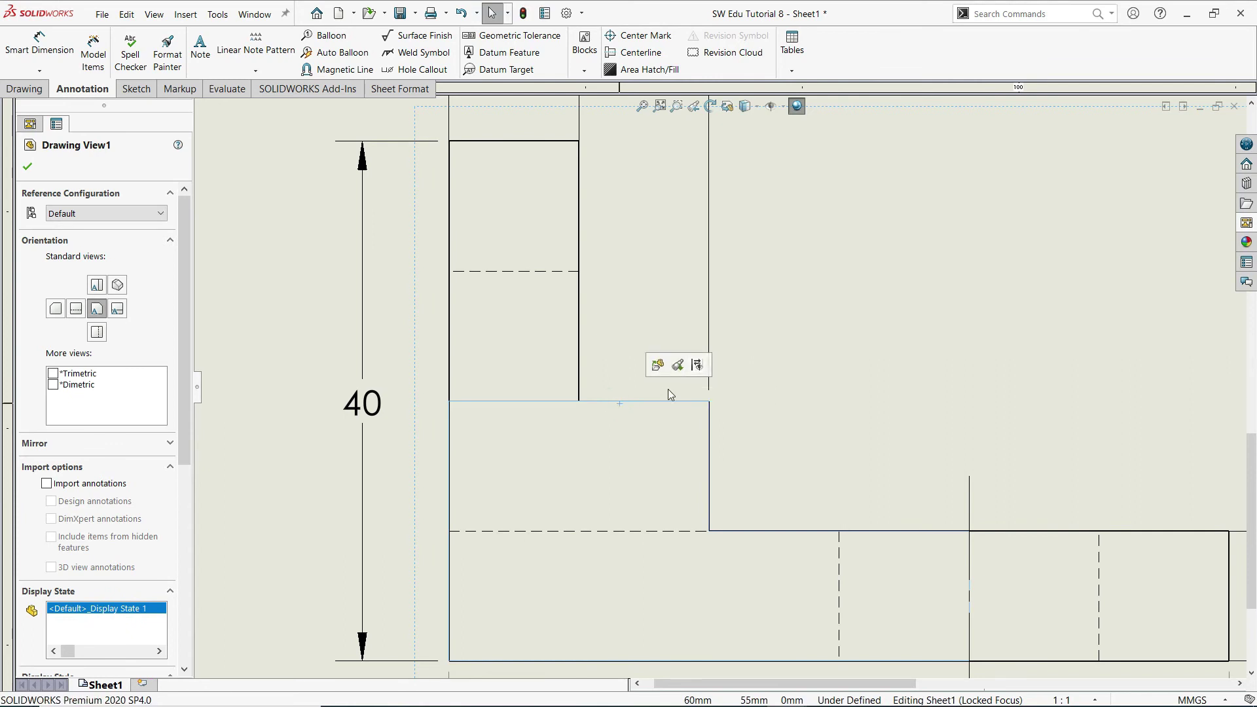
right_click(659, 403)
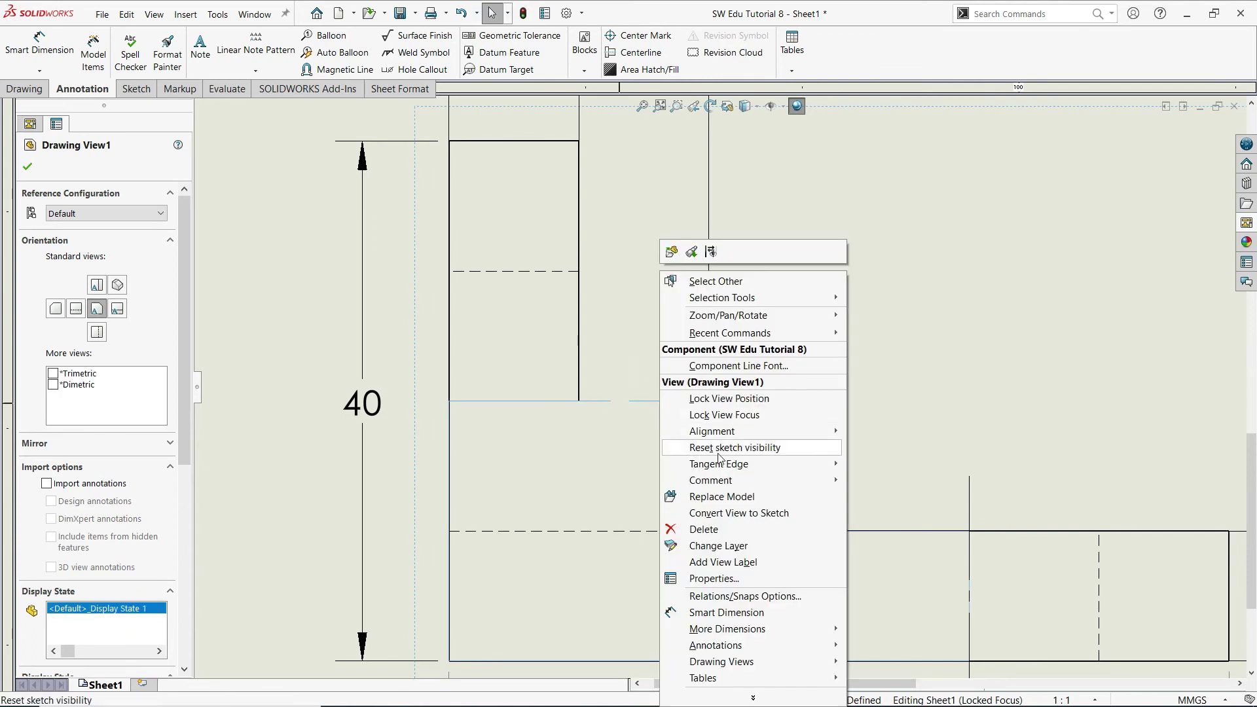
mouse_move(719, 464)
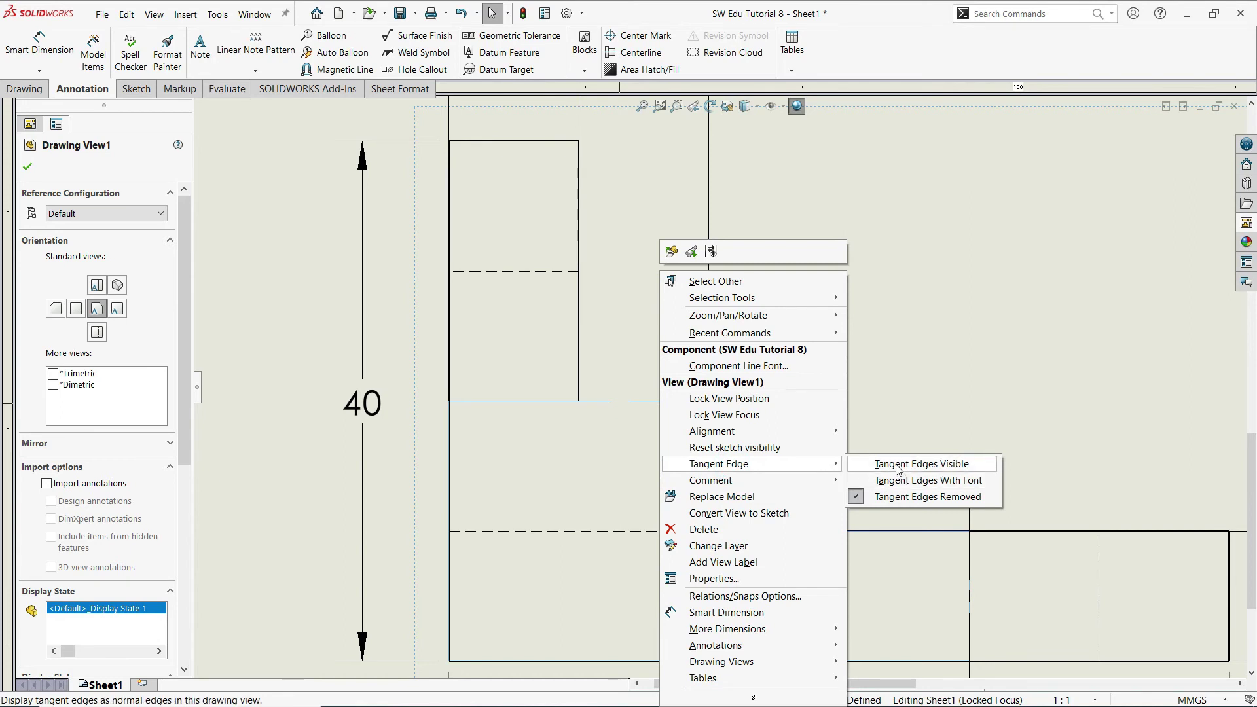
click(901, 469)
click(683, 387)
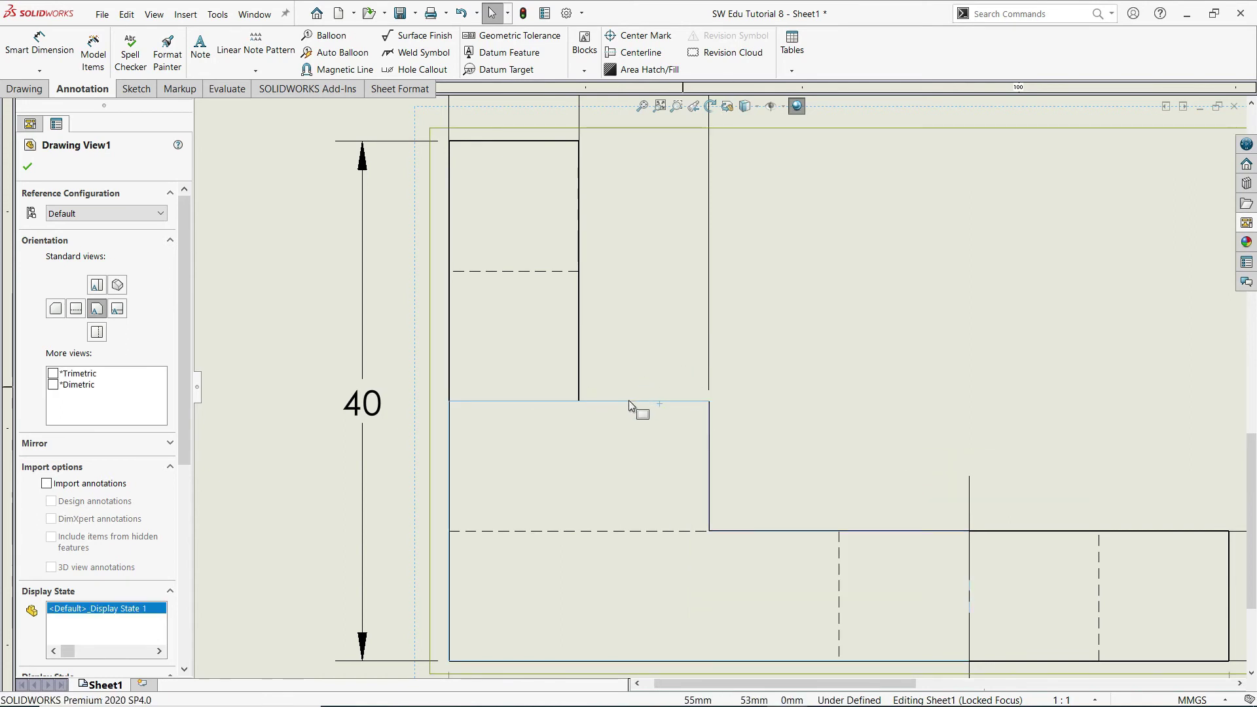
Step: Hide the solid edge at the upright's base via Hide/Show Edges and confirm
right_click(629, 399)
click(696, 251)
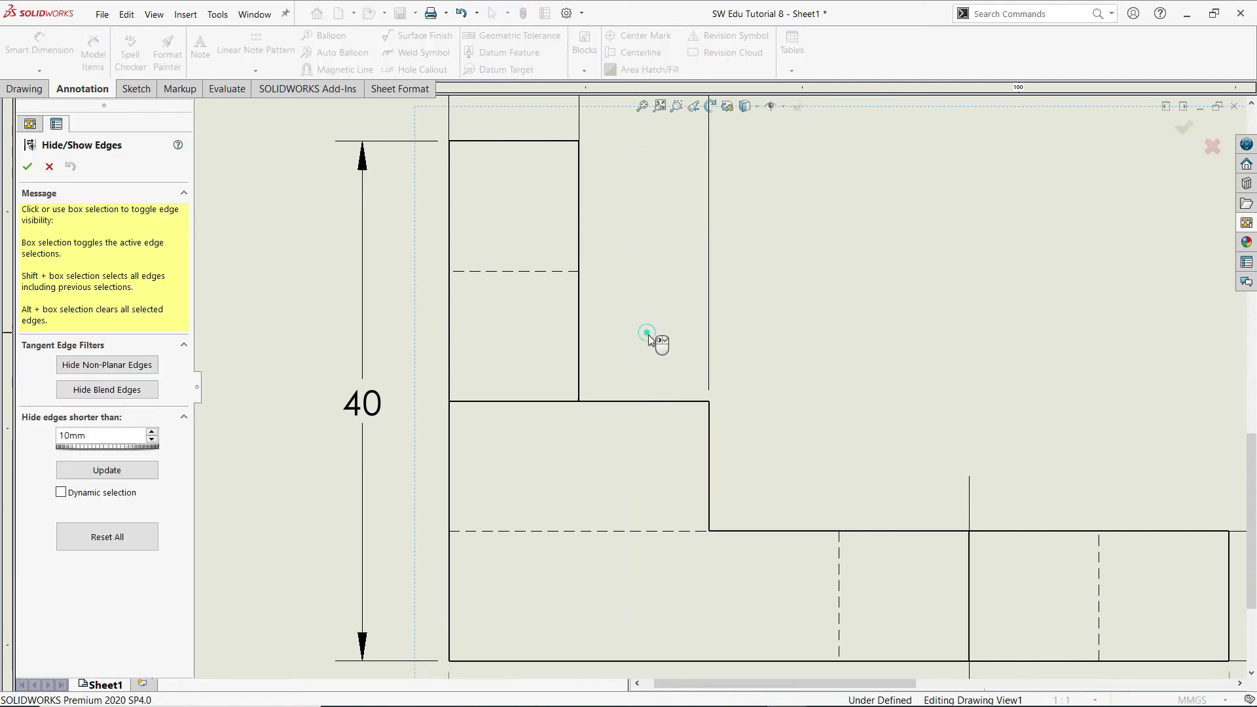
click(563, 400)
click(582, 401)
right_click(589, 401)
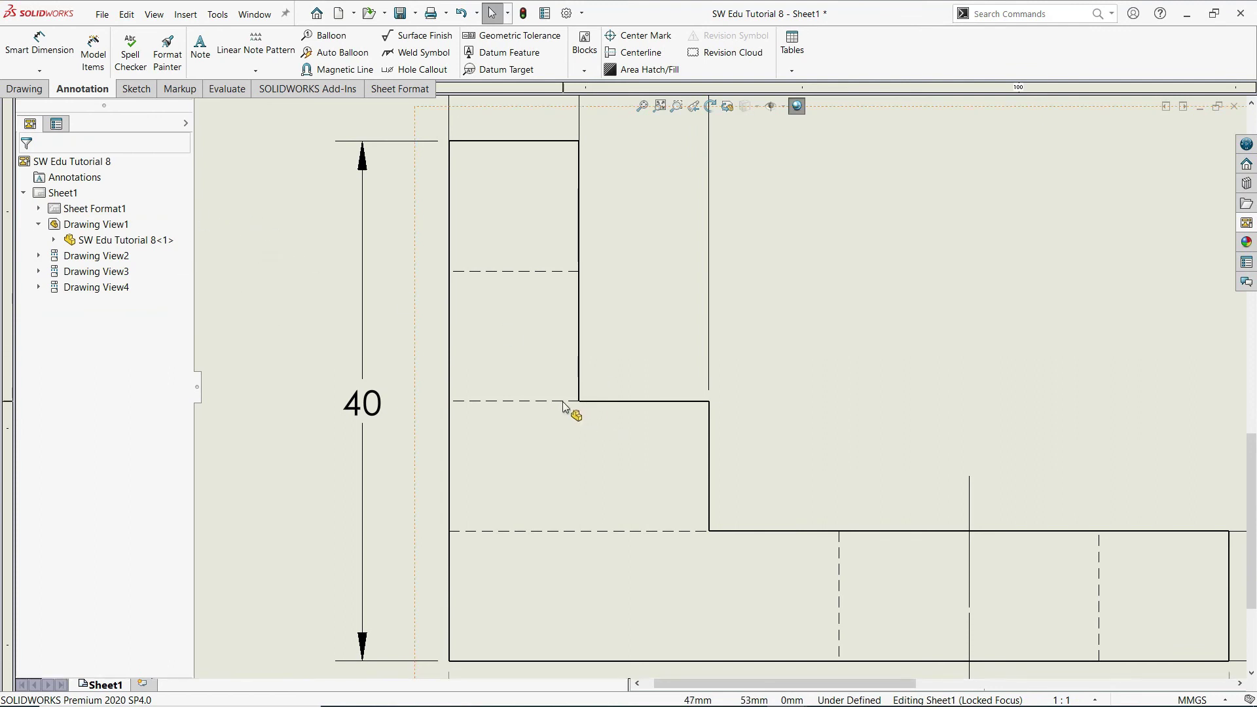
scroll(714, 379, up, 1)
Step: Add a centerline between the hole's upper and lower hidden lines
scroll(714, 378, up, 2)
click(736, 349)
scroll(720, 357, up, 1)
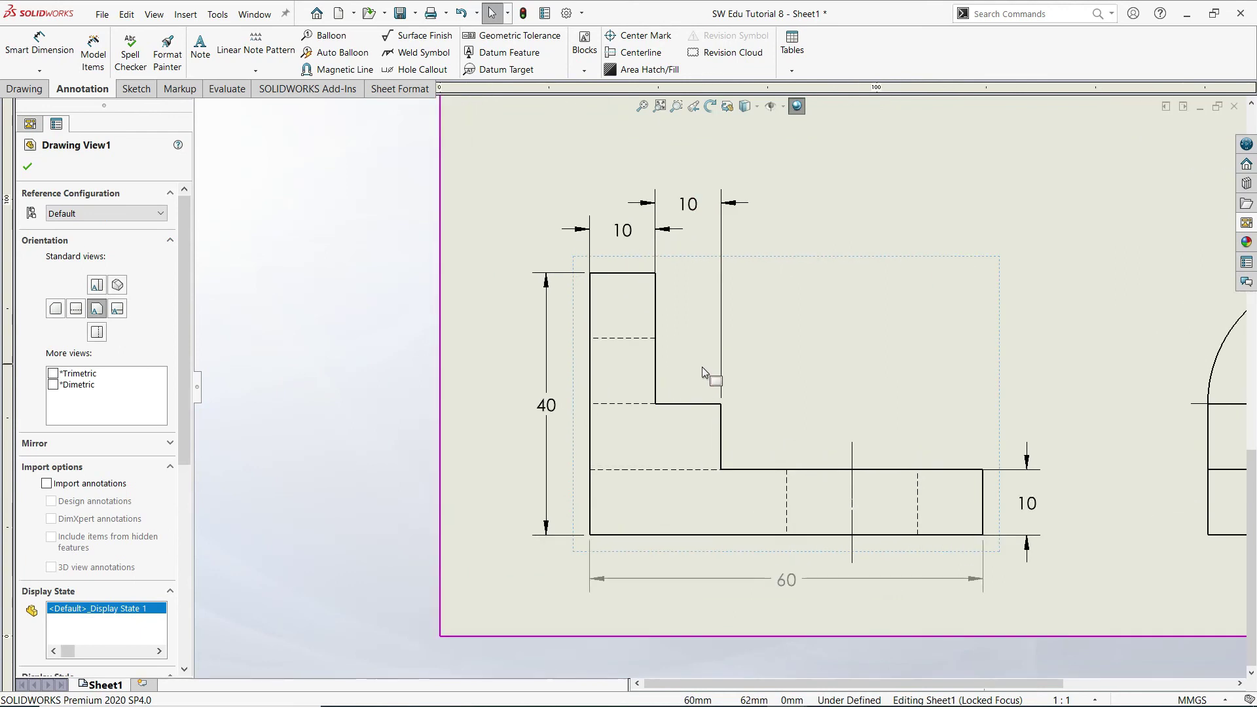
click(638, 52)
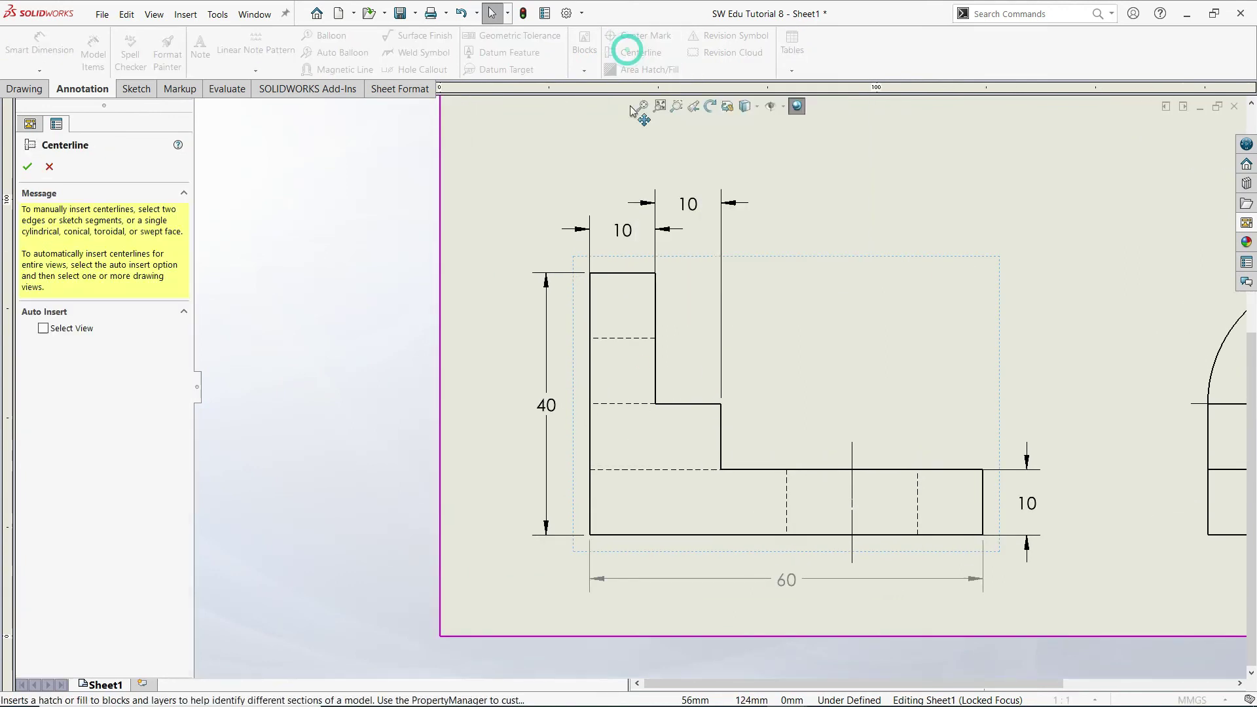
click(633, 338)
click(634, 469)
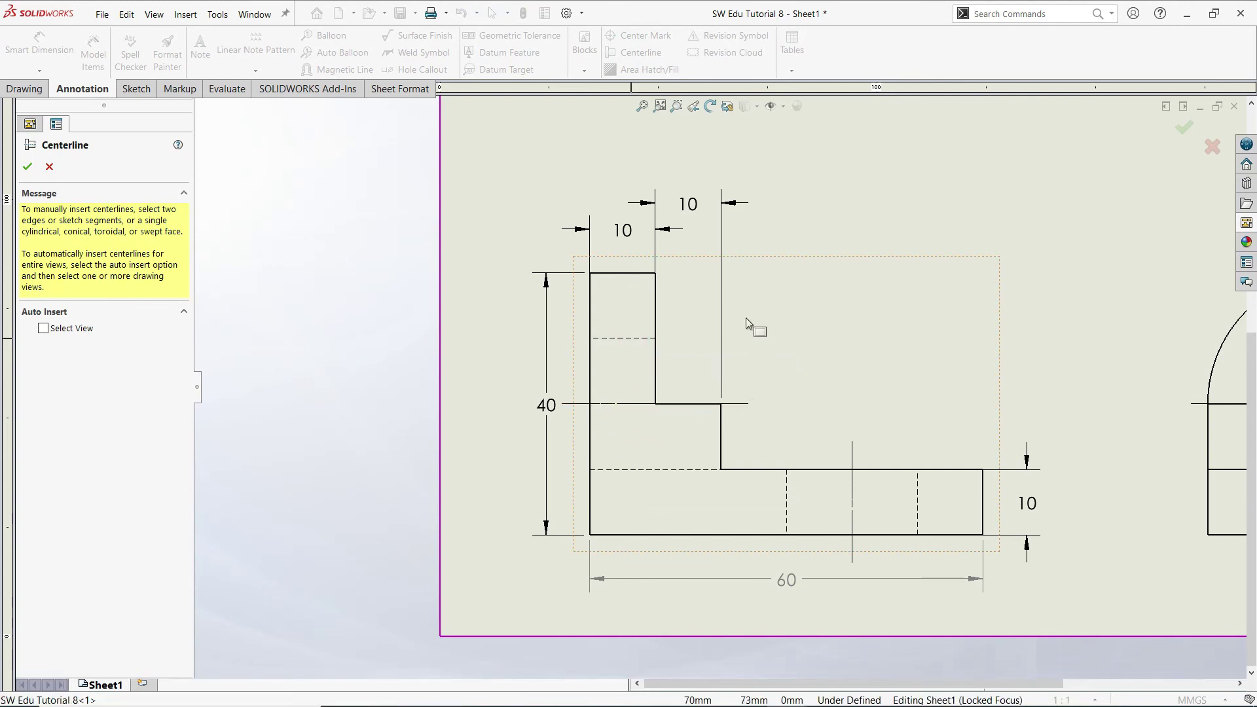
click(28, 172)
Step: Add a second centerline between the two hidden edges of the hole in Drawing View1
scroll(719, 387, up, 5)
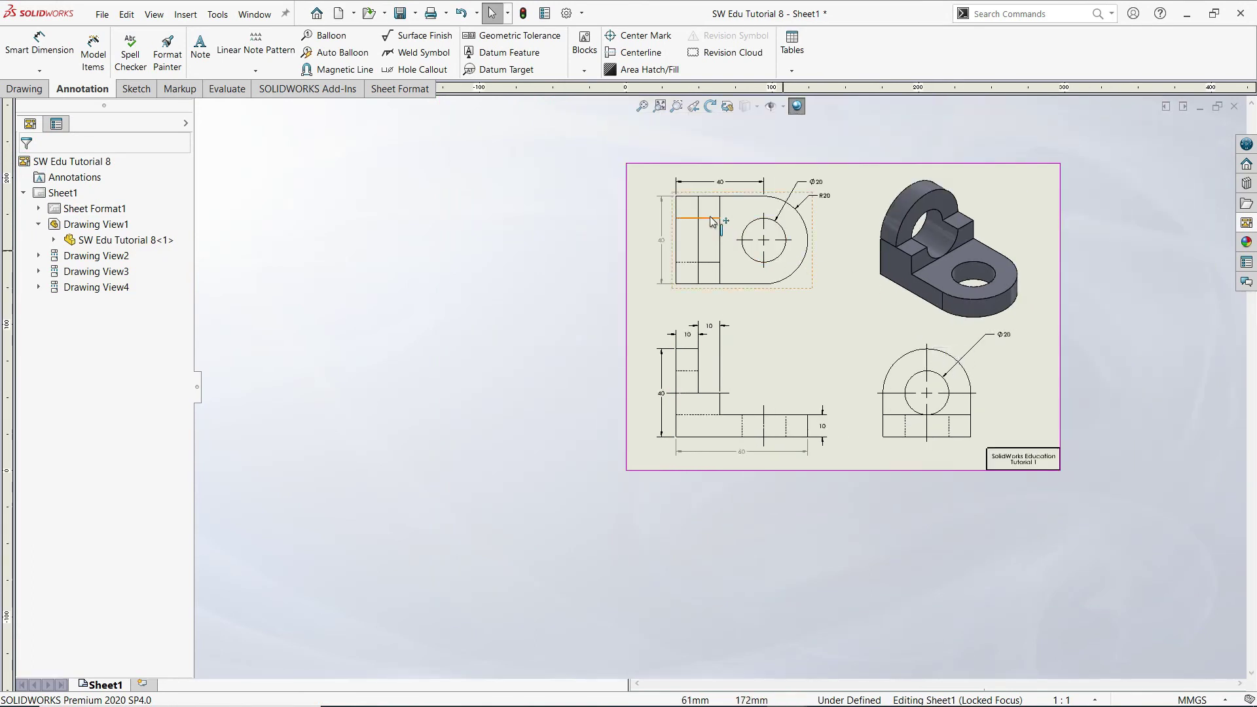
scroll(655, 204, down, 1)
scroll(674, 203, down, 2)
scroll(737, 273, down, 2)
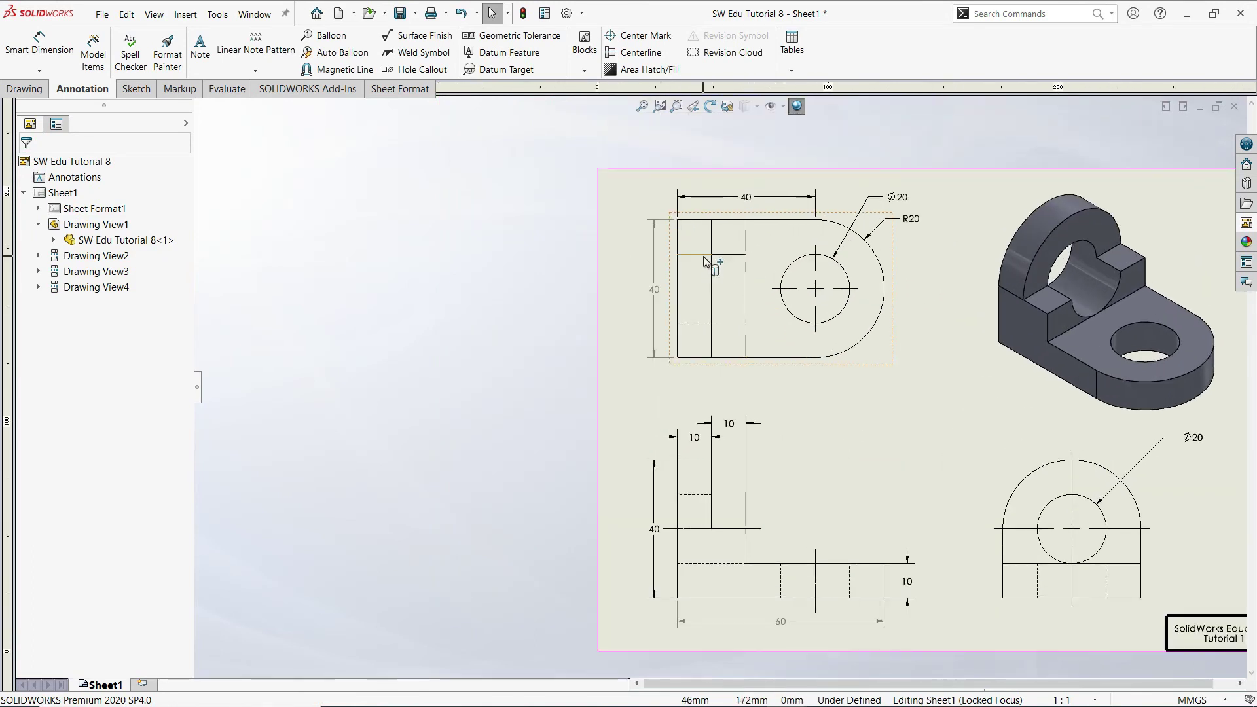
click(631, 53)
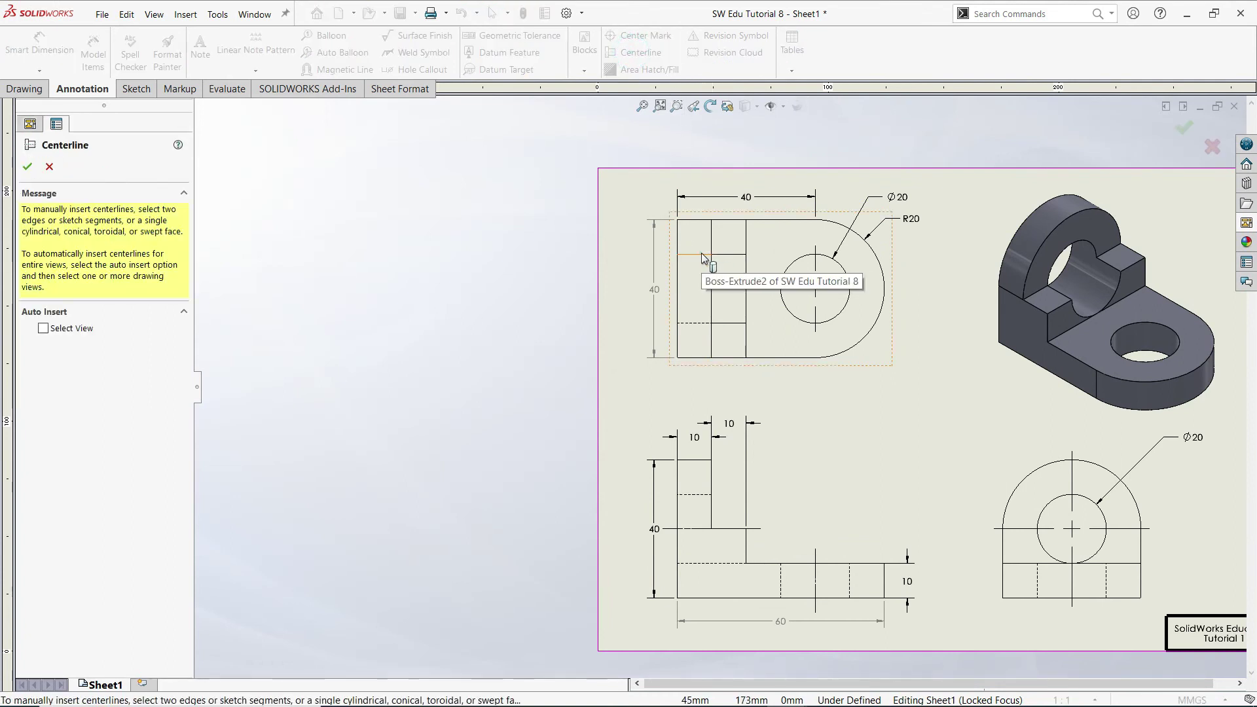
click(702, 255)
click(698, 324)
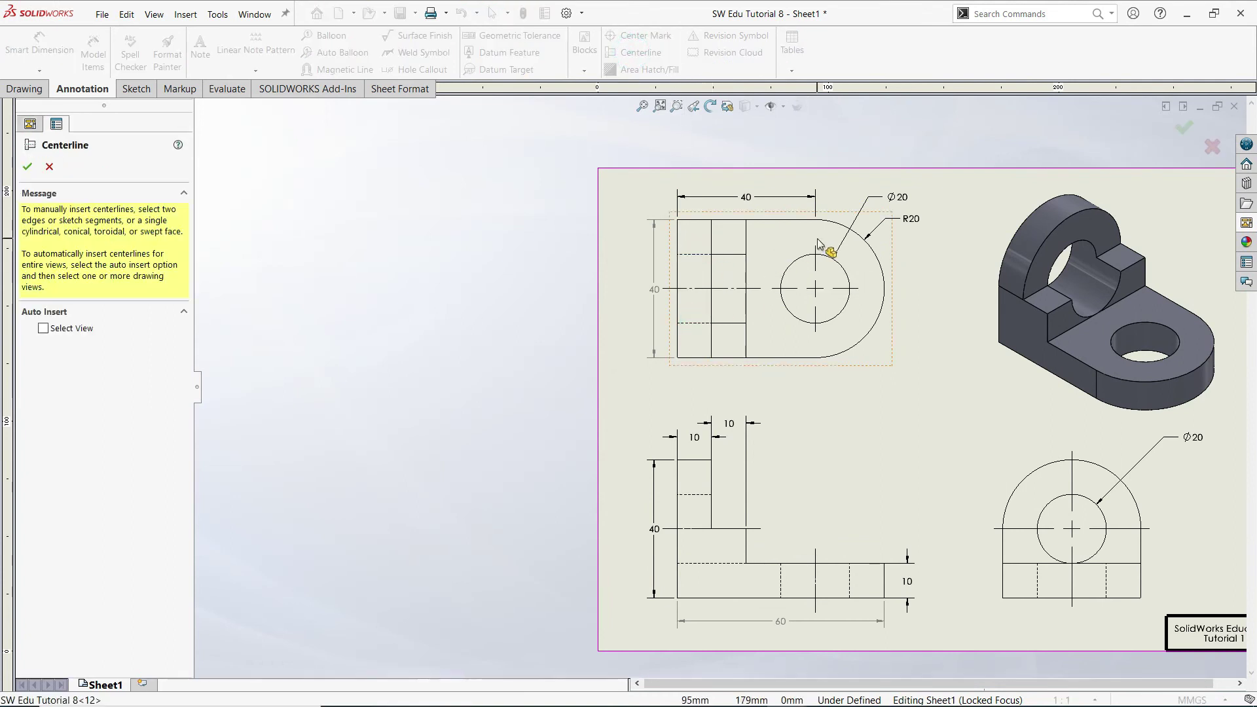
click(1184, 129)
Step: Move the inner 10 dimension lower and the base-height 10 dimension higher on the front view
scroll(839, 475, up, 3)
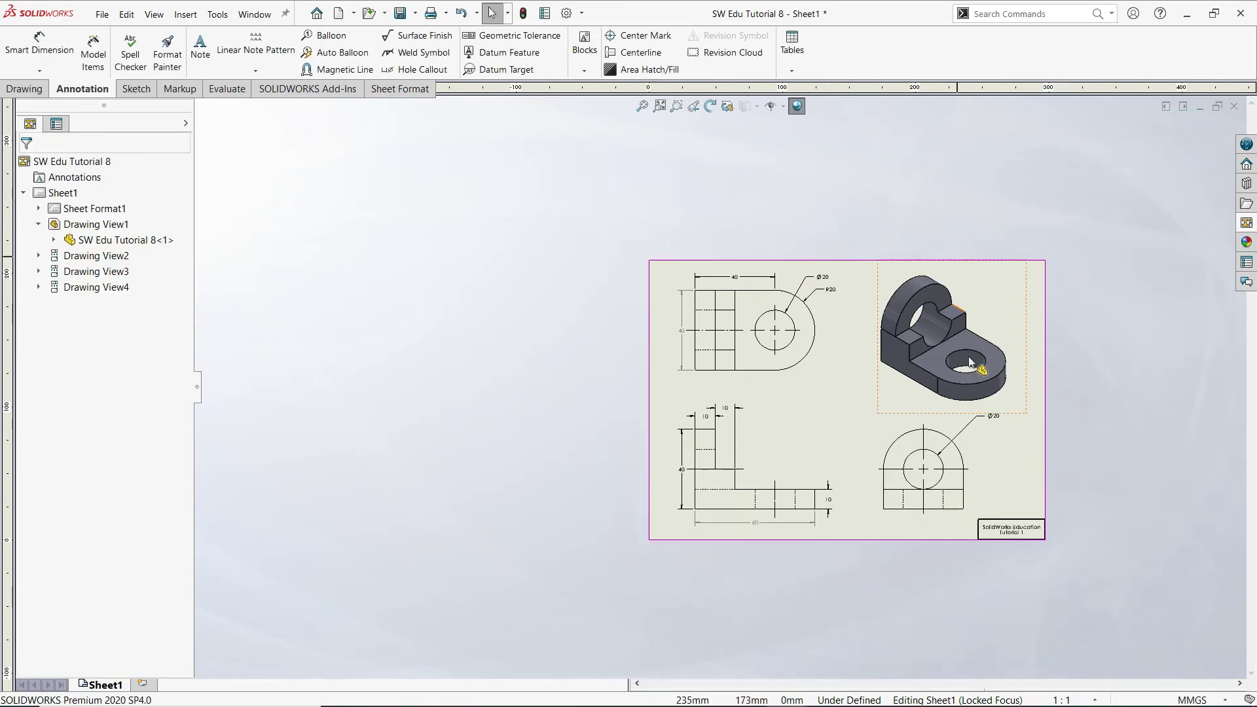
scroll(838, 475, down, 1)
scroll(838, 475, down, 1)
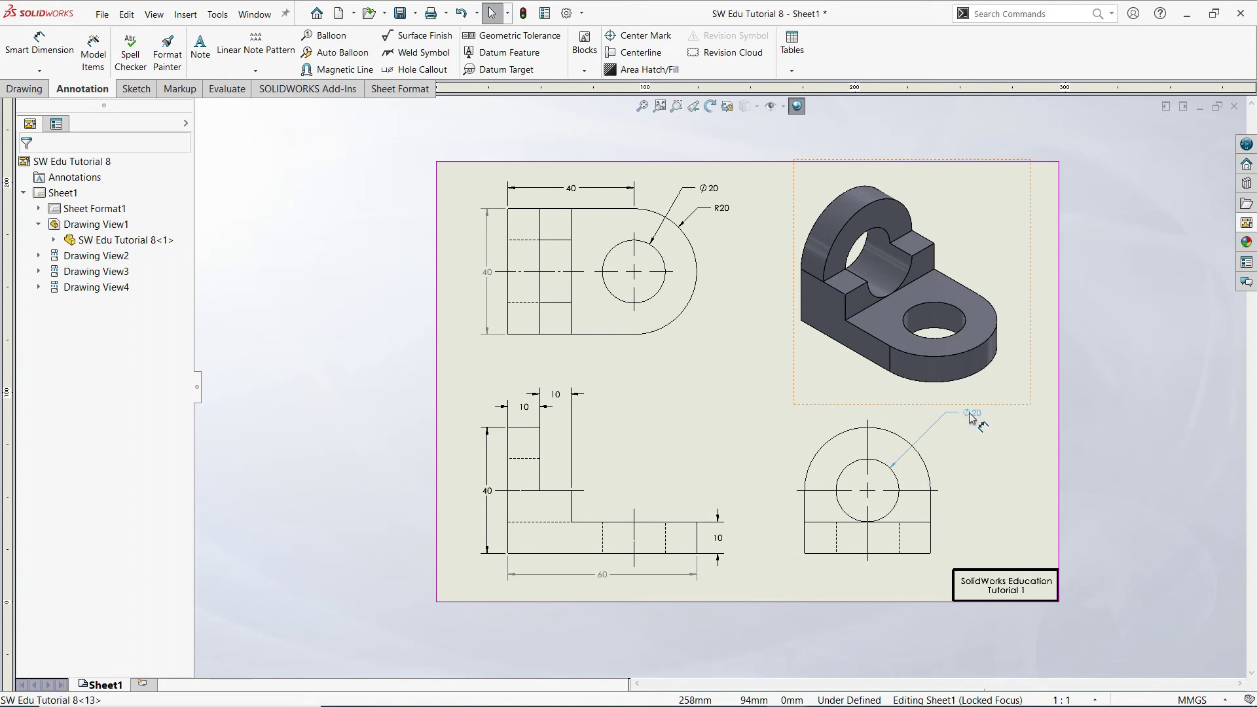
click(953, 430)
click(691, 398)
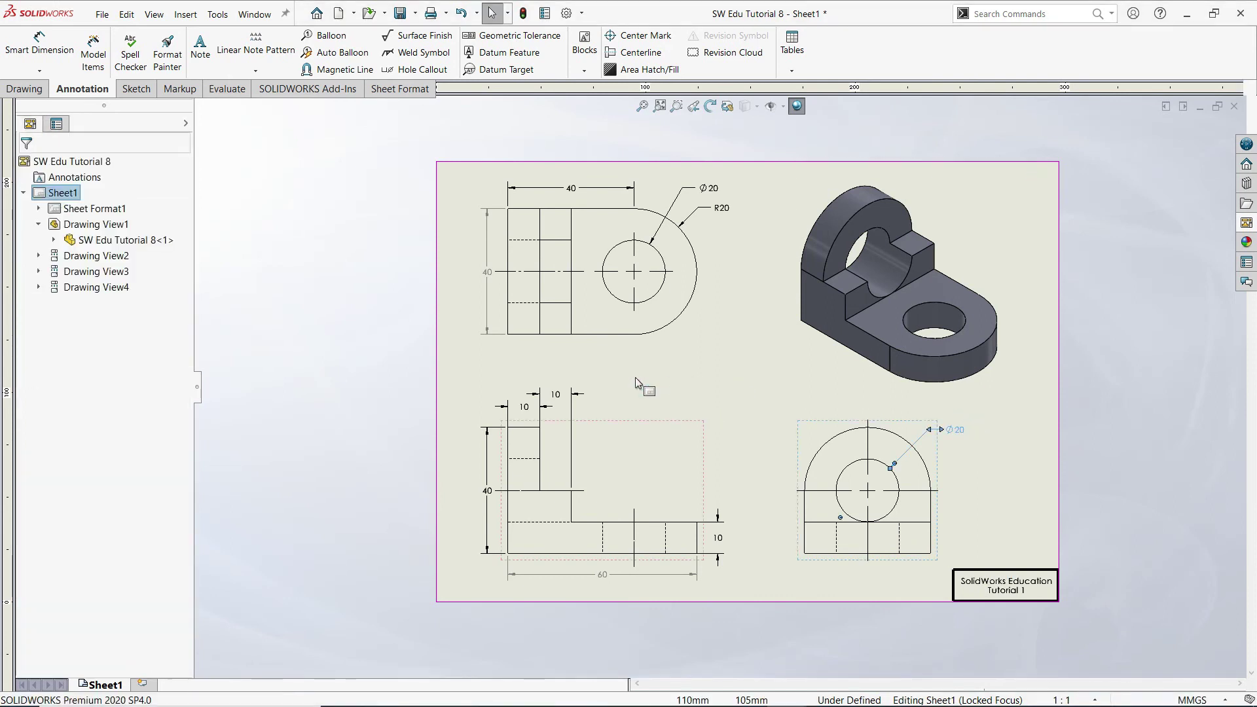
drag(551, 448, 555, 450)
click(591, 400)
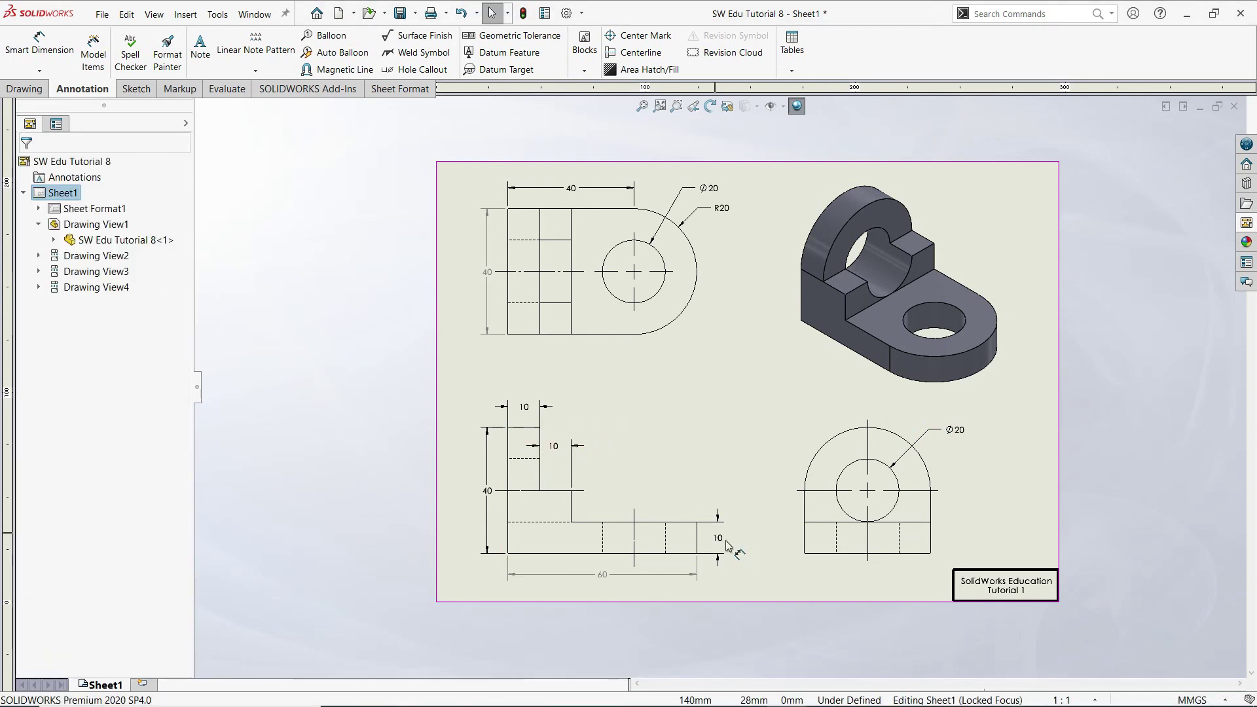
drag(727, 546, 747, 509)
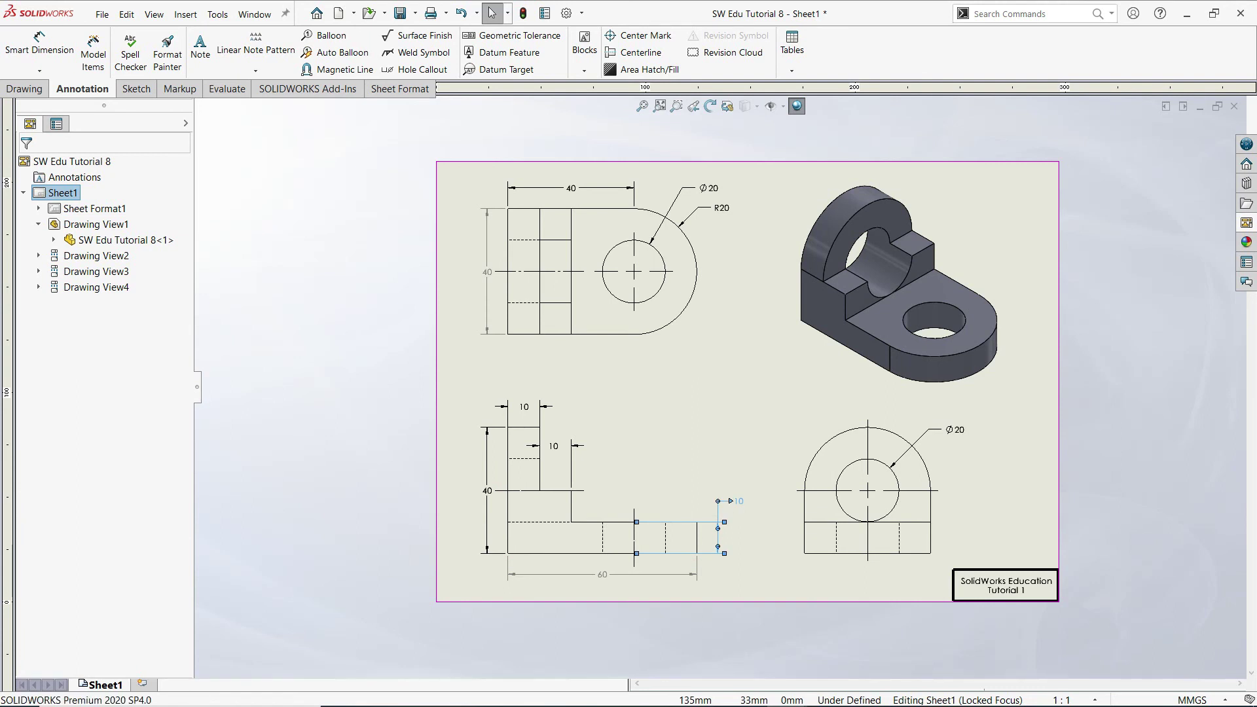
click(745, 576)
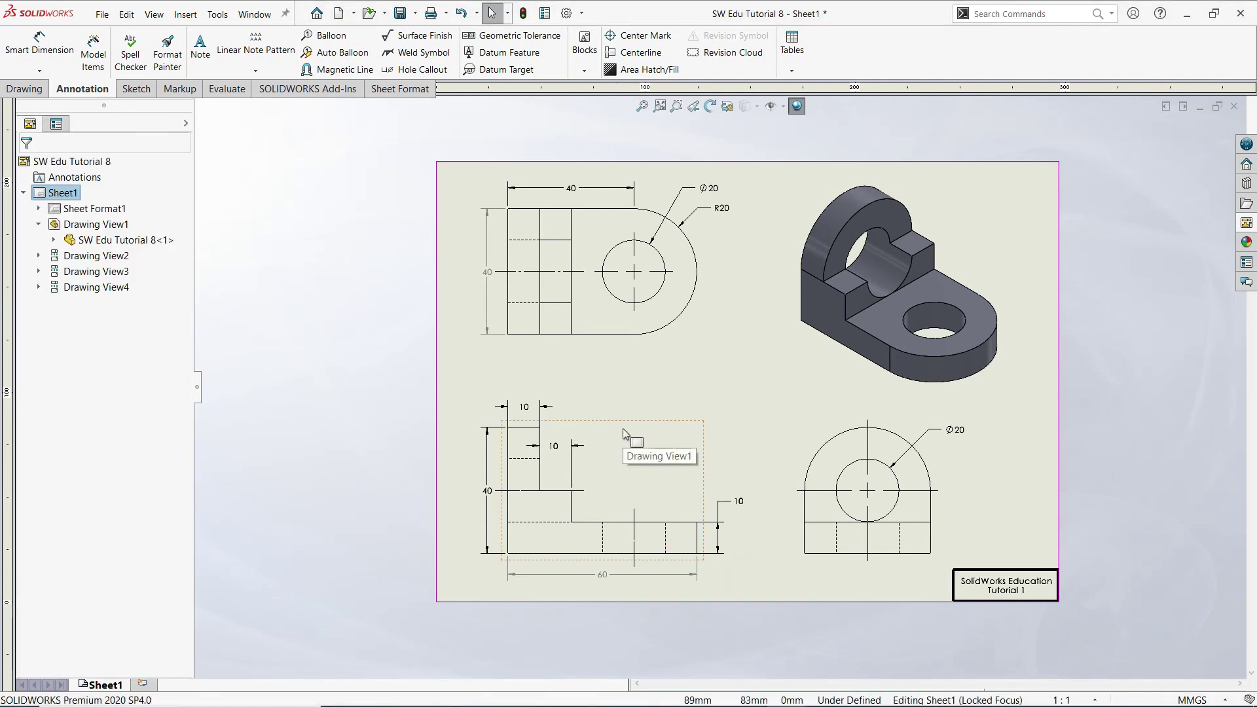
key(f)
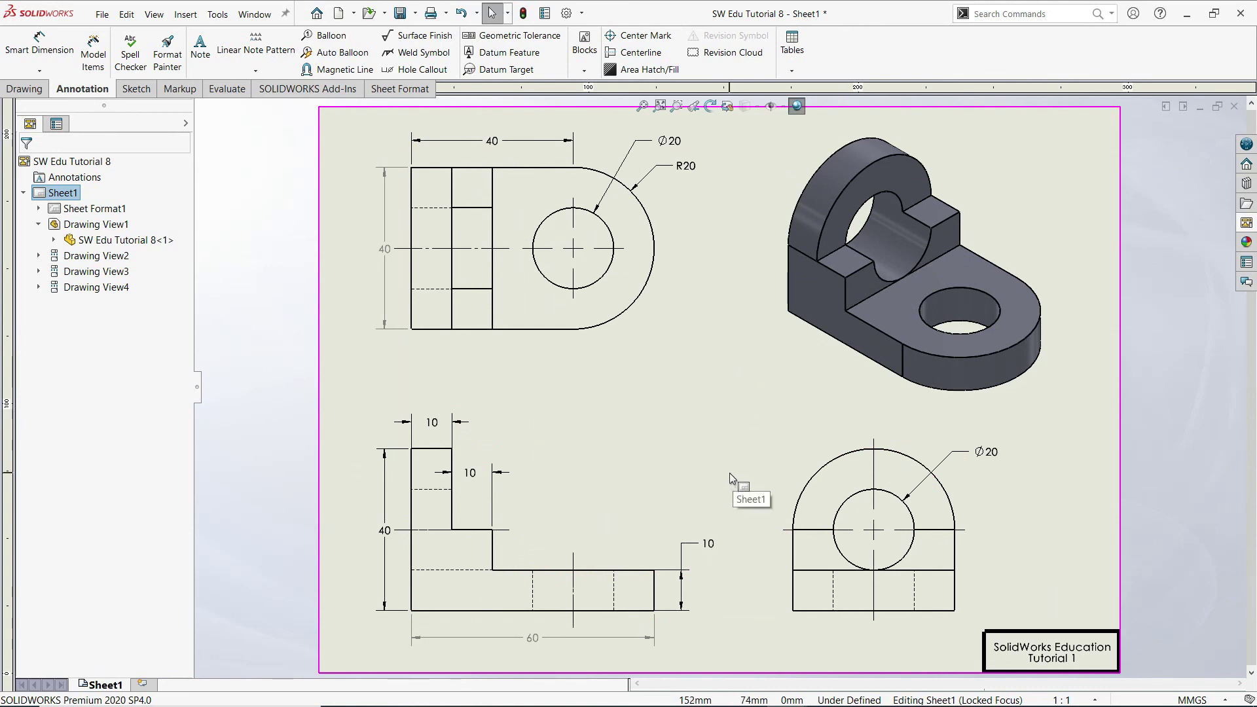
Step: In Edit Sheet Format, change the title-block note's 'Tutorial 1' to 'Tutorial 8'
right_click(1052, 655)
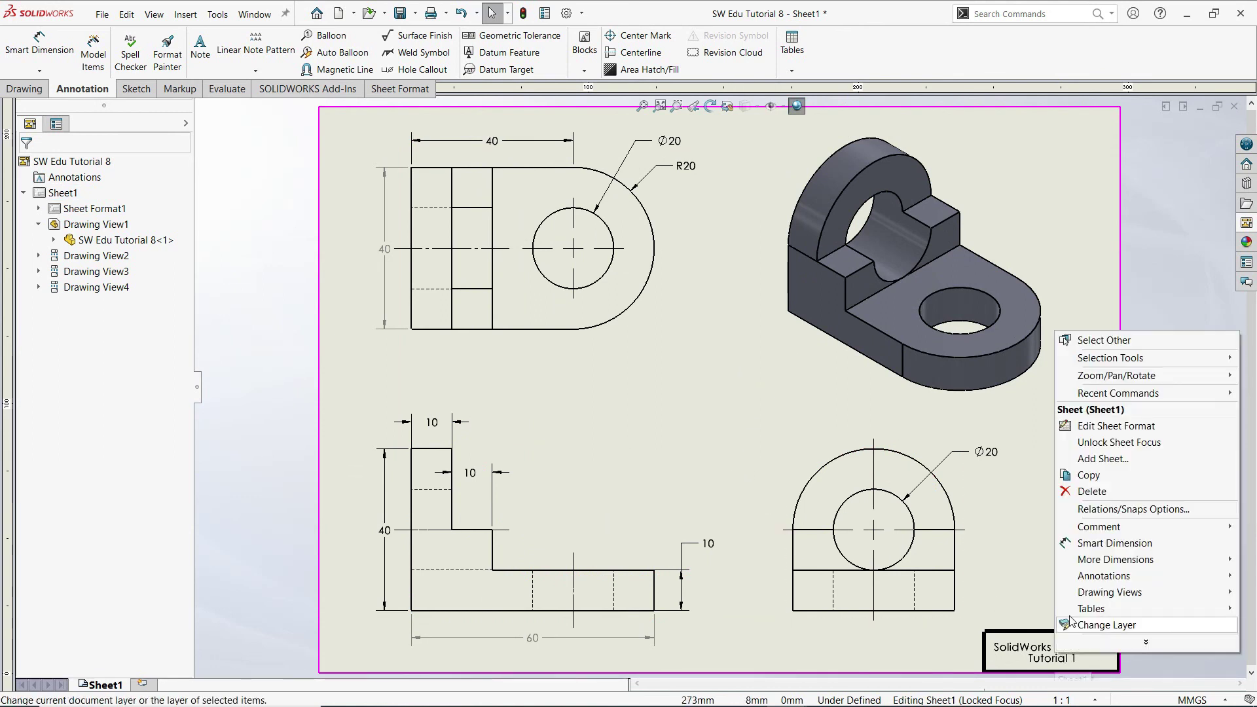
click(1112, 426)
click(1047, 648)
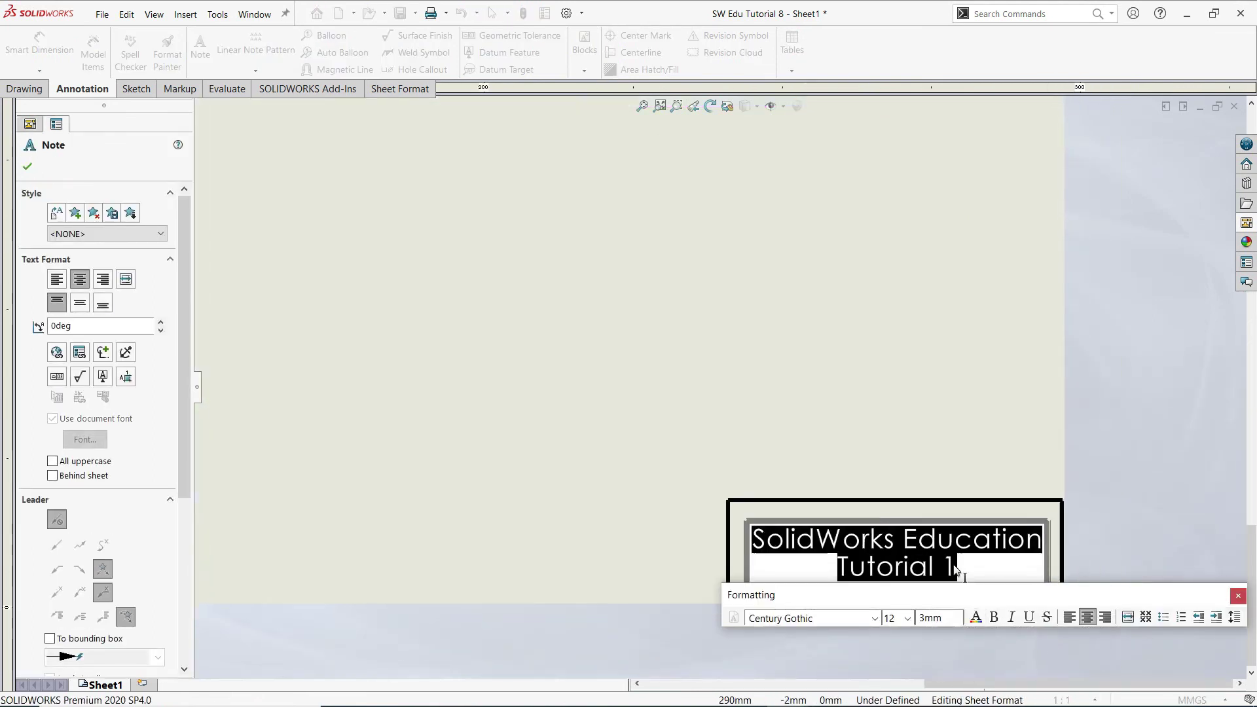
click(941, 561)
key(BackSpace)
text(8)
click(1237, 596)
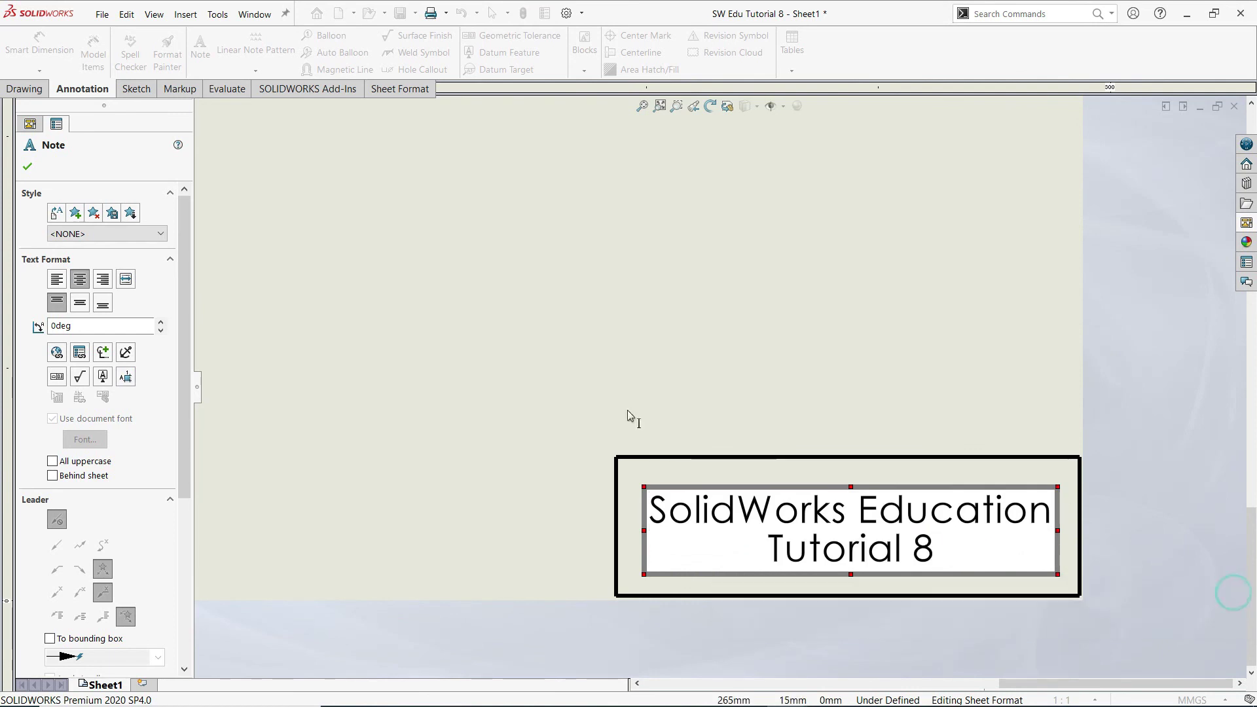
click(27, 167)
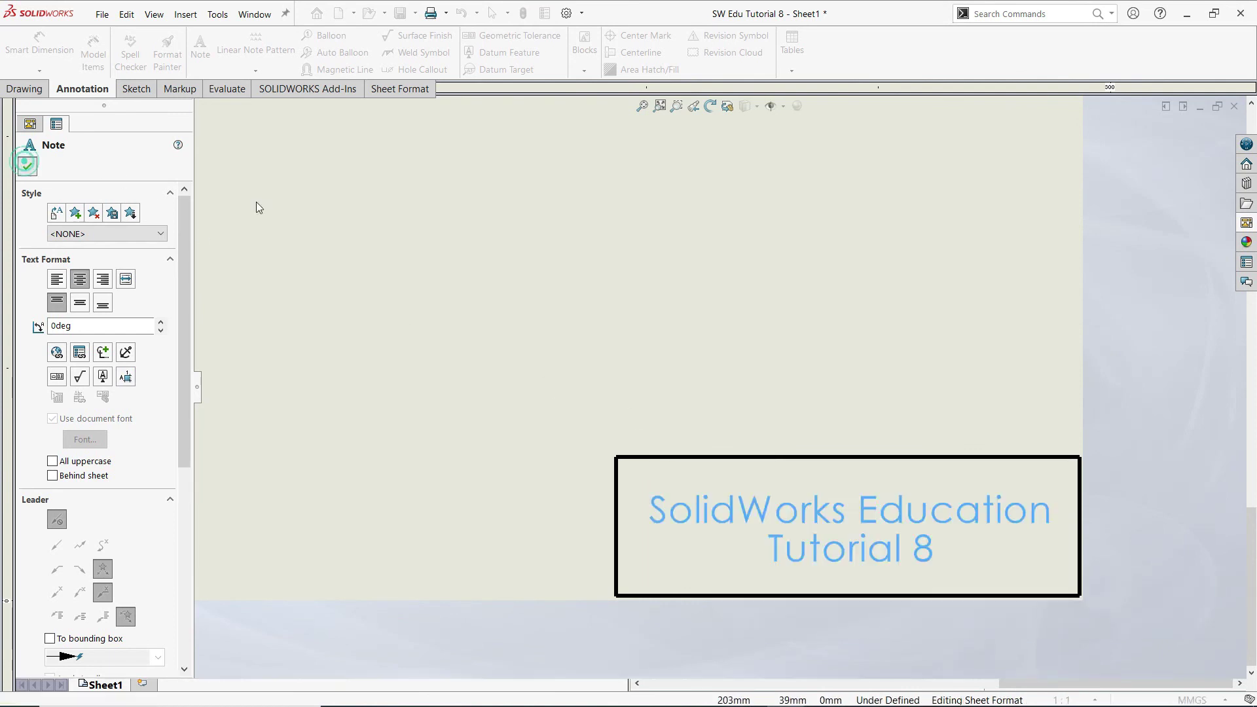
click(1198, 144)
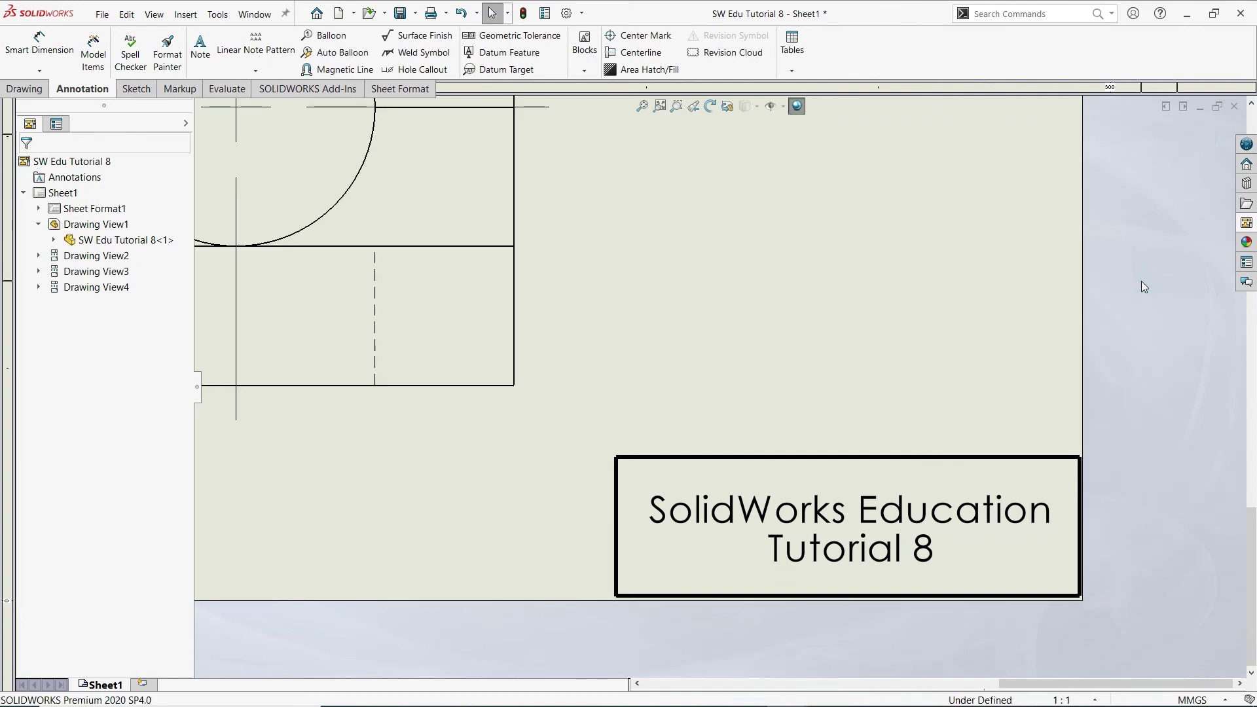
key(f)
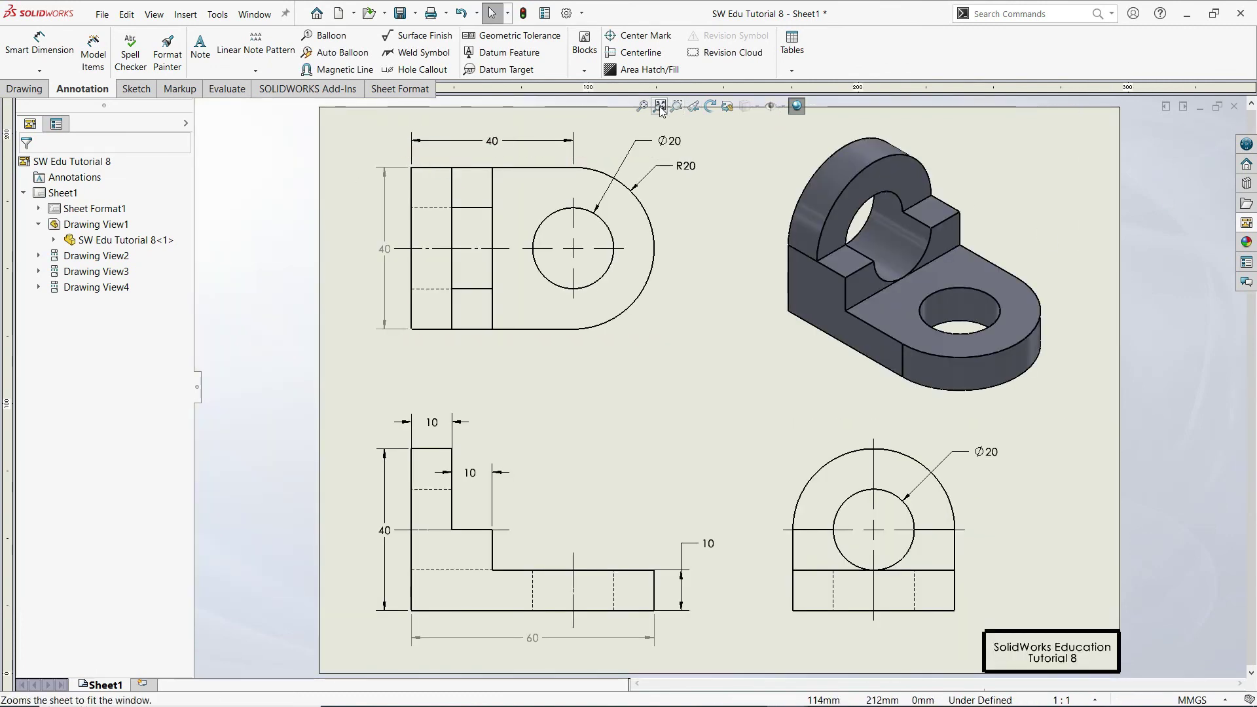
Step: Save the drawing as SW Edu Tutorial 8
click(677, 106)
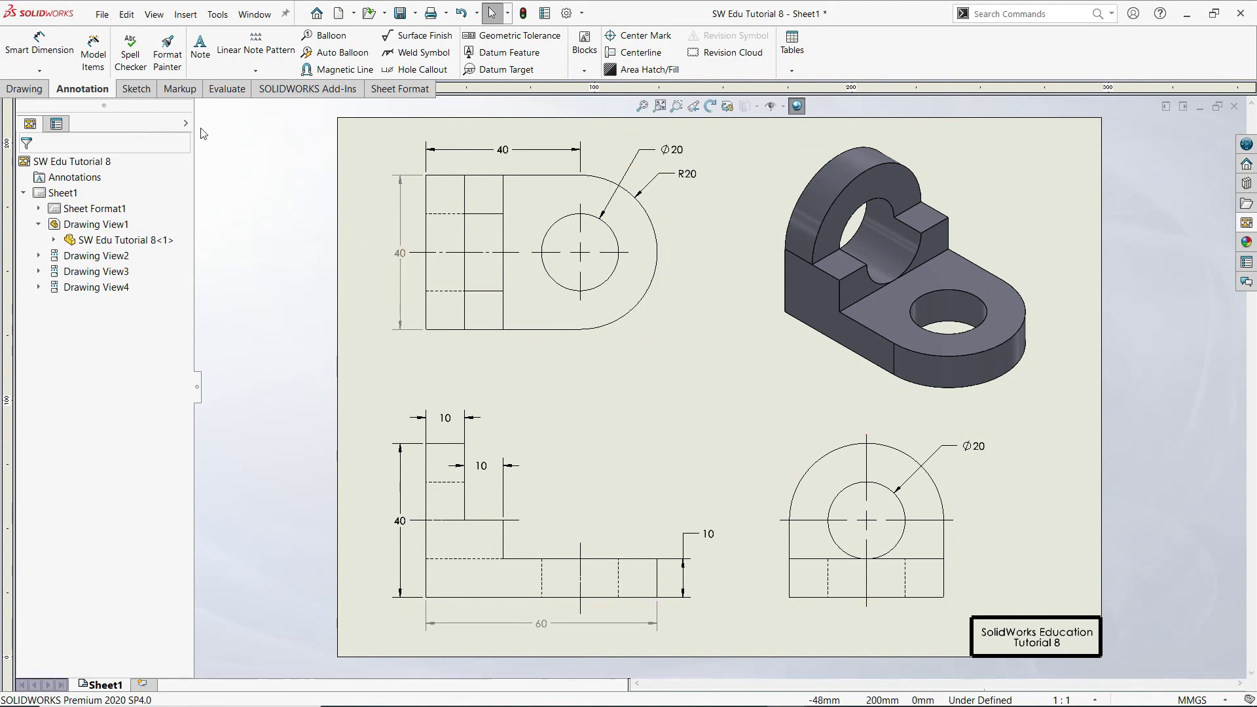
click(103, 14)
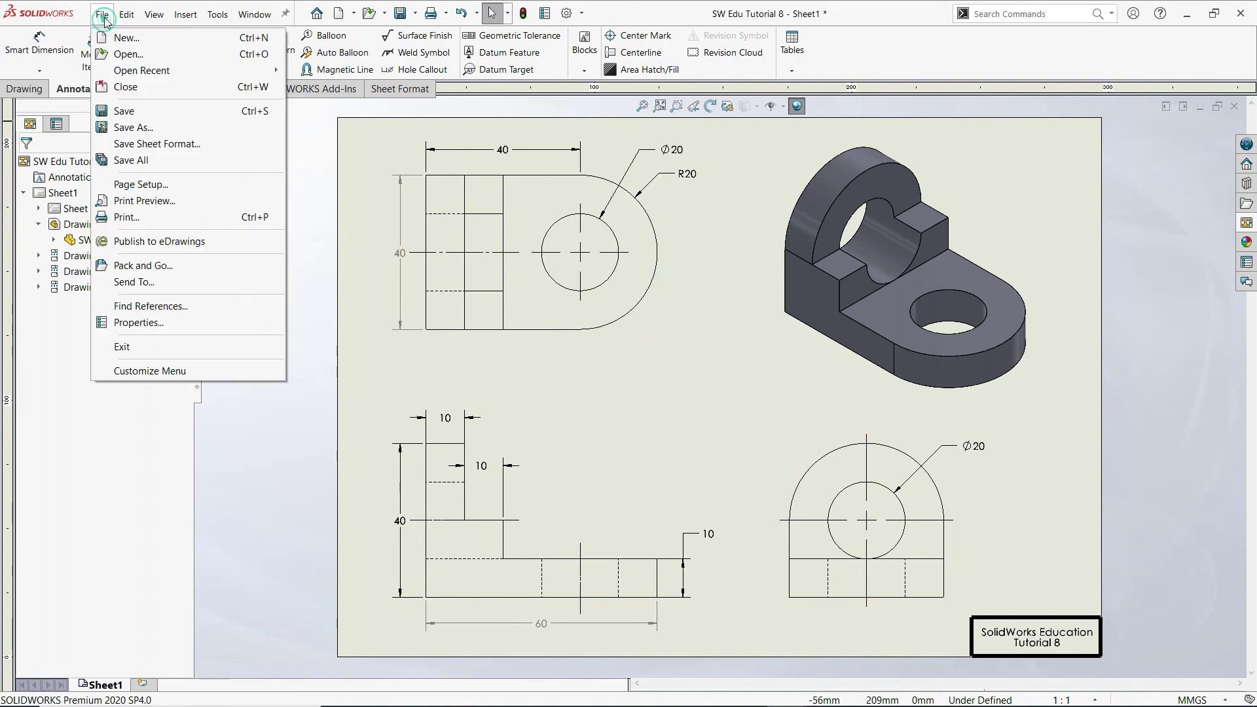
click(148, 128)
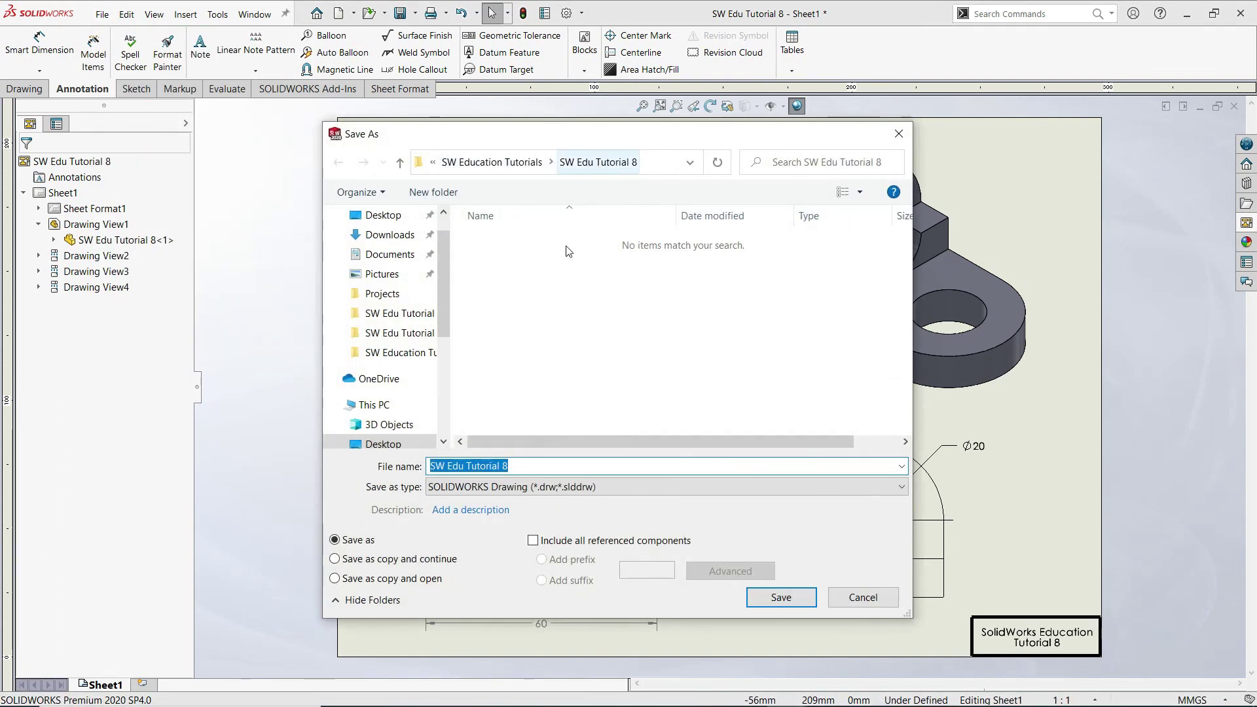
click(778, 596)
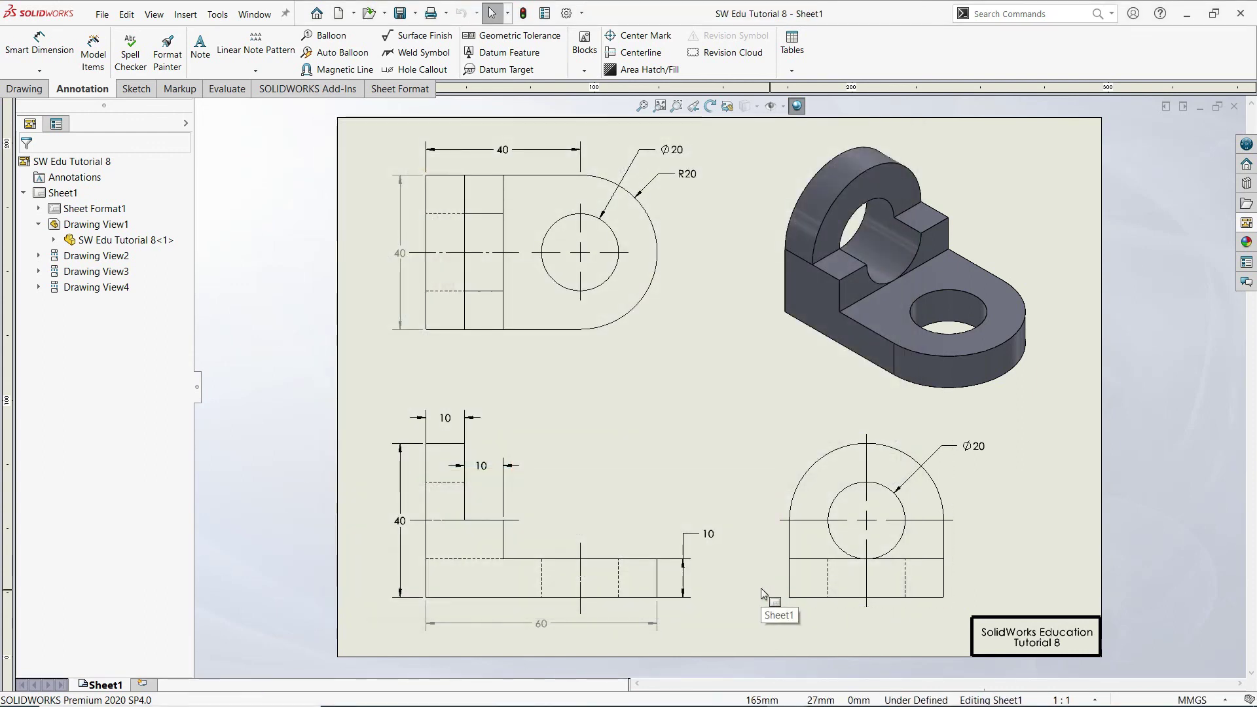
Step: Export the drawing as an Adobe Portable Document Format (*.pdf) file
click(102, 13)
click(543, 337)
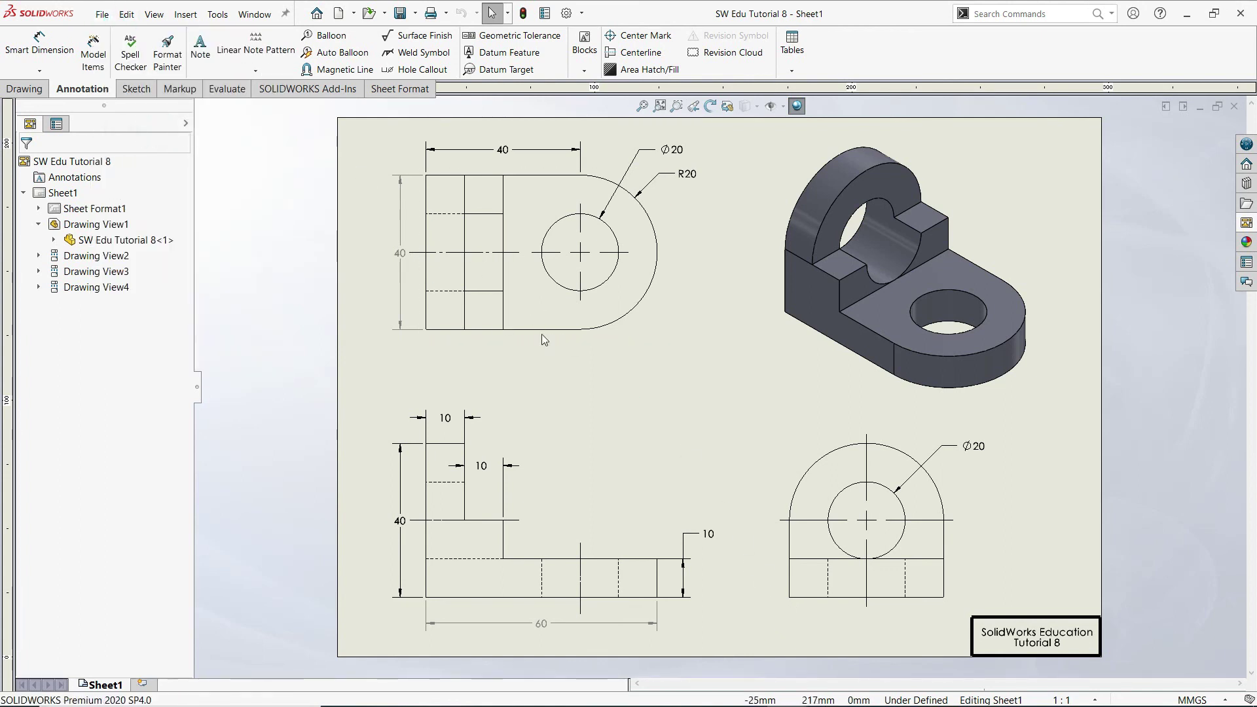
click(565, 487)
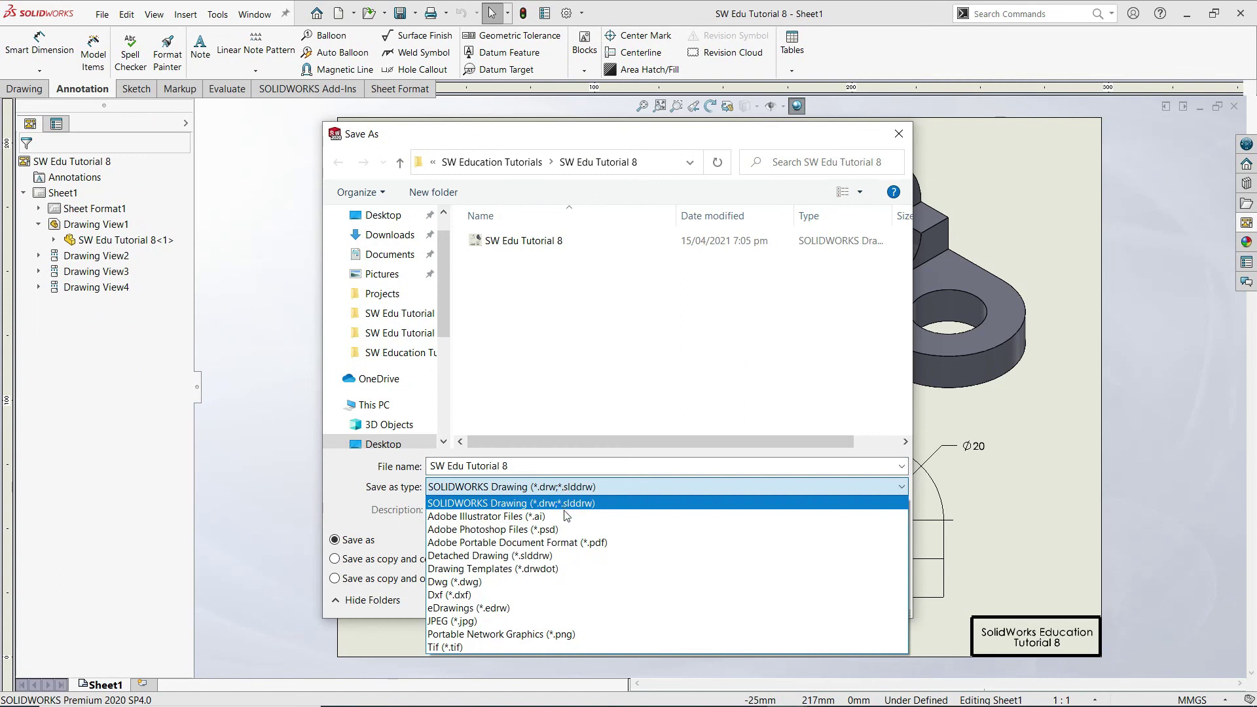
click(563, 542)
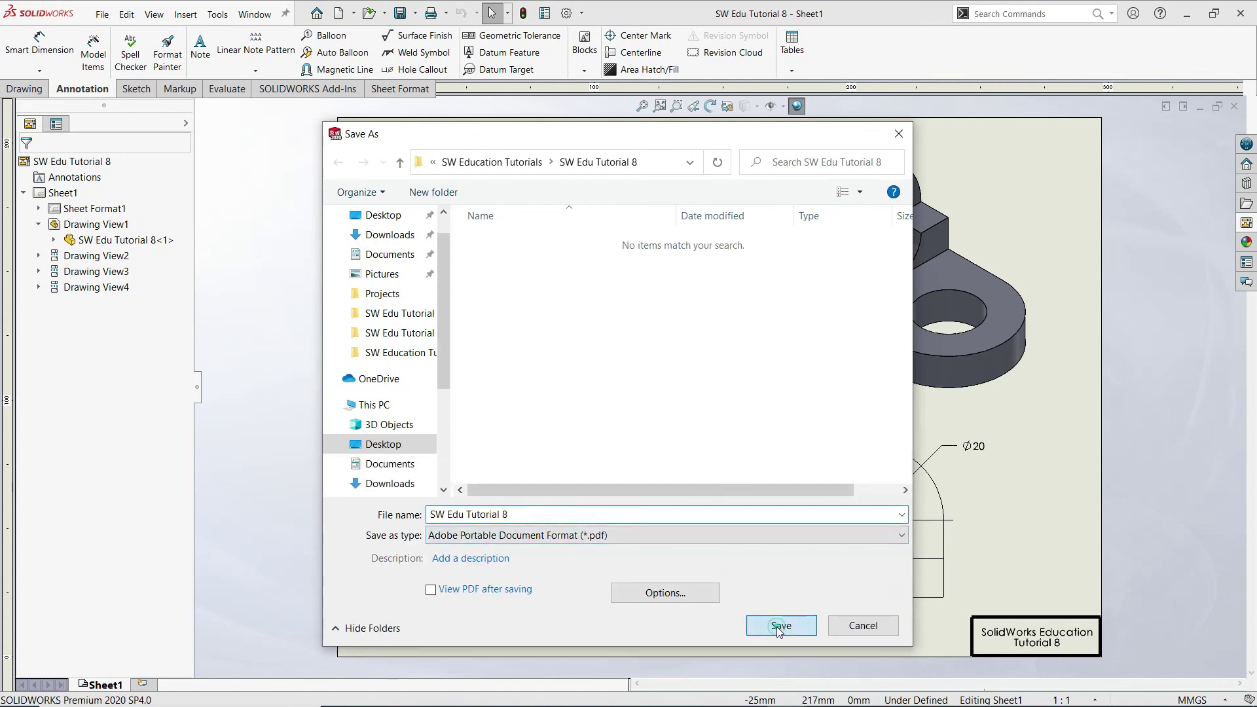
click(781, 626)
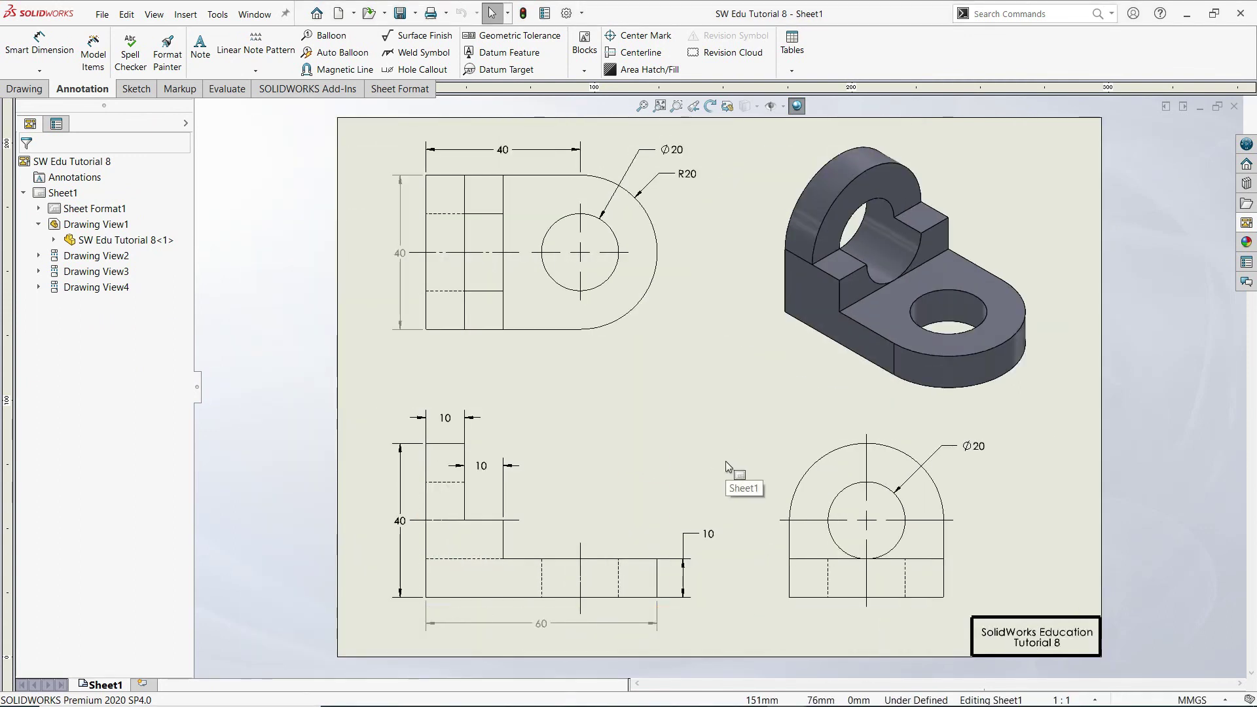
key(super+e)
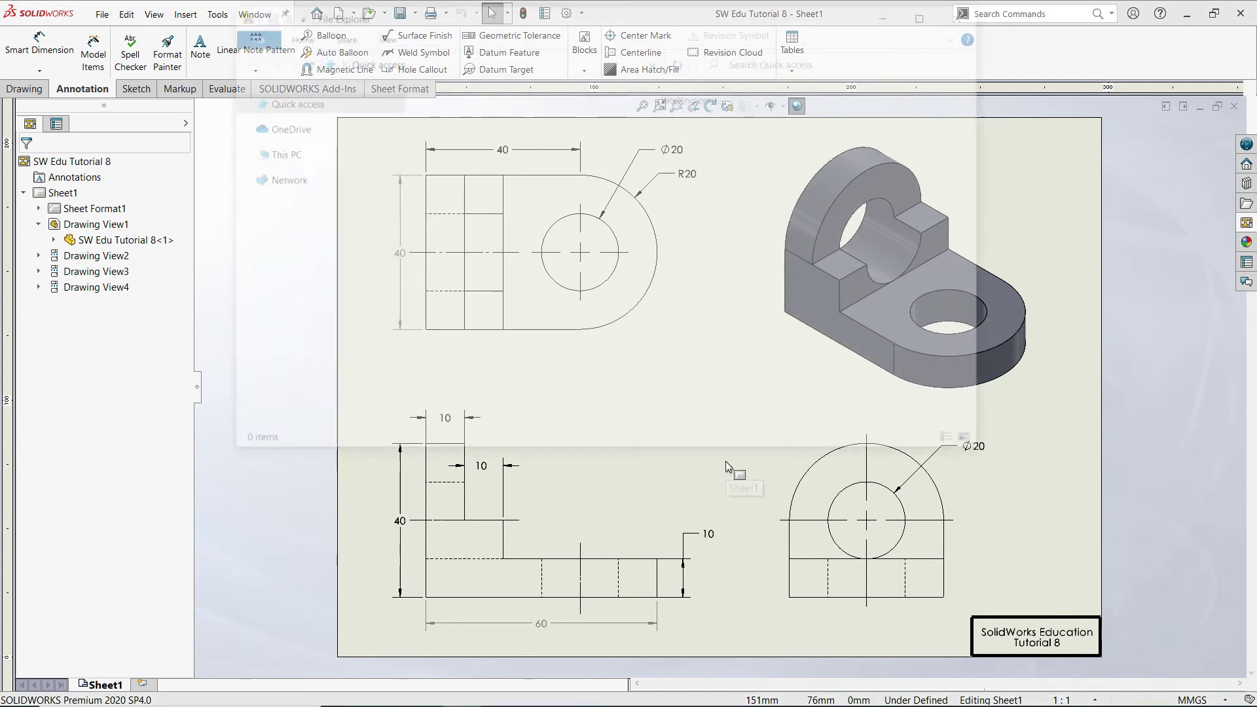
Step: Open SW Edu Tutorial 8.pdf in Edge and scroll to review the views and title block
click(515, 313)
double_click(516, 313)
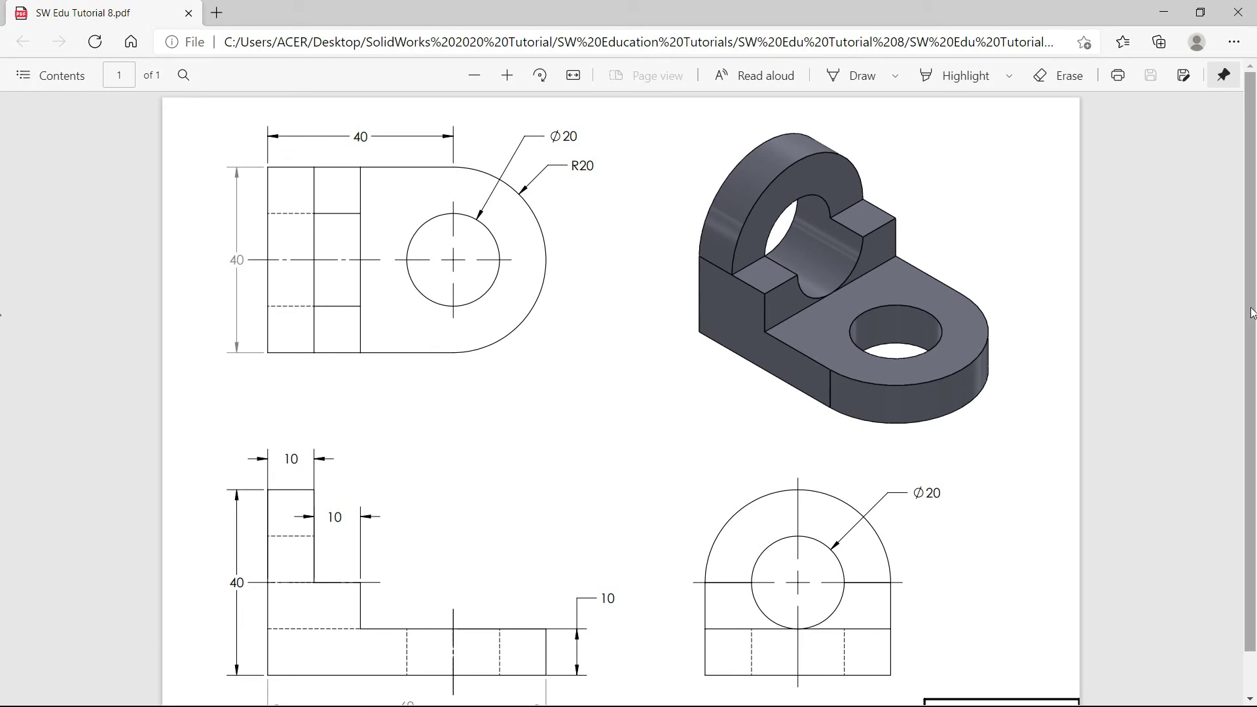
mouse_move(1251, 324)
mouse_down()
mouse_move(1251, 372)
mouse_move(1252, 327)
mouse_up()
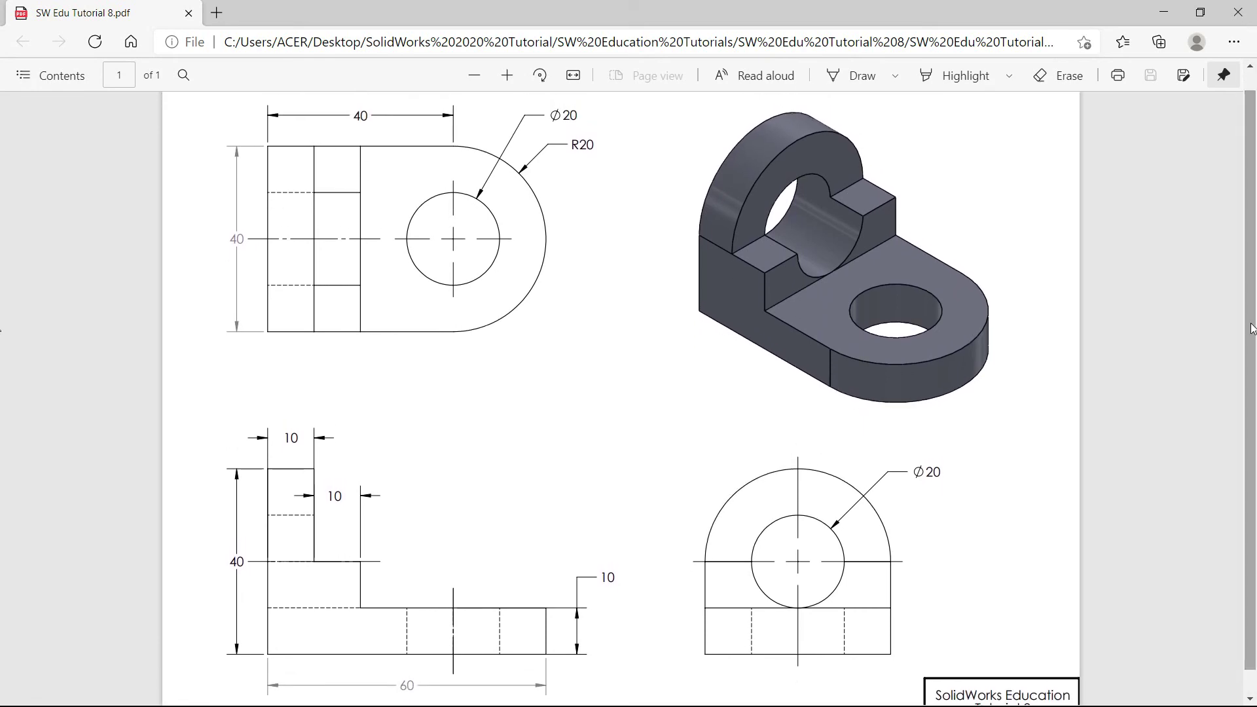